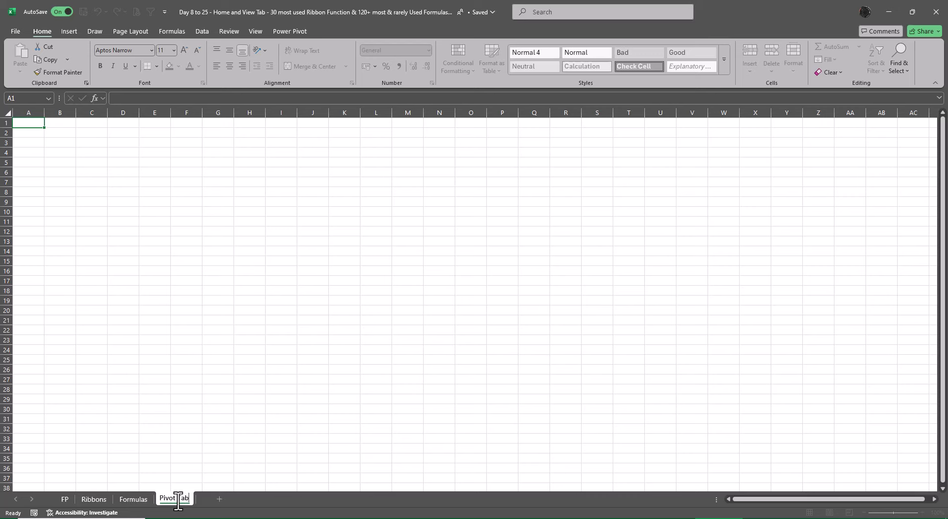
- Name the new sheet Pivot Table and switch to the Formulas sheet
{"action": "key", "text": "Return"}
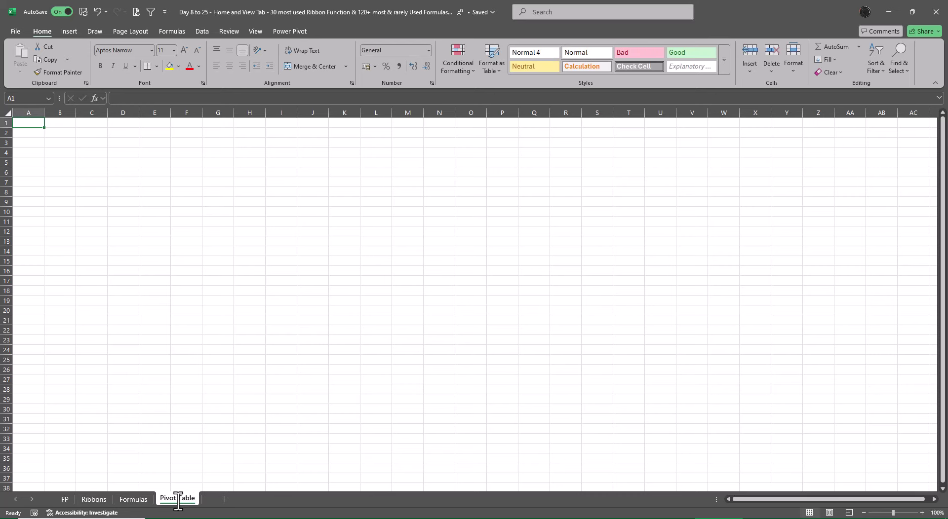
{"action": "left_click", "coordinate": [141, 500]}
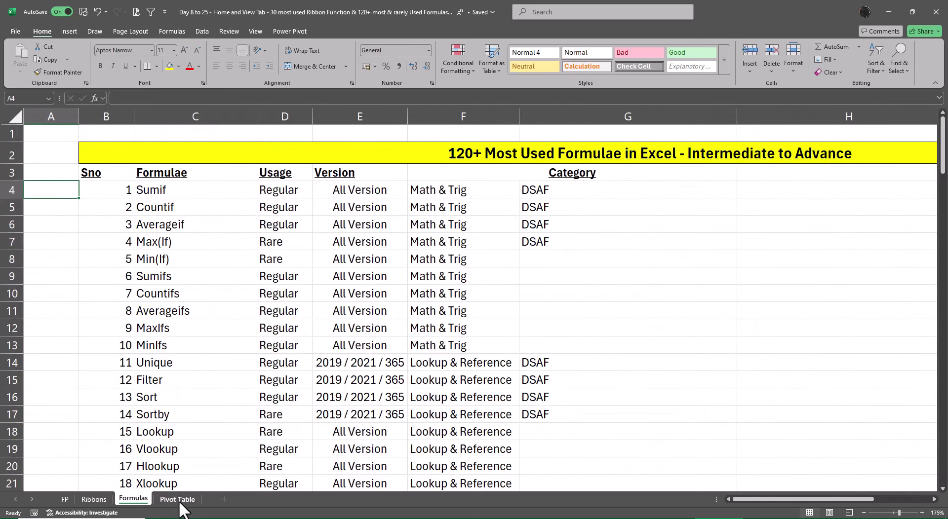
- Rename the Pivot Table sheet as PT-Range
{"action": "double_click", "coordinate": [181, 503]}
{"action": "left_click", "coordinate": [181, 503]}
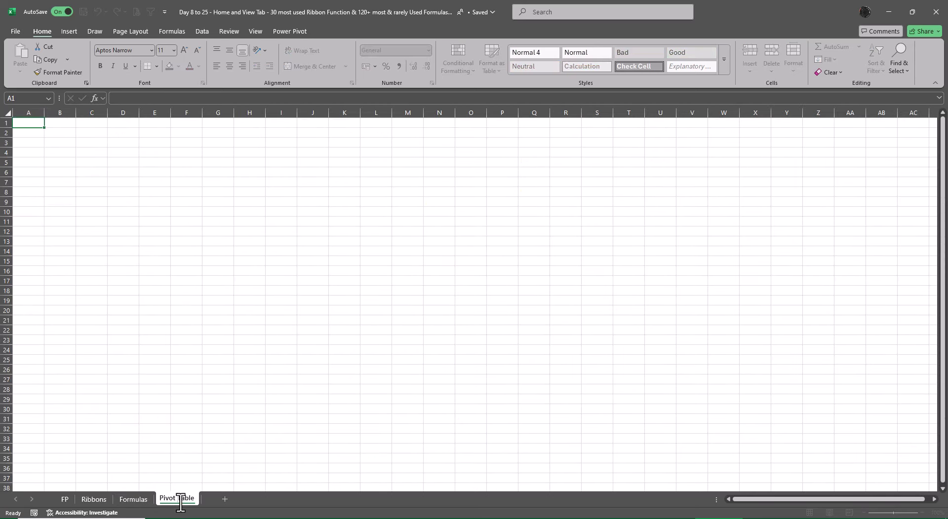
{"action": "key", "text": "BackSpace"}
{"action": "key", "text": "BackSpace"}
{"action": "key", "text": "BackSpace"}
{"action": "key", "text": "BackSpace"}
{"action": "key", "text": "BackSpace"}
{"action": "key", "text": "BackSpace"}
{"action": "key", "text": "BackSpace"}
{"action": "key", "text": "BackSpace"}
{"action": "key", "text": "BackSpace"}
{"action": "type", "text": "-Range"}
{"action": "key", "text": "Return"}
- Create a copy of the PT-Range sheet at the end of the workbook
{"action": "right_click", "coordinate": [180, 499]}
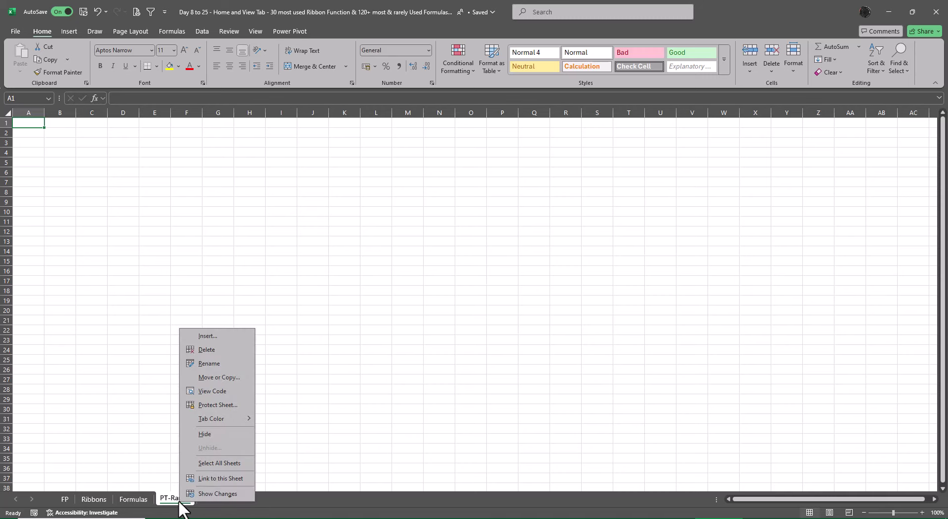
{"action": "left_click", "coordinate": [216, 371]}
{"action": "left_click", "coordinate": [154, 393]}
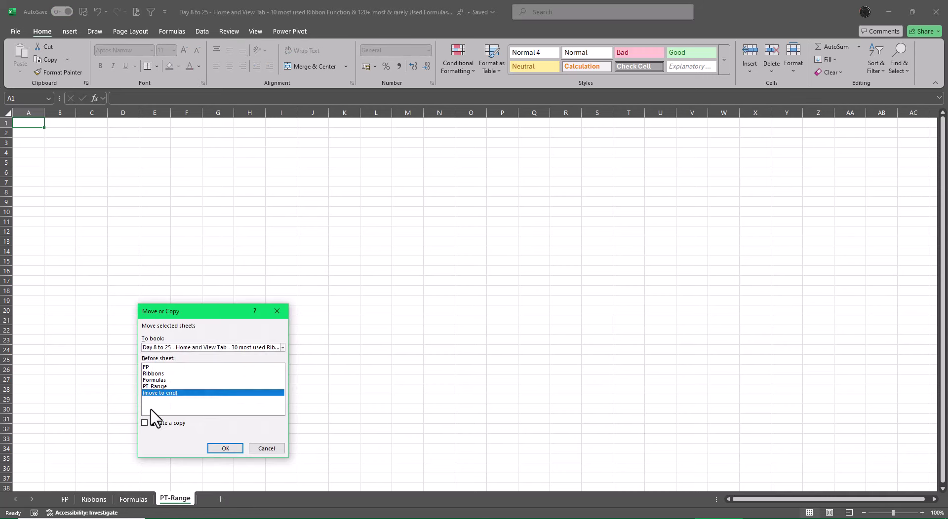
{"action": "left_click", "coordinate": [156, 423]}
{"action": "left_click", "coordinate": [225, 449]}
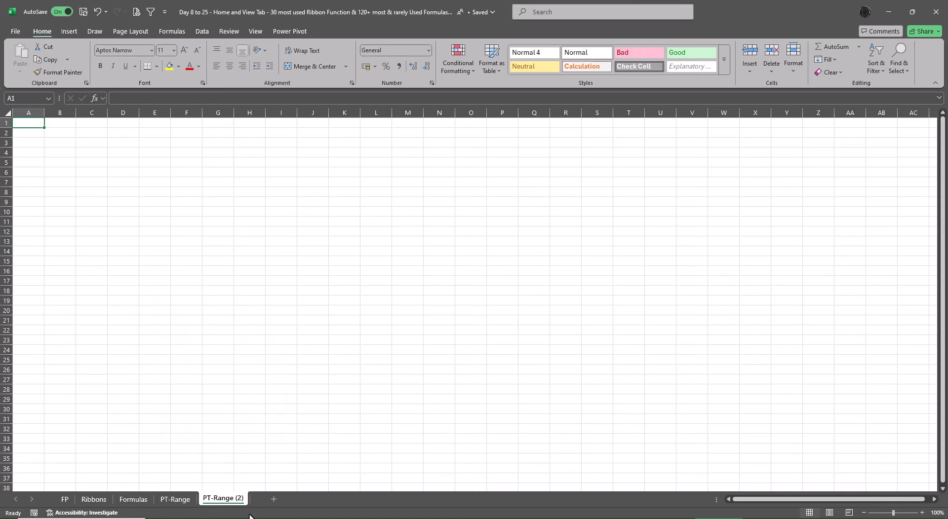
- Rename the copied sheet as PT-Table
{"action": "double_click", "coordinate": [223, 499]}
{"action": "key", "text": "End"}
{"action": "key", "text": "BackSpace"}
{"action": "key", "text": "BackSpace"}
{"action": "key", "text": "BackSpace"}
{"action": "key", "text": "BackSpace"}
{"action": "key", "text": "BackSpace"}
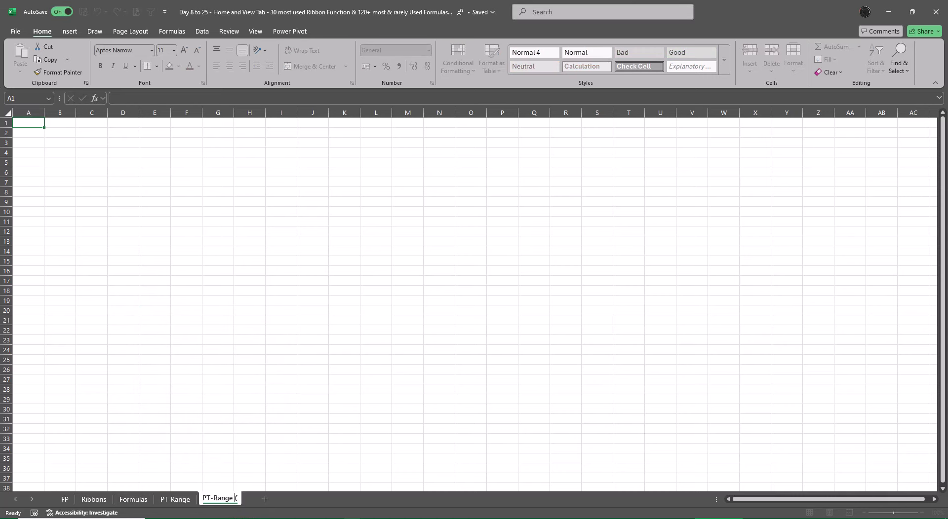
{"action": "key", "text": "BackSpace"}
{"action": "key", "text": "BackSpace"}
{"action": "key", "text": "BackSpace"}
{"action": "key", "text": "BackSpace"}
{"action": "type", "text": "Tb"}
{"action": "type", "text": "a"}
{"action": "key", "text": "BackSpace"}
{"action": "key", "text": "BackSpace"}
{"action": "type", "text": "able"}
{"action": "key", "text": "Return"}
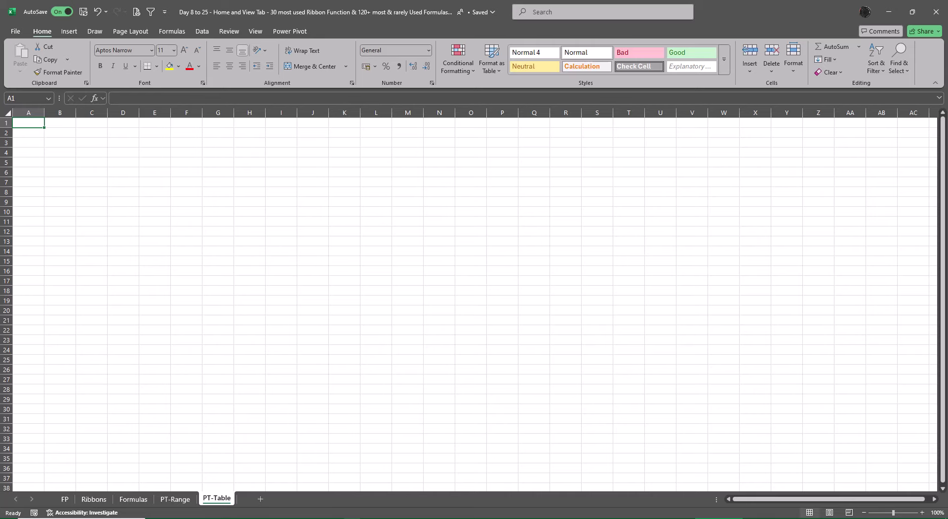
- On the PT-Range sheet, enter the headers Date in D3 and Sales in E3
{"action": "key", "text": "ctrl+Page_Up"}
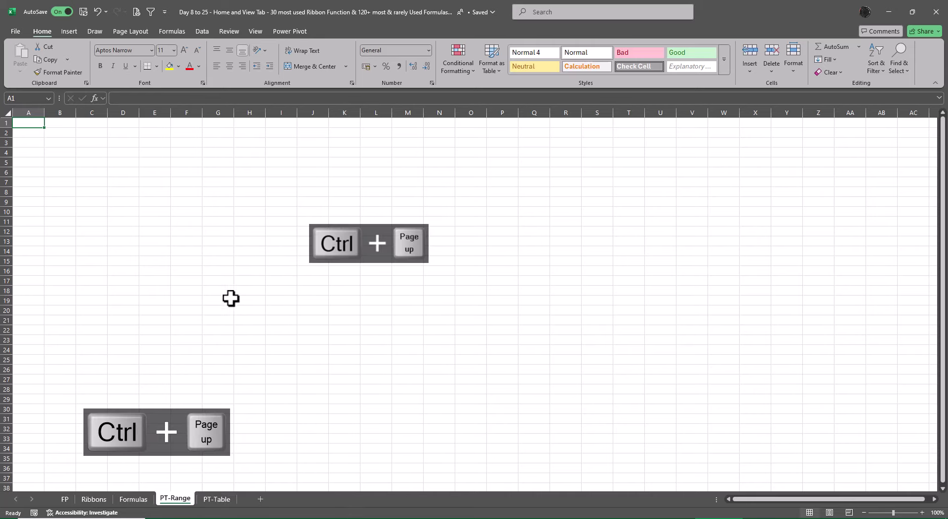
{"action": "scroll", "coordinate": [231, 298], "scroll_direction": "up", "scroll_amount": 3}
{"action": "left_click", "coordinate": [195, 157]}
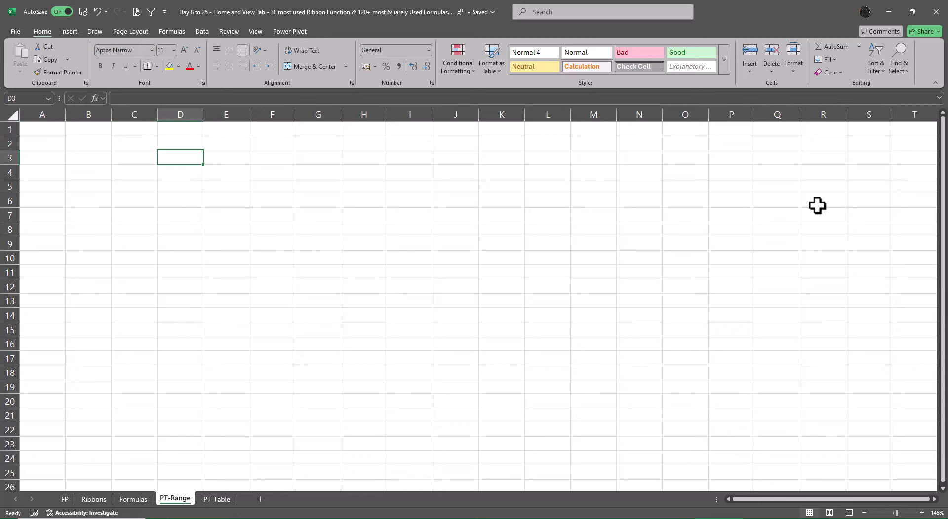
{"action": "type", "text": "Date"}
{"action": "key", "text": "Tab"}
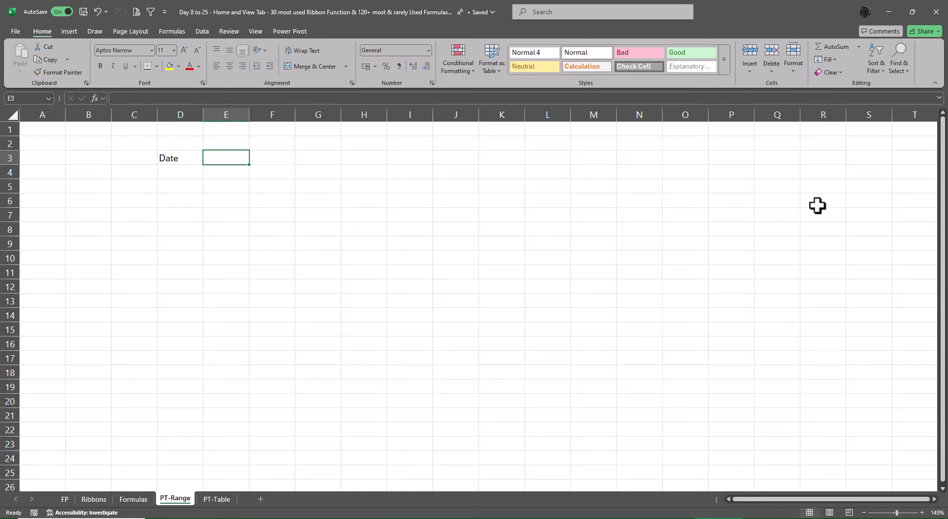
{"action": "type", "text": "Sales"}
{"action": "key", "text": "Return"}
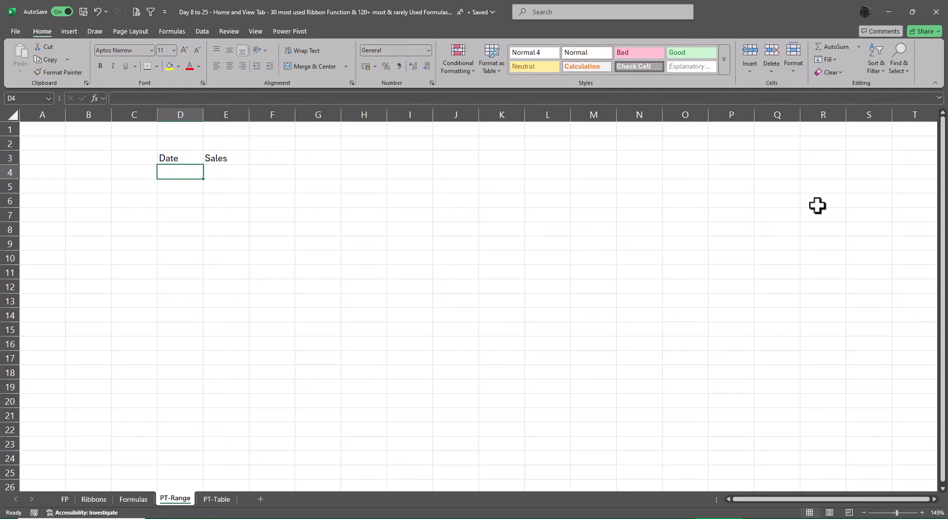
- Enter the date 1-1-2025 in D4, under the Date header, and reselect that cell
{"action": "type", "text": "1-01-202"}
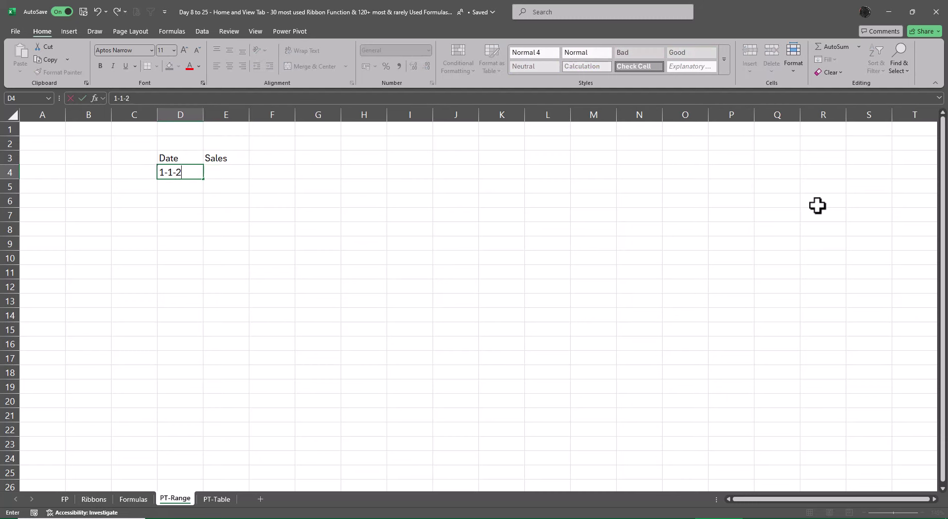
{"action": "type", "text": "5"}
{"action": "key", "text": "Return"}
{"action": "key", "text": "Up"}
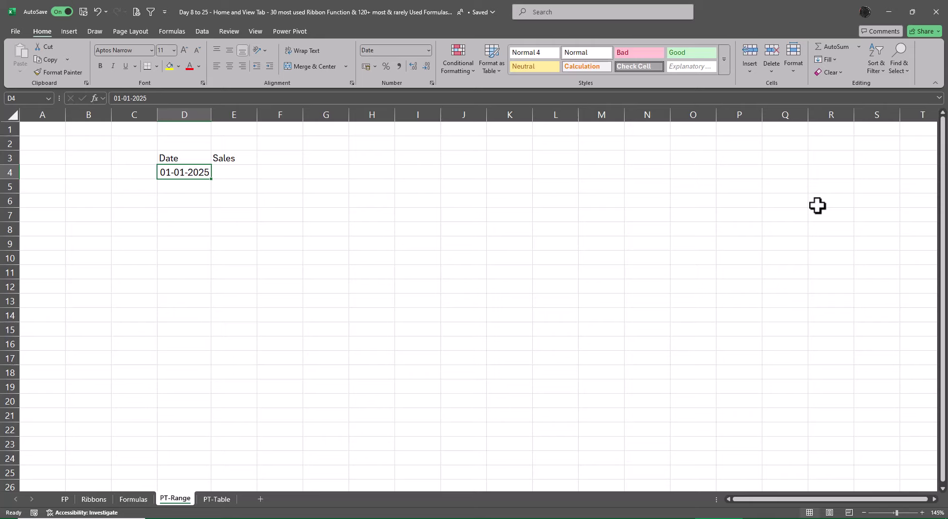
{"action": "key", "text": "alt+e"}
{"action": "key", "text": "i"}
{"action": "key", "text": "s"}
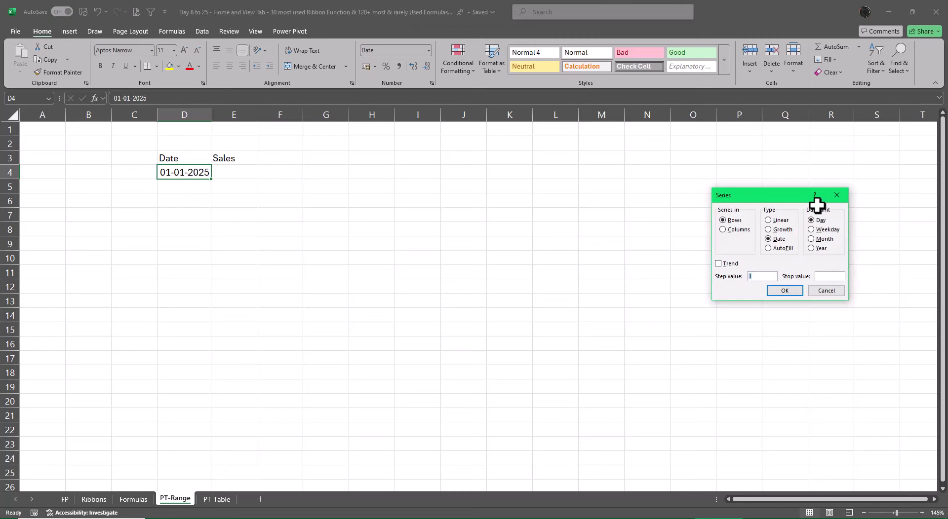
{"action": "key", "text": "Escape"}
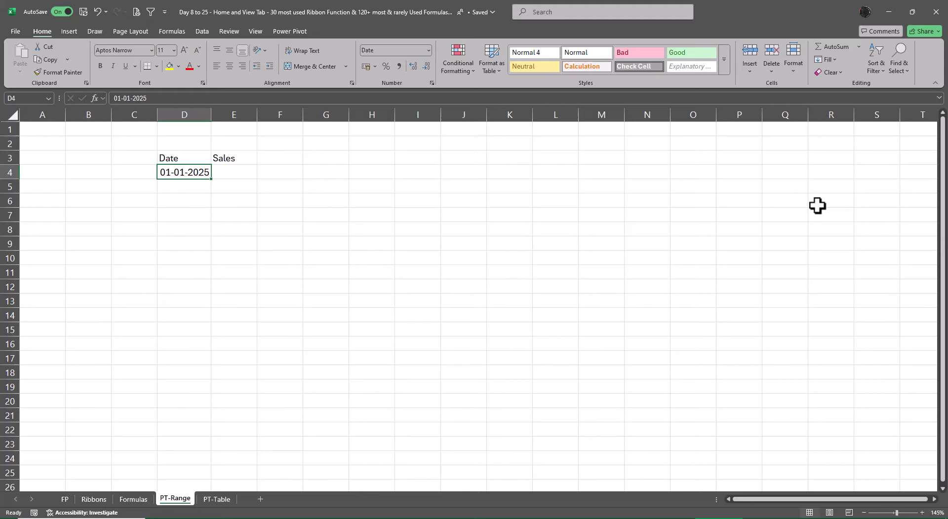
{"action": "key", "text": "alt"}
{"action": "key", "text": "h"}
{"action": "key", "text": "f"}
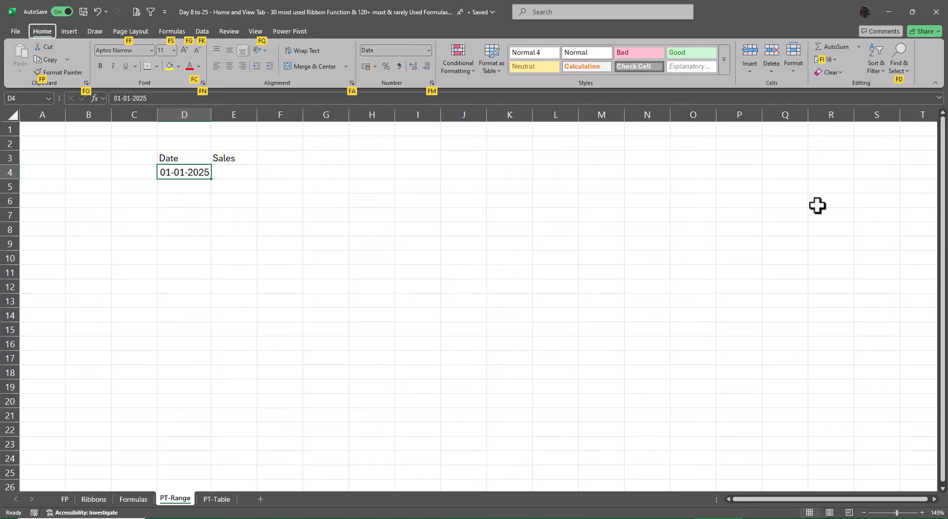
{"action": "key", "text": "i"}
{"action": "key", "text": "s"}
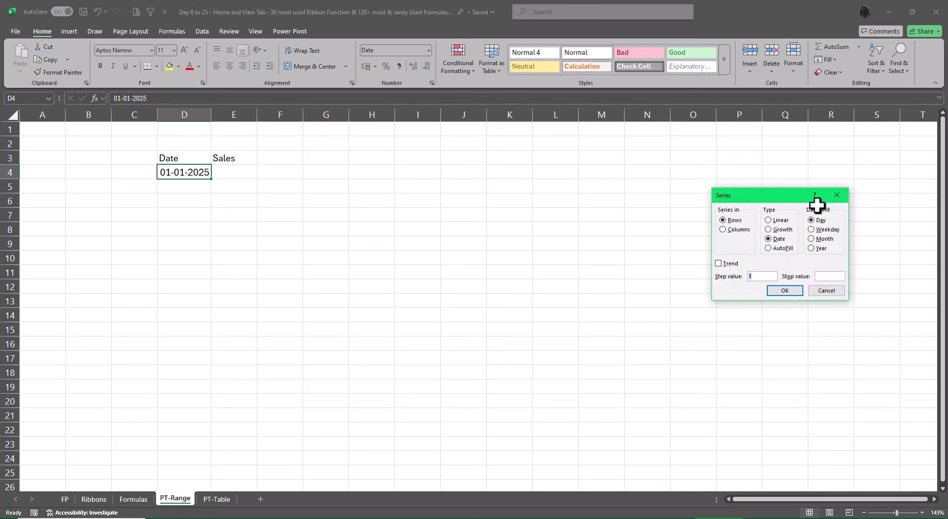
{"action": "key", "text": "Escape"}
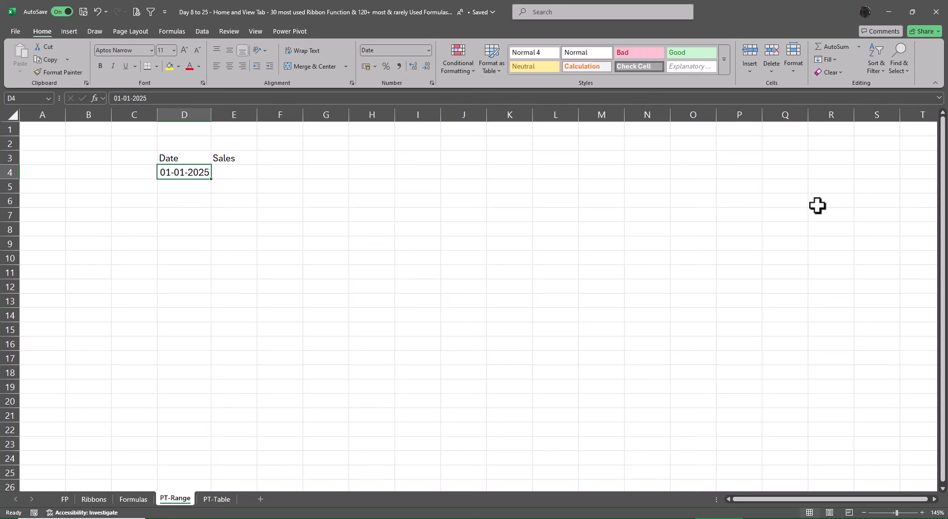
- Fill a date series down the column from D4 with a 15-day step value and 30-6-2025 as the stop value
{"action": "key", "text": "alt+h"}
{"action": "key", "text": "f"}
{"action": "key", "text": "i"}
{"action": "key", "text": "s"}
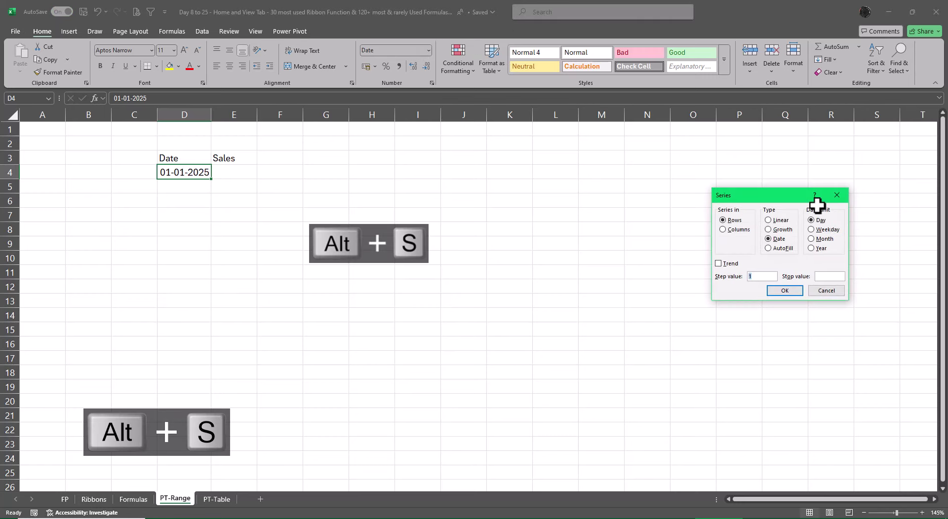
{"action": "key", "text": "alt+c"}
{"action": "key", "text": "Tab"}
{"action": "key", "text": "Tab"}
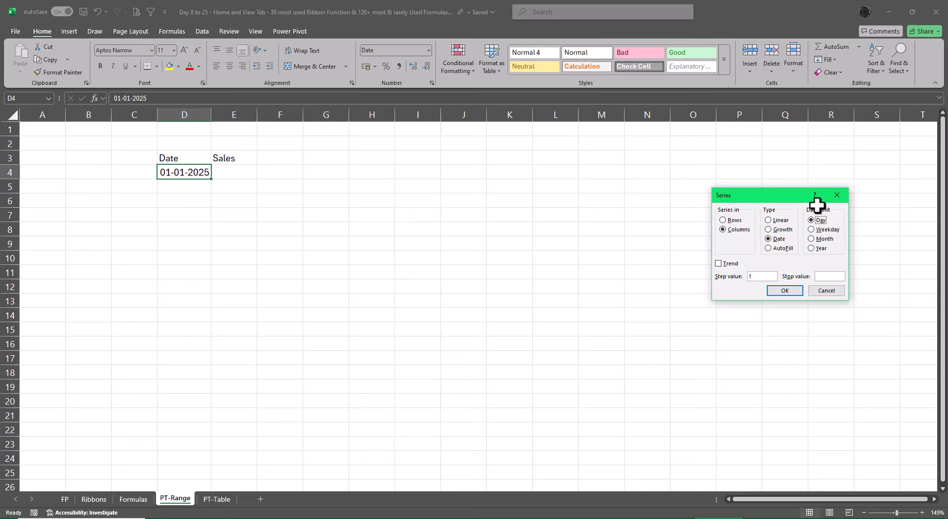
{"action": "key", "text": "Tab"}
{"action": "type", "text": "15"}
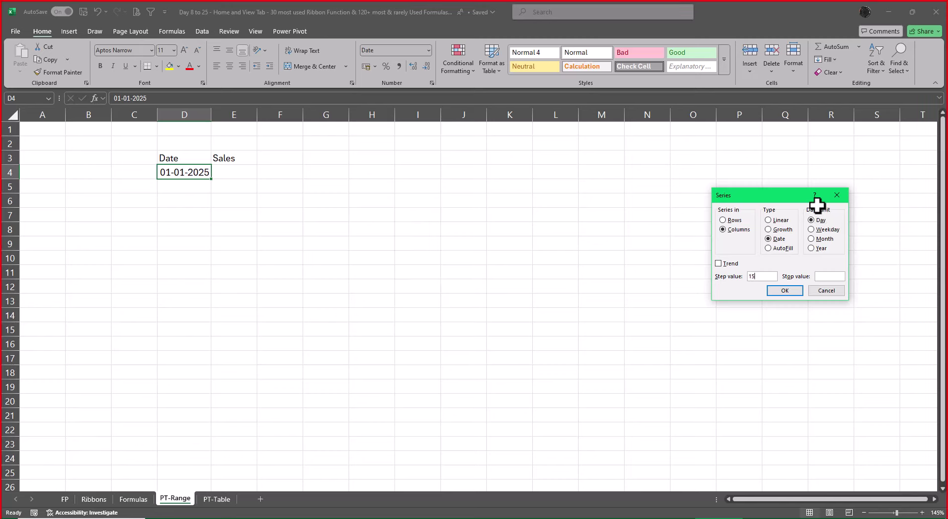
{"action": "type", "text": "30-6"}
{"action": "type", "text": "-2025"}
{"action": "key", "text": "Return"}
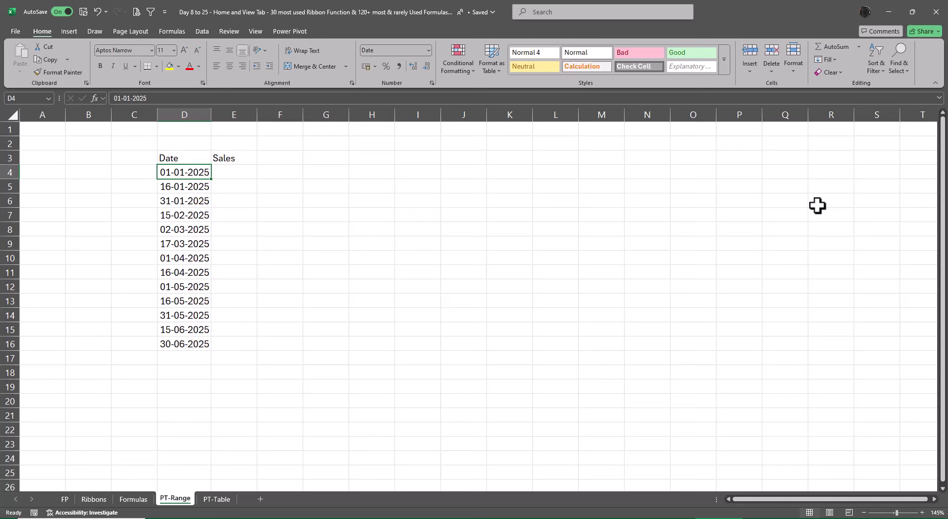
- Enter 12500 as the first sales value in E4 and reselect that cell
{"action": "key", "text": "Right"}
{"action": "type", "text": "12500"}
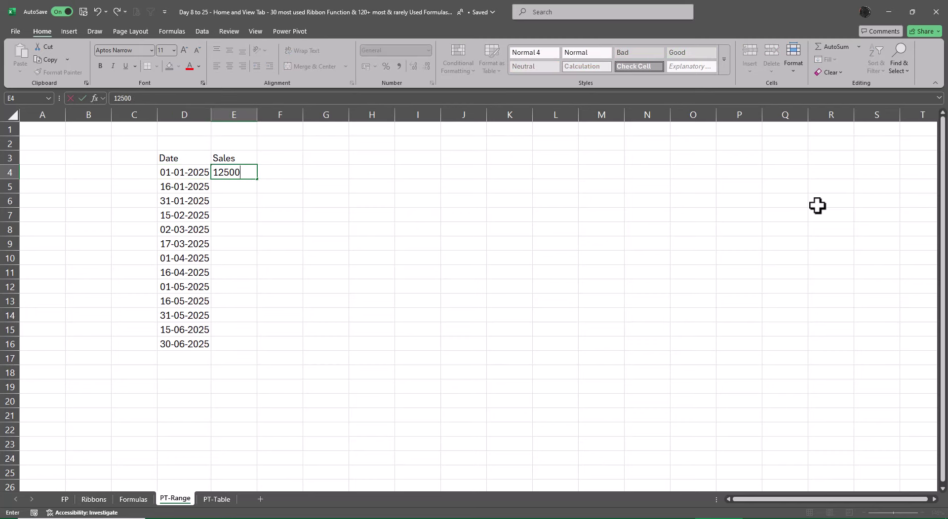
{"action": "key", "text": "Return"}
{"action": "key", "text": "Up"}
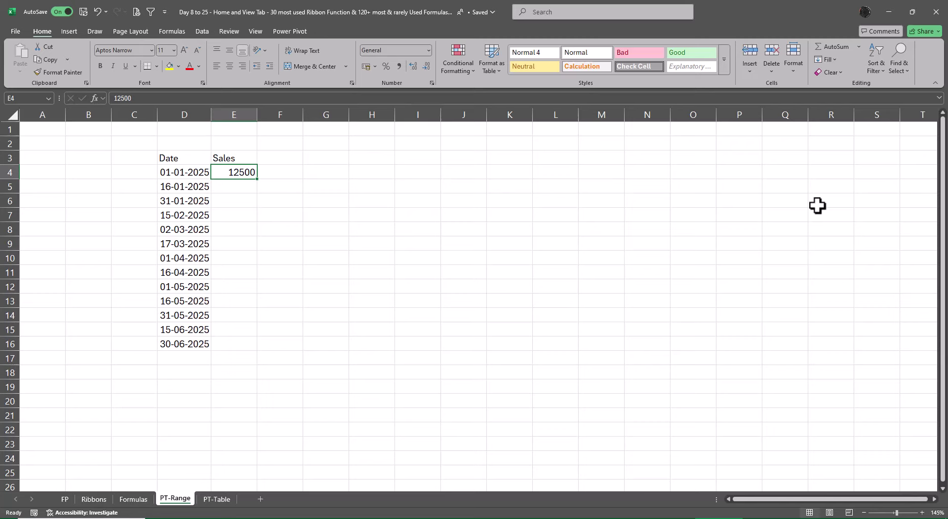
- Fill E4:E16 with a linear column series using a step value of 1250
{"action": "key", "text": "shift+Down"}
{"action": "key", "text": "shift+Down"}
{"action": "key", "text": "shift+Down"}
{"action": "key", "text": "shift+Down"}
{"action": "key", "text": "shift+Down"}
{"action": "key", "text": "shift+Down"}
{"action": "key", "text": "shift+Down"}
{"action": "key", "text": "shift+Down"}
{"action": "key", "text": "shift+Down"}
{"action": "key", "text": "shift+Down"}
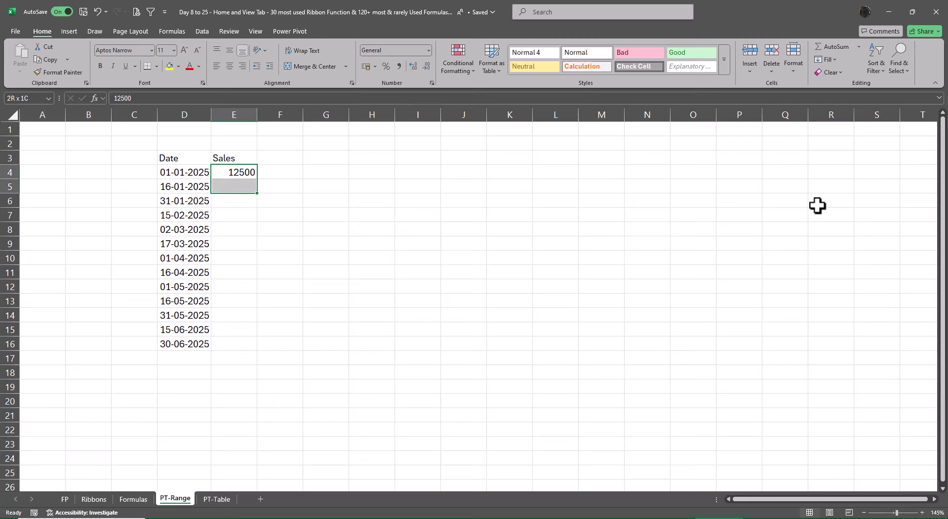
{"action": "key", "text": "shift+Down"}
{"action": "key", "text": "shift+Down"}
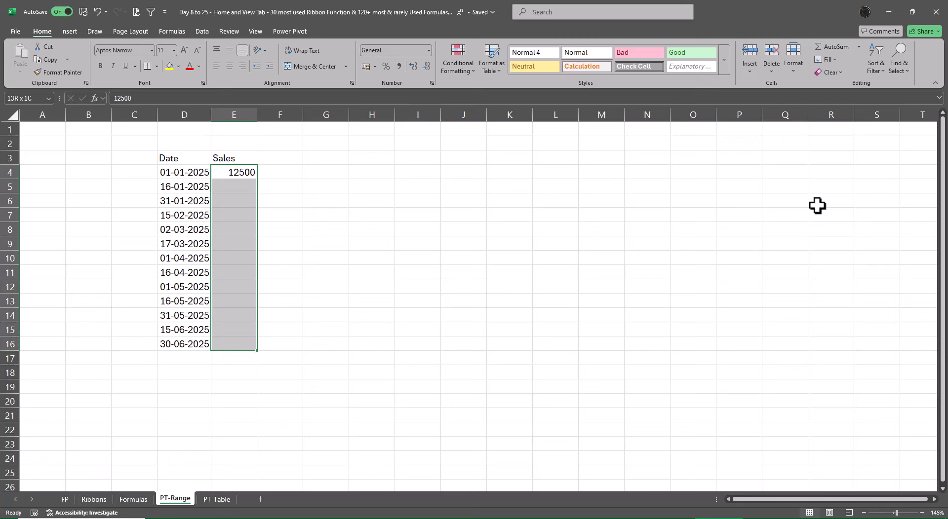
{"action": "key", "text": "alt+e"}
{"action": "key", "text": "alt+i"}
{"action": "key", "text": "alt+s"}
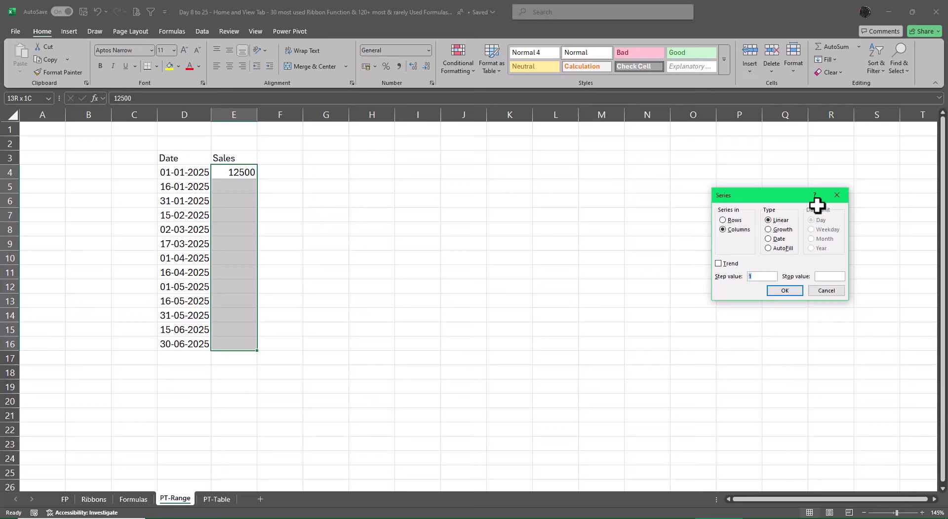
{"action": "left_click", "coordinate": [758, 276]}
{"action": "type", "text": "25"}
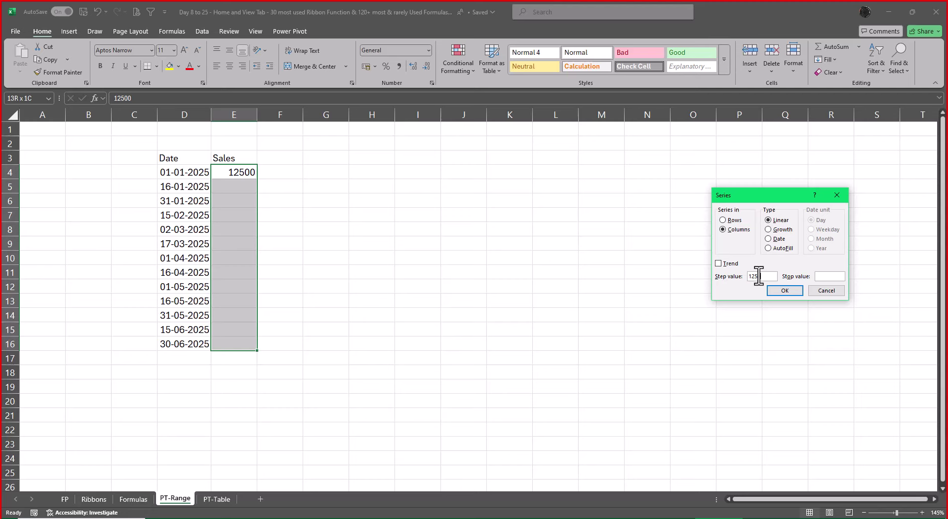
{"action": "type", "text": "0"}
{"action": "key", "text": "Return"}
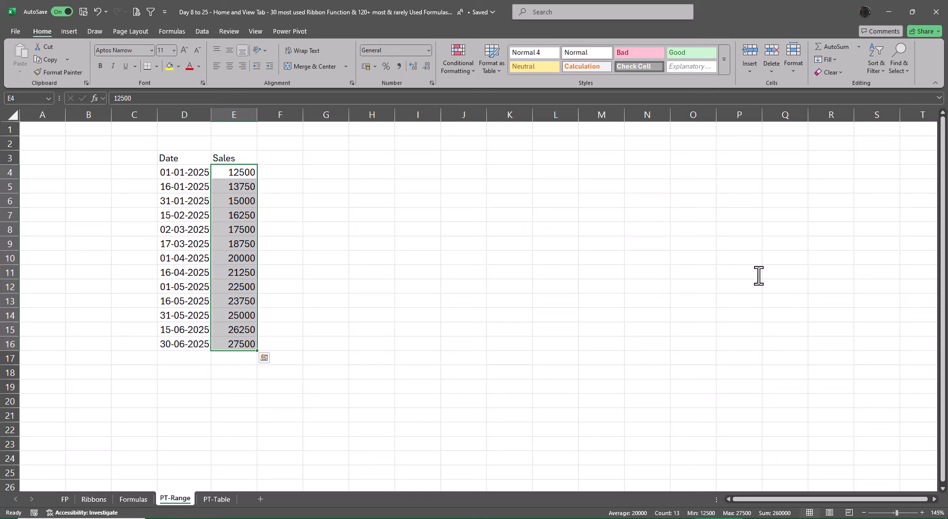
- Change the sales for 02-03-2025 in E8 to 15850 and for 01-05-2025 in E12 to 16280
{"action": "key", "text": "Down"}
{"action": "key", "text": "Down"}
{"action": "key", "text": "Down"}
{"action": "key", "text": "Down"}
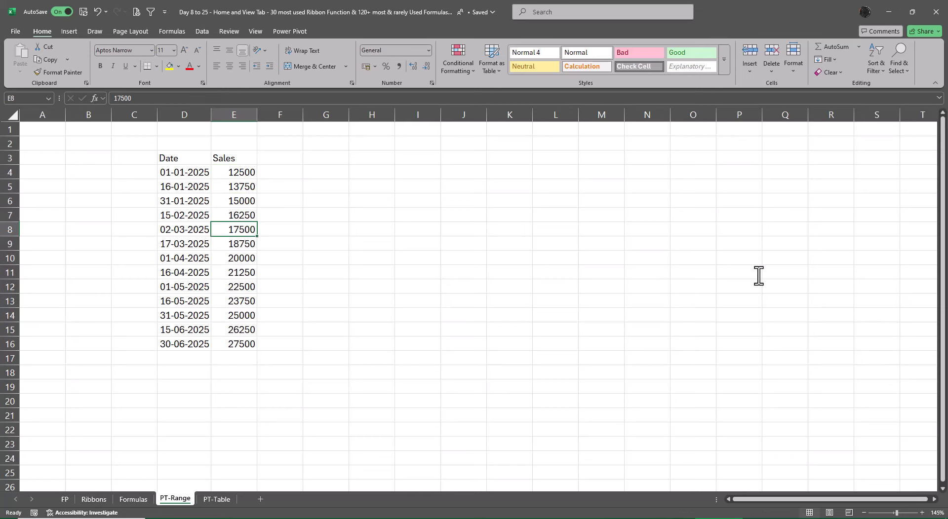
{"action": "type", "text": "15850"}
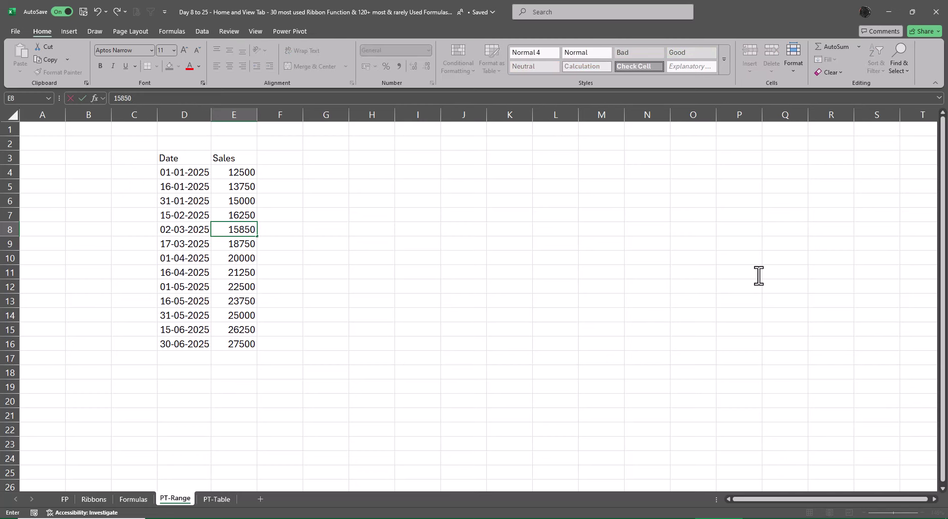
{"action": "key", "text": "Return"}
{"action": "key", "text": "Down"}
{"action": "key", "text": "Down"}
{"action": "key", "text": "Down"}
{"action": "type", "text": "16280"}
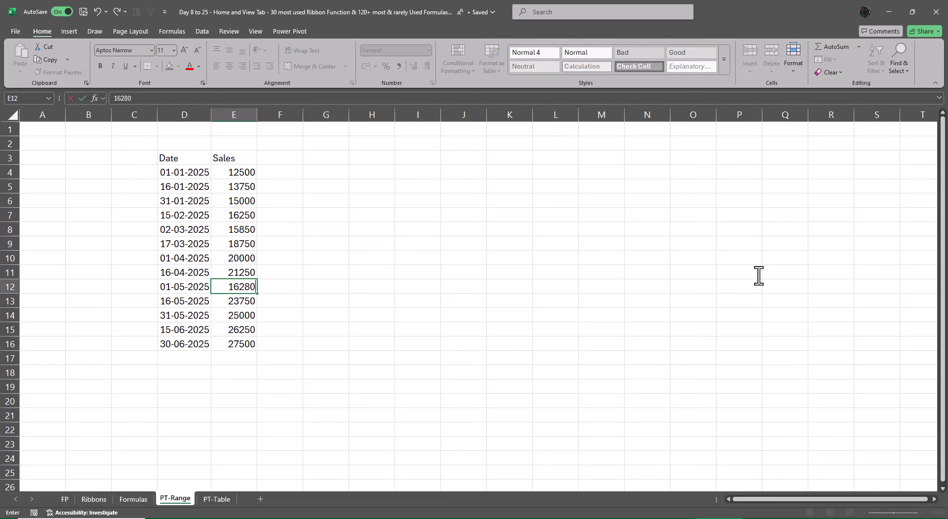
{"action": "key", "text": "Return"}
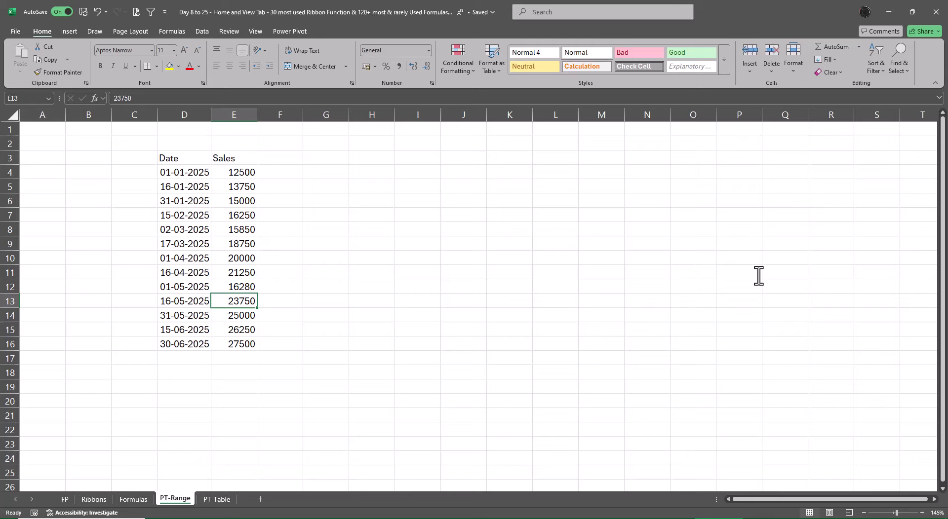
- Copy the Date and Sales data in D3:E16 of PT-Range to cell D3 of the PT-Table sheet
{"action": "key", "text": "ctrl+Up"}
{"action": "key", "text": "ctrl+Left"}
{"action": "key", "text": "ctrl+shift+Down"}
{"action": "key", "text": "ctrl+shift+Right"}
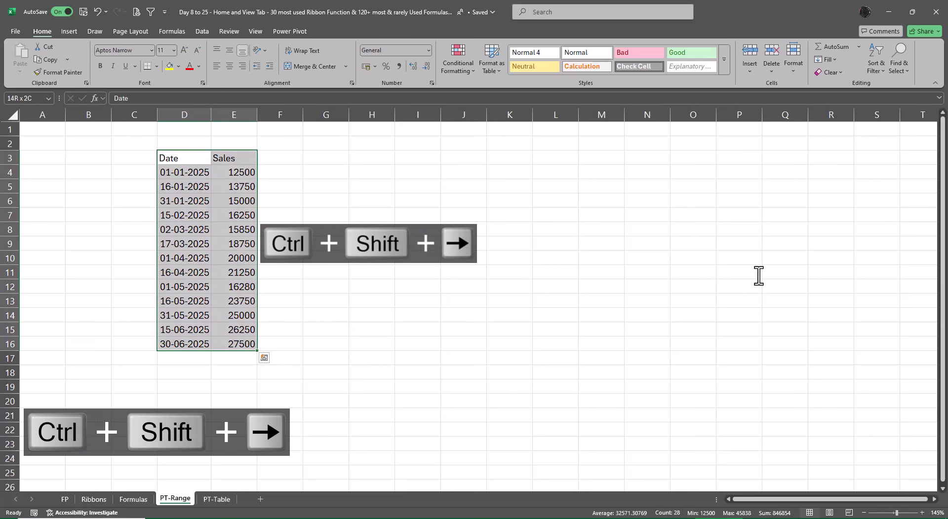
{"action": "key", "text": "ctrl+c"}
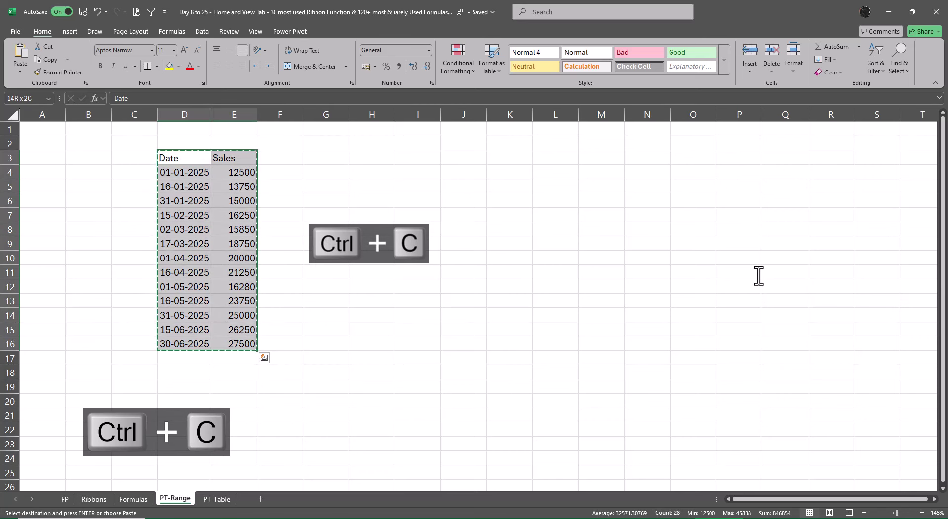
{"action": "left_click", "coordinate": [222, 502]}
{"action": "scroll", "coordinate": [286, 301], "scroll_direction": "up", "scroll_amount": 3}
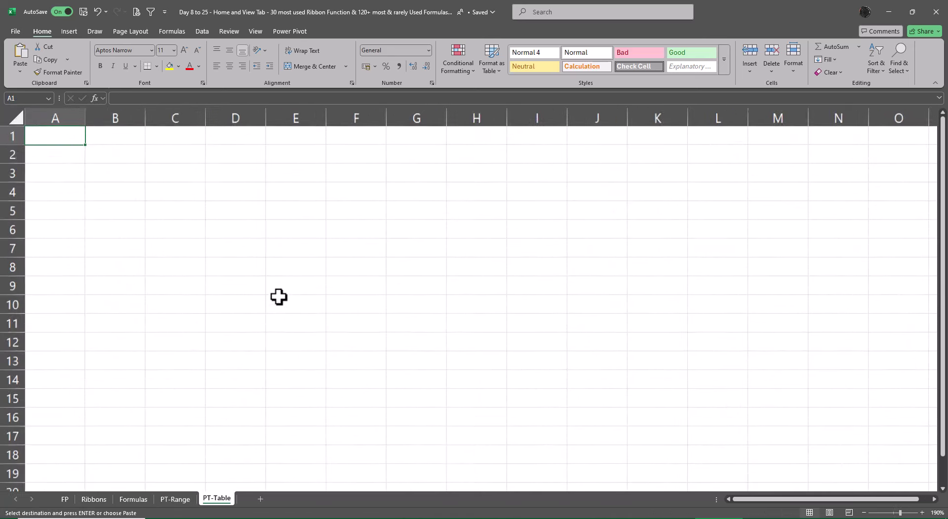
{"action": "left_click", "coordinate": [226, 177]}
{"action": "key", "text": "ctrl+v"}
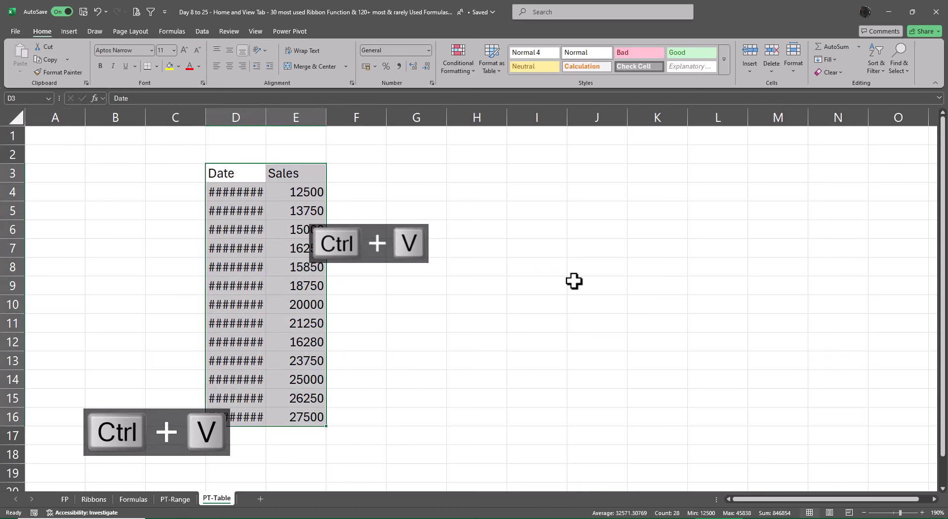
- AutoFit the widths of the Date and Sales columns on the PT-Table sheet
{"action": "key", "text": "alt+o"}
{"action": "key", "text": "alt+c"}
{"action": "key", "text": "alt+a"}
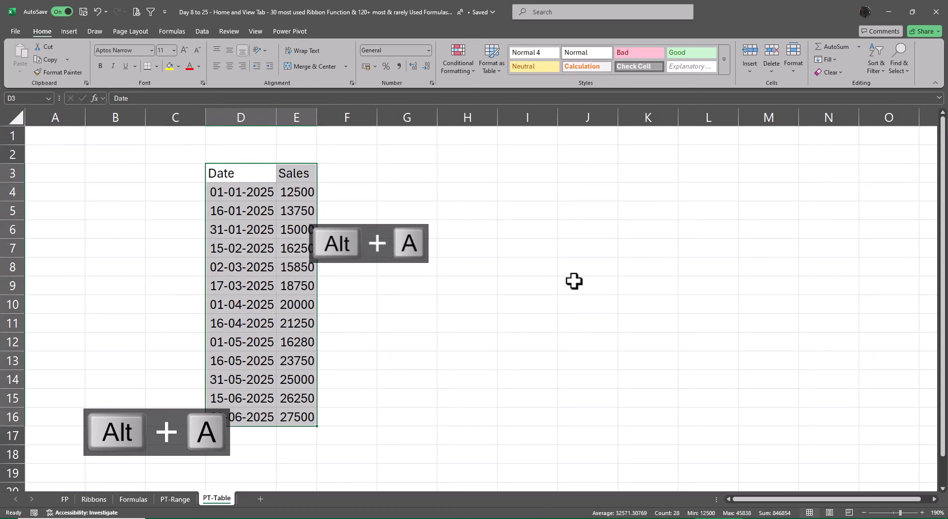
- On the PT-Range sheet, clear the date in D6 and the sales value in E9
{"action": "key", "text": "ctrl+Page_Up"}
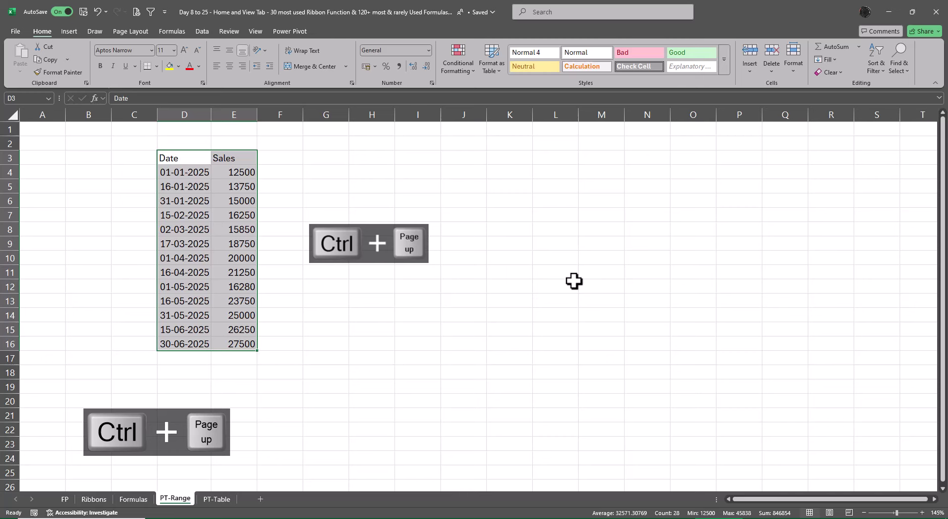
{"action": "key", "text": "shift+BackSpace"}
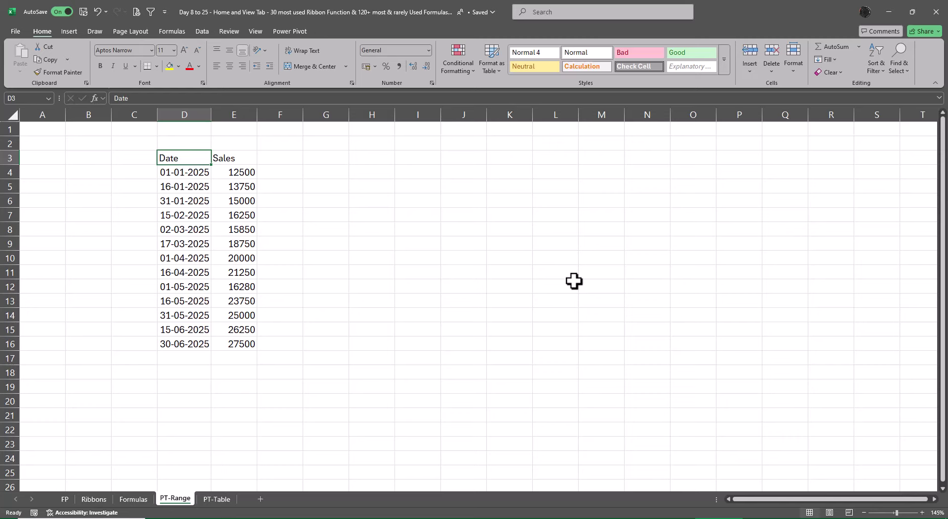
{"action": "key", "text": "Down"}
{"action": "key", "text": "Down"}
{"action": "key", "text": "Down"}
{"action": "key", "text": "Delete"}
{"action": "key", "text": "Right"}
{"action": "key", "text": "Down"}
{"action": "key", "text": "Down"}
{"action": "key", "text": "Down"}
{"action": "key", "text": "Delete"}
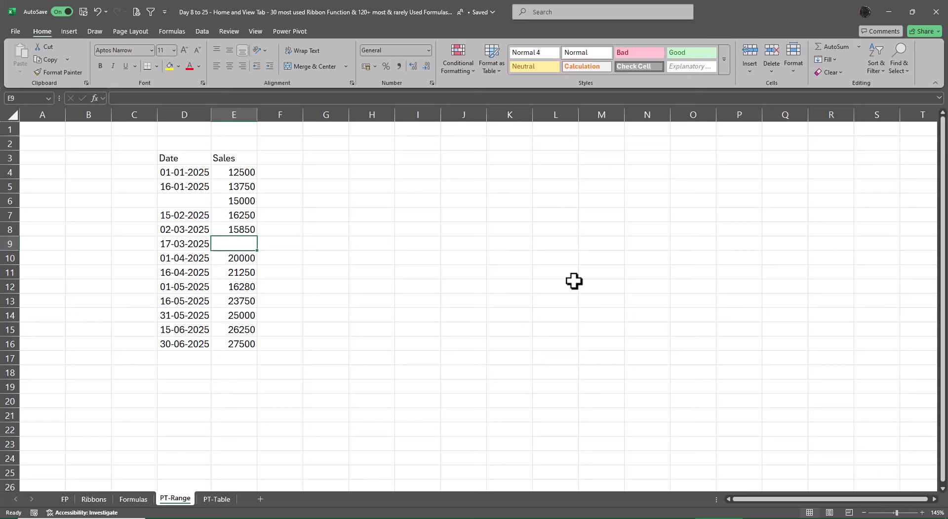
- Clear the date in D12, the sales value in E14 and the date in D16
{"action": "key", "text": "Left"}
{"action": "key", "text": "Down"}
{"action": "key", "text": "Down"}
{"action": "key", "text": "Down"}
{"action": "key", "text": "Delete"}
{"action": "key", "text": "Right"}
{"action": "key", "text": "Down"}
{"action": "key", "text": "Down"}
{"action": "key", "text": "Delete"}
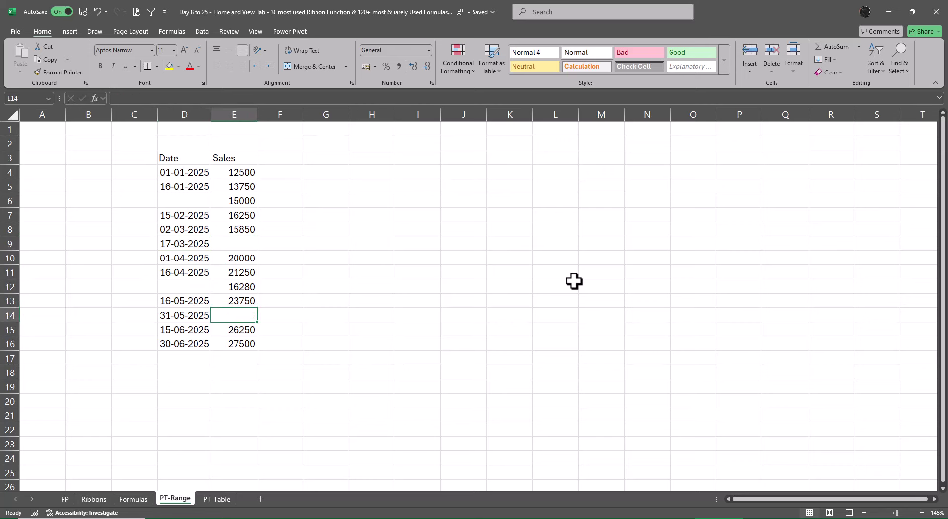
{"action": "key", "text": "Left"}
{"action": "key", "text": "Down"}
{"action": "key", "text": "Down"}
{"action": "key", "text": "Delete"}
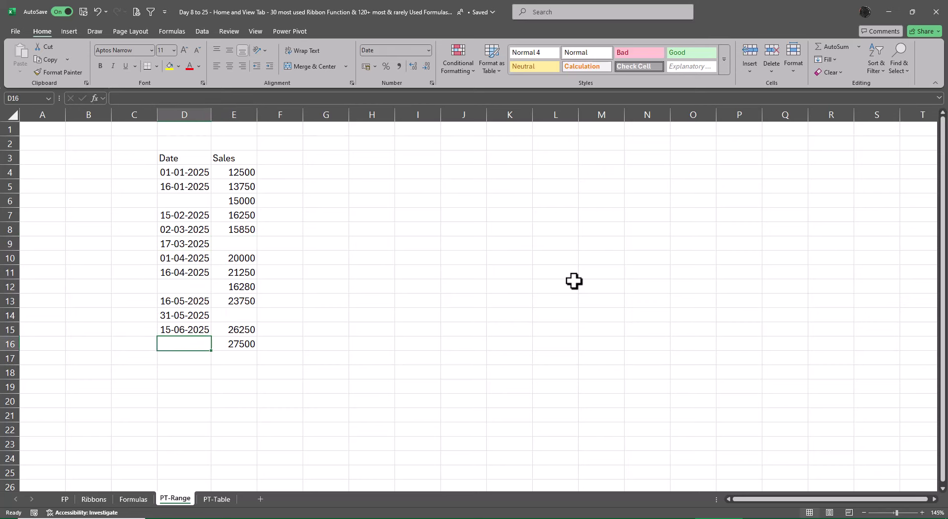
- Highlight the sales values from E16 up to E4 to review the column, and return to E16
{"action": "key", "text": "Up"}
{"action": "key", "text": "Down"}
{"action": "key", "text": "Right"}
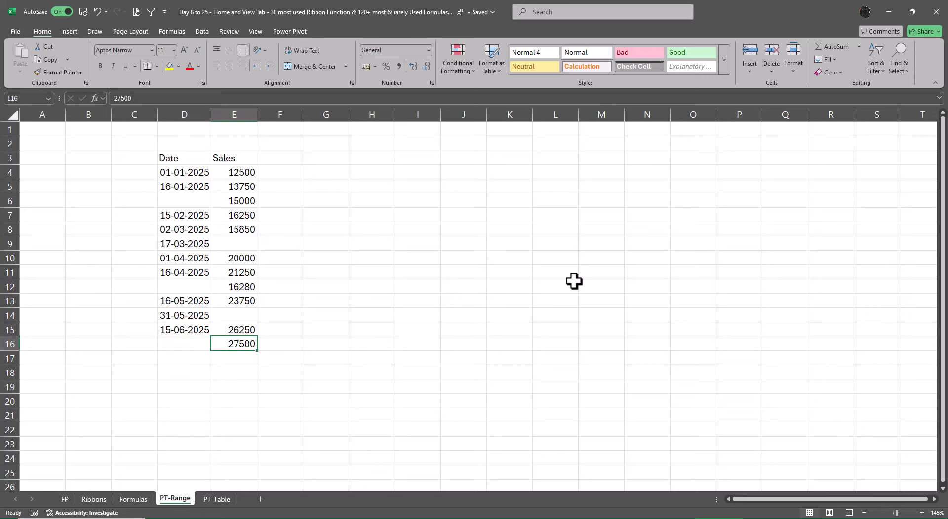
{"action": "key", "text": "shift+Up"}
{"action": "key", "text": "shift+Up"}
{"action": "key", "text": "shift+Up"}
{"action": "key", "text": "shift+Up"}
{"action": "key", "text": "shift+Up"}
{"action": "key", "text": "shift+Up"}
{"action": "key", "text": "shift+Up"}
{"action": "key", "text": "shift+Up"}
{"action": "key", "text": "shift+Up"}
{"action": "key", "text": "shift+Up"}
{"action": "key", "text": "shift+Up"}
{"action": "key", "text": "shift+Up"}
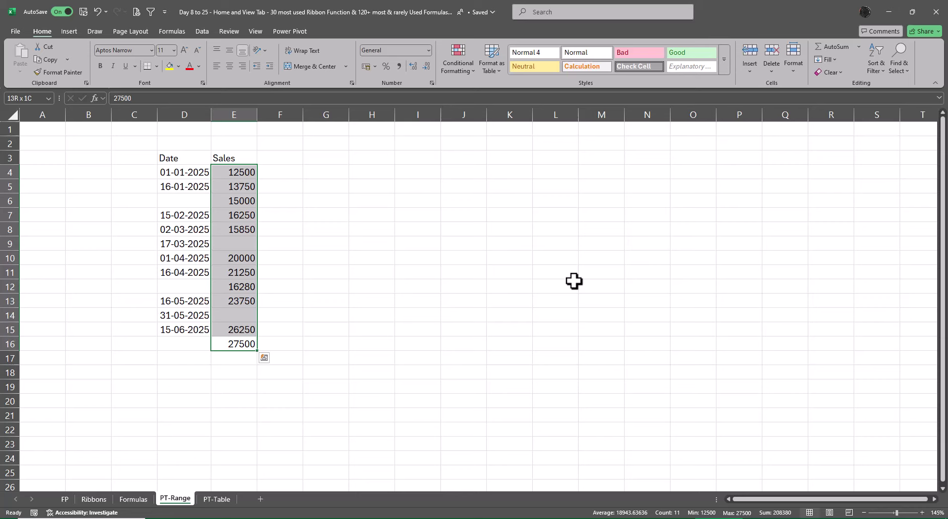
{"action": "key", "text": "Down"}
{"action": "key", "text": "Up"}
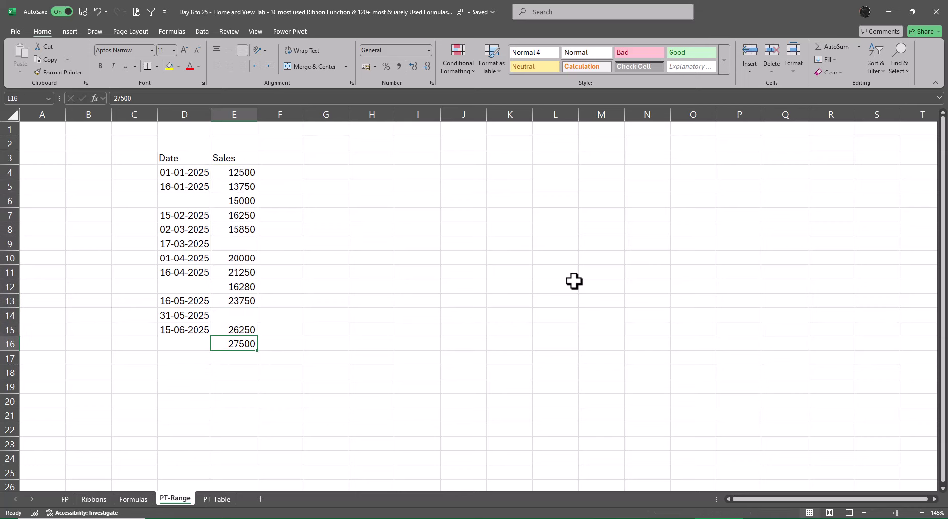
- Highlight the rows with missing dates together: D16:E16, D12:E12 and D6:E6
{"action": "key", "text": "Left"}
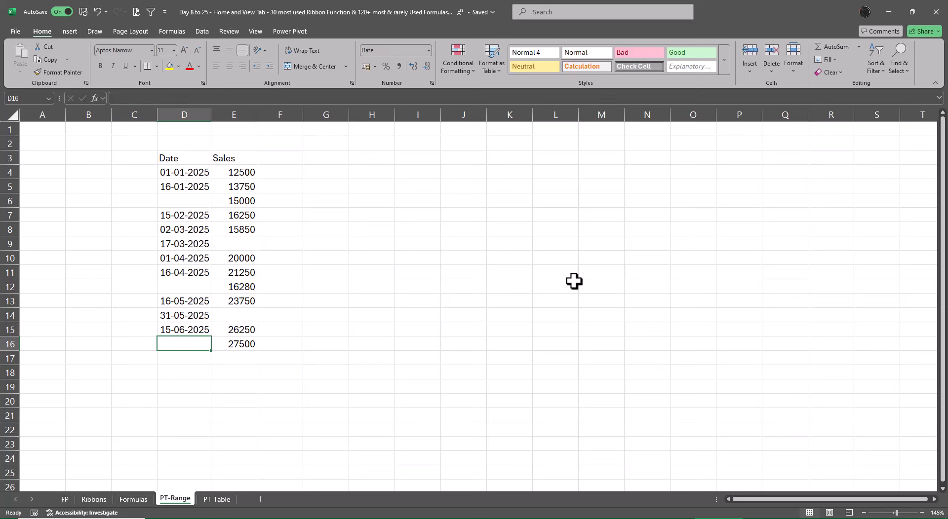
{"action": "key", "text": "shift+Right"}
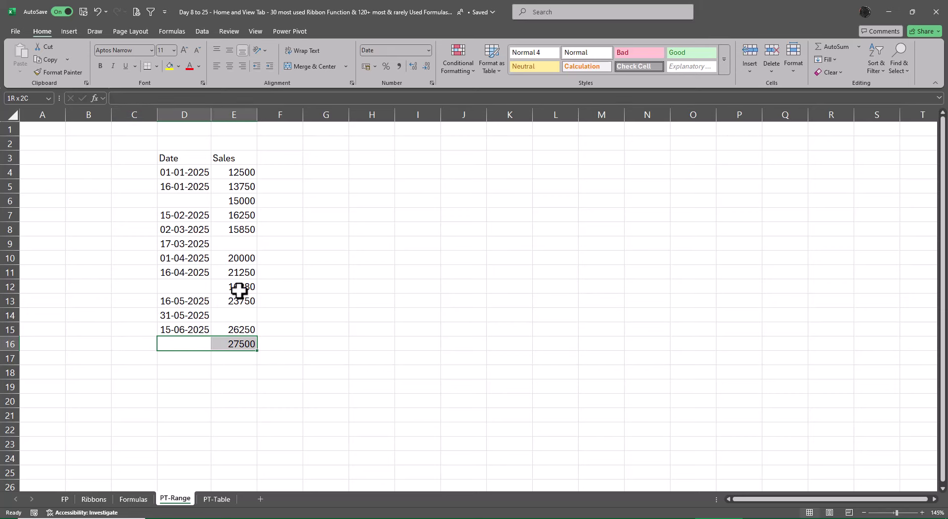
{"action": "left_click_drag", "start_coordinate": [177, 286], "coordinate": [244, 287], "text": "ctrl"}
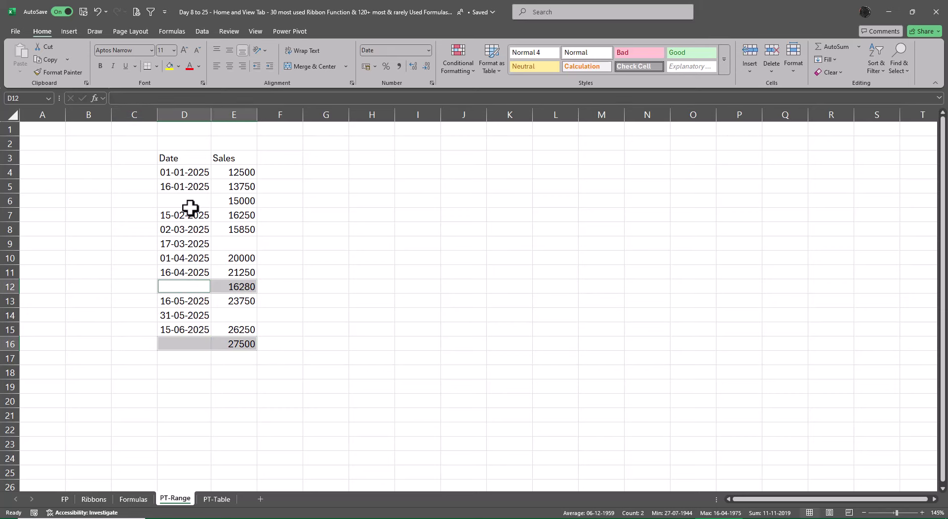
{"action": "left_click_drag", "start_coordinate": [192, 201], "coordinate": [240, 202], "text": "ctrl"}
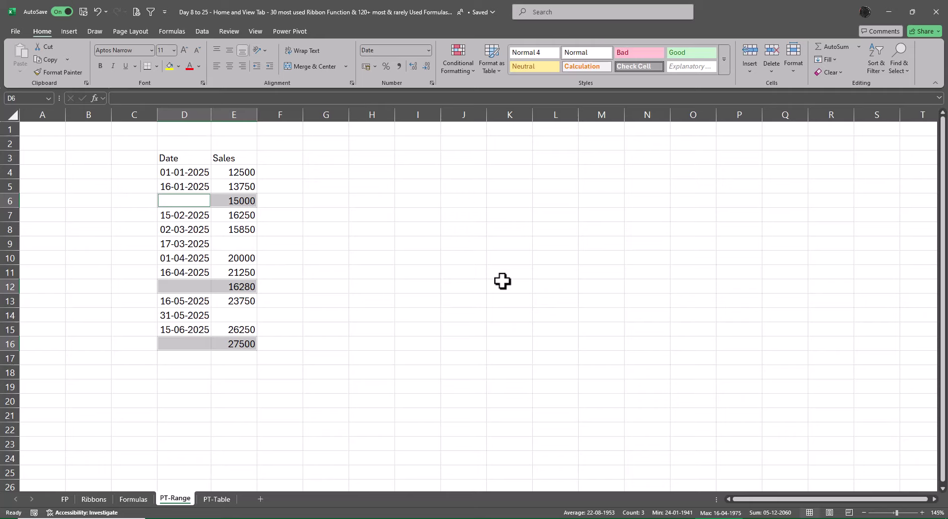
- On the Ribbons sheet, make the "Find and Select - Go to Special - Most Used Functions" entry in C8 bold
{"action": "key", "text": "alt+Tab"}
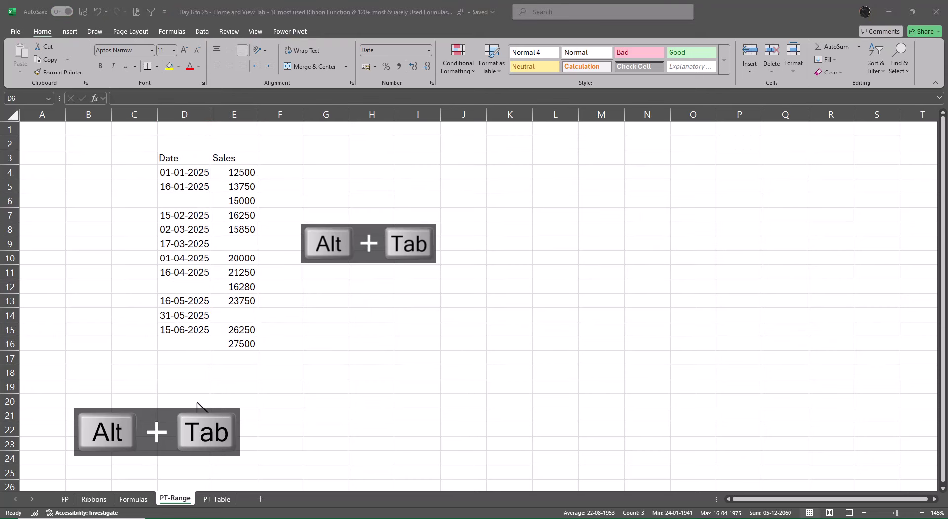
{"action": "left_click", "coordinate": [65, 499]}
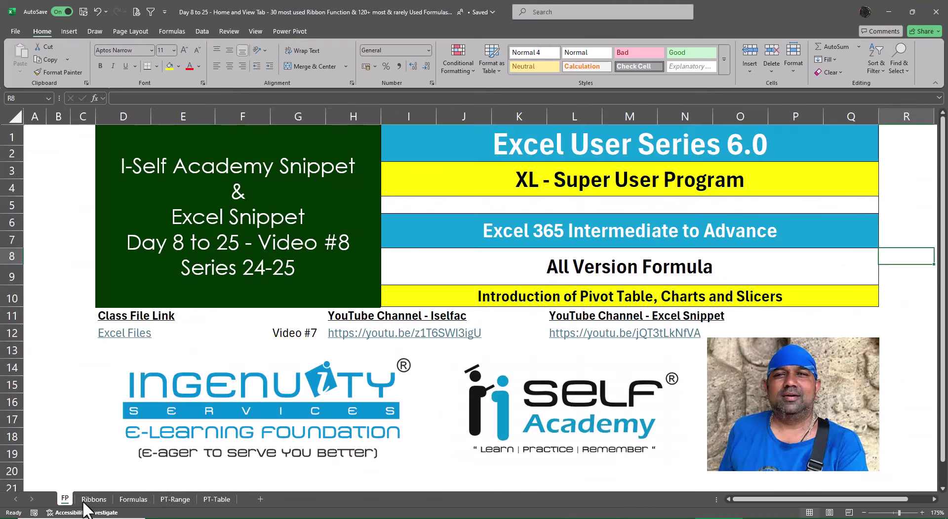
{"action": "left_click", "coordinate": [94, 501]}
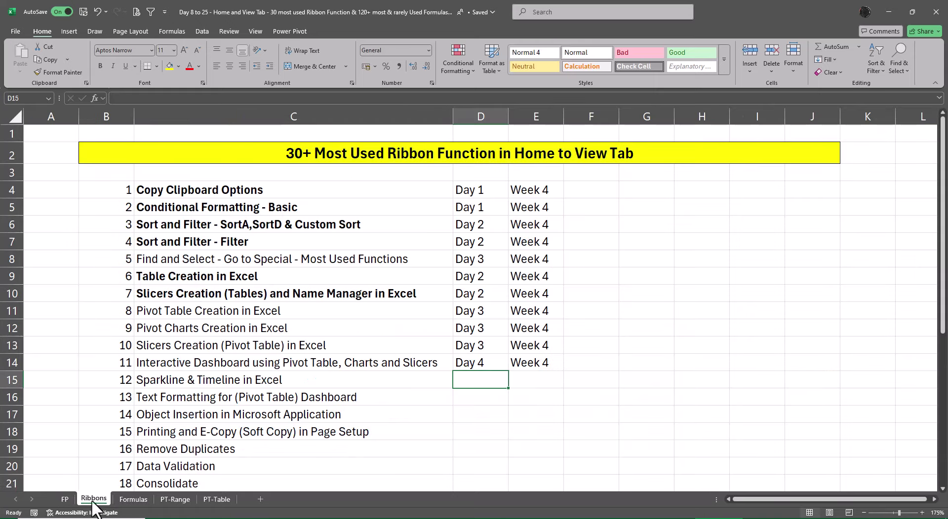
{"action": "left_click", "coordinate": [235, 260]}
{"action": "key", "text": "ctrl+b"}
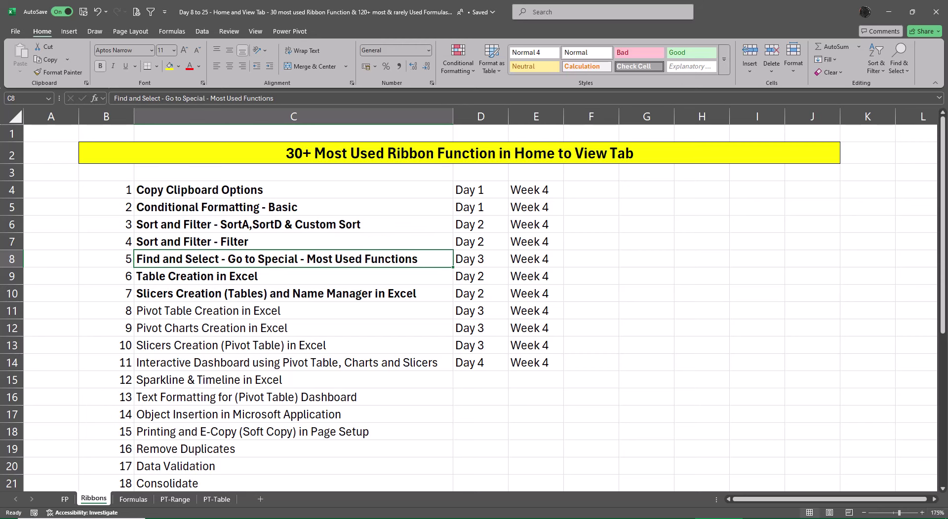
- Return to the PT-Range sheet and select the sales cells E4:E16
{"action": "left_click", "coordinate": [174, 501]}
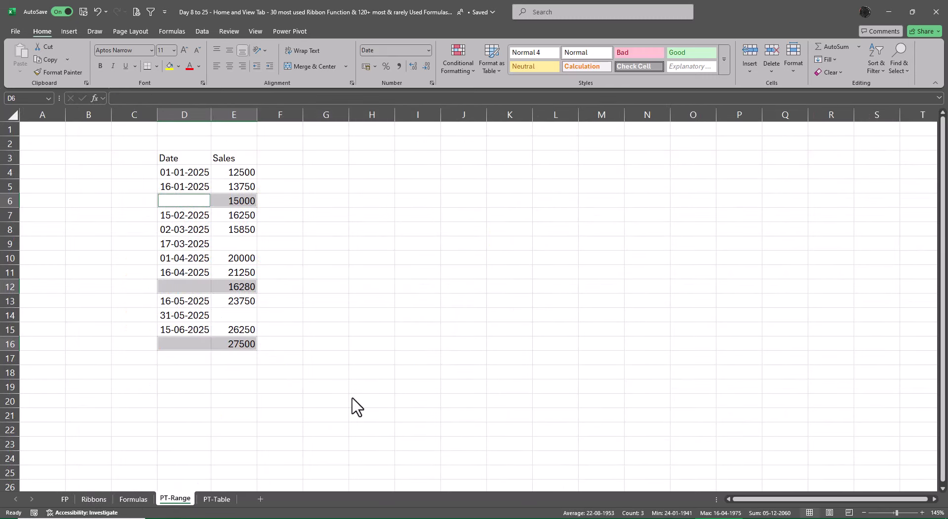
{"action": "left_click", "coordinate": [413, 313]}
{"action": "left_click_drag", "start_coordinate": [244, 173], "coordinate": [246, 340]}
{"action": "left_click", "coordinate": [245, 341]}
{"action": "left_click_drag", "start_coordinate": [249, 173], "coordinate": [246, 343]}
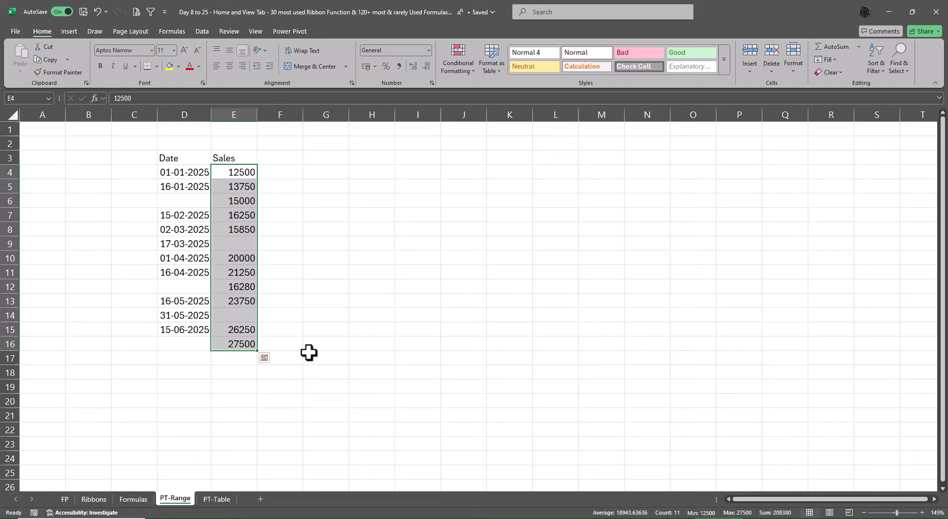
{"action": "key", "text": "F5"}
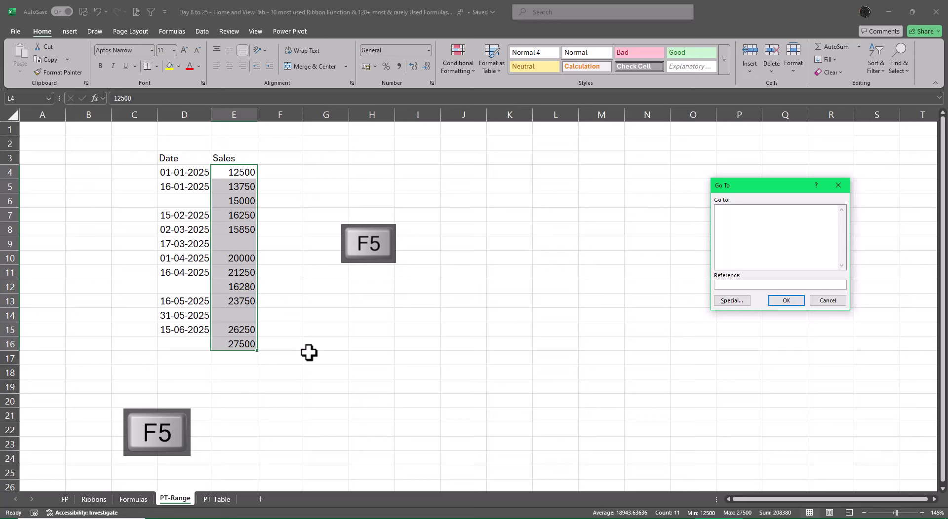
{"action": "left_click", "coordinate": [824, 302]}
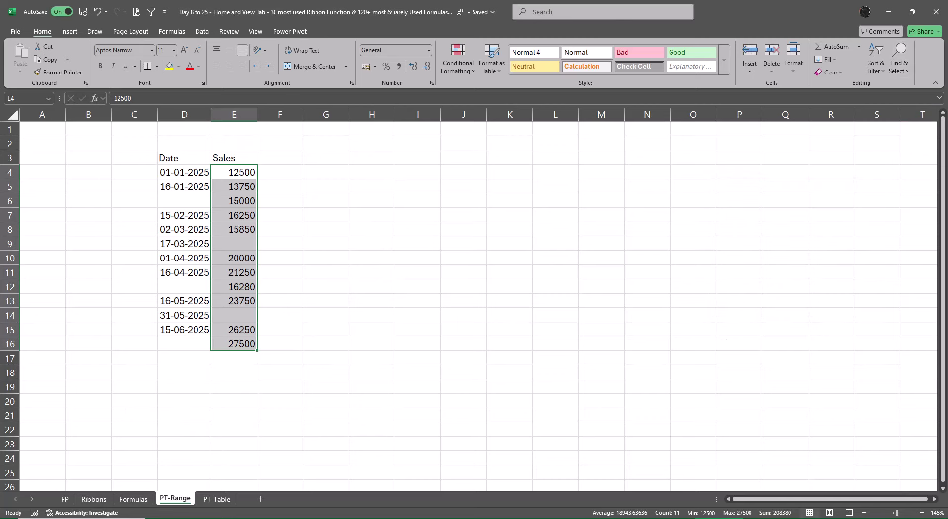
{"action": "left_click", "coordinate": [904, 60]}
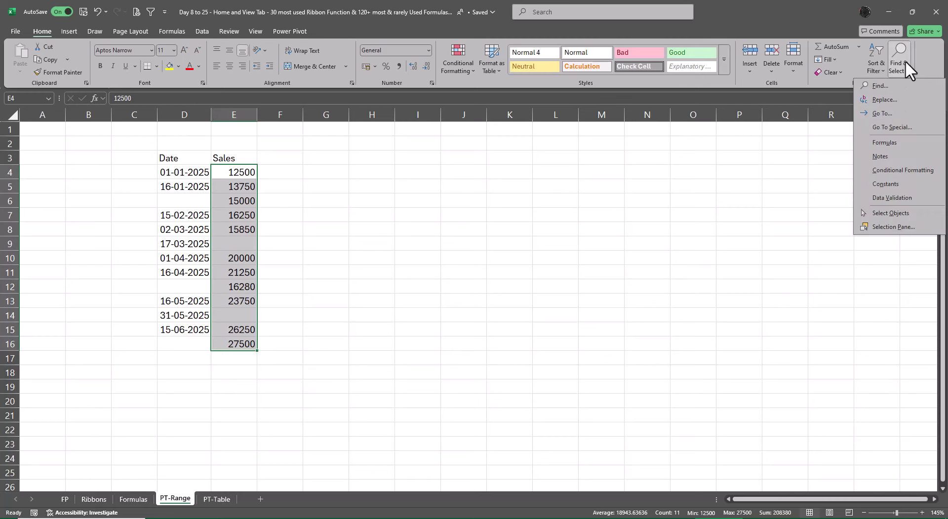
{"action": "left_click", "coordinate": [893, 128]}
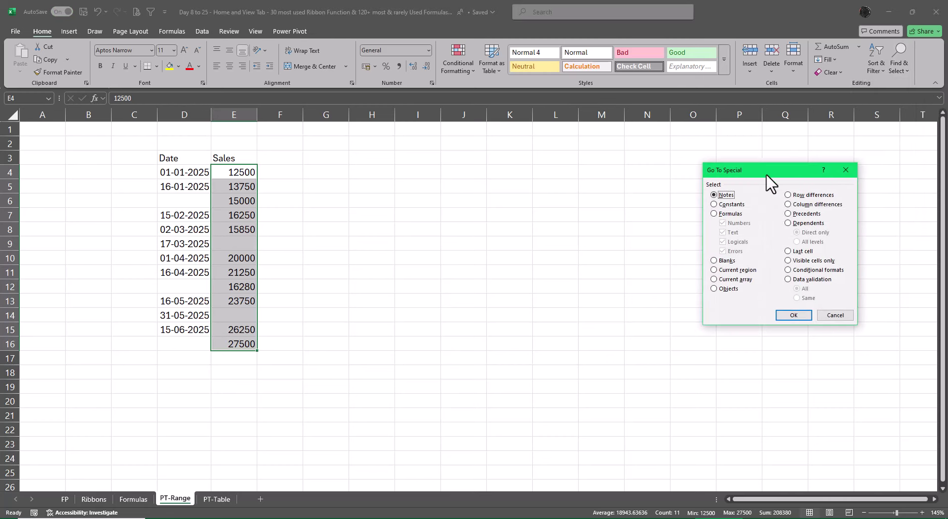
{"action": "left_click_drag", "start_coordinate": [766, 173], "coordinate": [502, 170]}
{"action": "left_click", "coordinate": [593, 315]}
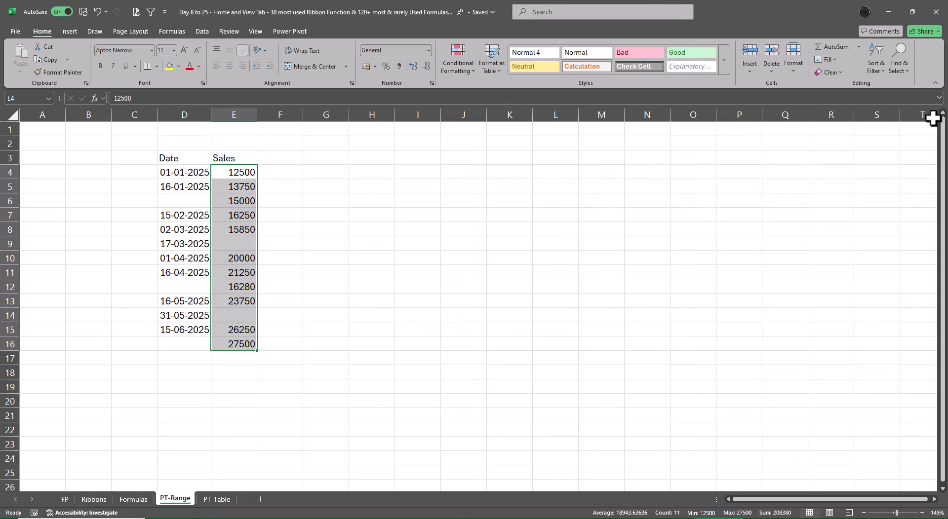
{"action": "left_click", "coordinate": [906, 72]}
{"action": "left_click", "coordinate": [892, 113]}
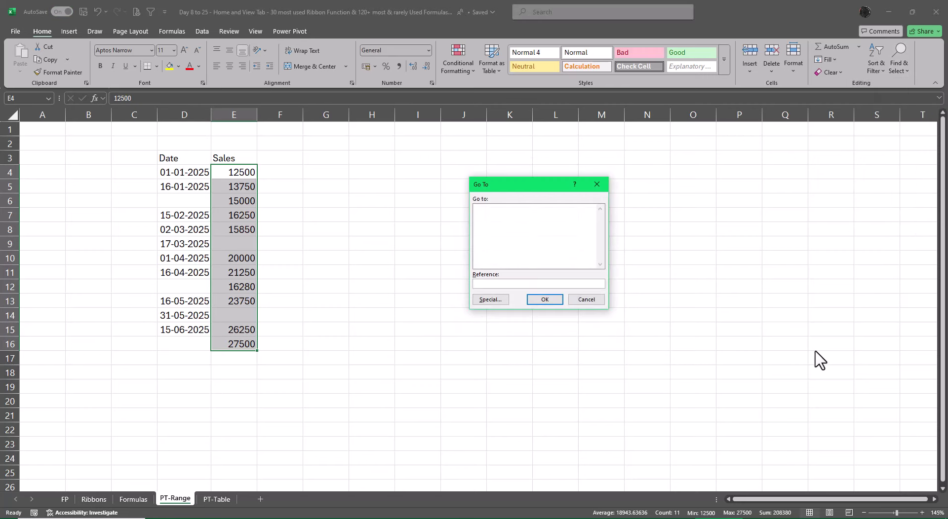
{"action": "left_click", "coordinate": [498, 301]}
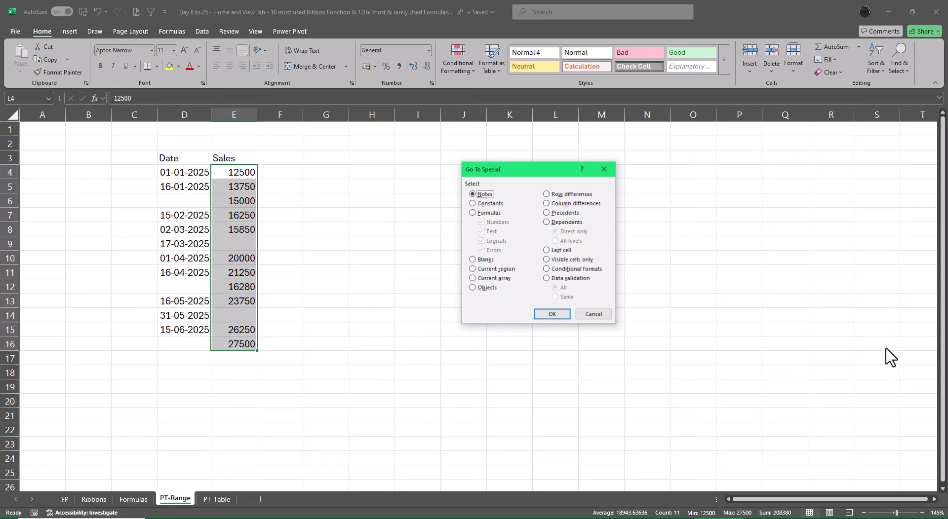
{"action": "left_click", "coordinate": [594, 314]}
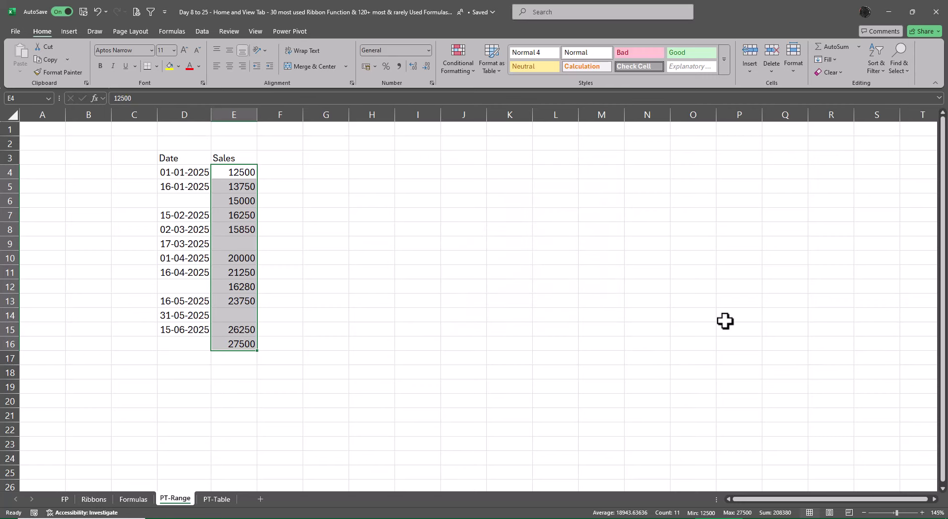
- Use Go To Special to select the blank sales cells in E4:E16 and fill them all with 0
{"action": "key", "text": "alt"}
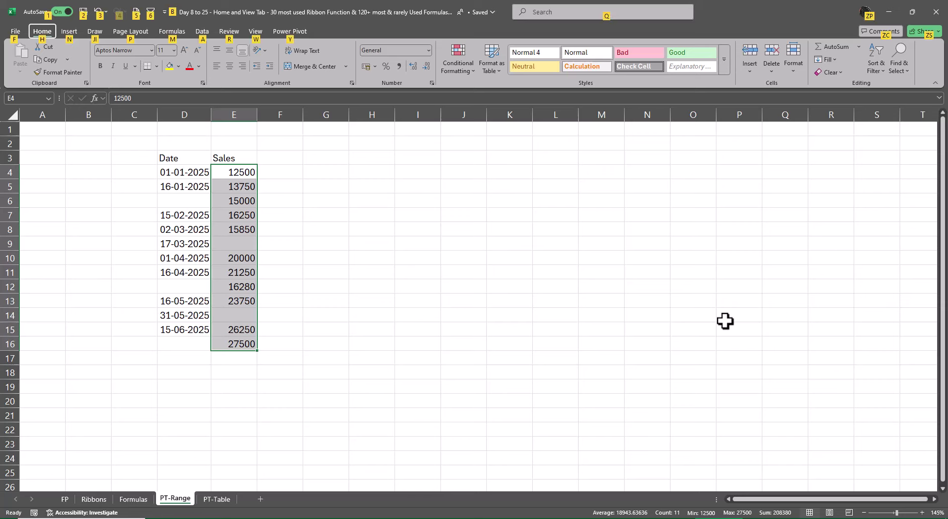
{"action": "key", "text": "h"}
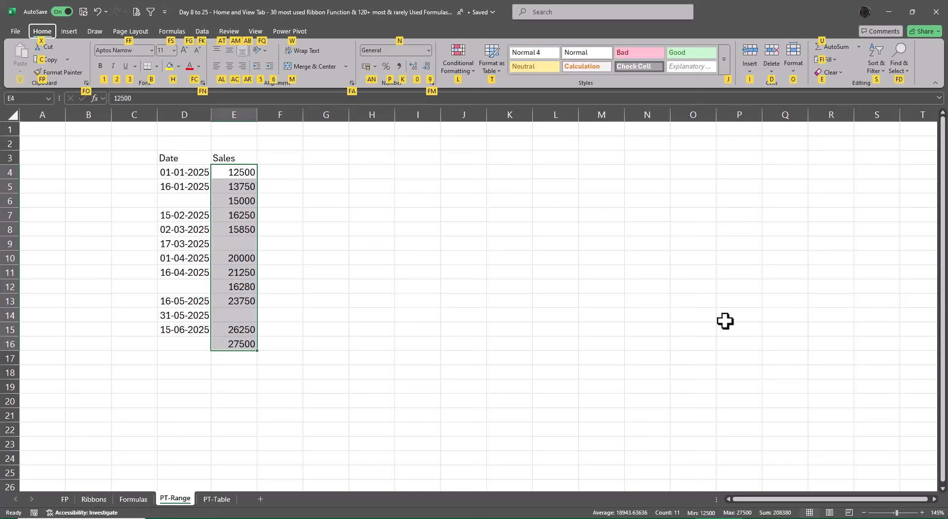
{"action": "key", "text": "f"}
{"action": "key", "text": "d"}
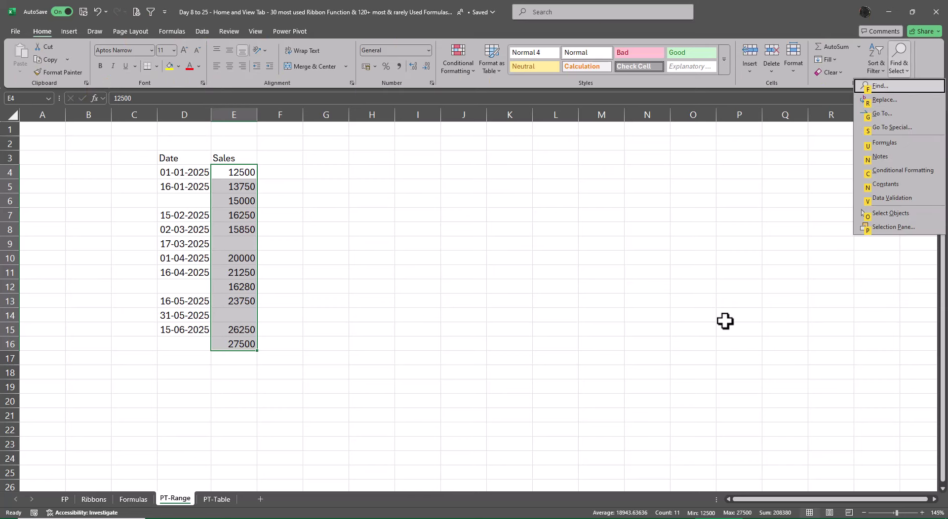
{"action": "key", "text": "s"}
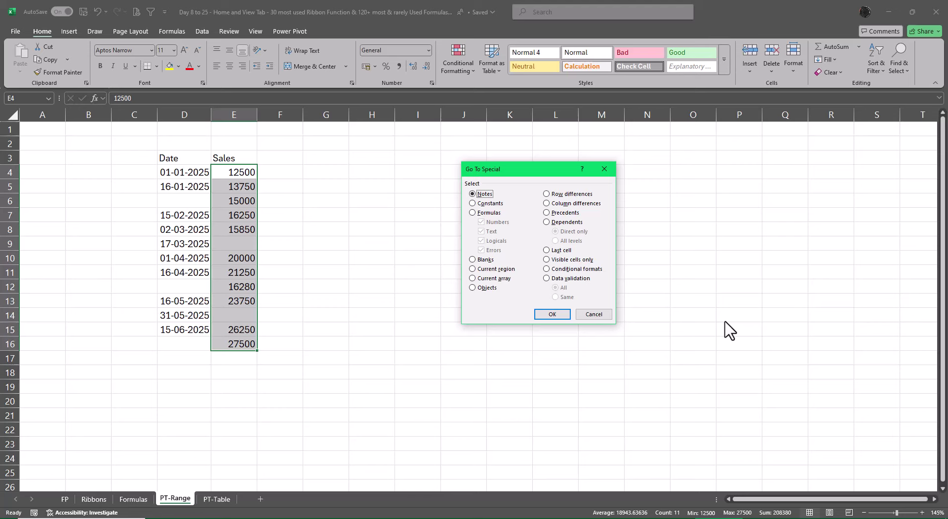
{"action": "left_click", "coordinate": [478, 259]}
{"action": "left_click", "coordinate": [551, 318]}
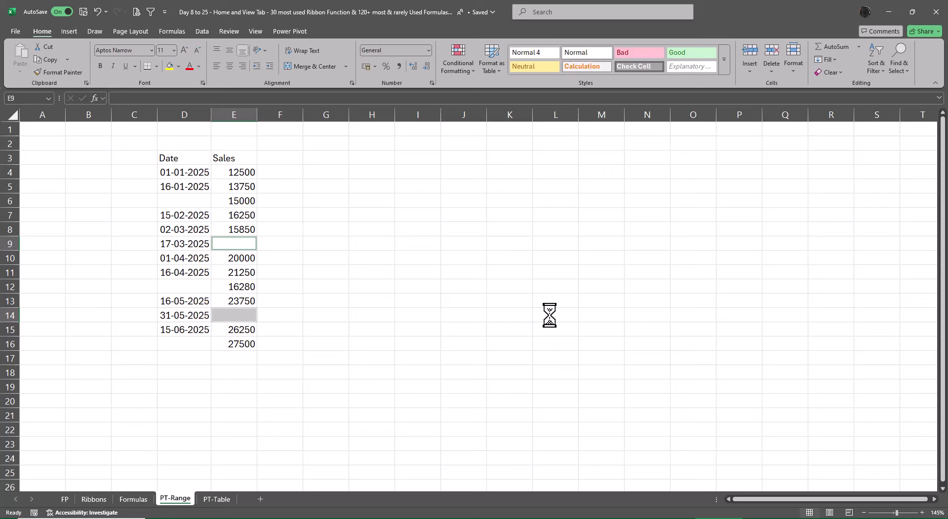
{"action": "type", "text": "0"}
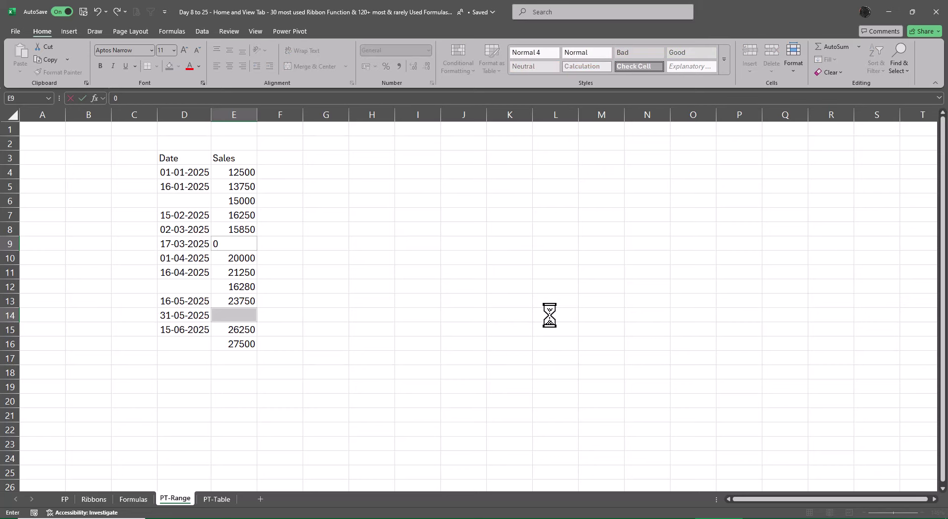
{"action": "key", "text": "ctrl+Return"}
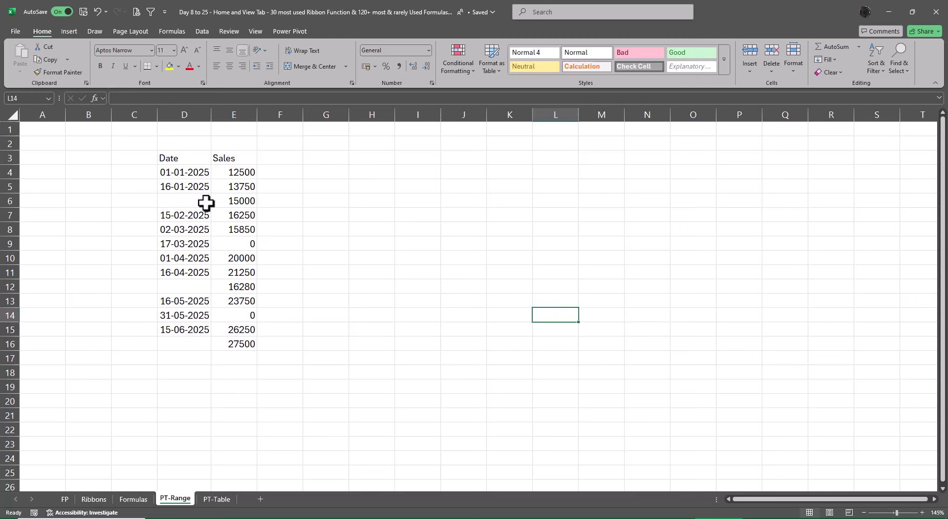
- Highlight the date cells D4:D16 and enter the heading "Date Database in Excel" in H3
{"action": "left_click_drag", "start_coordinate": [195, 170], "coordinate": [203, 343]}
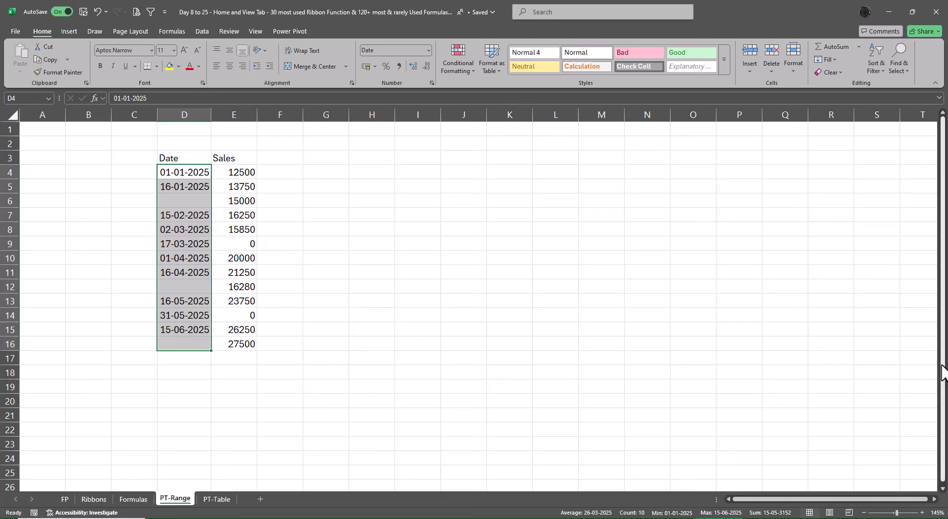
{"action": "left_click", "coordinate": [371, 159]}
{"action": "type", "text": "Date"}
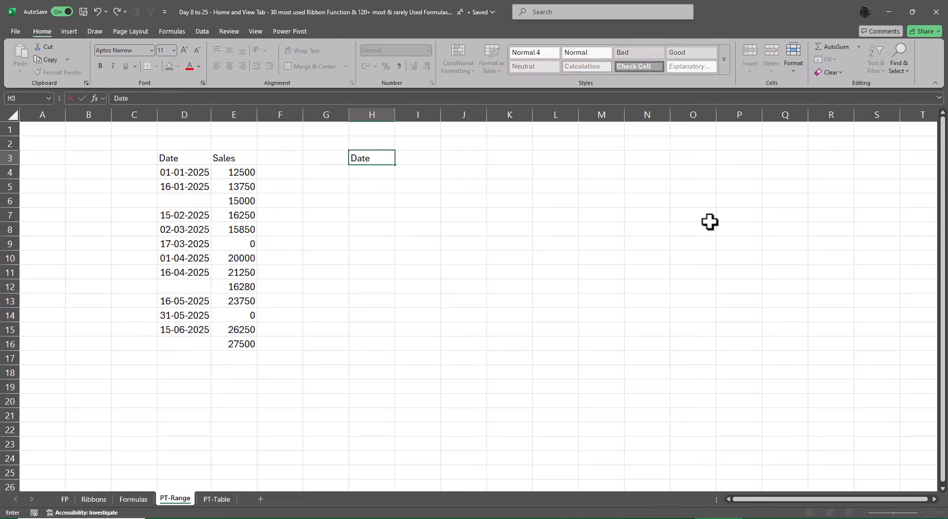
{"action": "type", "text": " Database in Excel"}
{"action": "key", "text": "Return"}
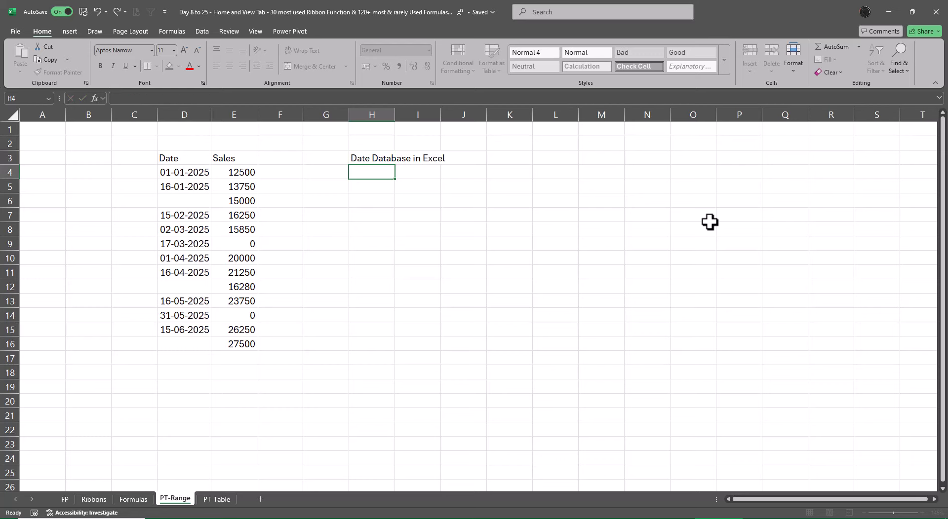
- Below the heading, enter Start with 01-01-1900 in H4:I4 and End with 31-12-9999 in H5:I5
{"action": "type", "text": "Start"}
{"action": "key", "text": "Tab"}
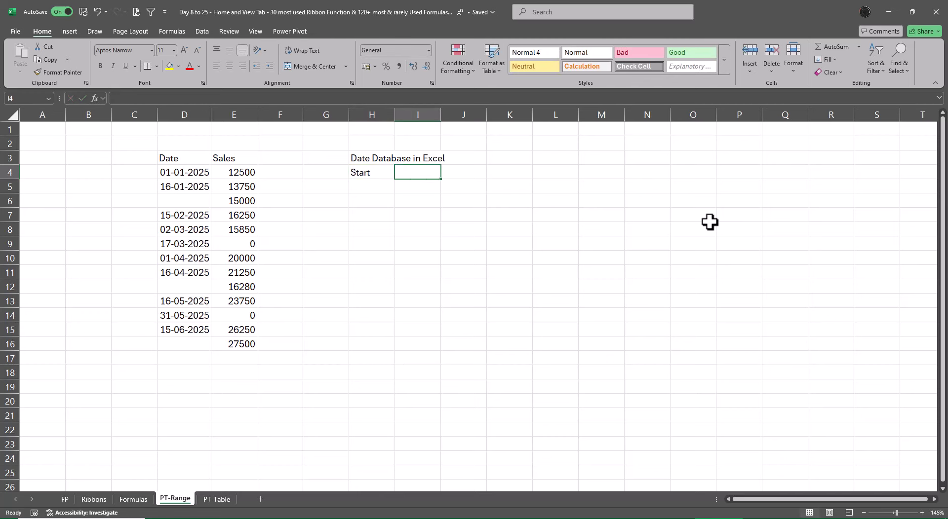
{"action": "type", "text": "1-01-1900"}
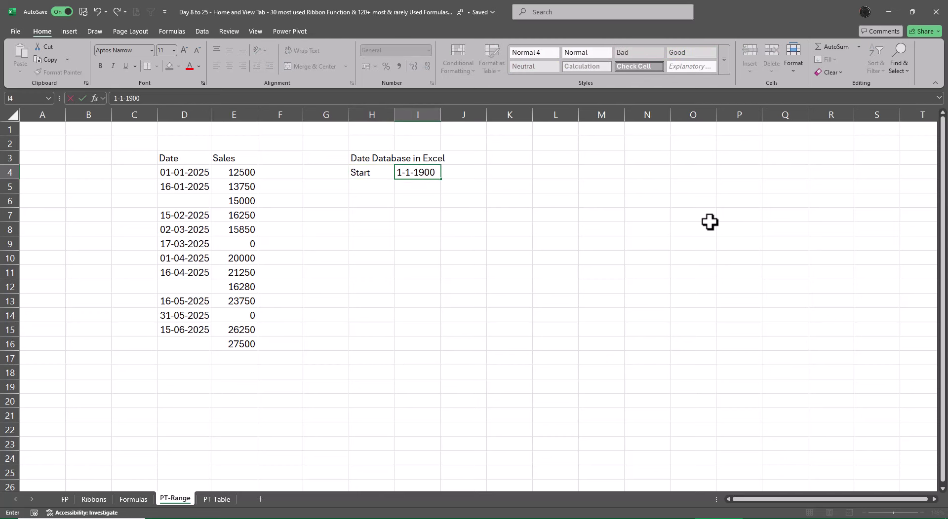
{"action": "key", "text": "Return"}
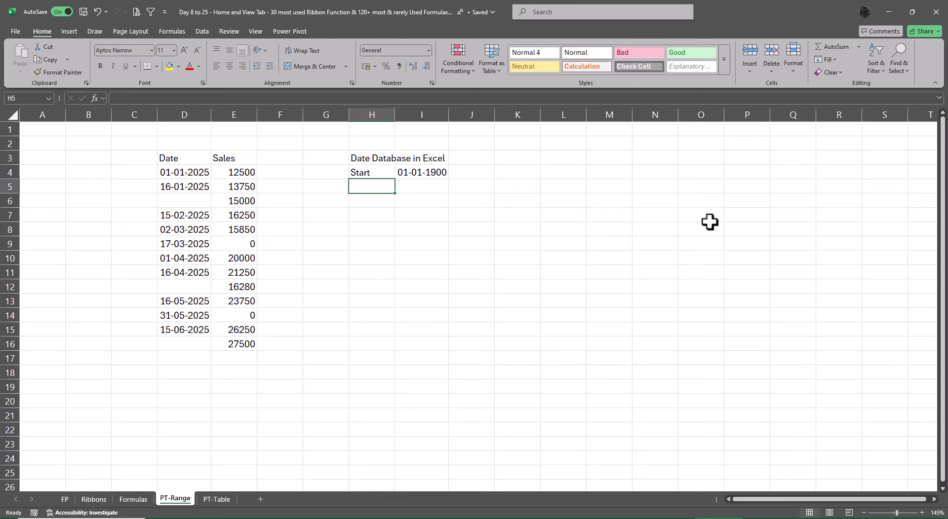
{"action": "type", "text": "End"}
{"action": "key", "text": "Tab"}
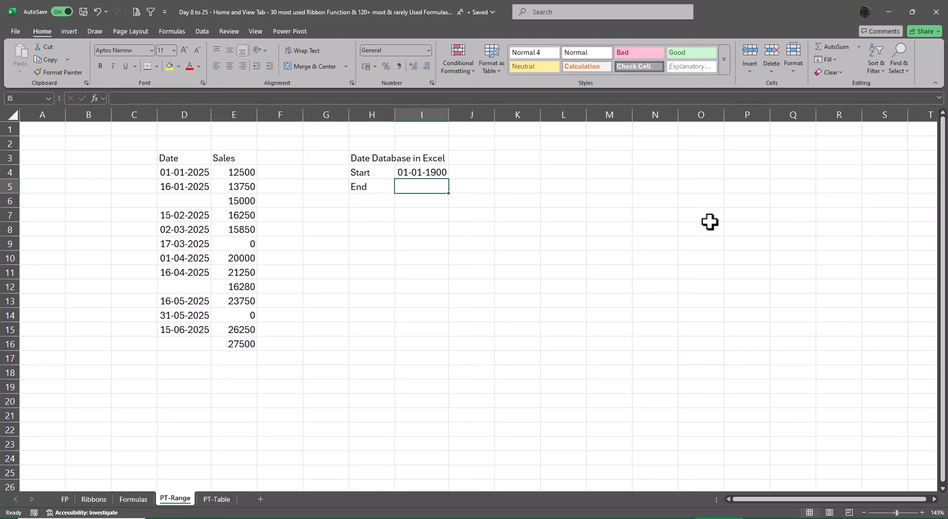
{"action": "type", "text": "31-12-9"}
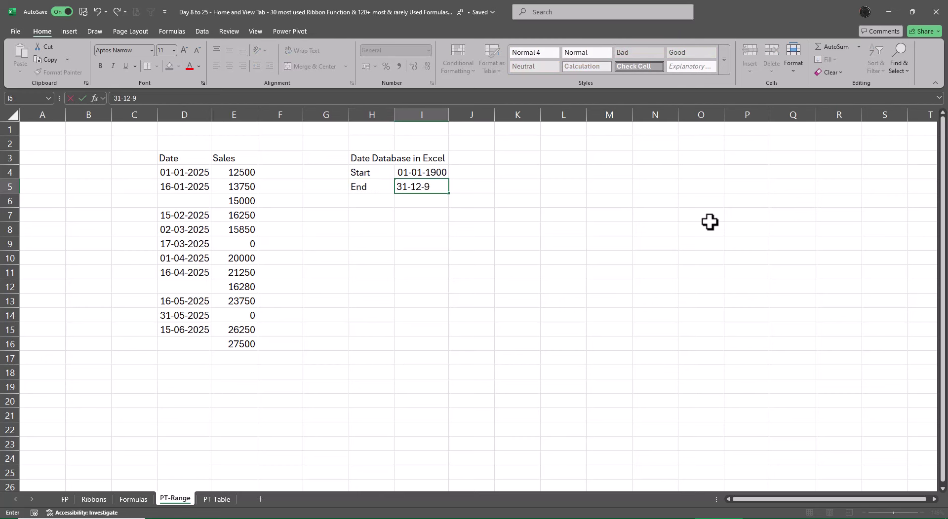
{"action": "type", "text": "999"}
{"action": "key", "text": "Return"}
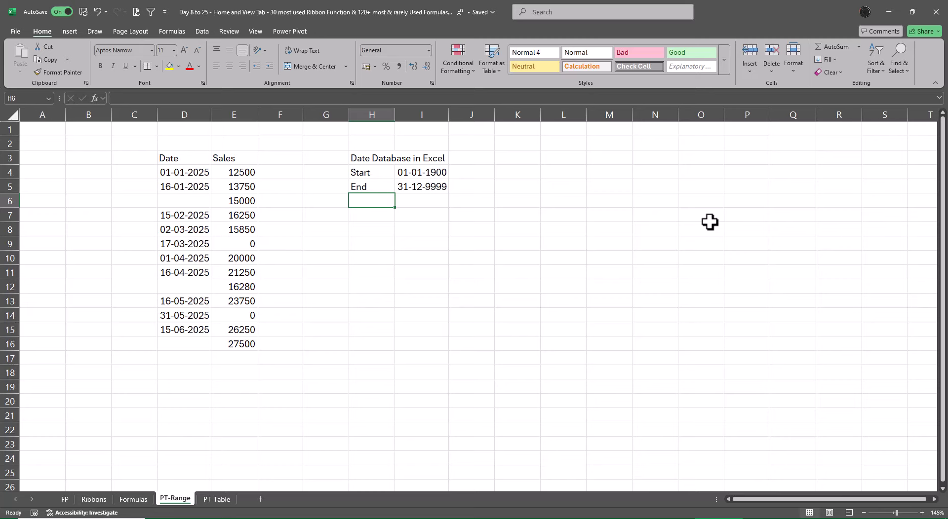
- Copy the start date from I4 into J4 and J5
{"action": "key", "text": "Up"}
{"action": "key", "text": "Right"}
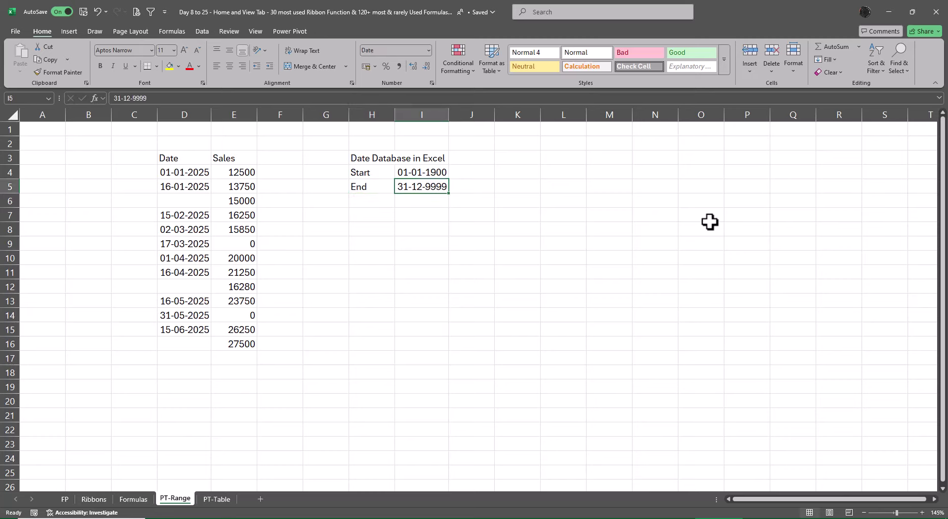
{"action": "key", "text": "Up"}
{"action": "key", "text": "ctrl+c"}
{"action": "key", "text": "Right"}
{"action": "key", "text": "ctrl+v"}
{"action": "key", "text": "Down"}
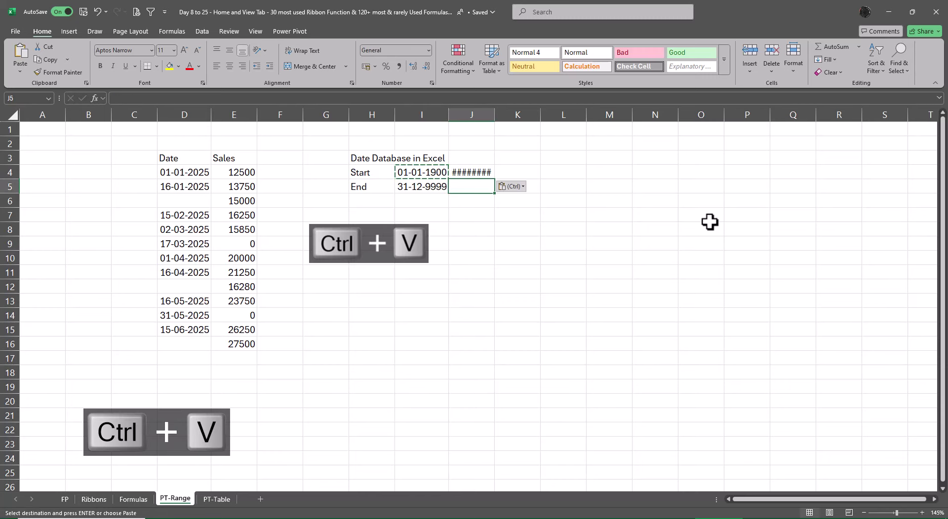
{"action": "key", "text": "ctrl+v"}
- Widen column J to fit the dates in J4:J5
{"action": "key", "text": "Escape"}
{"action": "key", "text": "Escape"}
{"action": "key", "text": "Up"}
{"action": "key", "text": "shift+Down"}
{"action": "key", "text": "ctrl+v"}
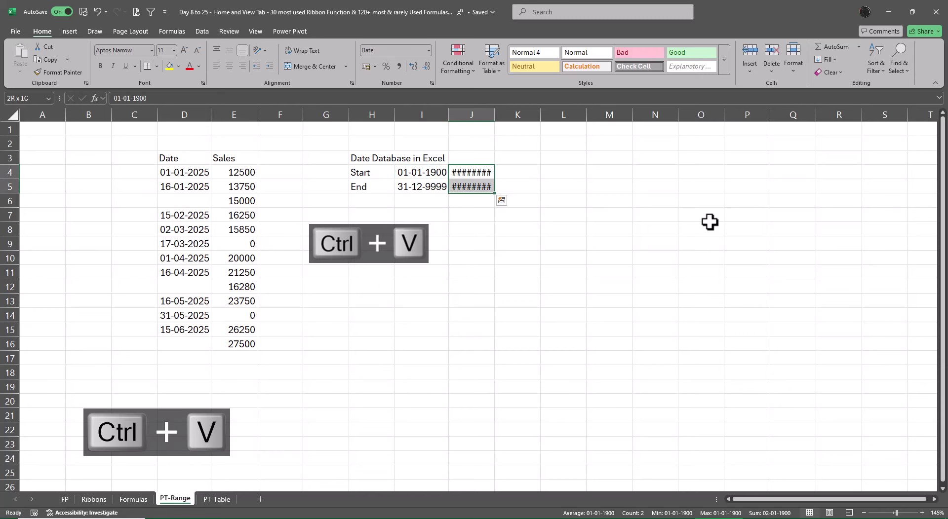
{"action": "key", "text": "alt+a"}
{"action": "key", "text": "shift+Up"}
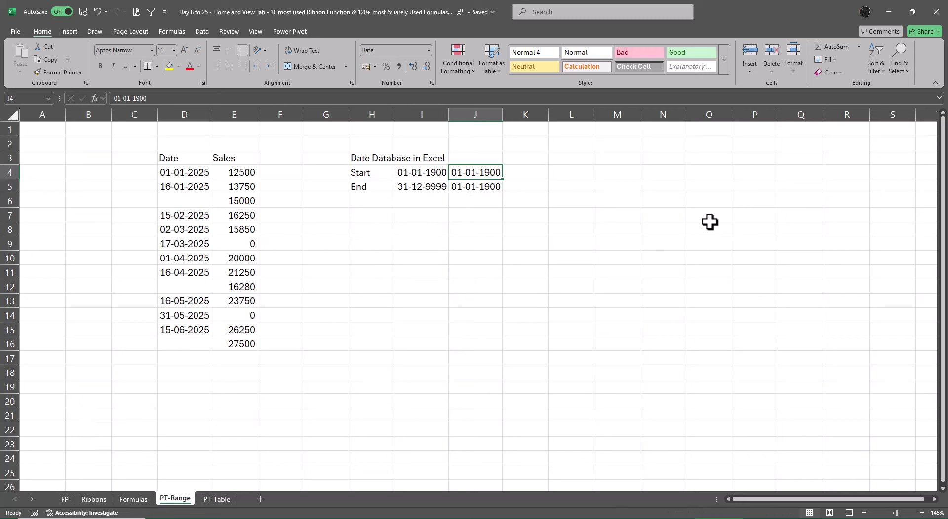
- Replace the date in J5 with the formula =I5 to reference the end date
{"action": "left_click", "coordinate": [477, 187]}
{"action": "type", "text": "="}
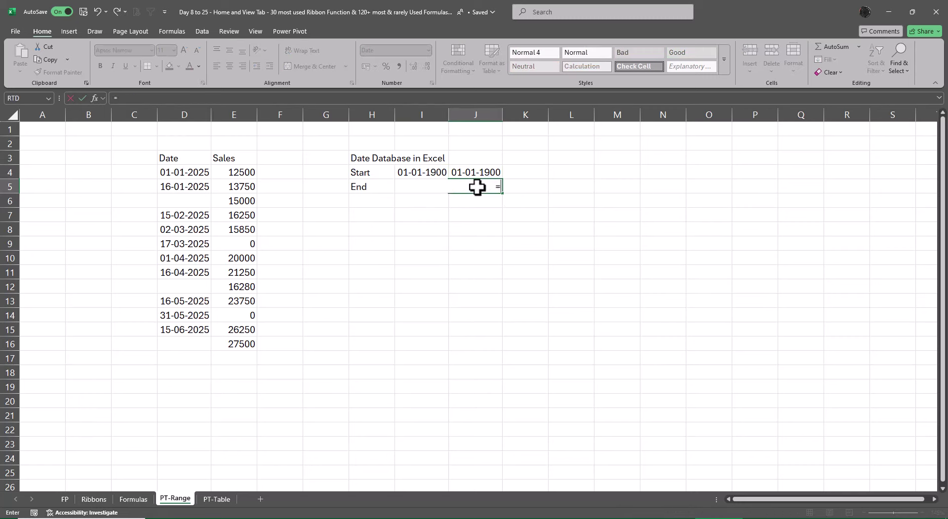
{"action": "key", "text": "Left"}
{"action": "key", "text": "ctrl+Return"}
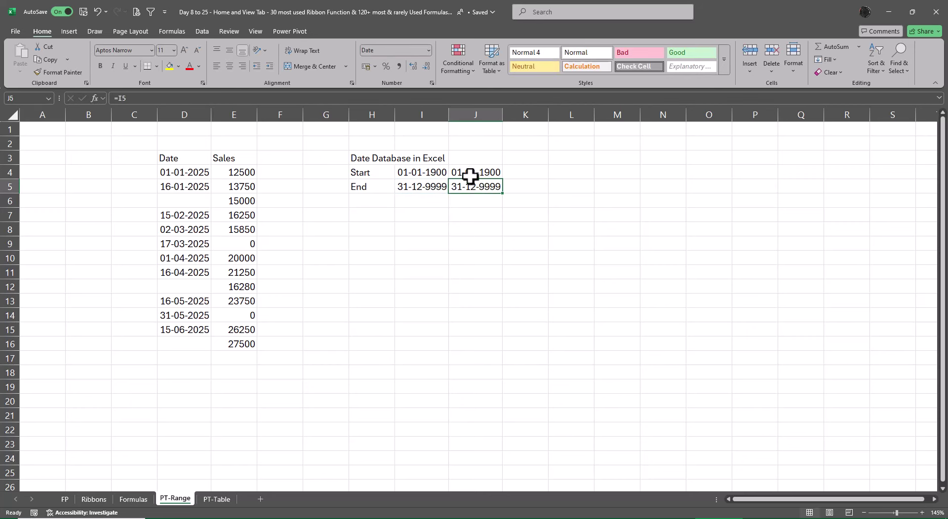
- Change the number format of J4 and J5 to General to show the dates as serial numbers
{"action": "left_click", "coordinate": [472, 172]}
{"action": "left_click", "coordinate": [428, 51]}
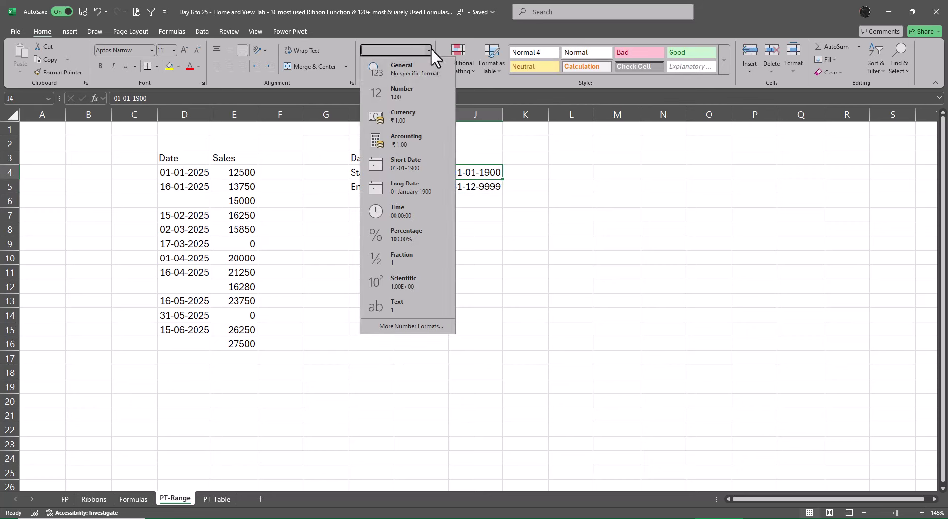
{"action": "left_click", "coordinate": [394, 72]}
{"action": "left_click", "coordinate": [480, 188]}
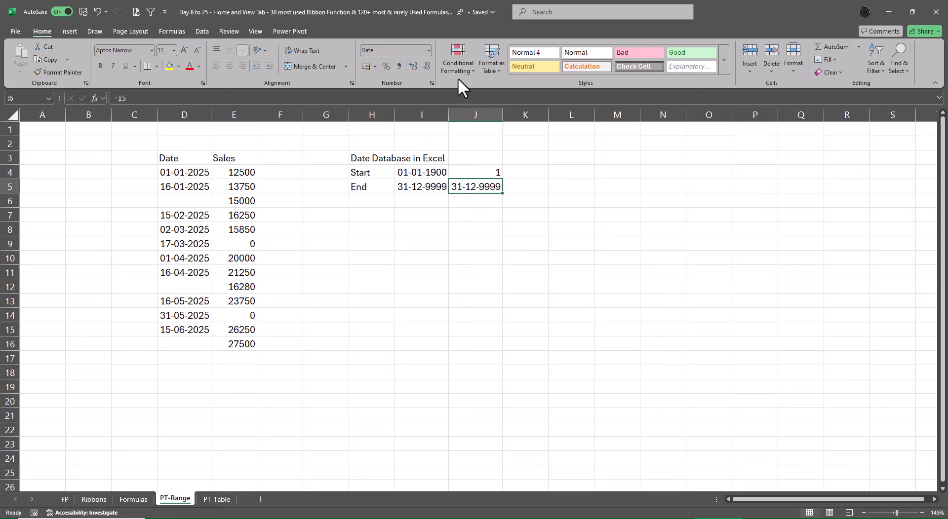
{"action": "left_click", "coordinate": [422, 49]}
{"action": "left_click", "coordinate": [427, 49]}
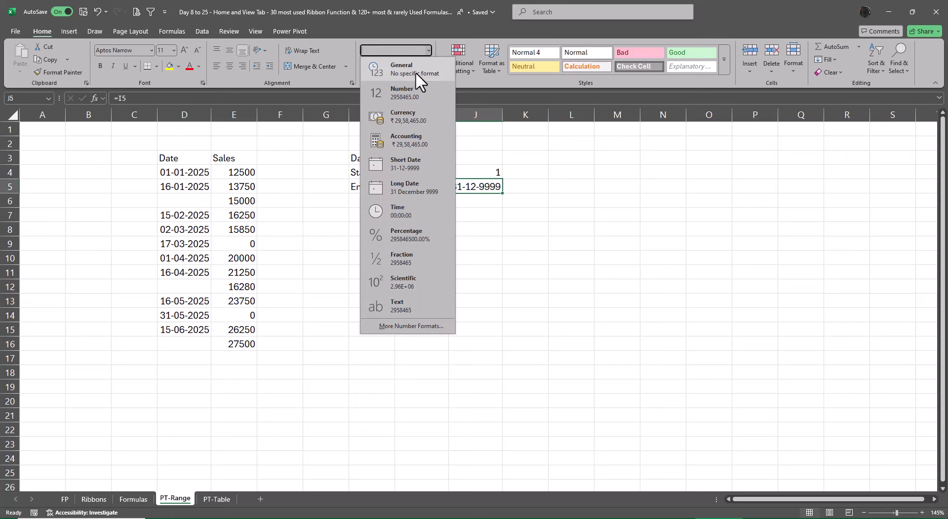
{"action": "left_click", "coordinate": [414, 74]}
{"action": "left_click", "coordinate": [626, 236]}
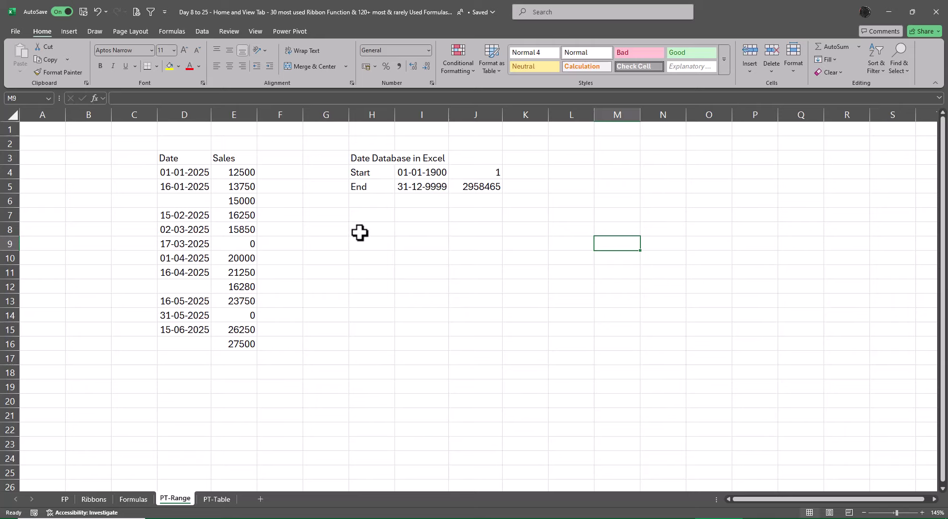
- Insert the current date, 22-01-2025, in H7 and copy it into I7
{"action": "left_click", "coordinate": [360, 216]}
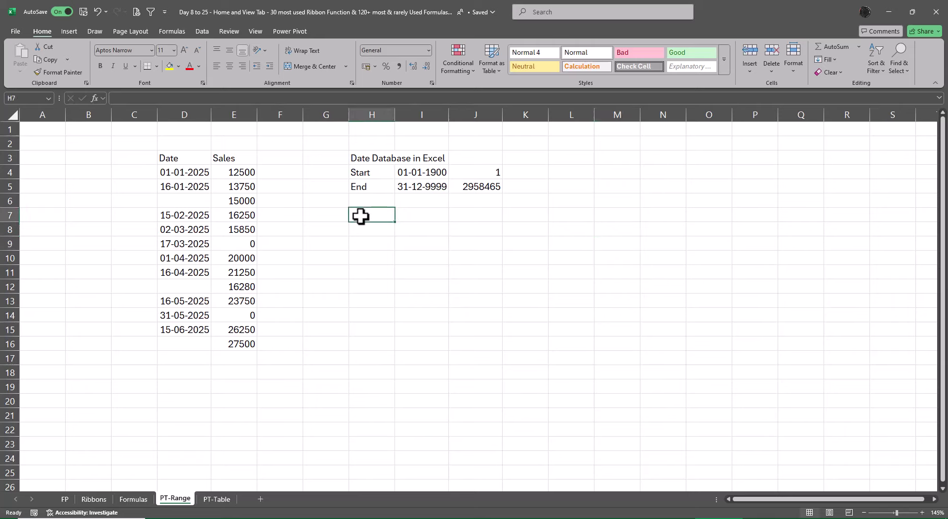
{"action": "key", "text": "ctrl+semicolon"}
{"action": "key", "text": "Tab"}
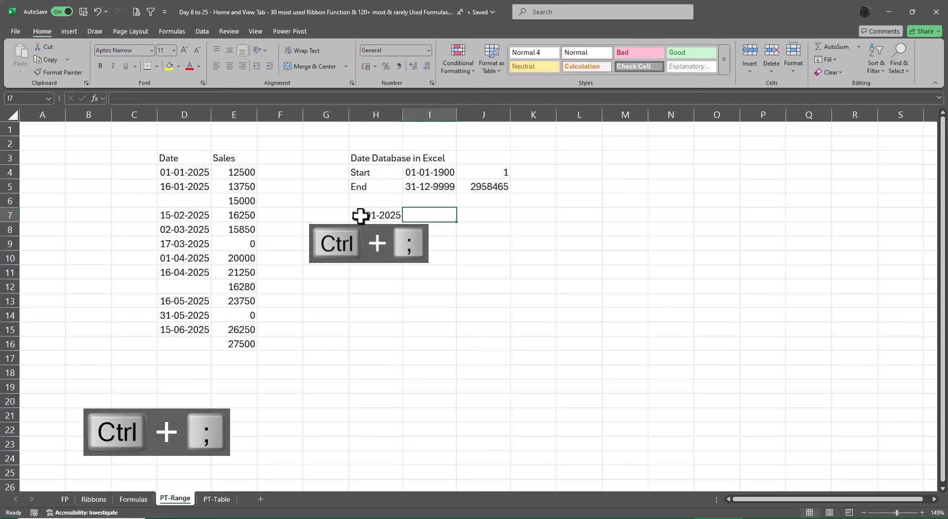
{"action": "left_click", "coordinate": [361, 216]}
{"action": "key", "text": "ctrl+c"}
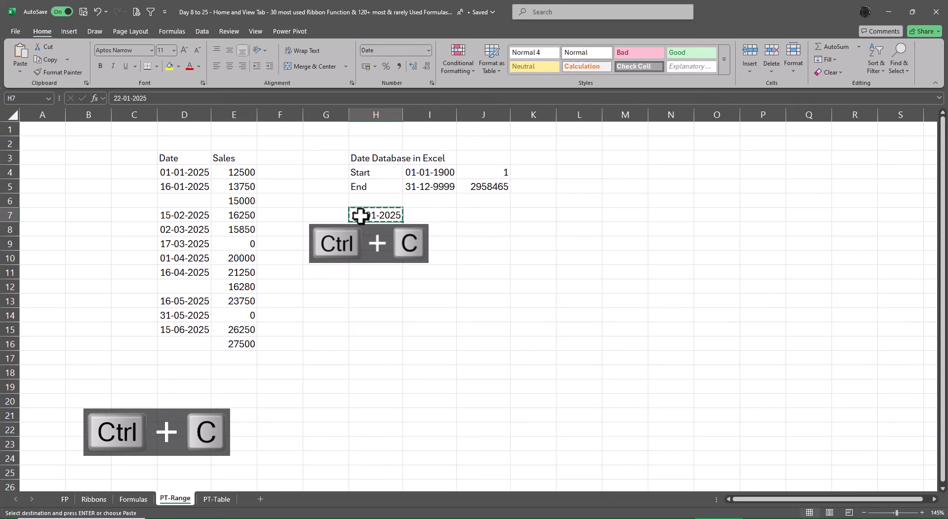
{"action": "key", "text": "Right"}
{"action": "key", "text": "ctrl+v"}
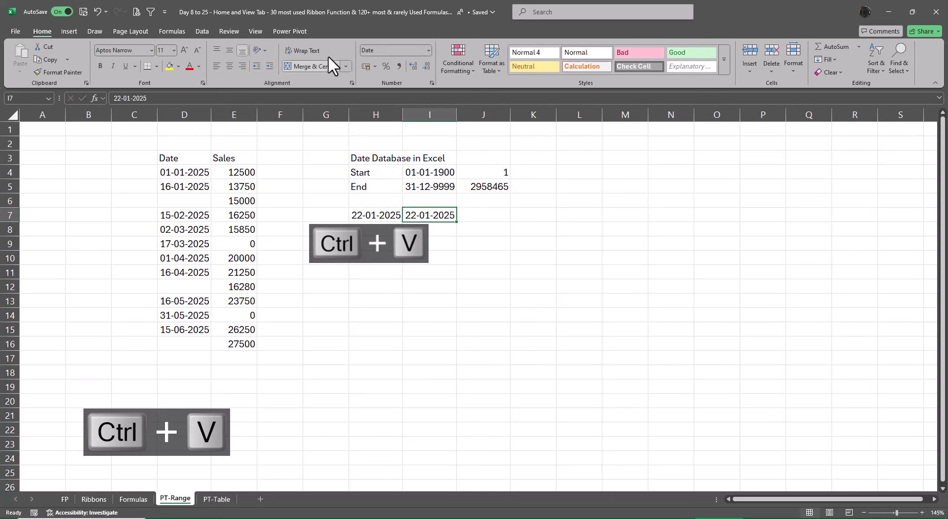
- Change the number format of the copied date in I7 to General
{"action": "left_click", "coordinate": [429, 50]}
{"action": "left_click", "coordinate": [420, 65]}
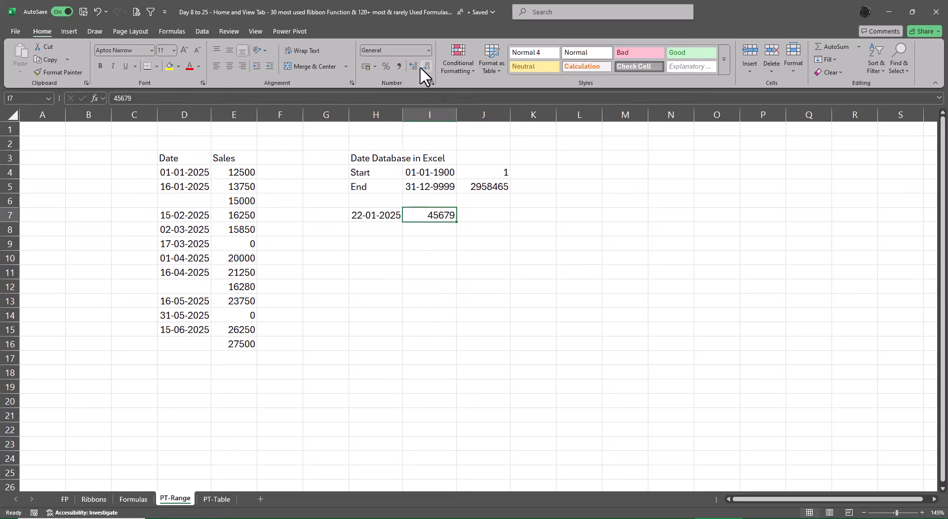
{"action": "left_click", "coordinate": [682, 261]}
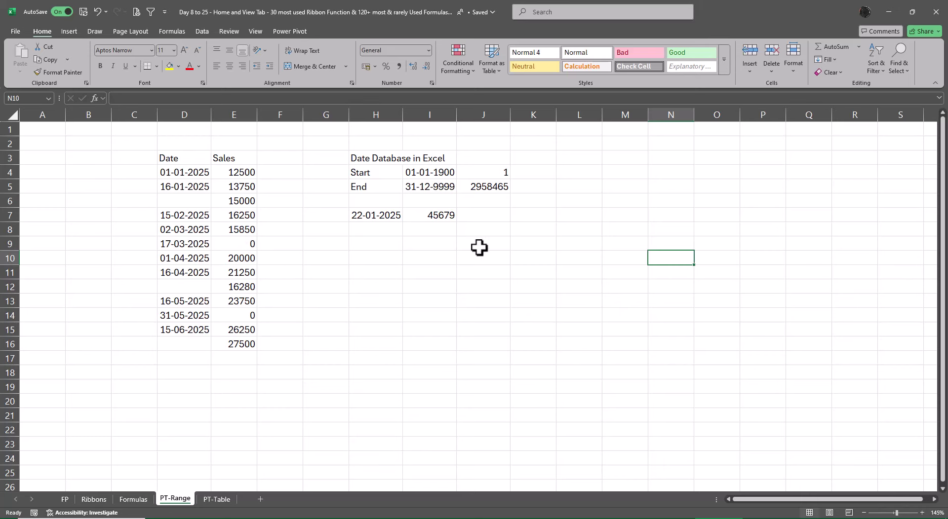
- Enter the date 31-12-1899 in K4 and autofit column K to its contents
{"action": "left_click", "coordinate": [489, 174]}
{"action": "left_click", "coordinate": [548, 174]}
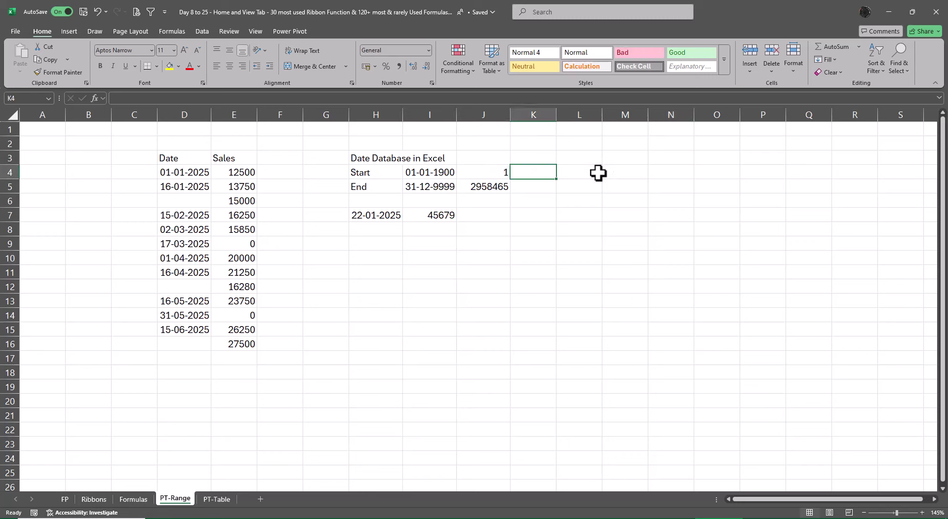
{"action": "type", "text": "==-"}
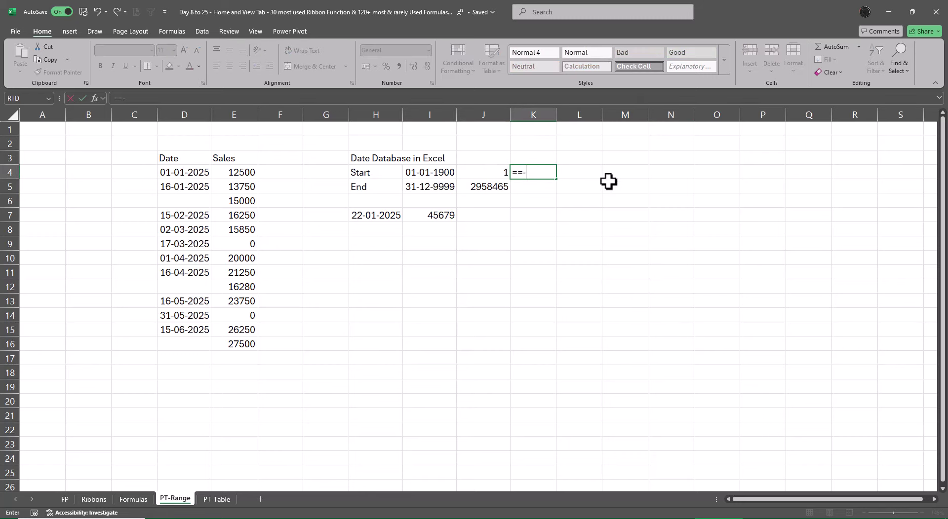
{"action": "key", "text": "BackSpace"}
{"action": "key", "text": "BackSpace"}
{"action": "key", "text": "BackSpace"}
{"action": "type", "text": "31-"}
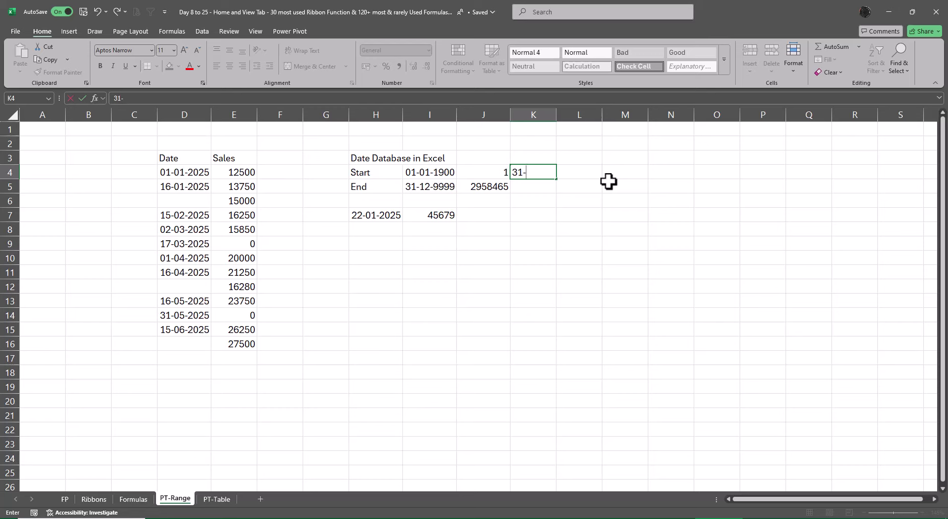
{"action": "type", "text": "12-1899"}
{"action": "key", "text": "Return"}
{"action": "key", "text": "Up"}
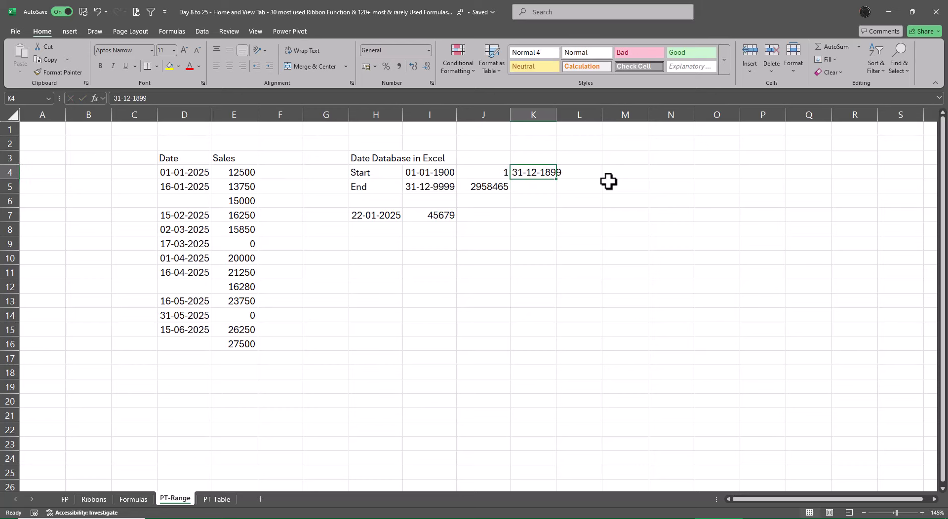
{"action": "key", "text": "alt+o"}
{"action": "key", "text": "c"}
{"action": "key", "text": "a"}
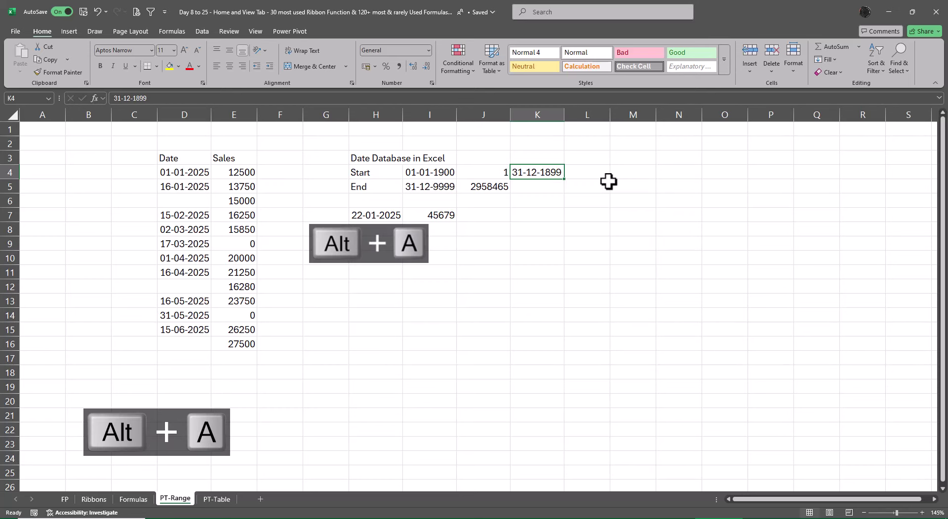
- Enter 00-01-1900 in L4 and autofit column L to its contents
{"action": "key", "text": "Right"}
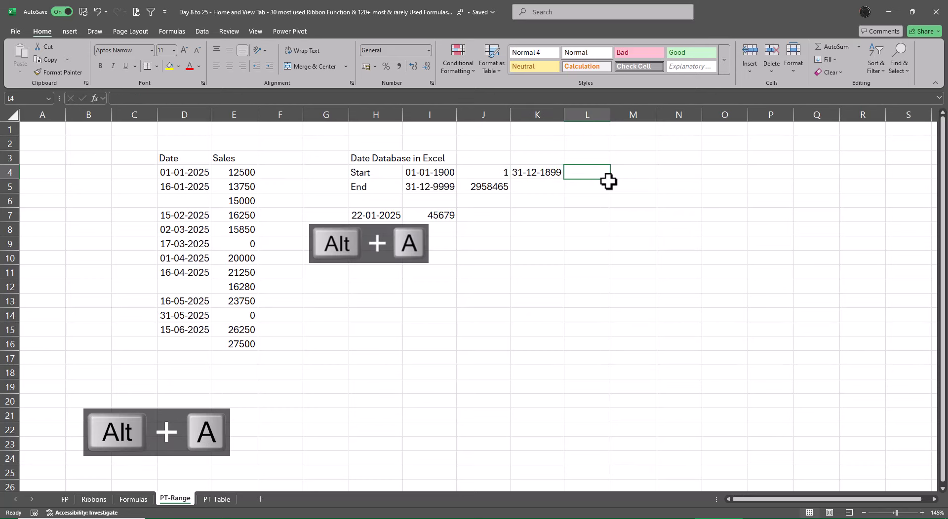
{"action": "type", "text": "00-"}
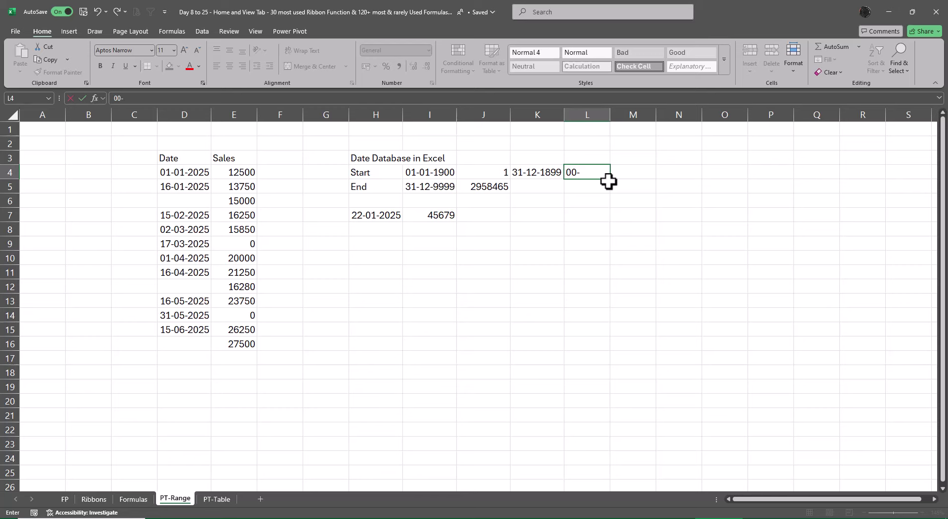
{"action": "type", "text": "01-190"}
{"action": "type", "text": "0"}
{"action": "key", "text": "ctrl+Return"}
{"action": "key", "text": "alt+o"}
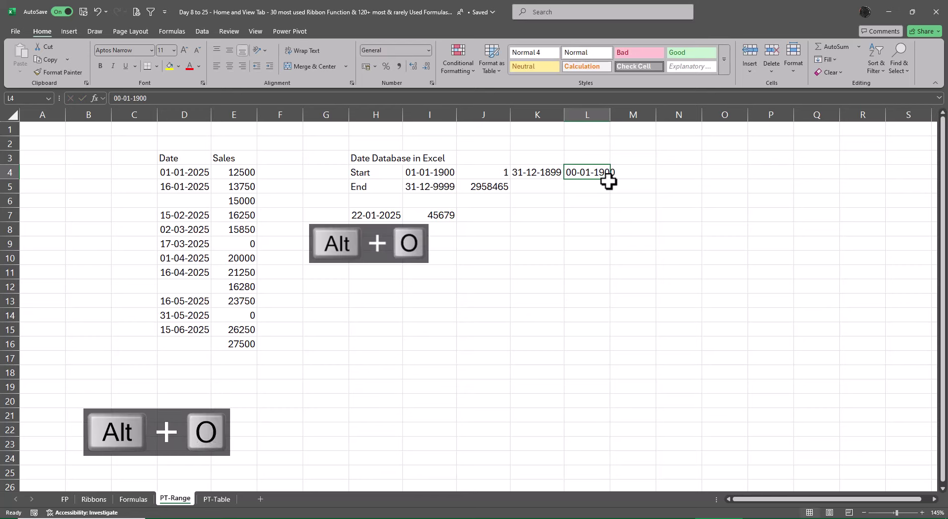
{"action": "key", "text": "c"}
{"action": "key", "text": "a"}
- Copy the 31-12-1899 entry from K4 into K5, apply the General number format to the copy and compare both cells
{"action": "key", "text": "Left"}
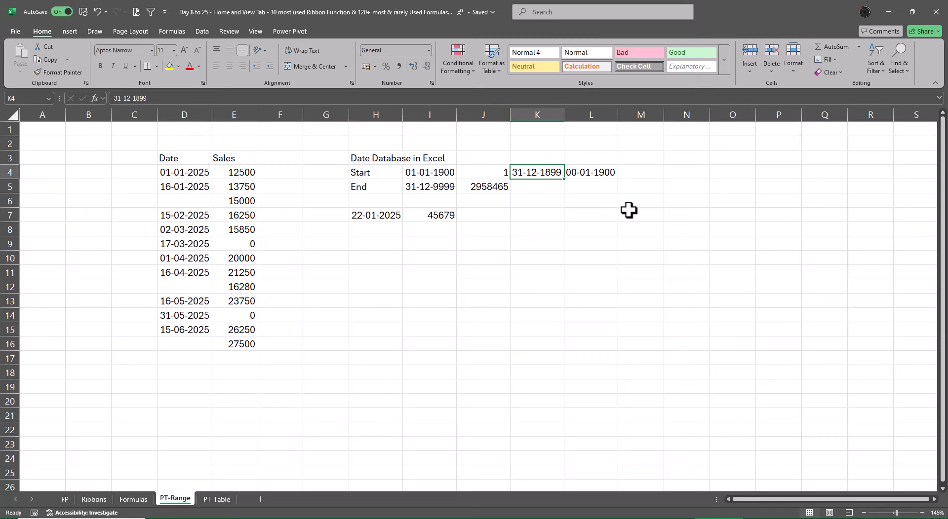
{"action": "key", "text": "ctrl+c"}
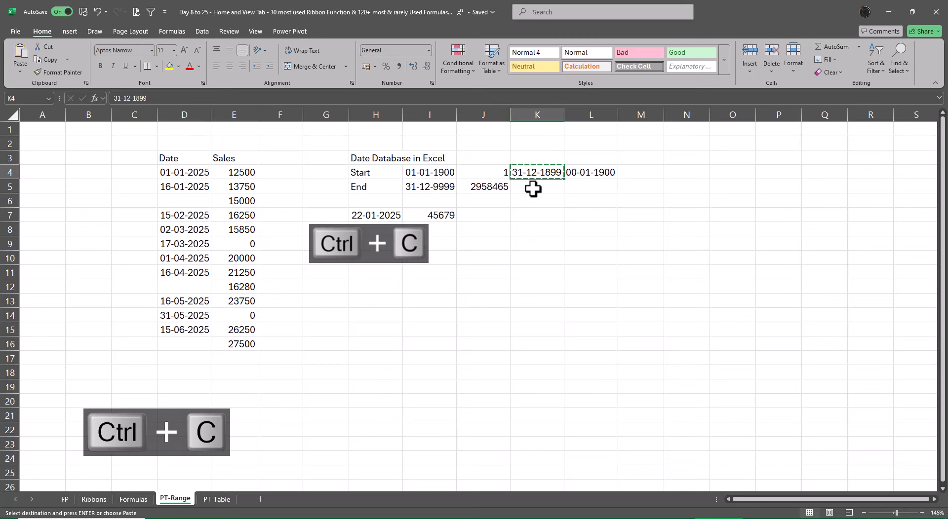
{"action": "left_click", "coordinate": [533, 188]}
{"action": "key", "text": "ctrl+v"}
{"action": "key", "text": "Escape"}
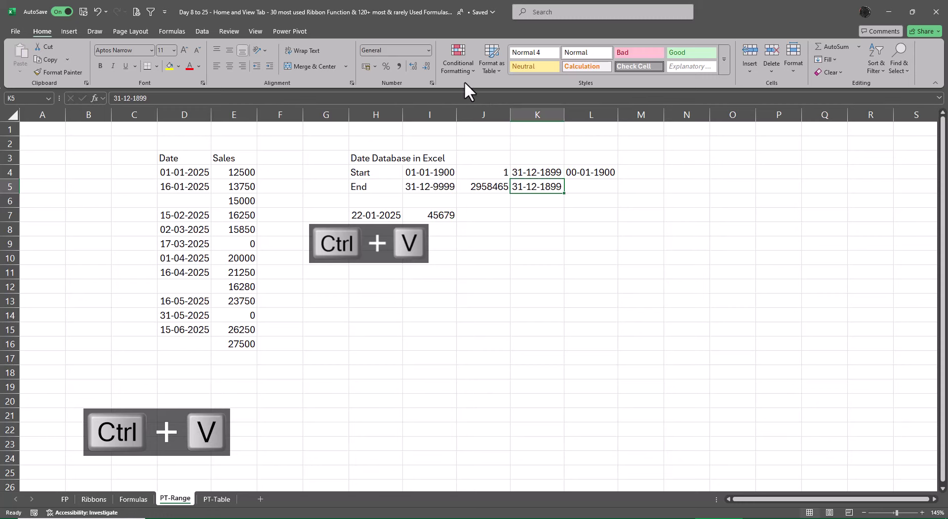
{"action": "left_click", "coordinate": [427, 50]}
{"action": "left_click", "coordinate": [414, 70]}
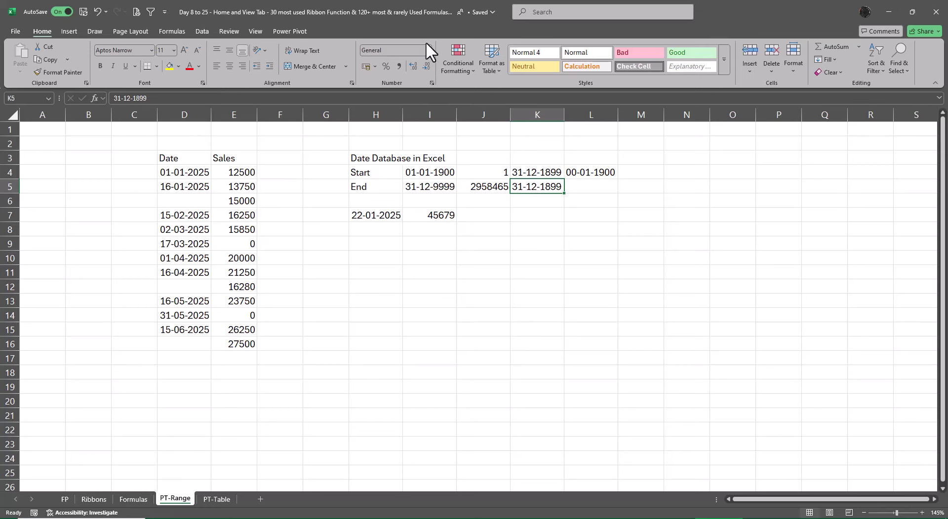
{"action": "left_click", "coordinate": [542, 173]}
{"action": "left_click", "coordinate": [542, 197]}
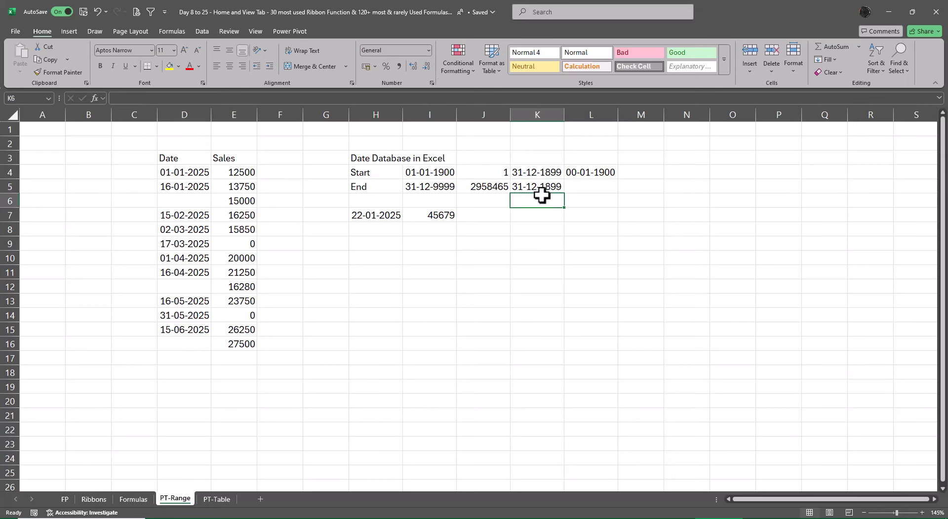
{"action": "left_click_drag", "start_coordinate": [540, 171], "coordinate": [543, 182]}
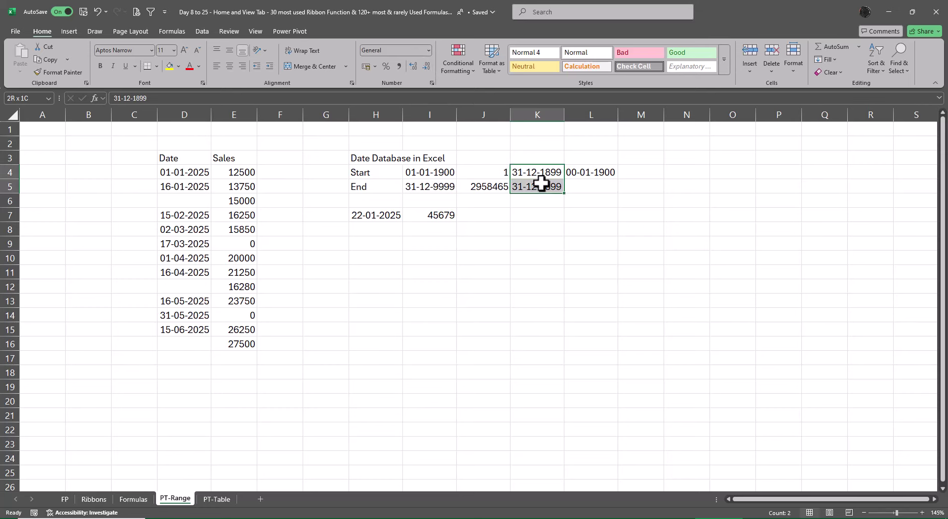
{"action": "left_click", "coordinate": [577, 207]}
- Select only the blank cells in the Date range D4:D16 using Go To Special with the Blanks option
{"action": "left_click_drag", "start_coordinate": [203, 172], "coordinate": [199, 340]}
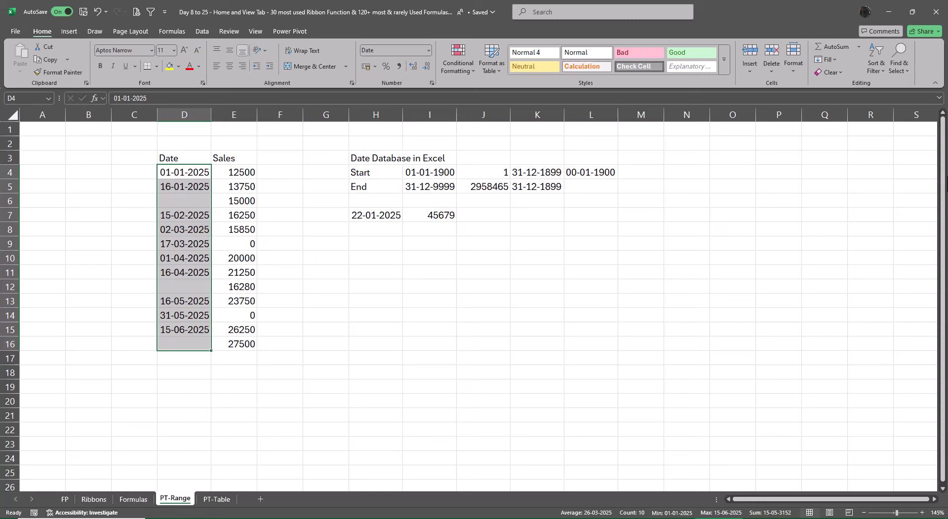
{"action": "key", "text": "alt"}
{"action": "key", "text": "h"}
{"action": "key", "text": "f"}
{"action": "key", "text": "d"}
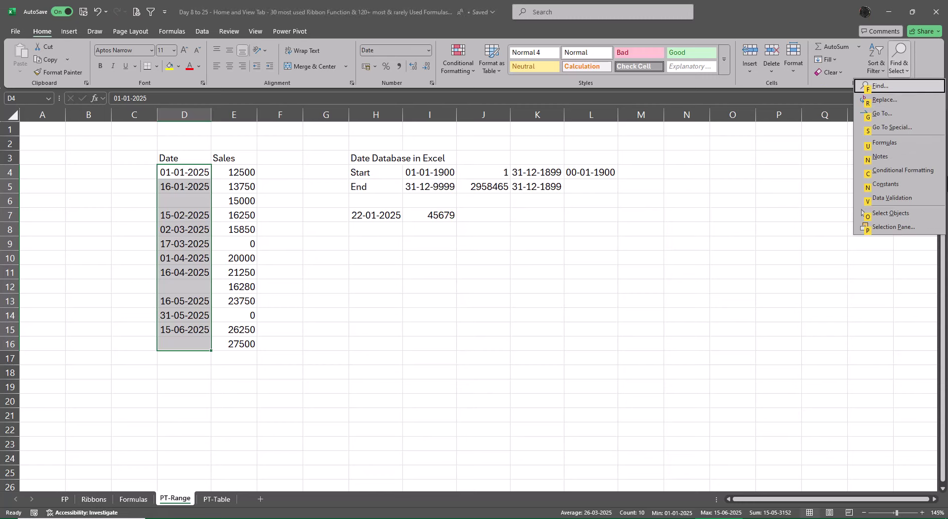
{"action": "key", "text": "s"}
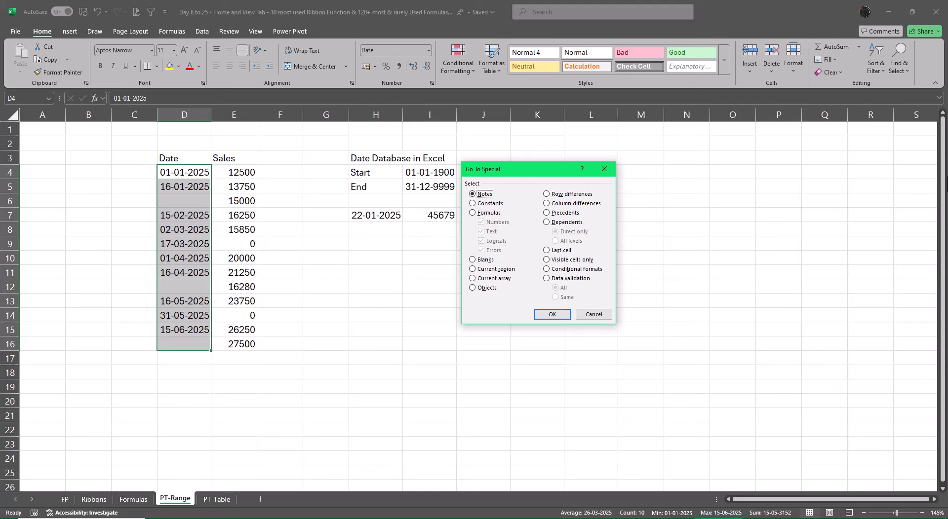
{"action": "key", "text": "alt+k"}
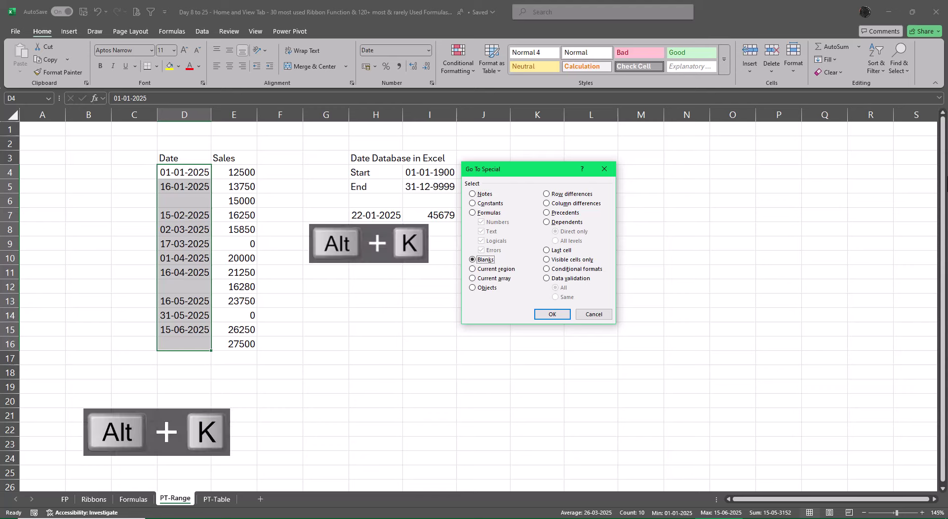
{"action": "key", "text": "Return"}
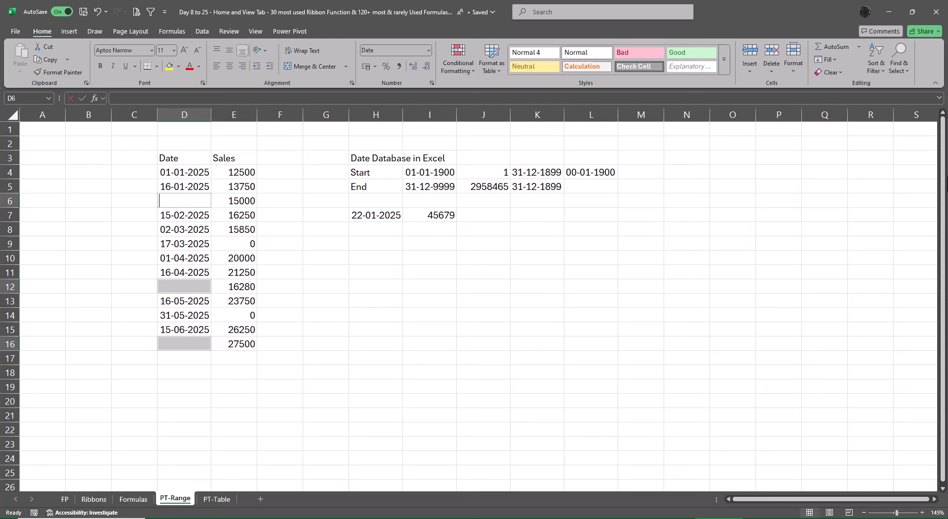
- Try filling all selected blank date cells with 0 and clear them again
{"action": "type", "text": "0"}
{"action": "key", "text": "ctrl+Return"}
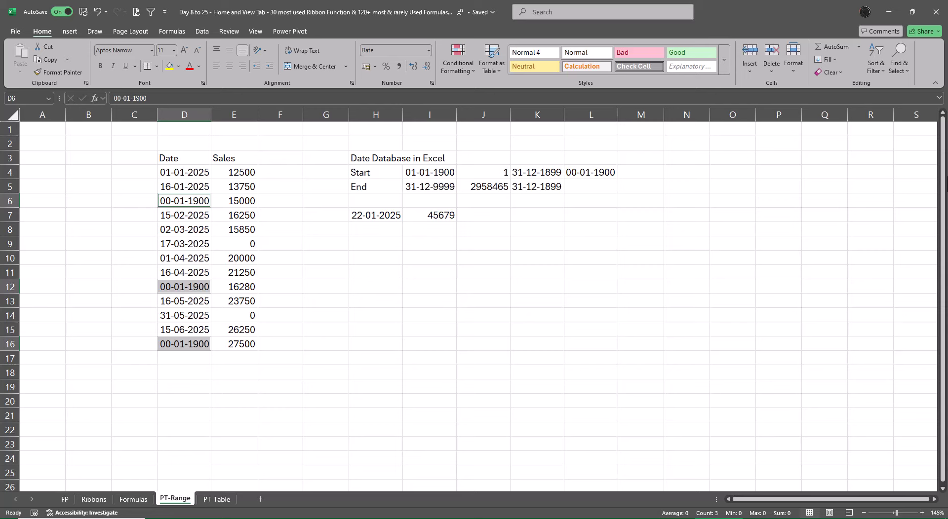
{"action": "key", "text": "Delete"}
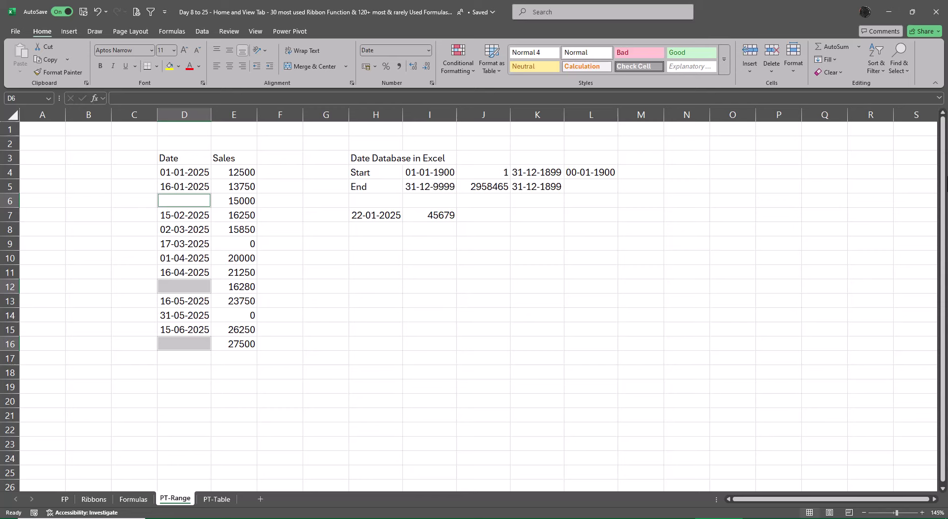
- Fill all selected blank date cells with a relative reference to the cell above, using =D5 for D6
{"action": "type", "text": "="}
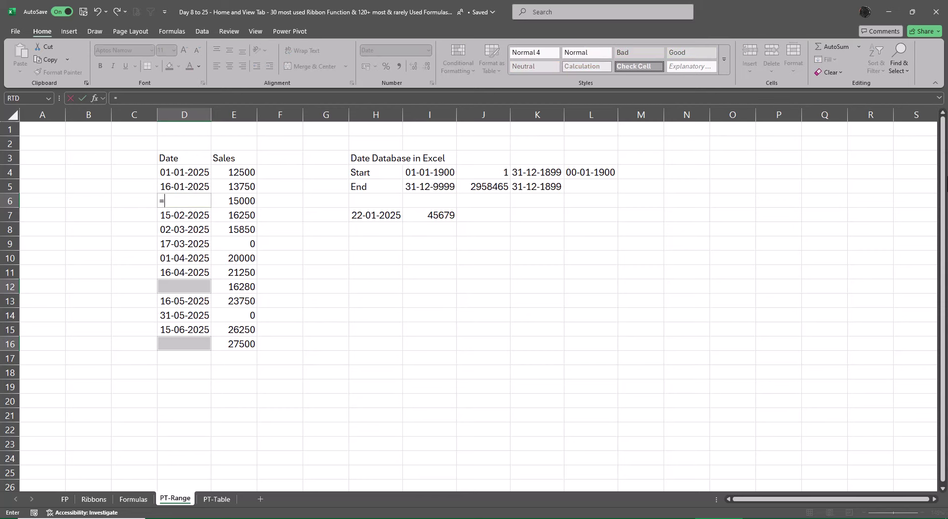
{"action": "key", "text": "Up"}
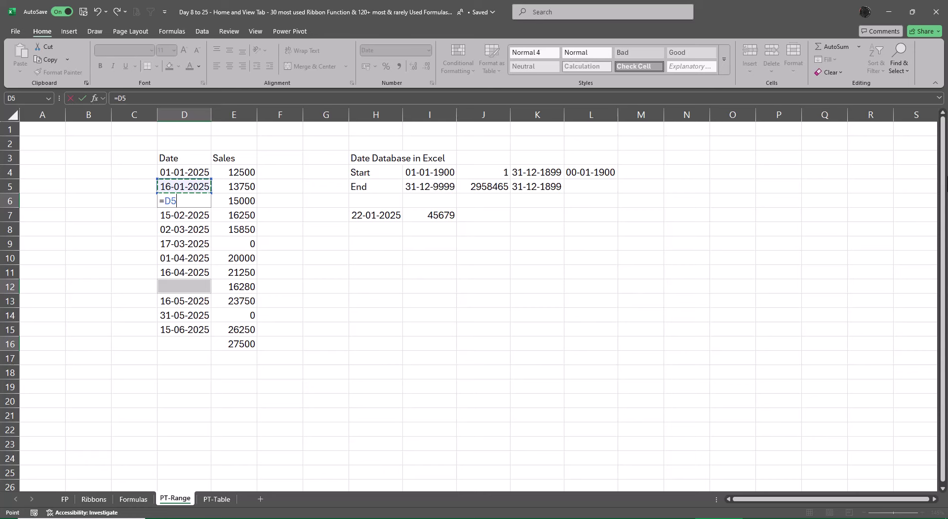
{"action": "key", "text": "ctrl+Return"}
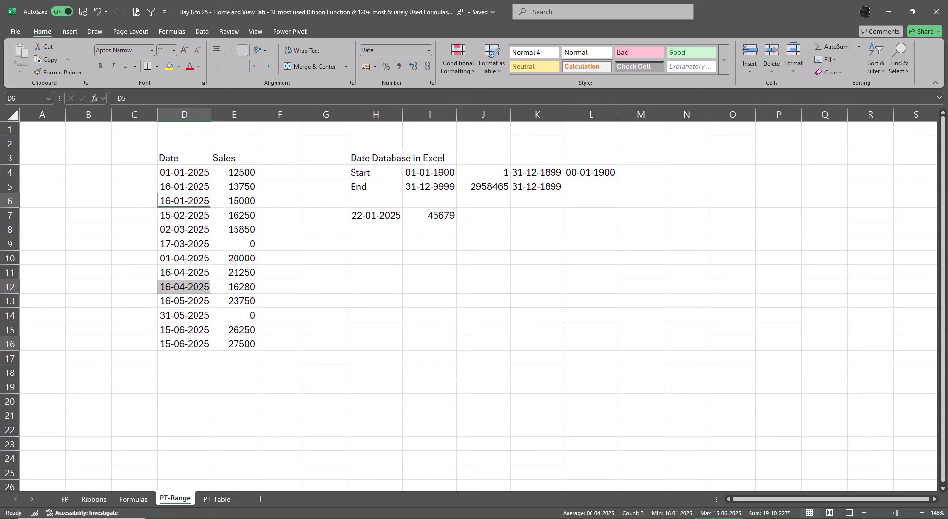
{"action": "left_click", "coordinate": [662, 306]}
- Highlight the filled date cells D16, D12 and D6 with a yellow fill
{"action": "left_click", "coordinate": [187, 343]}
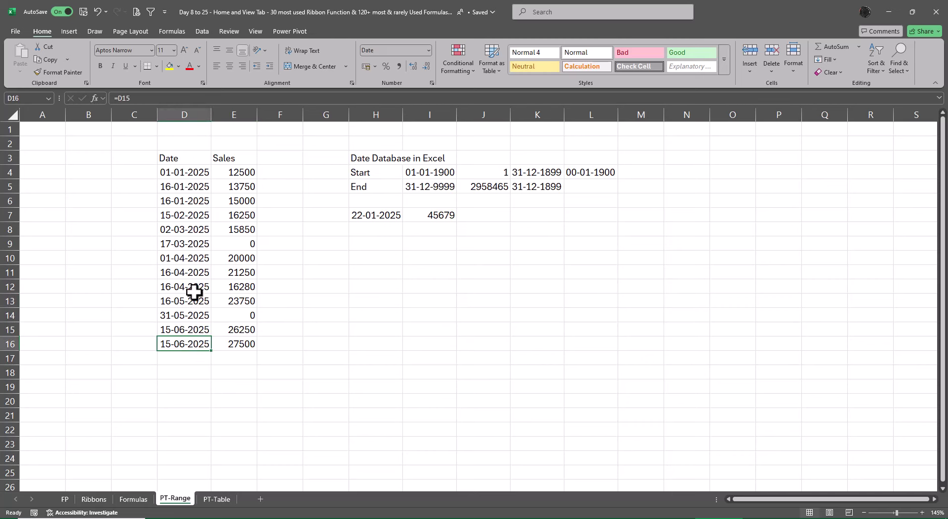
{"action": "left_click", "coordinate": [194, 289], "text": "ctrl"}
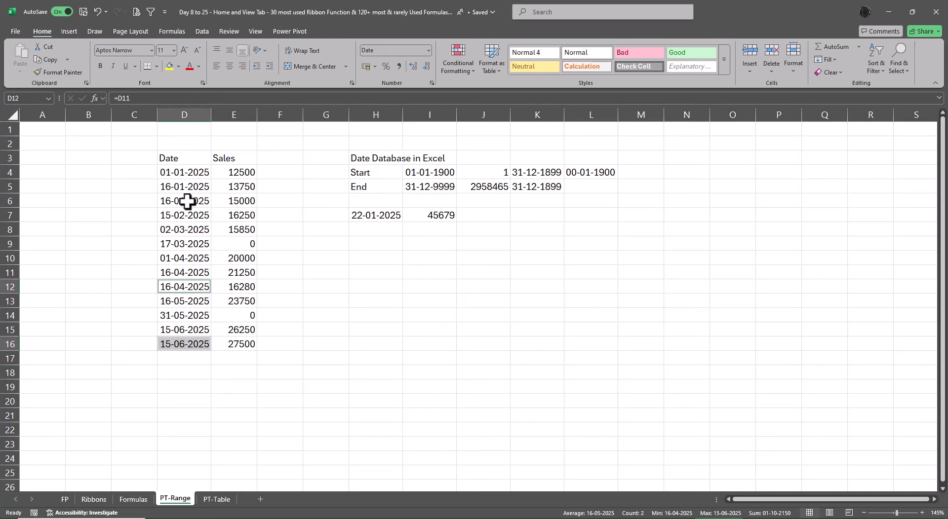
{"action": "left_click", "coordinate": [187, 201], "text": "ctrl"}
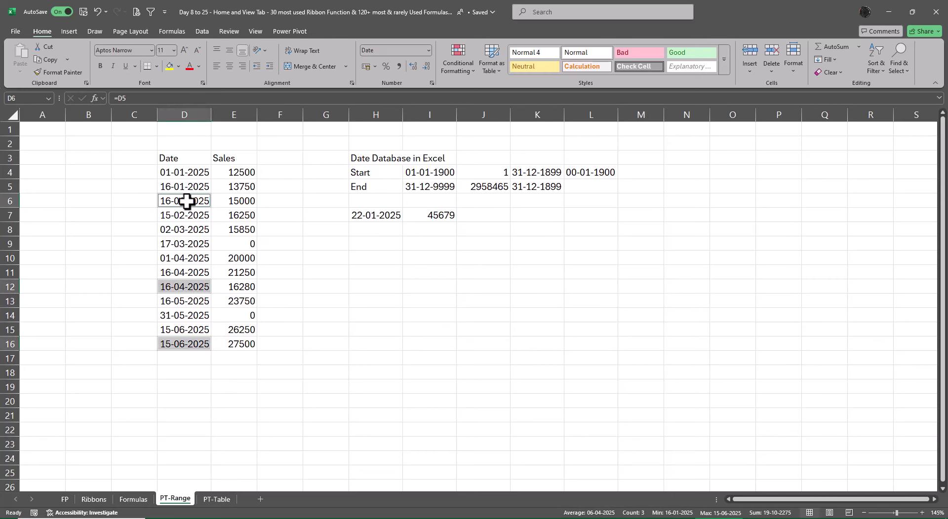
{"action": "left_click", "coordinate": [169, 66]}
{"action": "left_click", "coordinate": [565, 311]}
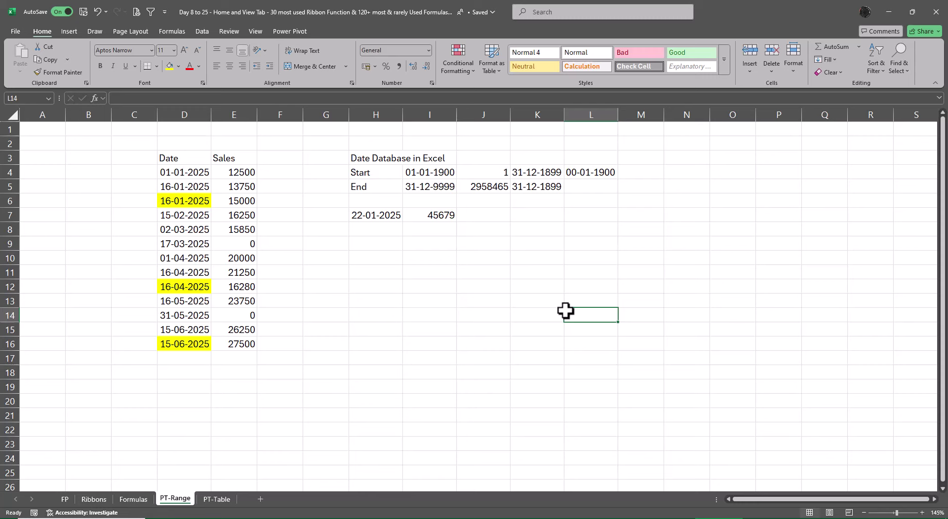
- Clear the date and sales values in D14:E14 to leave a blank row inside the data
{"action": "left_click", "coordinate": [184, 159]}
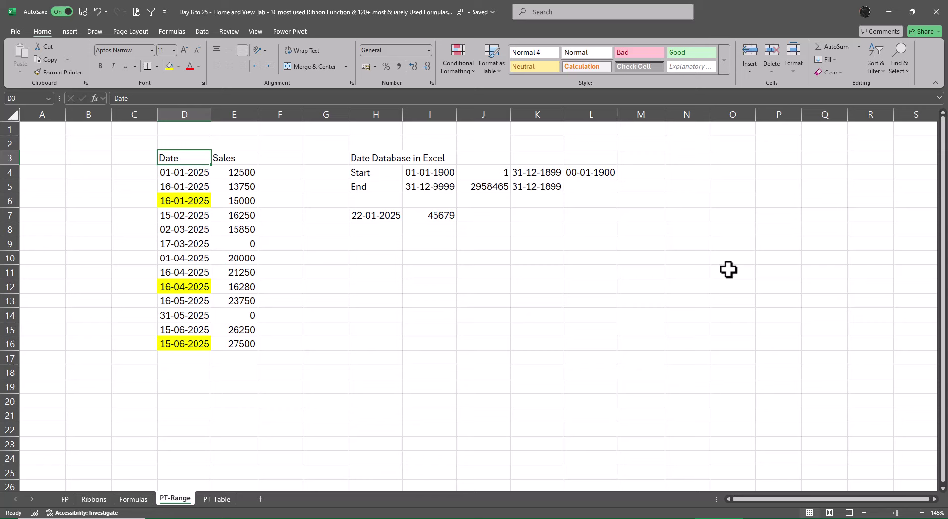
{"action": "key", "text": "Down"}
{"action": "key", "text": "Down"}
{"action": "key", "text": "Down"}
{"action": "key", "text": "Down"}
{"action": "key", "text": "Down"}
{"action": "key", "text": "Down"}
{"action": "key", "text": "Down"}
{"action": "key", "text": "Down"}
{"action": "key", "text": "Down"}
{"action": "key", "text": "Down"}
{"action": "key", "text": "Down"}
{"action": "key", "text": "shift+Right"}
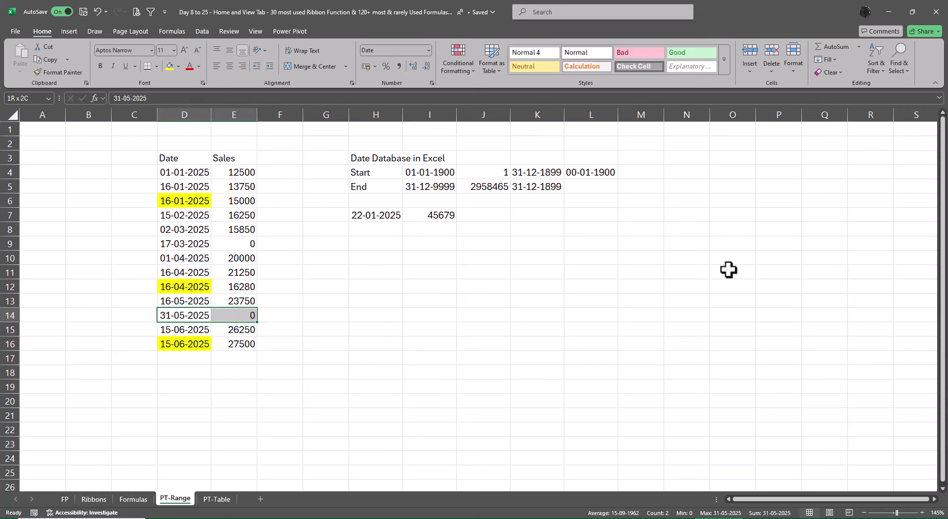
{"action": "key", "text": "Delete"}
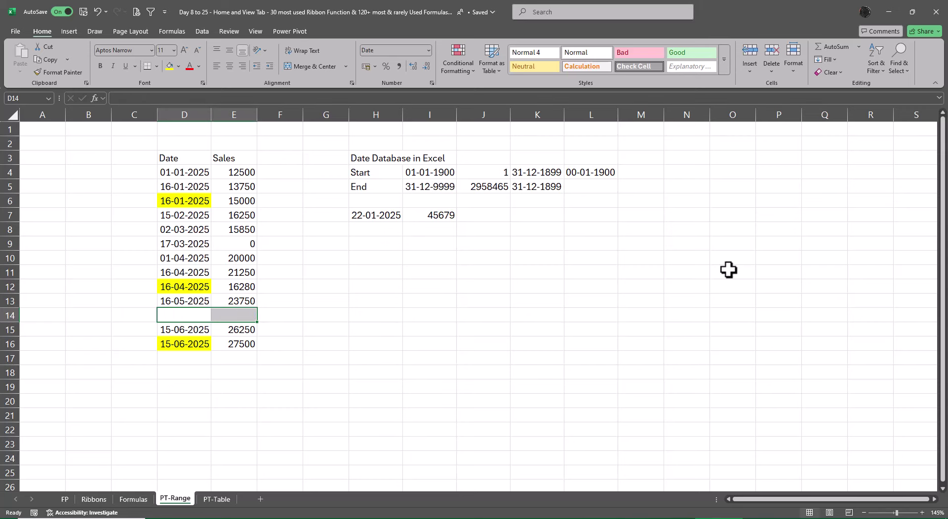
- Check the source range proposed for a PivotTable started from the Date header in D3, without creating the PivotTable
{"action": "key", "text": "Left"}
{"action": "key", "text": "Up"}
{"action": "key", "text": "Right"}
{"action": "key", "text": "Up"}
{"action": "key", "text": "Up"}
{"action": "key", "text": "Up"}
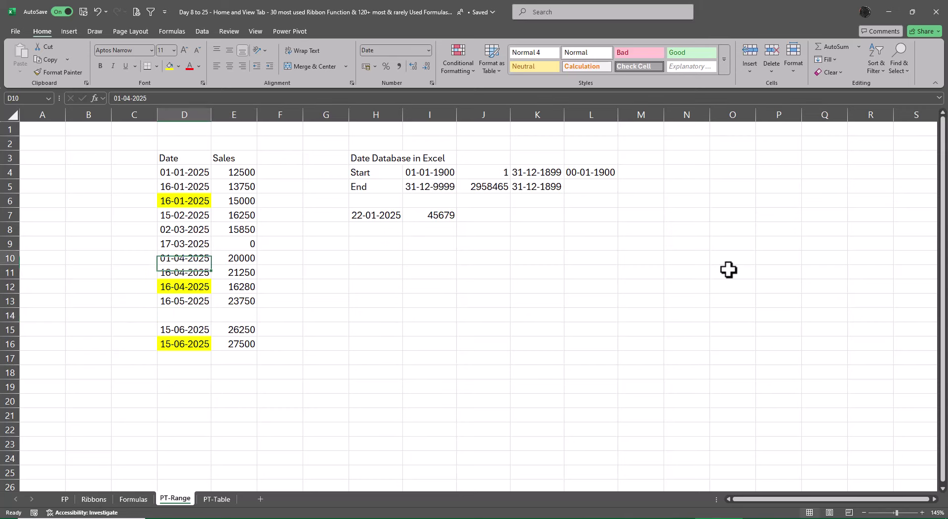
{"action": "key", "text": "Up"}
{"action": "key", "text": "Up"}
{"action": "key", "text": "Up"}
{"action": "key", "text": "Up"}
{"action": "key", "text": "Up"}
{"action": "key", "text": "Up"}
{"action": "key", "text": "Up"}
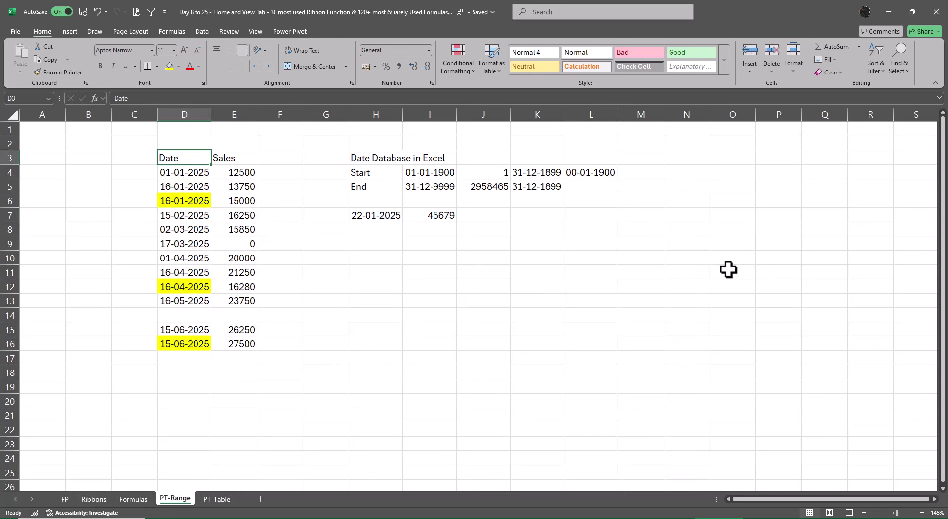
{"action": "key", "text": "alt"}
{"action": "key", "text": "n"}
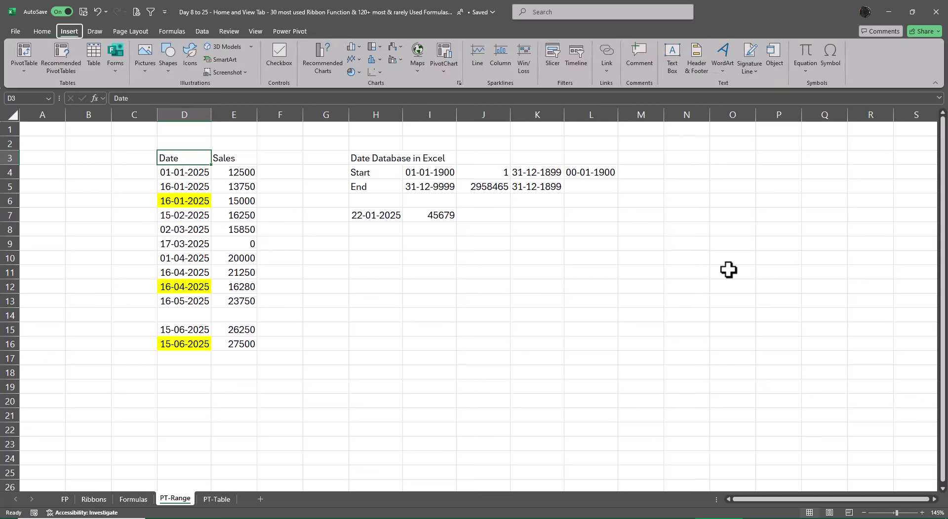
{"action": "key", "text": "v"}
{"action": "key", "text": "t"}
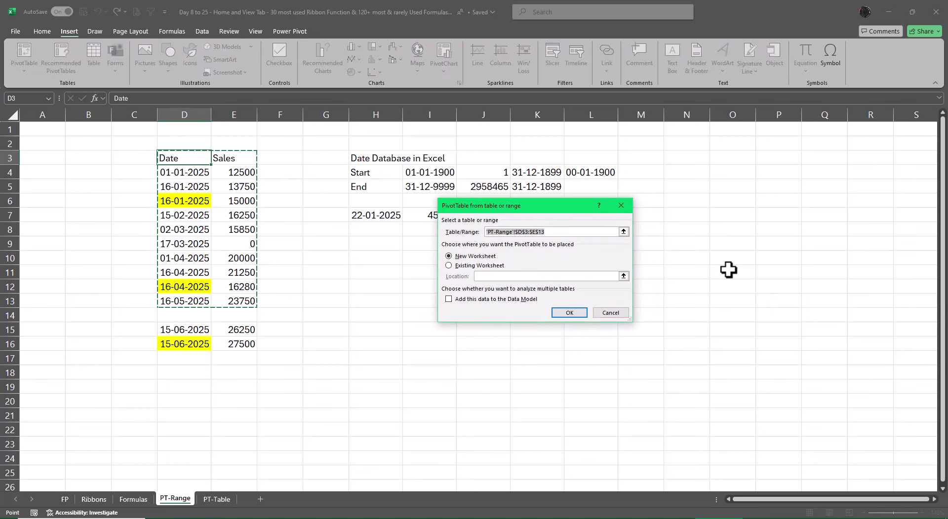
{"action": "key", "text": "Escape"}
- Undo the clearing of D14:E14 and return to the Date header in D3
{"action": "key", "text": "ctrl+z"}
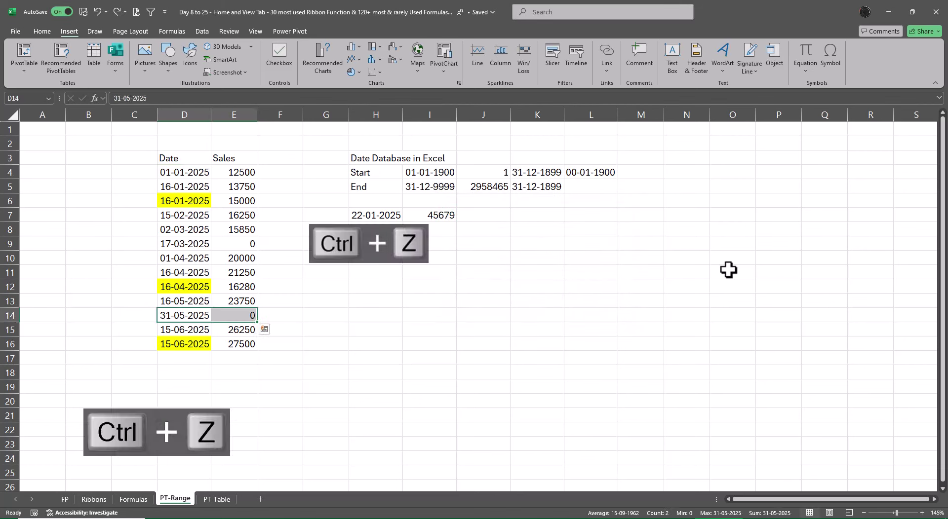
{"action": "key", "text": "Up"}
{"action": "key", "text": "Up"}
{"action": "key", "text": "Up"}
{"action": "key", "text": "Up"}
{"action": "key", "text": "Up"}
{"action": "key", "text": "Up"}
{"action": "key", "text": "Up"}
{"action": "key", "text": "Up"}
{"action": "key", "text": "Up"}
{"action": "key", "text": "Up"}
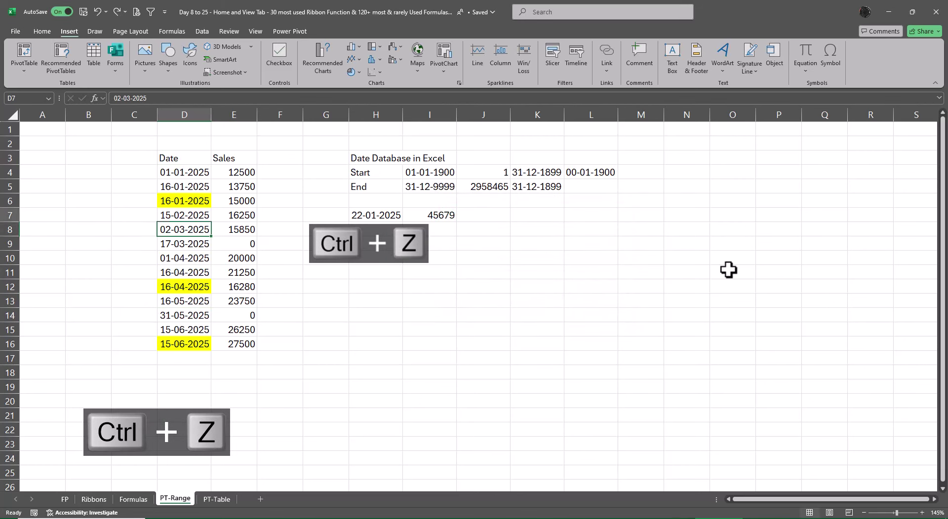
{"action": "key", "text": "Up"}
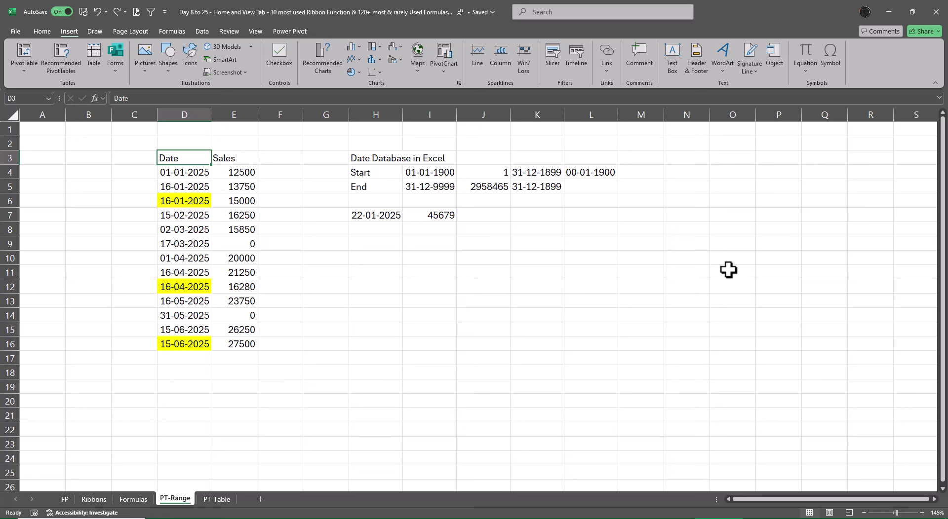
- Insert a PivotTable on a new worksheet using the PT-Range data D3:E16 as its source
{"action": "key", "text": "alt+n"}
{"action": "key", "text": "v"}
{"action": "key", "text": "t"}
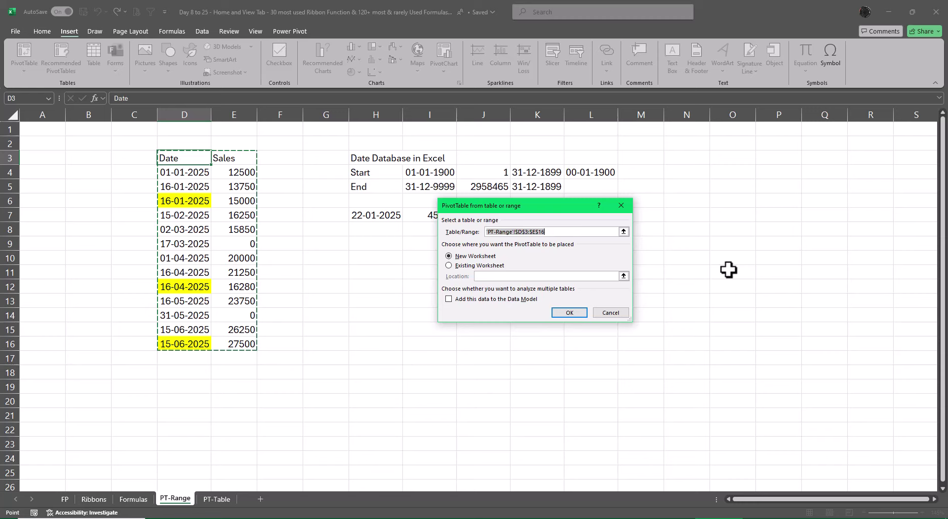
{"action": "left_click", "coordinate": [576, 314]}
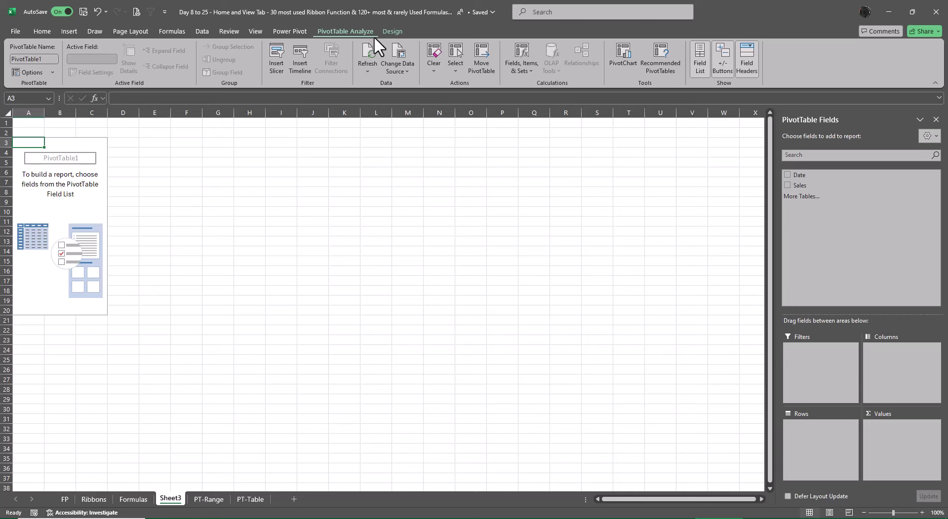
- View the PivotTable design and analysis commands, and rename the new PivotTable sheet as PTR
{"action": "left_click", "coordinate": [386, 31]}
{"action": "left_click", "coordinate": [345, 31]}
{"action": "double_click", "coordinate": [178, 499]}
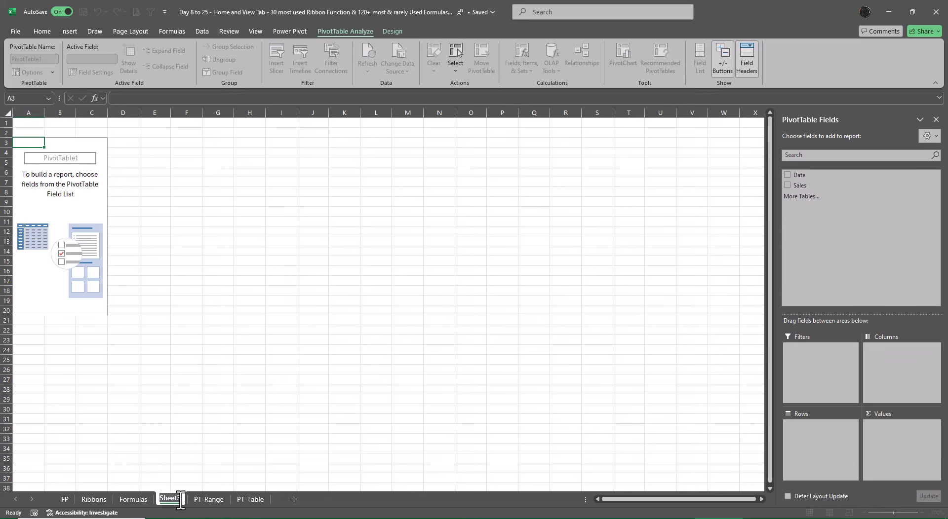
{"action": "type", "text": "PTR"}
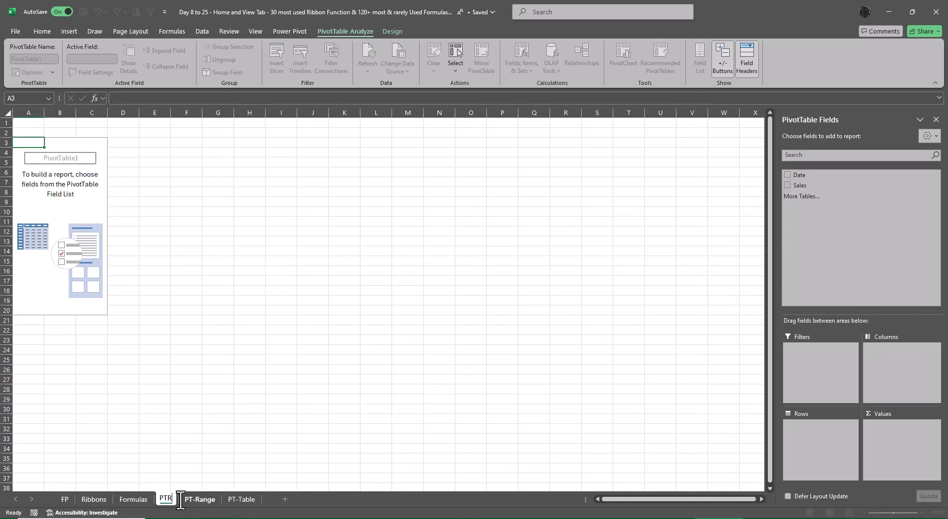
{"action": "key", "text": "Return"}
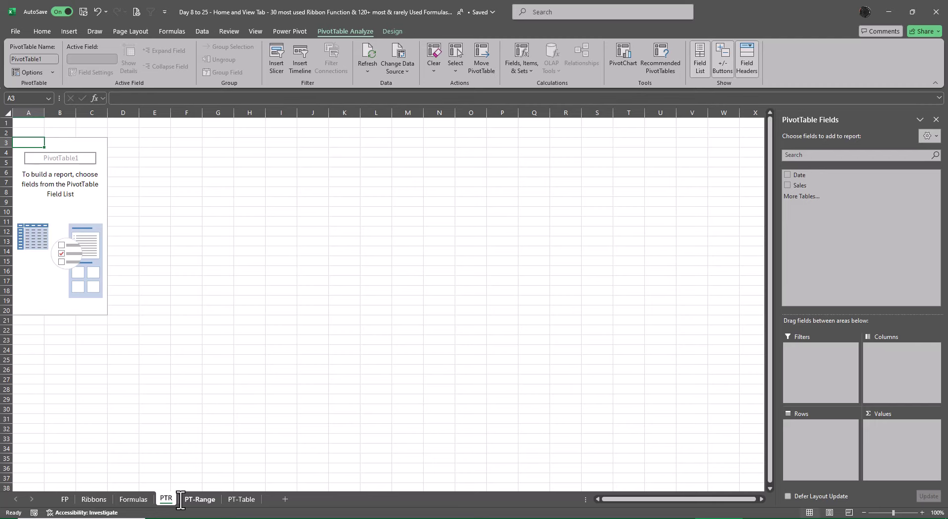
- Add the Date field to the PivotTable rows, and delete the PTR sheet
{"action": "left_click", "coordinate": [787, 176]}
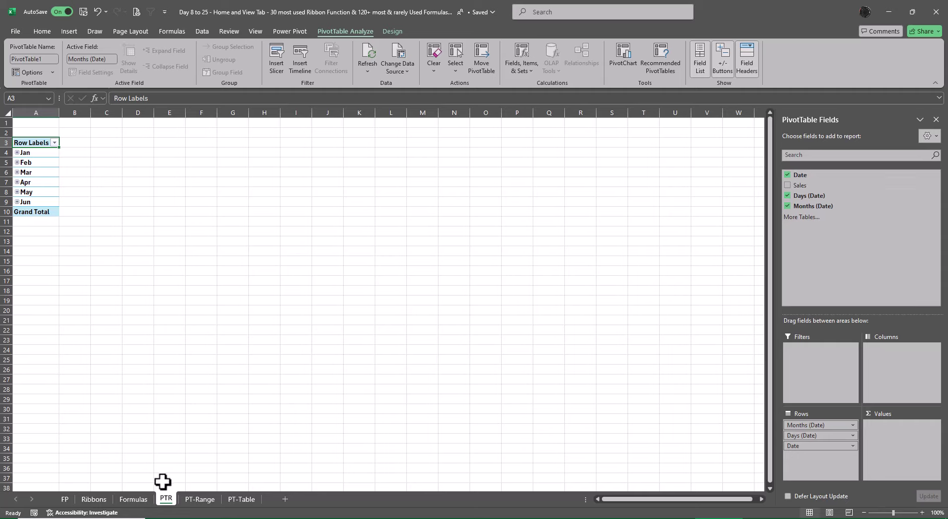
{"action": "right_click", "coordinate": [166, 499]}
{"action": "left_click", "coordinate": [192, 348]}
{"action": "left_click", "coordinate": [458, 292]}
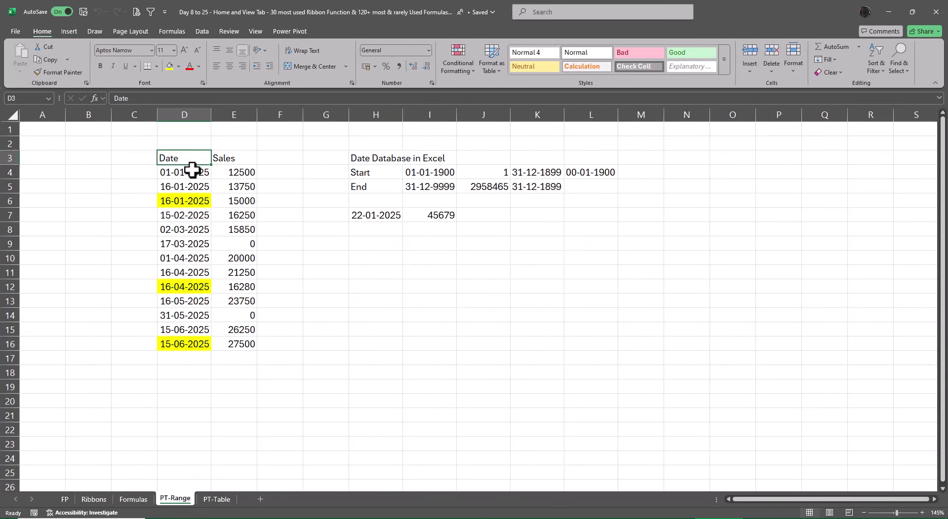
- Disable automatic grouping of Date/Time columns in PivotTables in the Excel data options
{"action": "left_click", "coordinate": [15, 30]}
{"action": "left_click", "coordinate": [52, 496]}
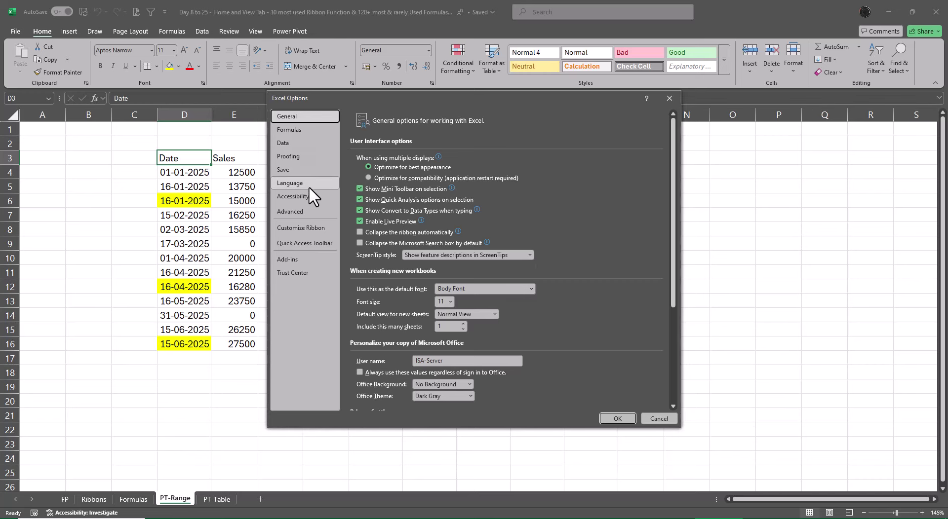
{"action": "left_click", "coordinate": [310, 212]}
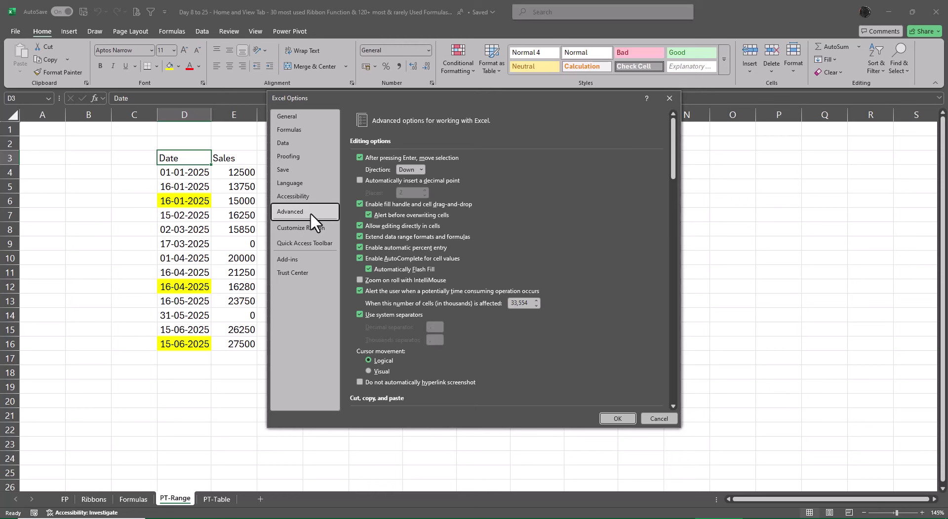
{"action": "left_click", "coordinate": [307, 144]}
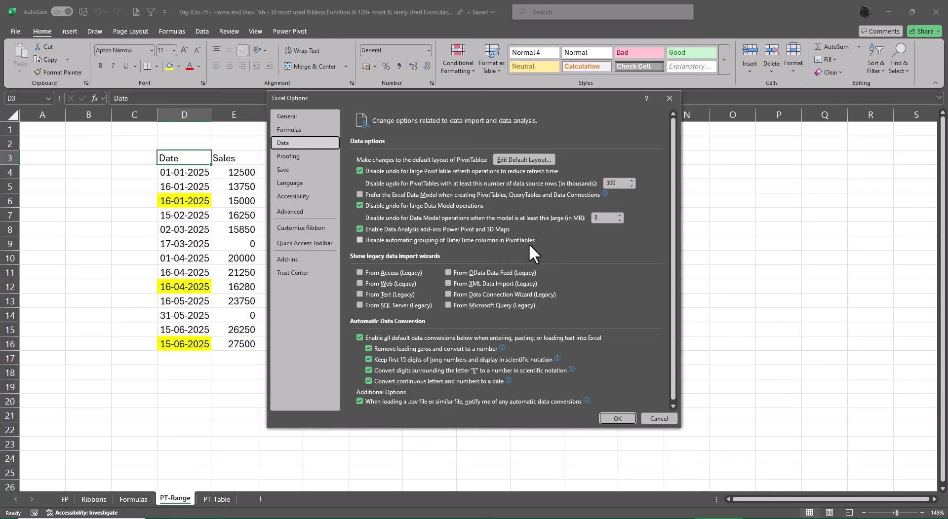
{"action": "left_click", "coordinate": [360, 240]}
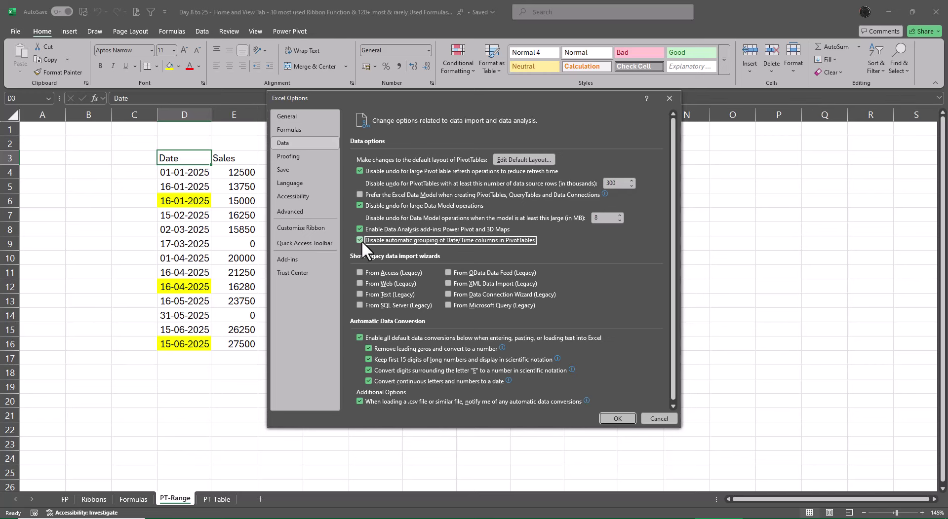
{"action": "left_click", "coordinate": [628, 416]}
{"action": "left_click", "coordinate": [641, 385]}
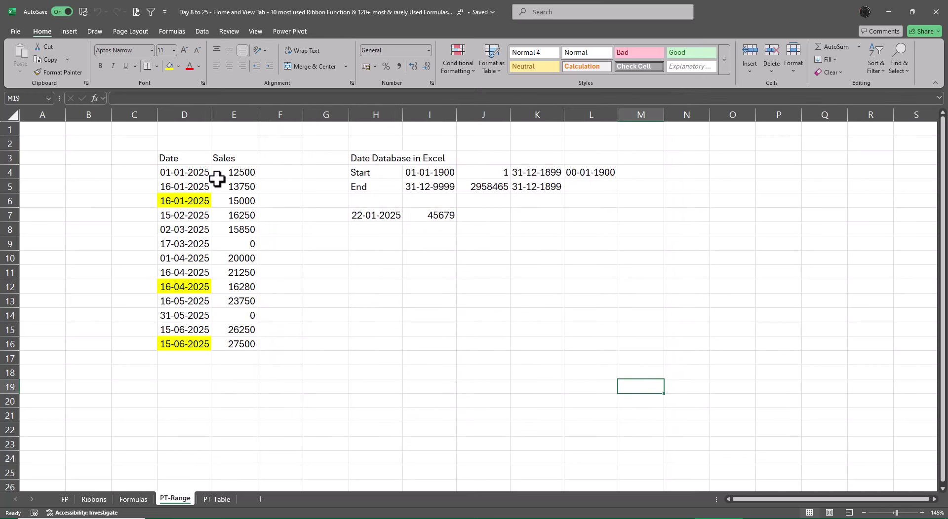
- Insert a PivotTable from the Date and Sales data in D3:E16 of PT-Range on a new worksheet
{"action": "left_click", "coordinate": [190, 157]}
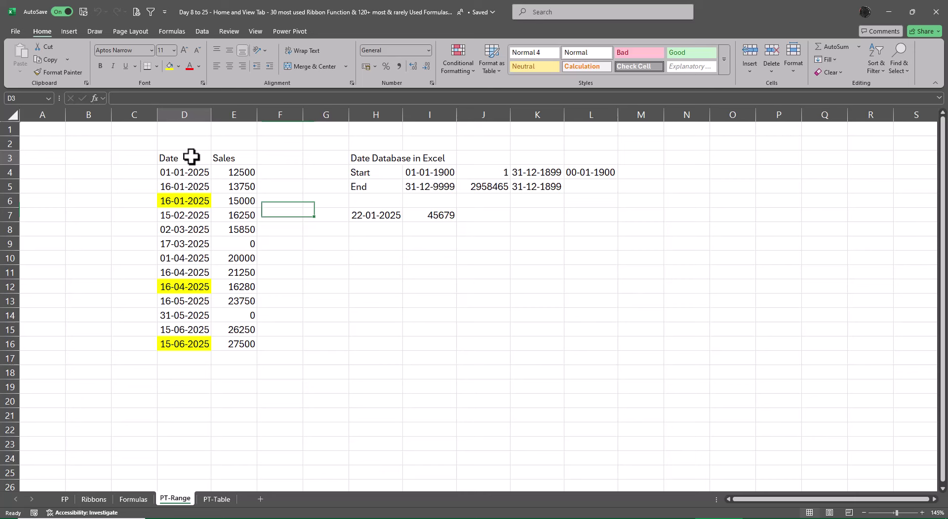
{"action": "left_click", "coordinate": [69, 31]}
{"action": "left_click", "coordinate": [23, 72]}
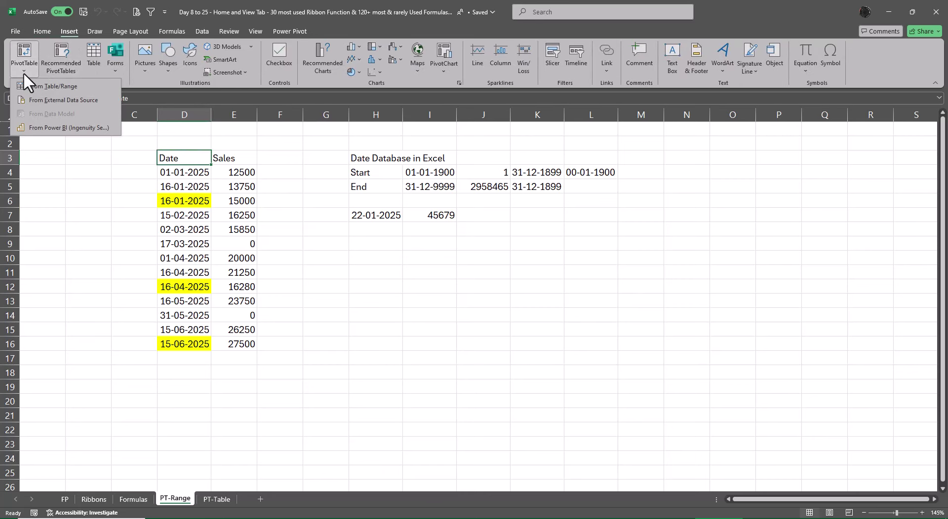
{"action": "left_click", "coordinate": [52, 89]}
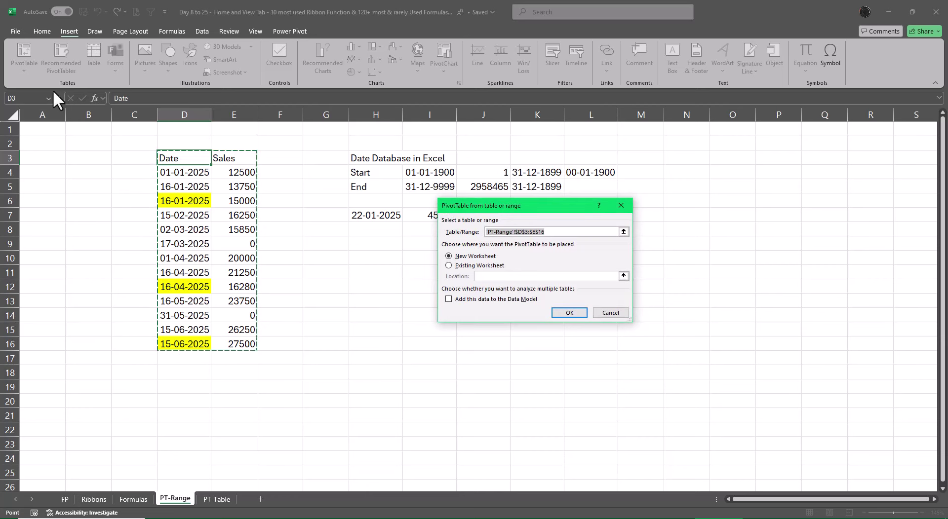
{"action": "left_click", "coordinate": [569, 313]}
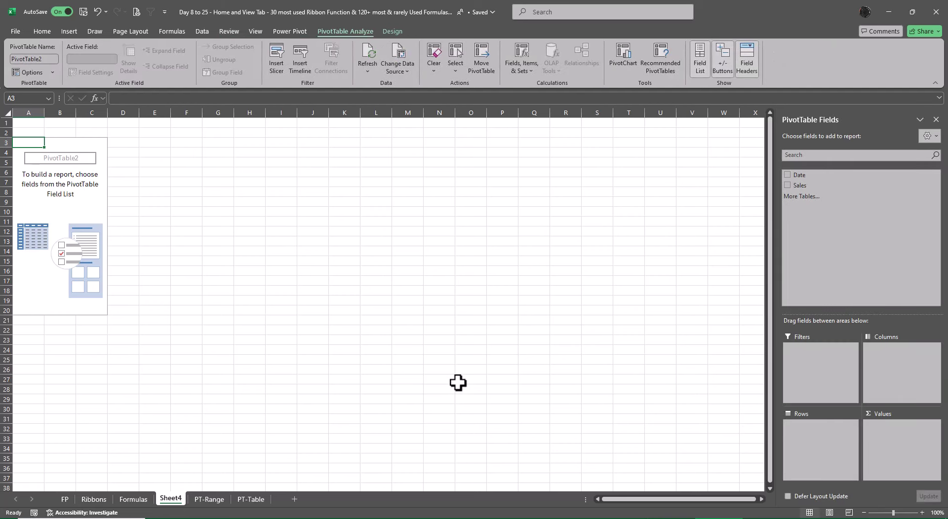
- Rename the new PivotTable worksheet as PTR
{"action": "double_click", "coordinate": [174, 500]}
{"action": "type", "text": "PTR"}
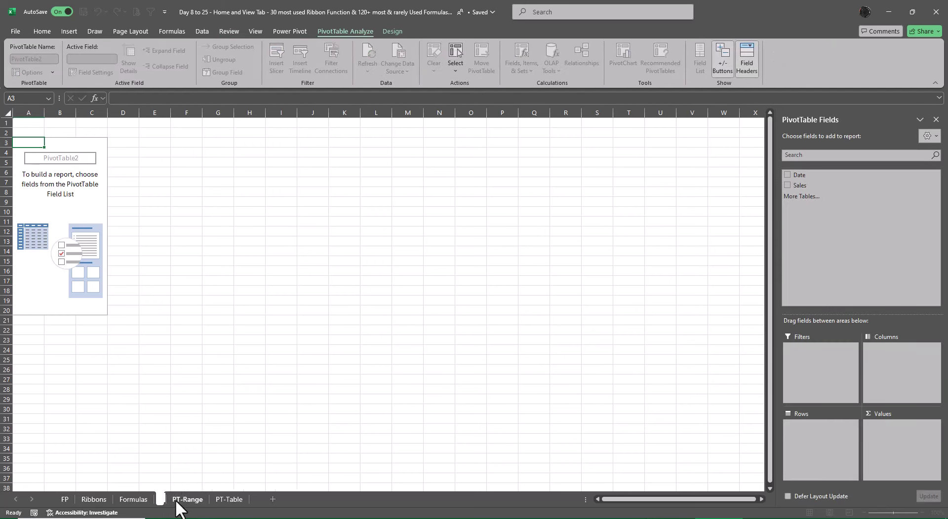
{"action": "key", "text": "Return"}
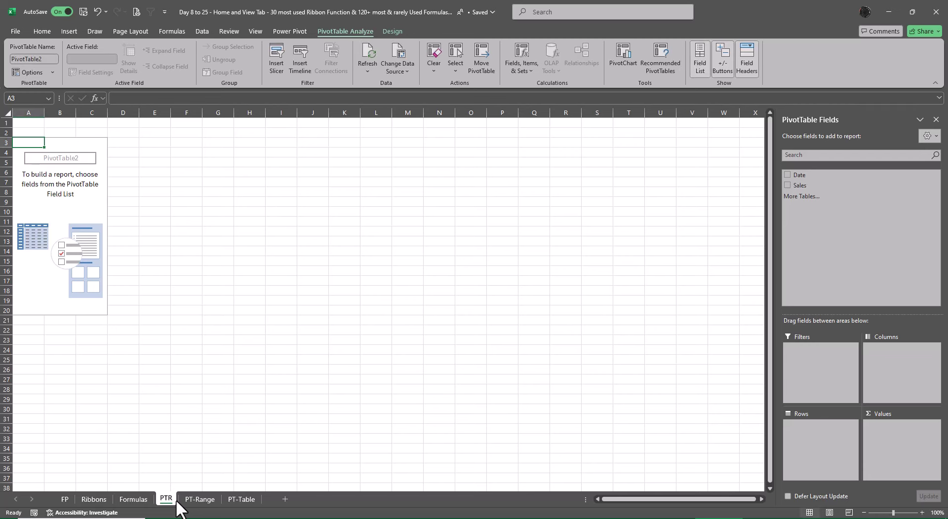
- Add the Date field to the PivotTable rows and the Sales field to its values
{"action": "left_click", "coordinate": [787, 175]}
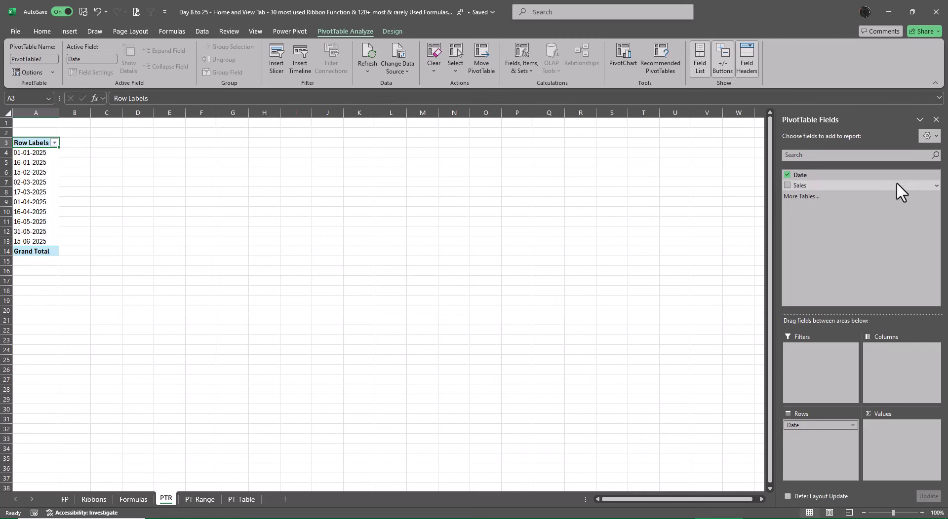
{"action": "left_click", "coordinate": [787, 186]}
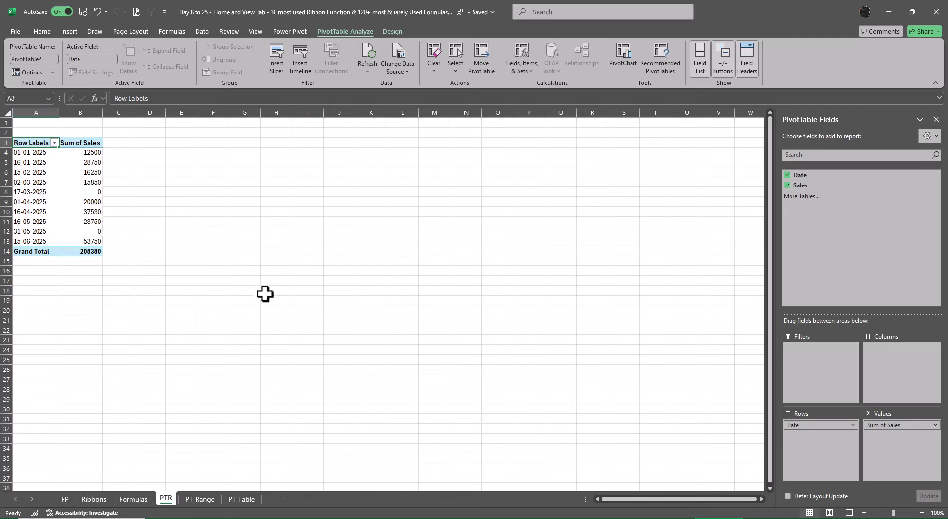
{"action": "scroll", "coordinate": [212, 305], "scroll_direction": "up", "scroll_amount": 4}
{"action": "scroll", "coordinate": [240, 315], "scroll_direction": "up", "scroll_amount": 2}
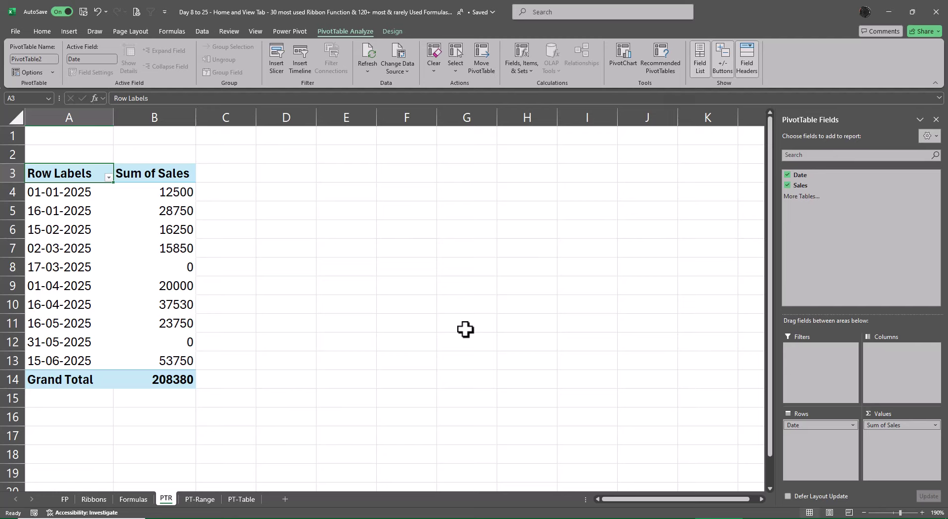
- Change the PivotTable's report layout to Tabular Form
{"action": "left_click", "coordinate": [393, 31]}
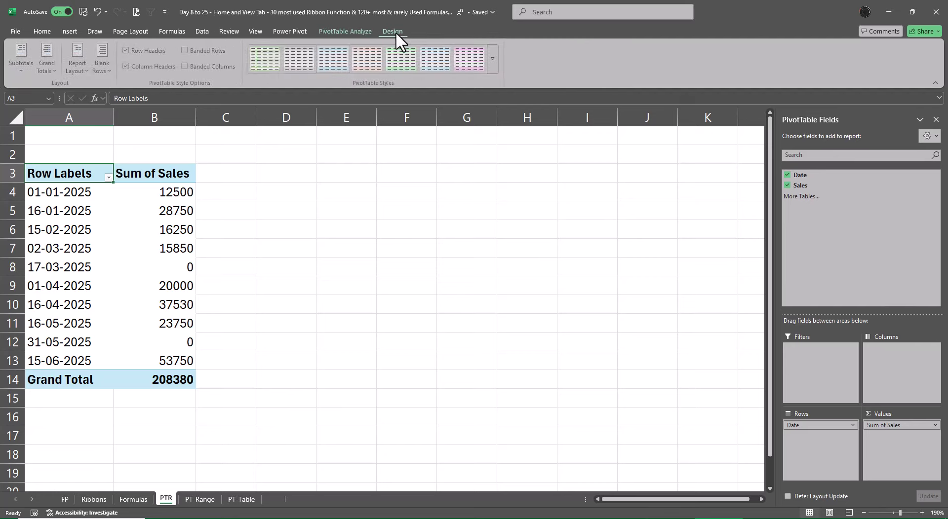
{"action": "left_click", "coordinate": [78, 63]}
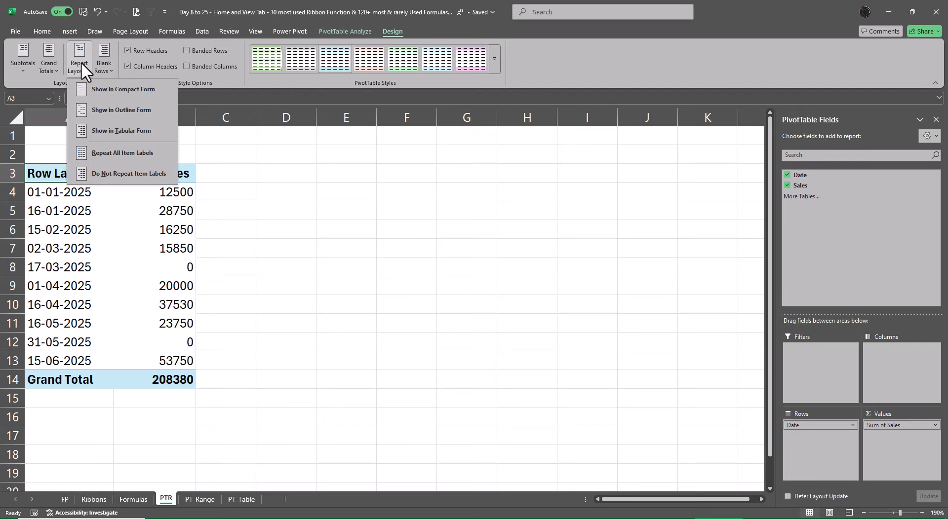
{"action": "left_click", "coordinate": [146, 132]}
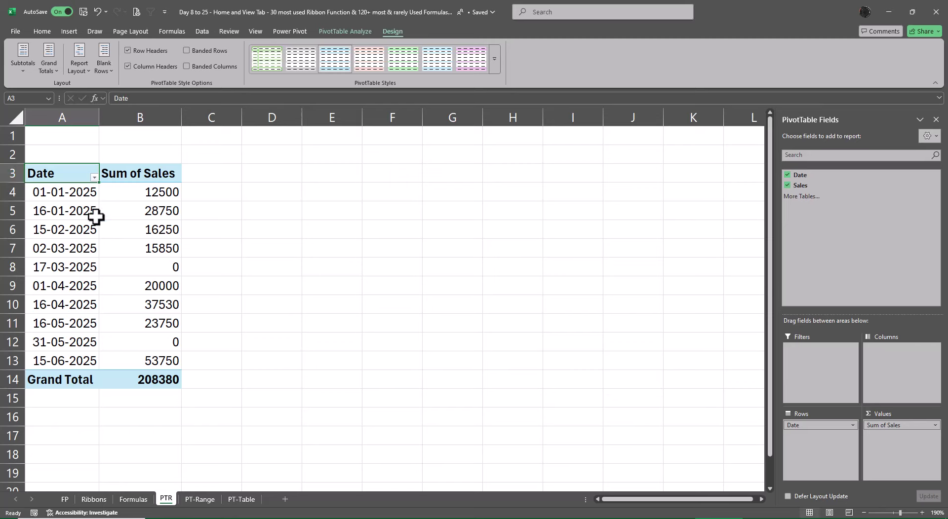
- Set the custom name of the Sum of Sales value field to "Sales " with a trailing space
{"action": "left_click", "coordinate": [167, 173]}
{"action": "right_click", "coordinate": [167, 173]}
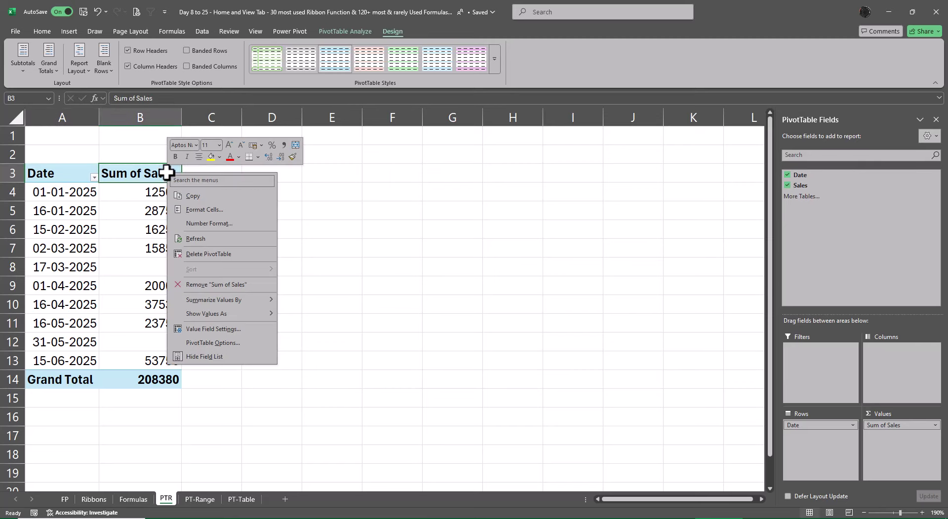
{"action": "left_click", "coordinate": [232, 328]}
{"action": "left_click_drag", "start_coordinate": [232, 246], "coordinate": [433, 185]}
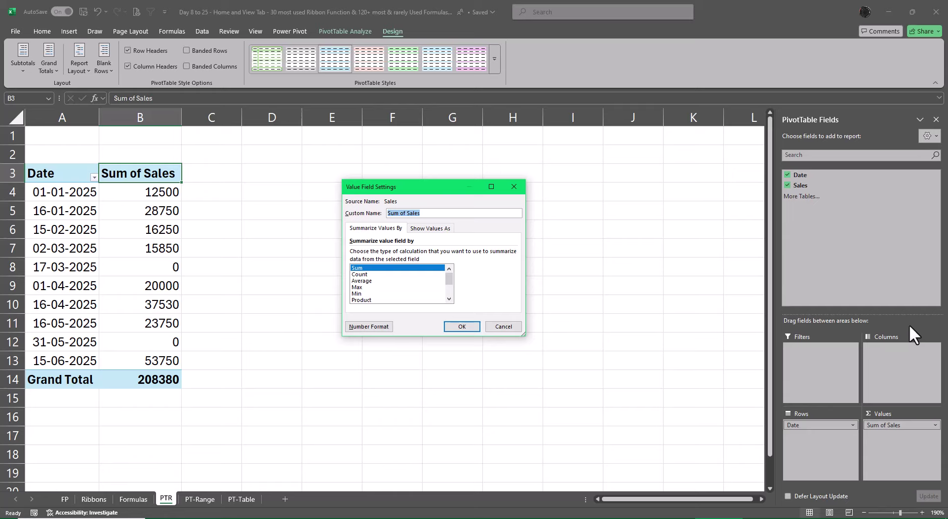
{"action": "key", "text": "BackSpace"}
{"action": "type", "text": "S"}
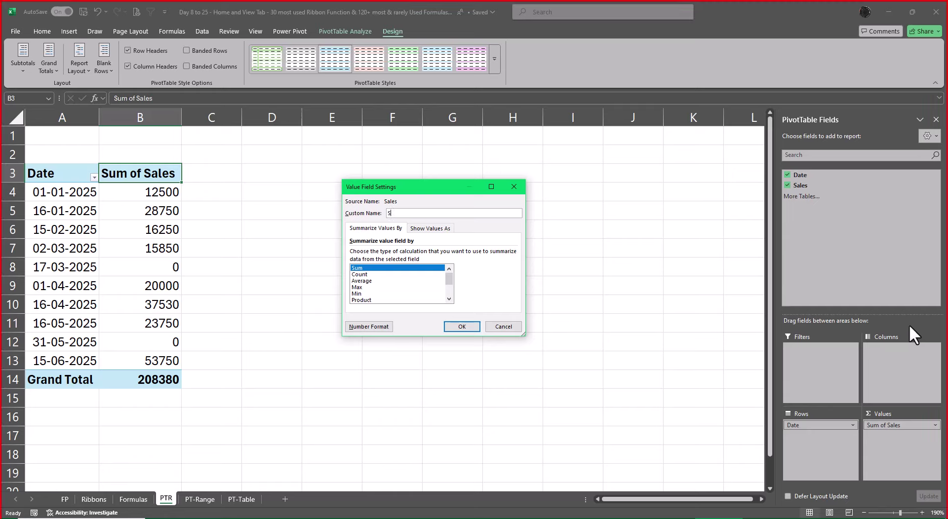
{"action": "type", "text": "ales"}
{"action": "key", "text": "Return"}
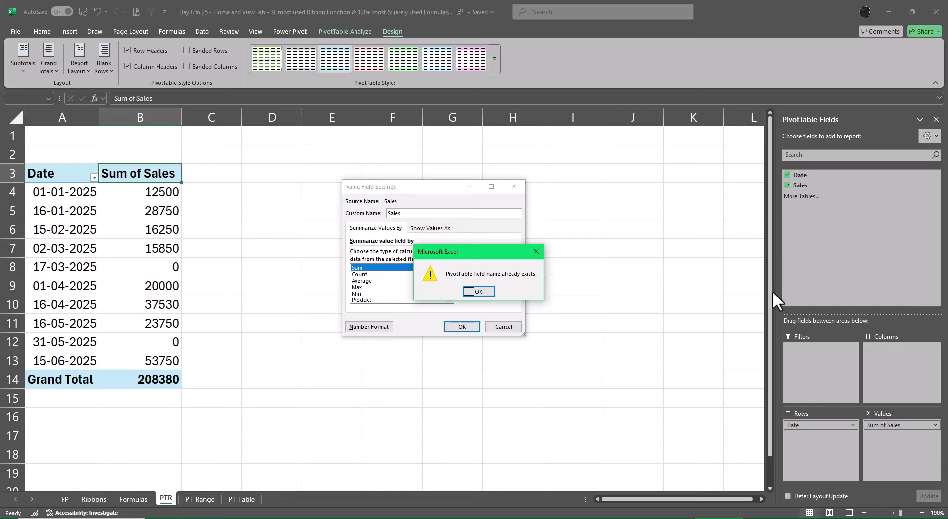
{"action": "left_click", "coordinate": [488, 293]}
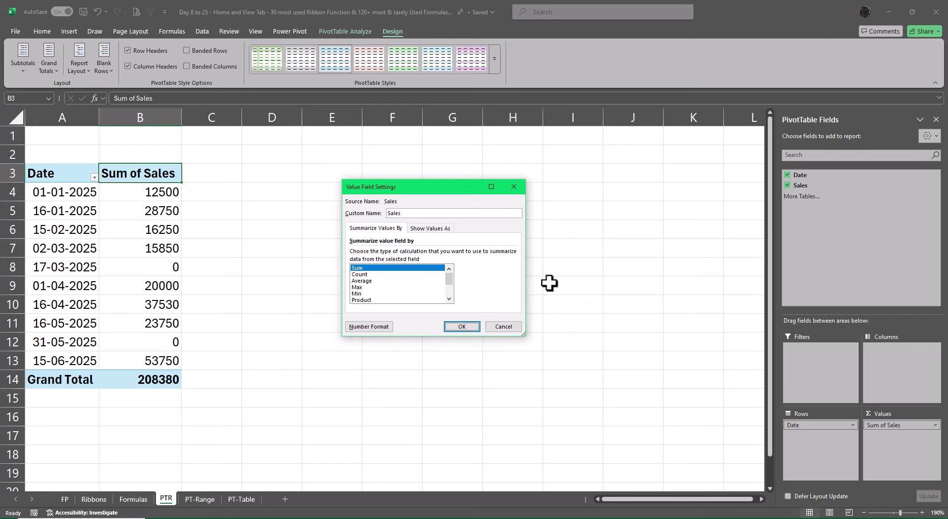
{"action": "left_click", "coordinate": [435, 212]}
- Apply the Accounting number format with the ₹ symbol and 2 decimal places to the PivotTable's sales values
{"action": "left_click", "coordinate": [364, 328]}
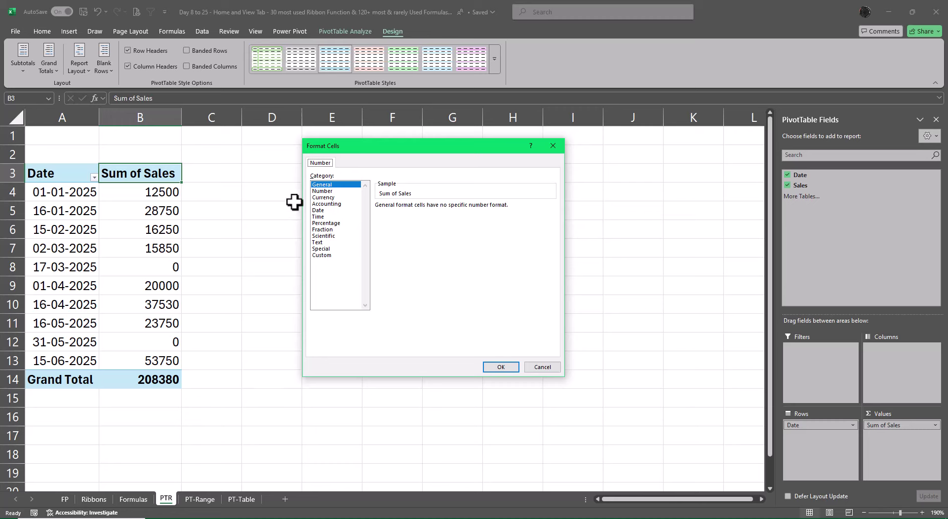
{"action": "left_click", "coordinate": [324, 198]}
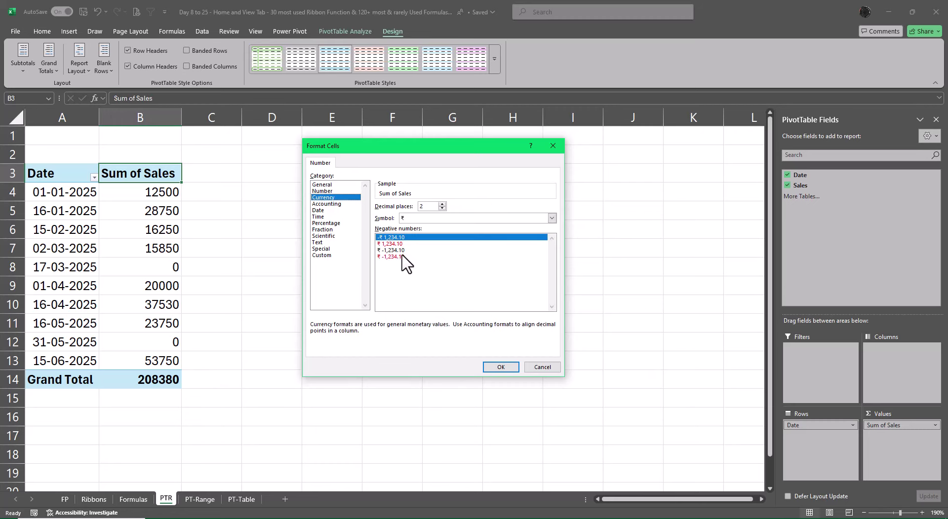
{"action": "left_click", "coordinate": [324, 205]}
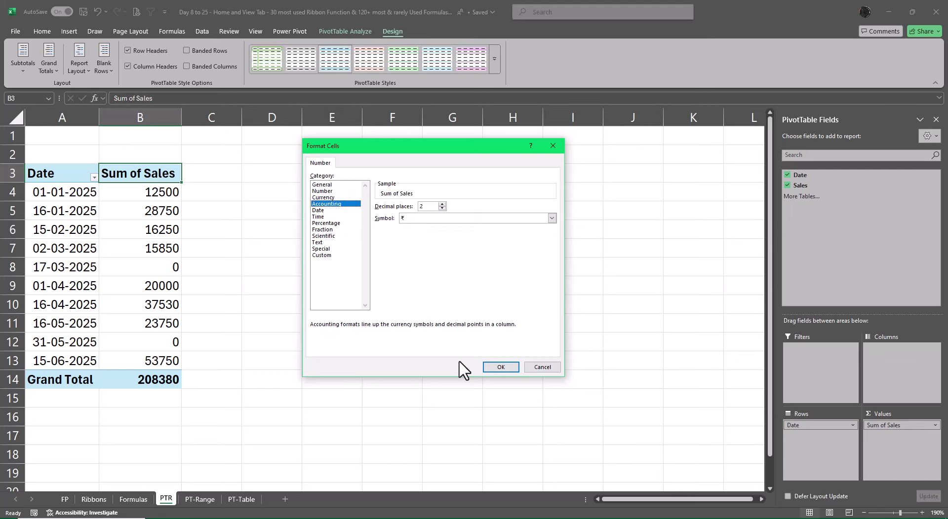
{"action": "left_click", "coordinate": [501, 367]}
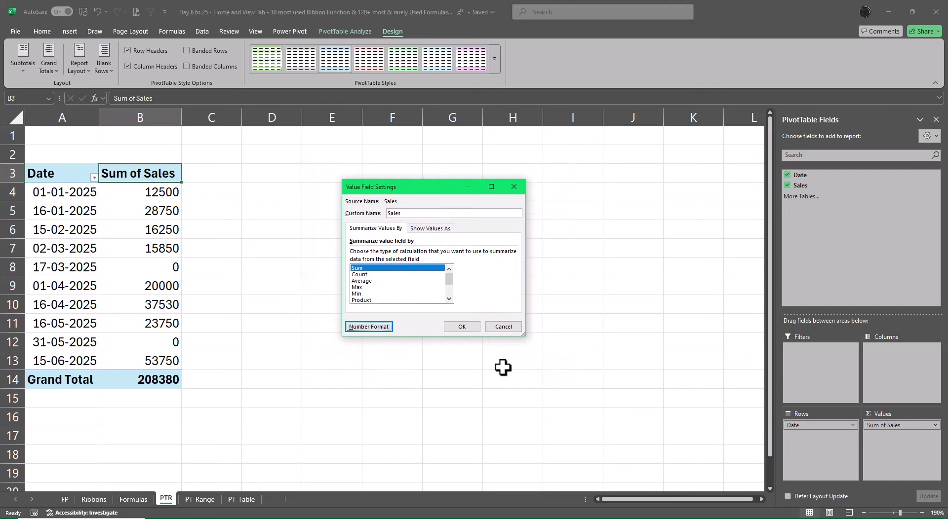
{"action": "left_click", "coordinate": [462, 328]}
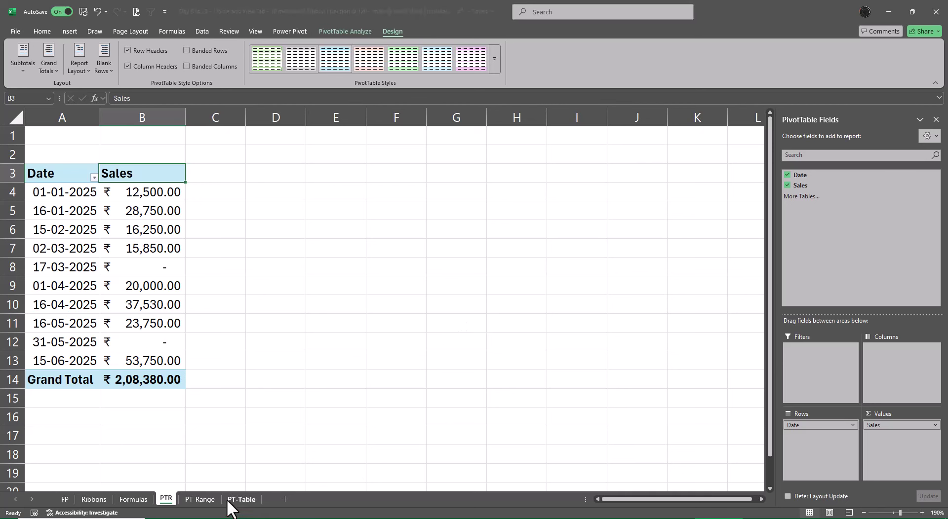
- On the PT-Range sheet, replace the zero sales value in E9 with the formula =E8+1250
{"action": "left_click", "coordinate": [200, 499]}
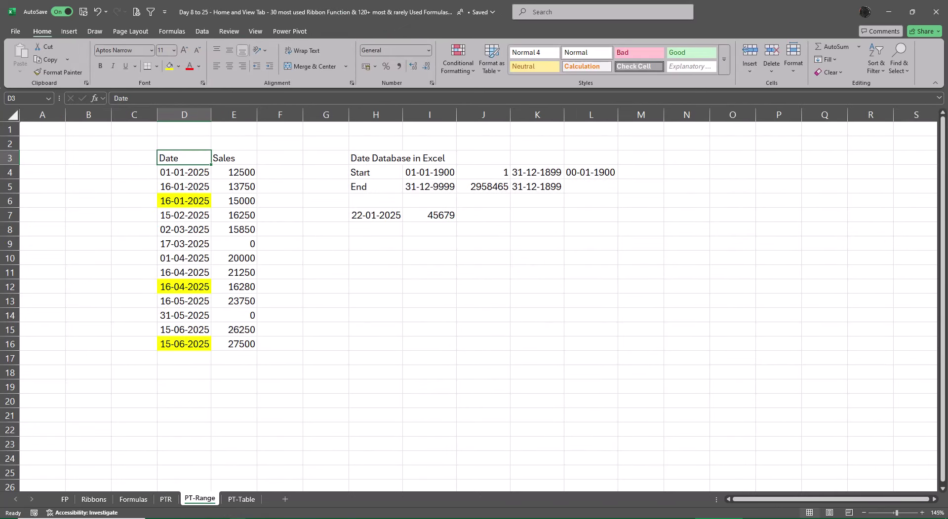
{"action": "left_click", "coordinate": [237, 243]}
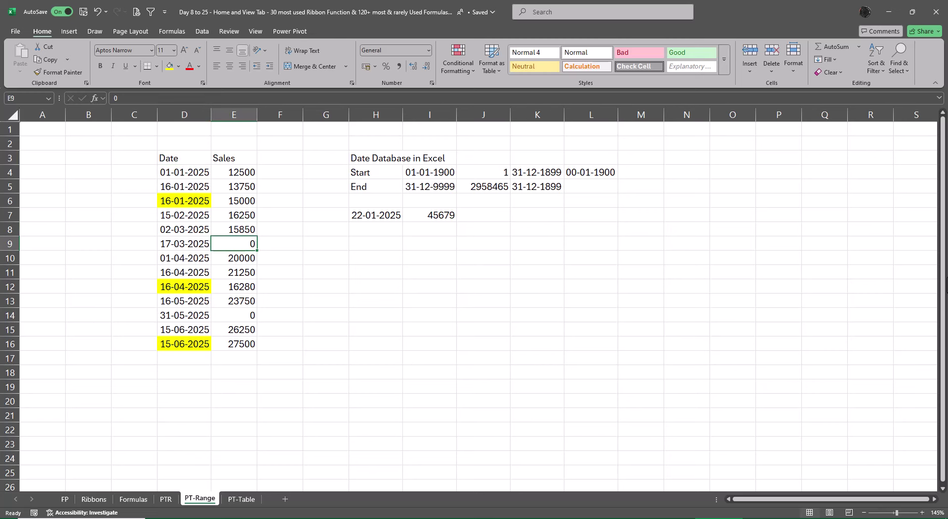
{"action": "key", "text": "BackSpace"}
{"action": "type", "text": "=E8+15"}
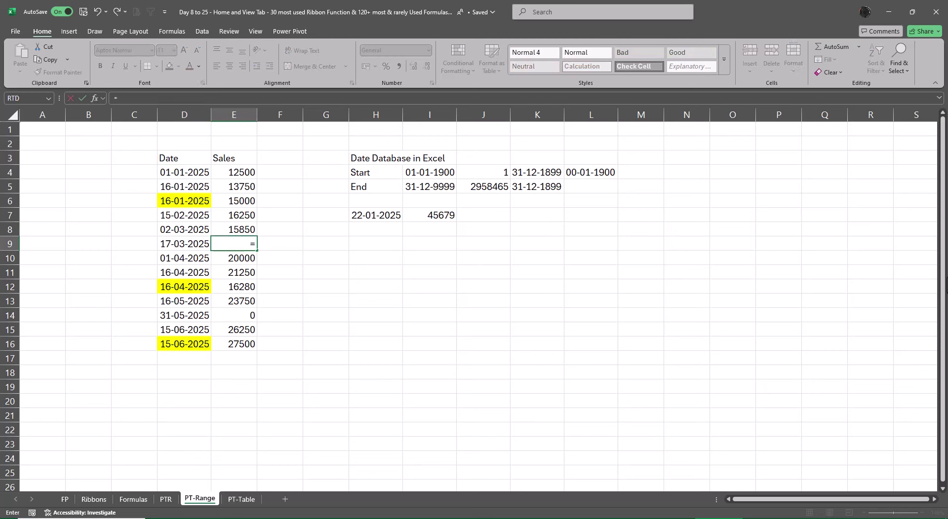
{"action": "key", "text": "BackSpace"}
{"action": "key", "text": "BackSpace"}
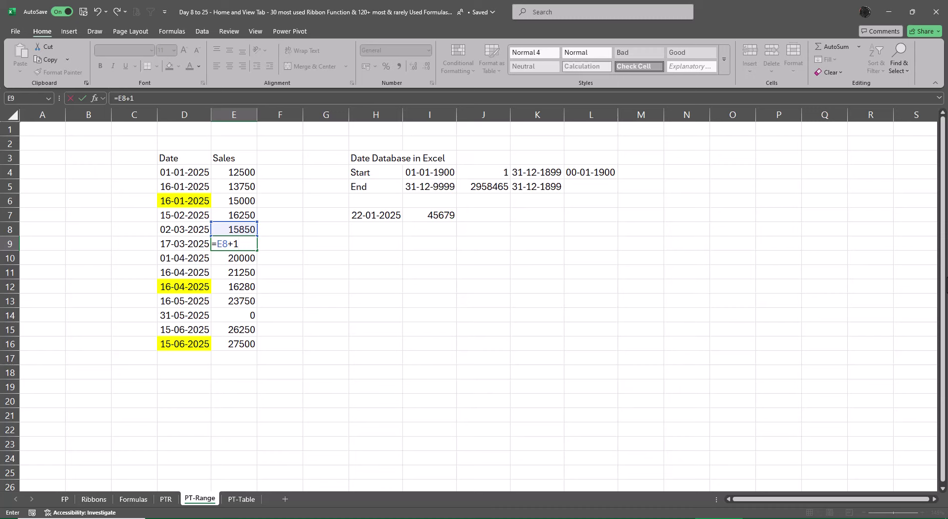
{"action": "type", "text": "1250"}
{"action": "key", "text": "Return"}
- Replace the zero sales value in E14 with the formula =E13+1250
{"action": "key", "text": "Down"}
{"action": "key", "text": "Down"}
{"action": "key", "text": "Down"}
{"action": "key", "text": "Down"}
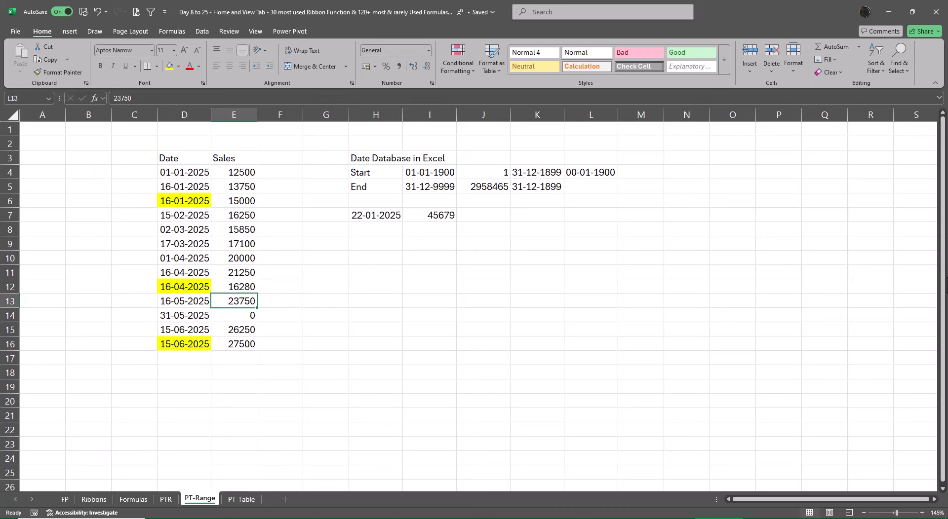
{"action": "type", "text": "="}
{"action": "key", "text": "Up"}
{"action": "type", "text": "+1250"}
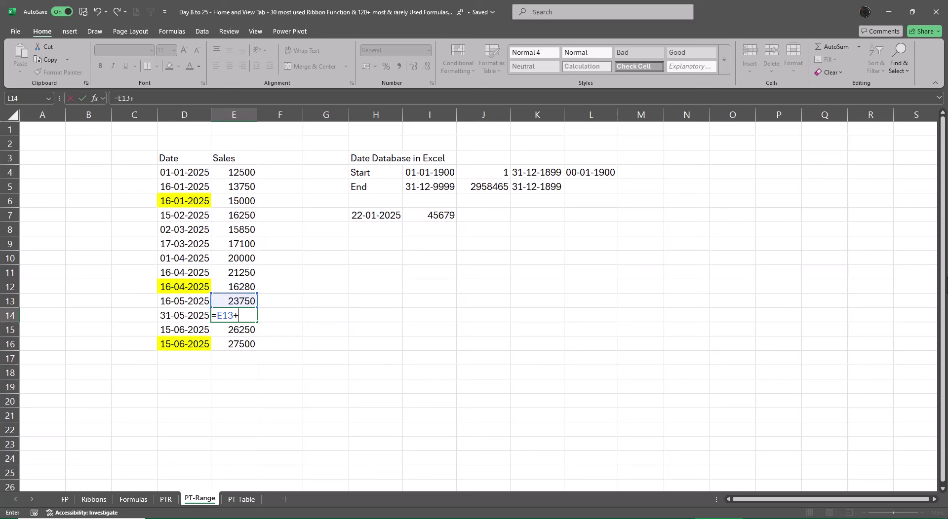
{"action": "key", "text": "Return"}
- Replace the duplicate date in D6 with 31-01-2025
{"action": "key", "text": "Up"}
{"action": "key", "text": "Up"}
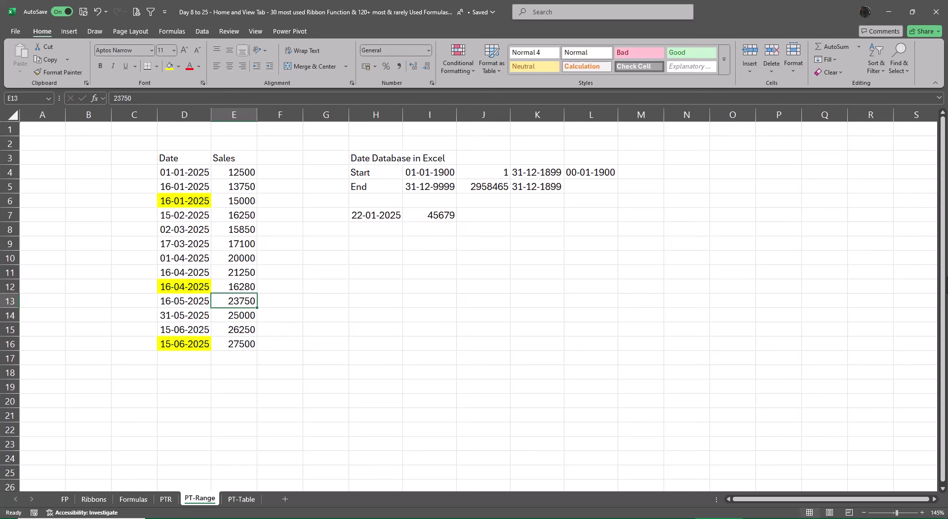
{"action": "key", "text": "Left"}
{"action": "key", "text": "Up"}
{"action": "key", "text": "Up"}
{"action": "key", "text": "Up"}
{"action": "key", "text": "Up"}
{"action": "key", "text": "Up"}
{"action": "key", "text": "Up"}
{"action": "key", "text": "Up"}
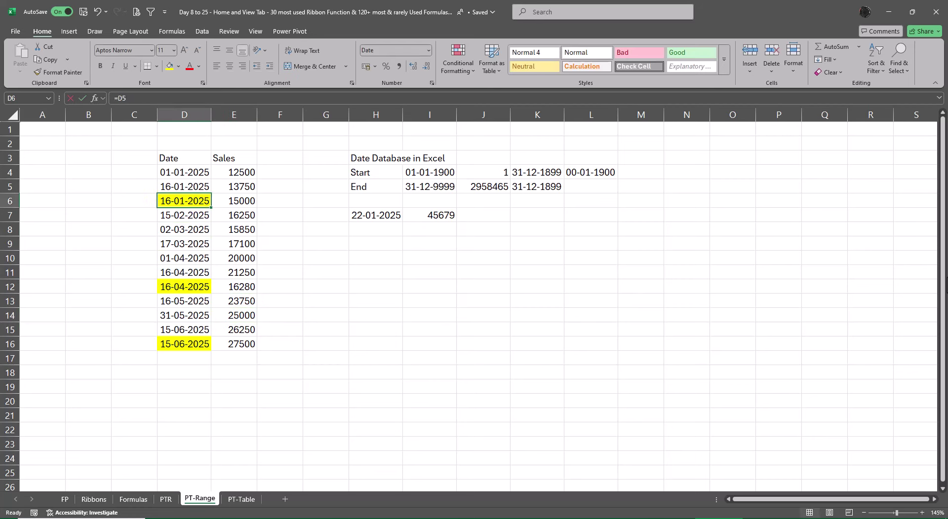
{"action": "type", "text": "31-01-"}
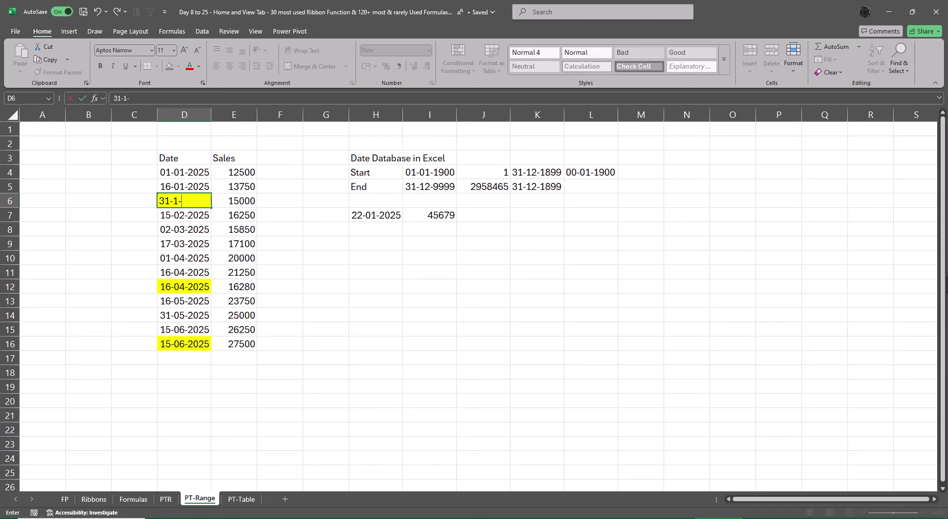
{"action": "type", "text": "2025"}
{"action": "key", "text": "Return"}
- Change the duplicate date in D12 to the formula =D11+15
{"action": "key", "text": "Down"}
{"action": "key", "text": "Down"}
{"action": "key", "text": "Down"}
{"action": "key", "text": "Down"}
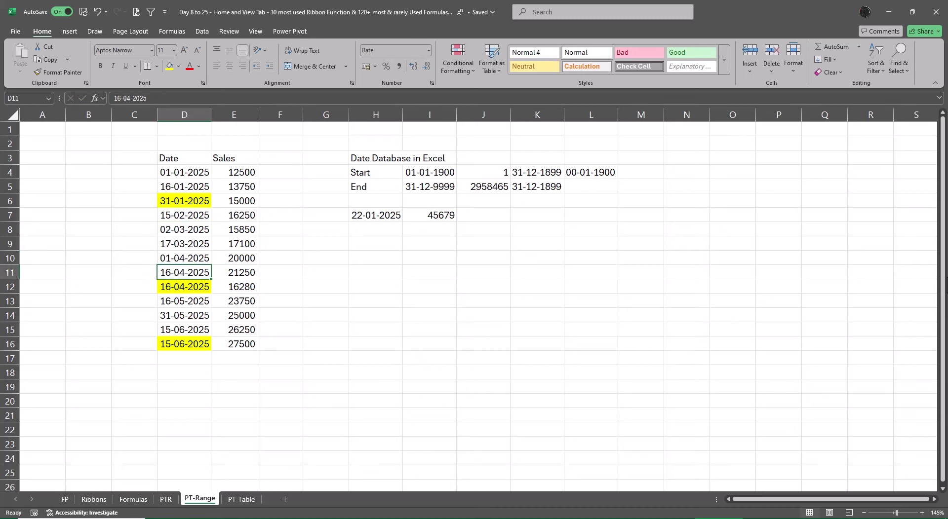
{"action": "key", "text": "Down"}
{"action": "key", "text": "F2"}
{"action": "type", "text": "+15"}
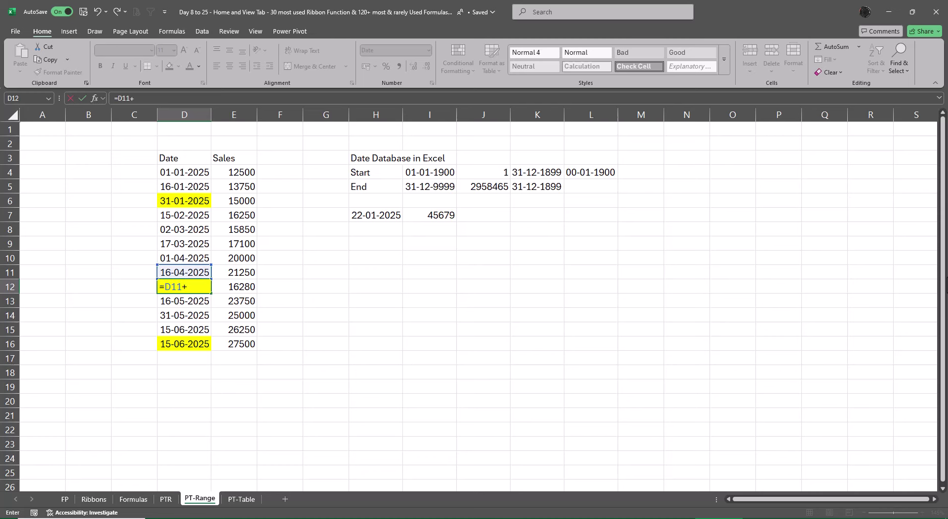
{"action": "key", "text": "Return"}
- Change the duplicate date in D16 to the formula =D15+15
{"action": "key", "text": "Down"}
{"action": "key", "text": "Down"}
{"action": "key", "text": "Down"}
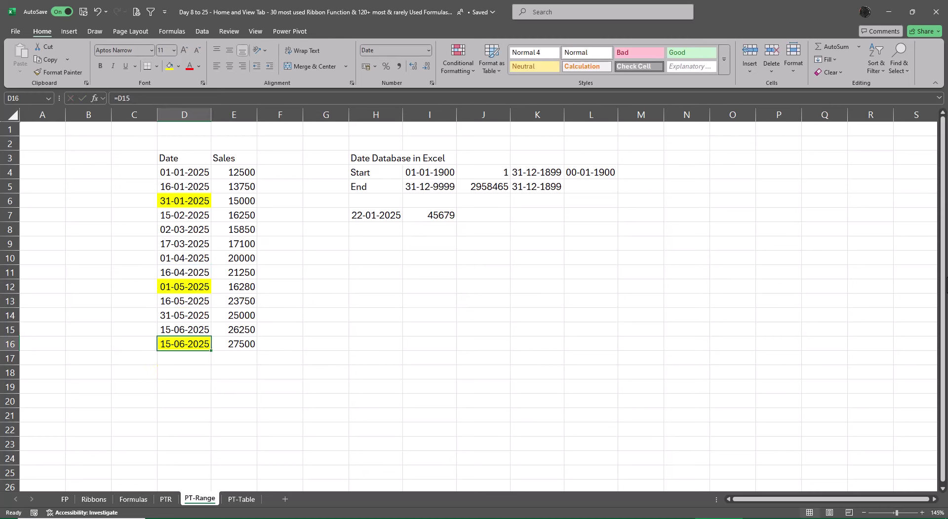
{"action": "type", "text": "="}
{"action": "key", "text": "Up"}
{"action": "type", "text": "+15"}
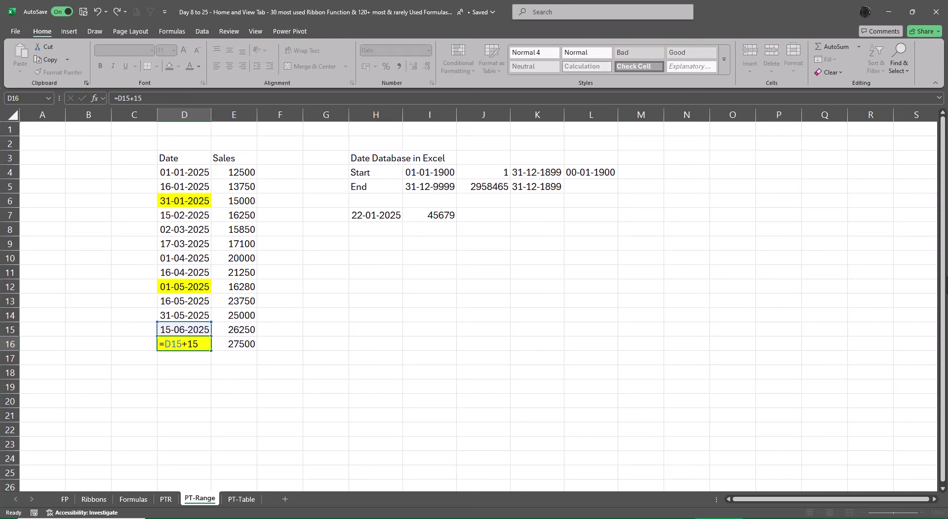
{"action": "key", "text": "Return"}
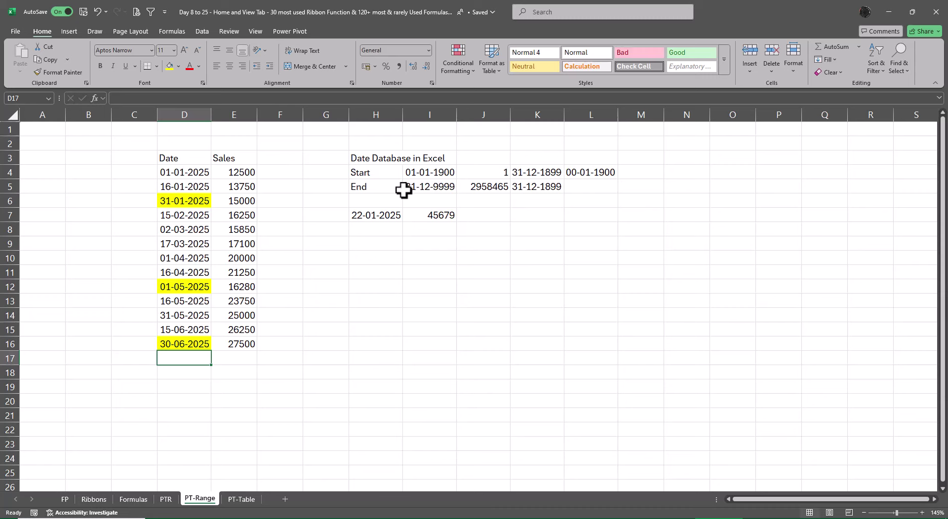
- Remove the fill colour from the dates in D4:D16
{"action": "left_click_drag", "start_coordinate": [198, 173], "coordinate": [185, 343]}
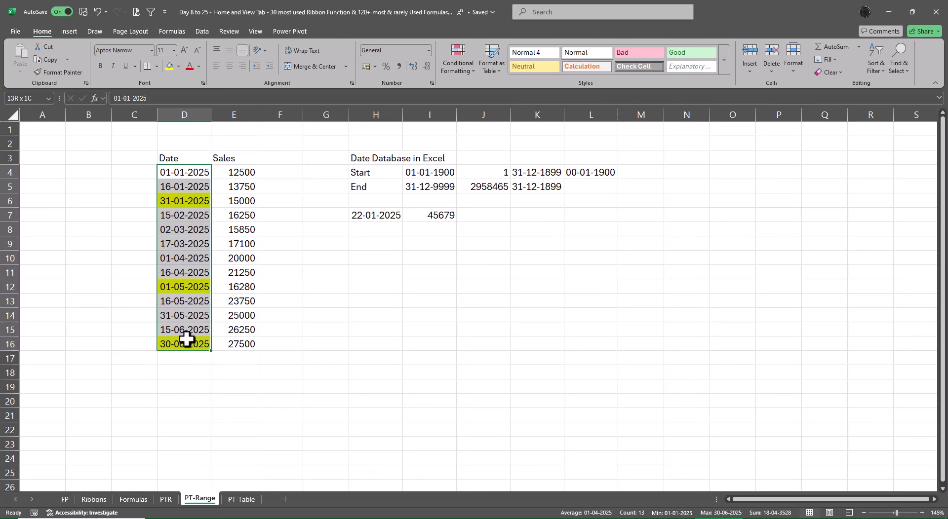
{"action": "left_click", "coordinate": [178, 66]}
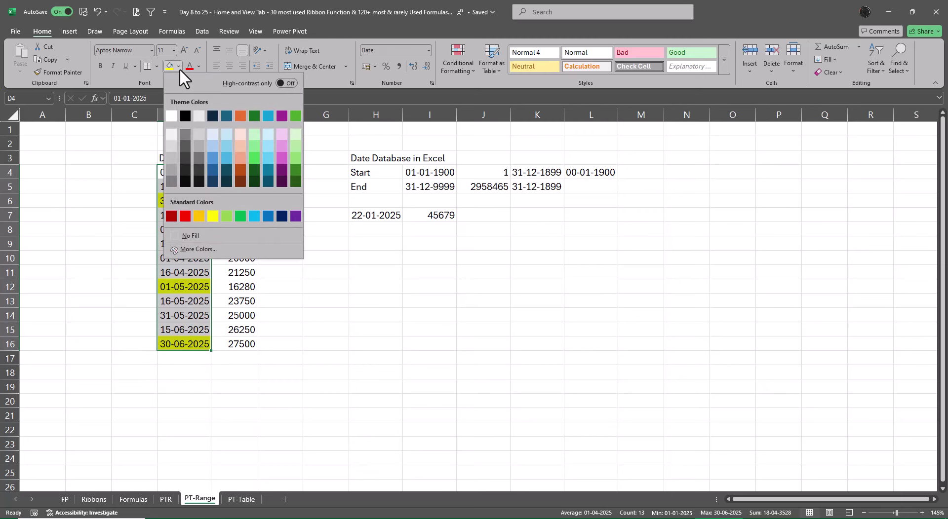
{"action": "left_click", "coordinate": [197, 235]}
{"action": "left_click", "coordinate": [325, 261]}
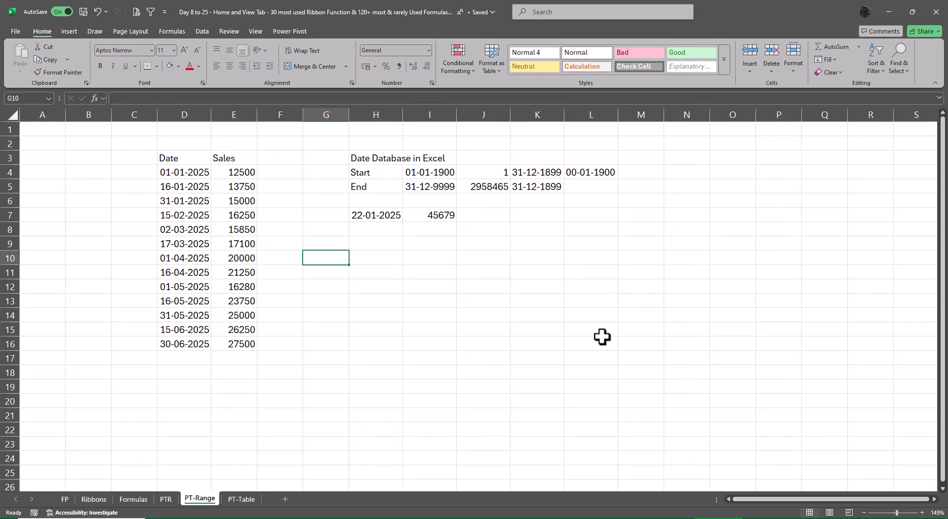
- Refresh the PivotTable on the PTR sheet with the edited source data
{"action": "left_click", "coordinate": [166, 501]}
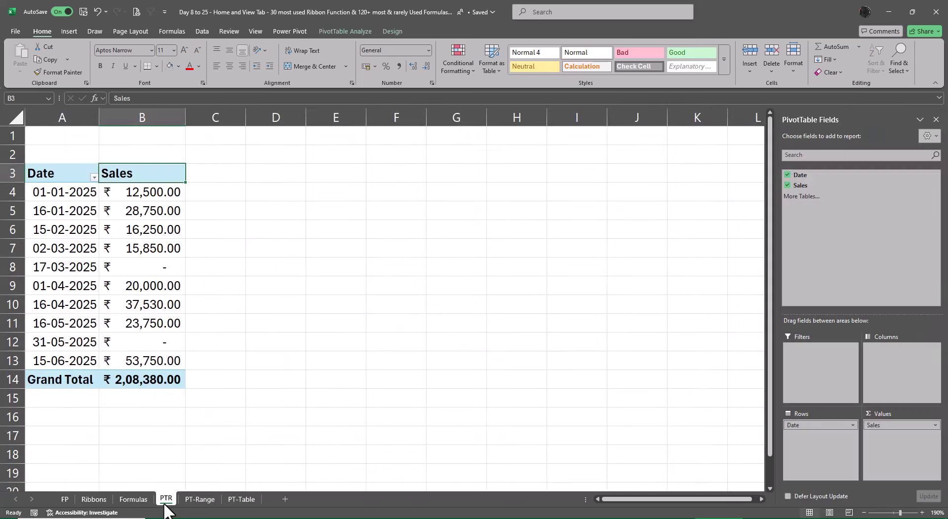
{"action": "right_click", "coordinate": [161, 190]}
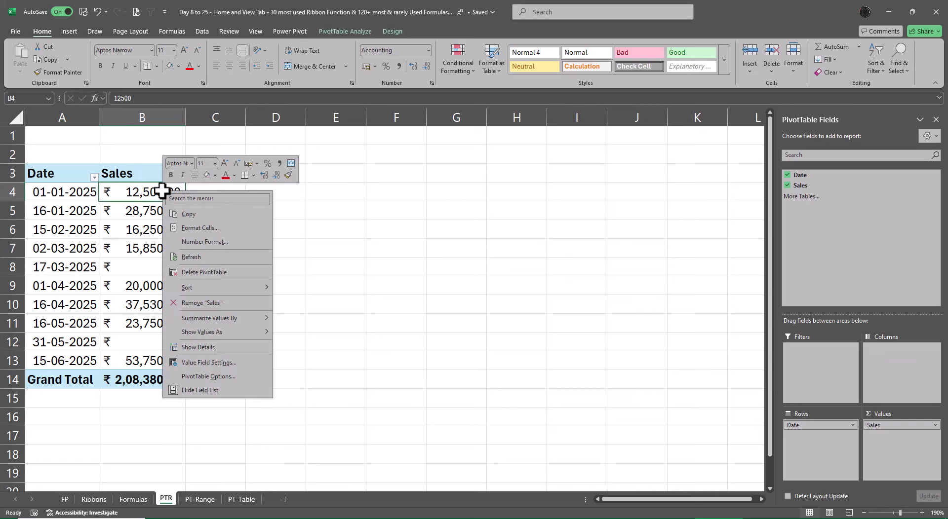
{"action": "left_click", "coordinate": [194, 257]}
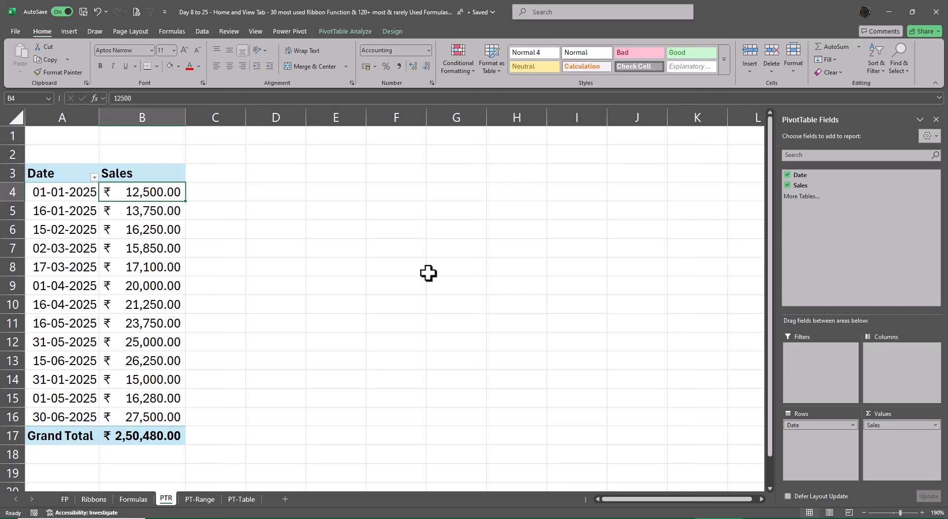
- Autofit the width of column B, which holds the PivotTable's sales values
{"action": "scroll", "coordinate": [406, 259], "scroll_direction": "down", "scroll_amount": 2}
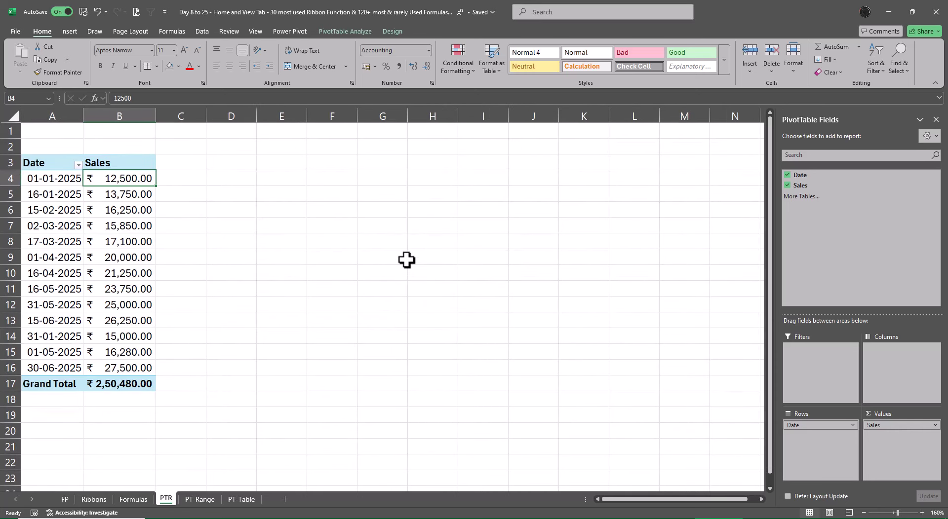
{"action": "scroll", "coordinate": [406, 260], "scroll_direction": "down", "scroll_amount": 1}
{"action": "left_click", "coordinate": [407, 260]}
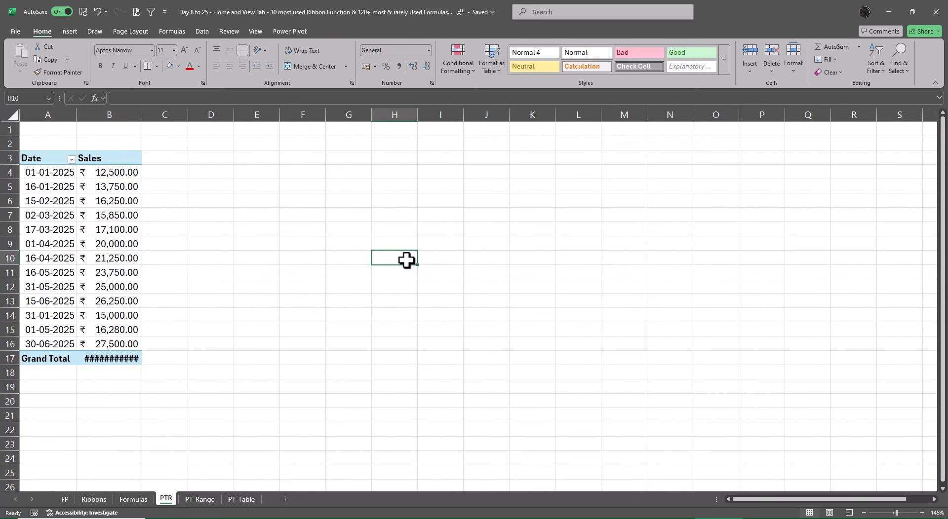
{"action": "double_click", "coordinate": [138, 114]}
{"action": "left_click", "coordinate": [497, 298]}
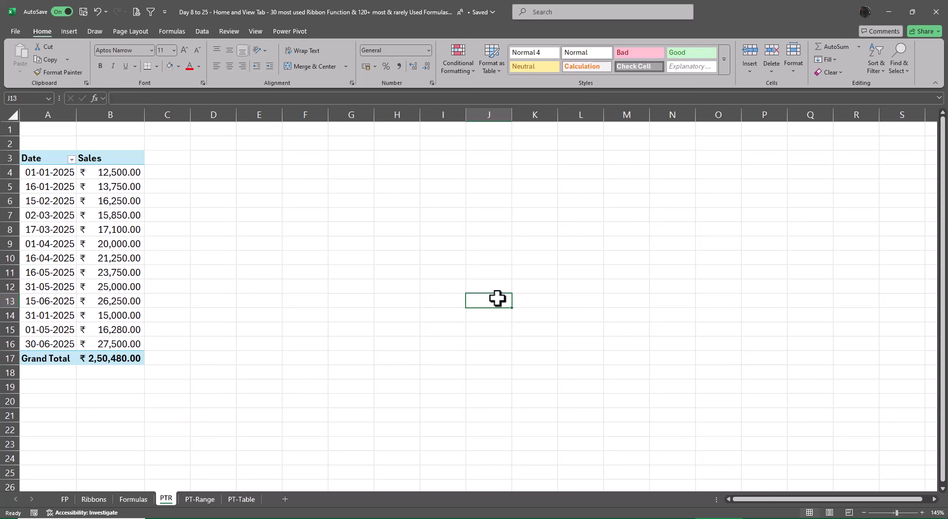
- Extend the dates below D16 on the PT-Range sheet with a column date series, step value 15 days, stop value 30-9-25
{"action": "left_click", "coordinate": [205, 500]}
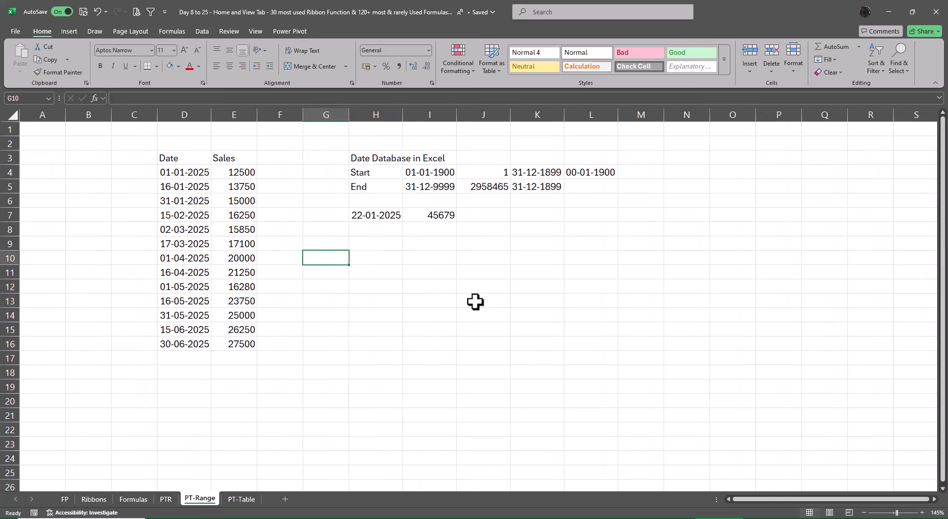
{"action": "scroll", "coordinate": [475, 302], "scroll_direction": "down", "scroll_amount": 3}
{"action": "left_click", "coordinate": [180, 215]}
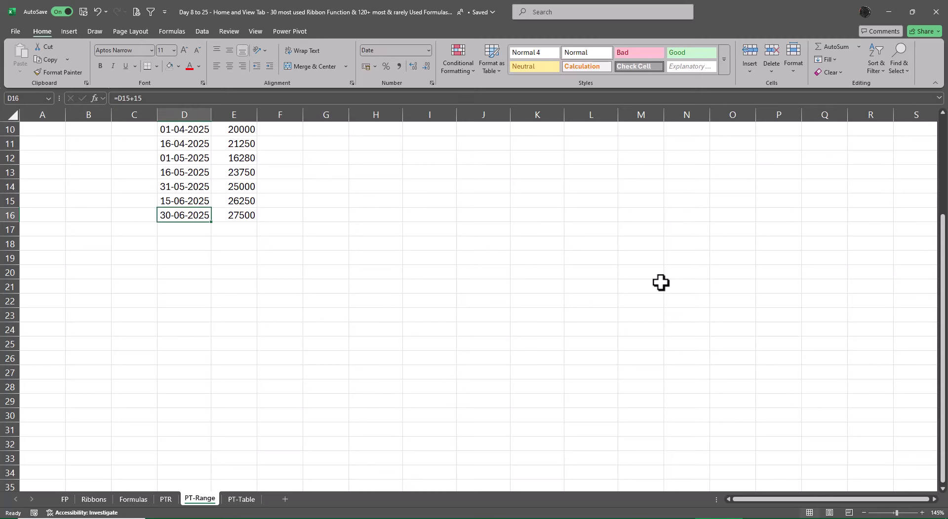
{"action": "key", "text": "alt+s"}
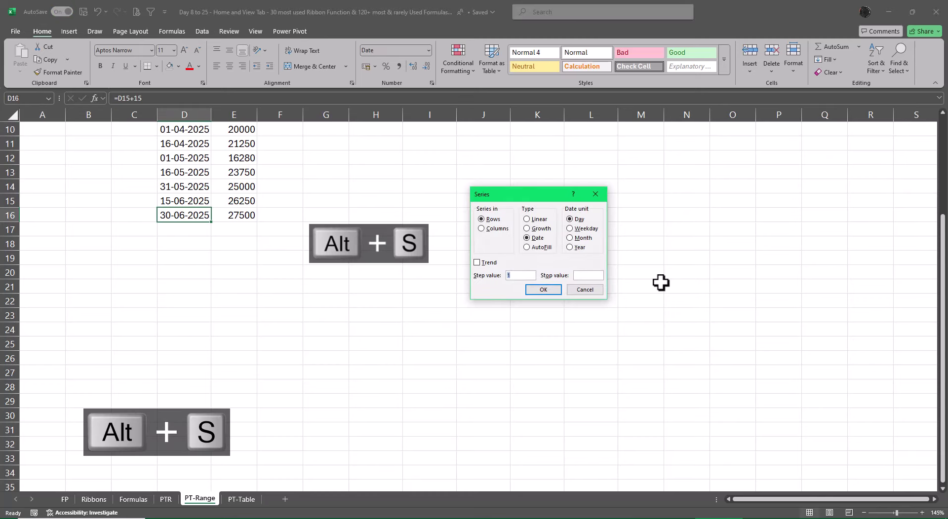
{"action": "key", "text": "alt+c"}
{"action": "key", "text": "Tab"}
{"action": "key", "text": "Tab"}
{"action": "key", "text": "Tab"}
{"action": "type", "text": "15"}
{"action": "key", "text": "Tab"}
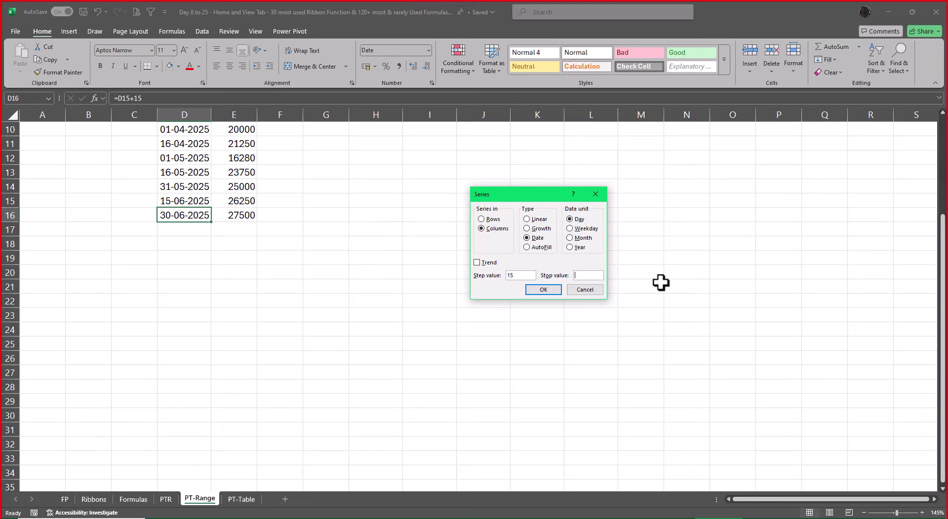
{"action": "type", "text": "30-9-25"}
{"action": "key", "text": "Return"}
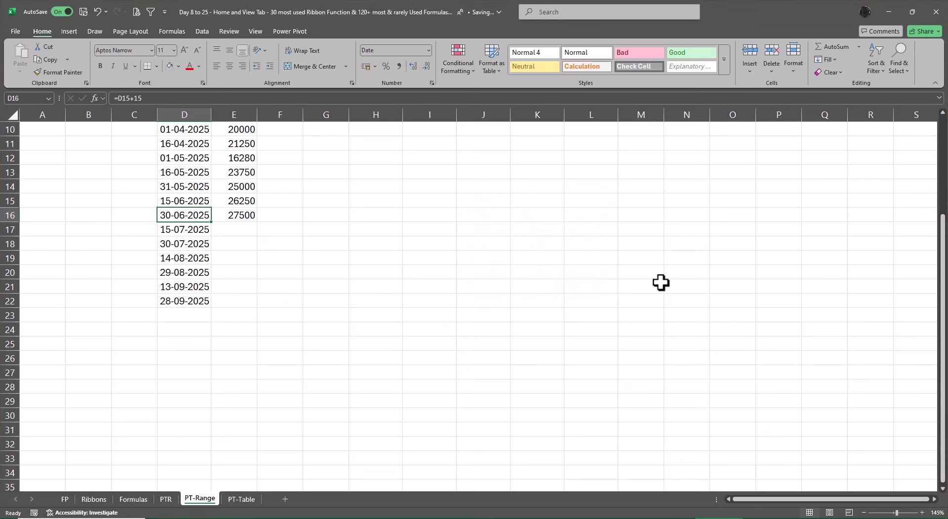
- Fill the sales values from E16 down to E22 with a linear column series using a step value of 1250
{"action": "key", "text": "Down"}
{"action": "key", "text": "Right"}
{"action": "key", "text": "shift+Down"}
{"action": "key", "text": "shift+Down"}
{"action": "key", "text": "shift+Down"}
{"action": "key", "text": "shift+Down"}
{"action": "key", "text": "shift+Down"}
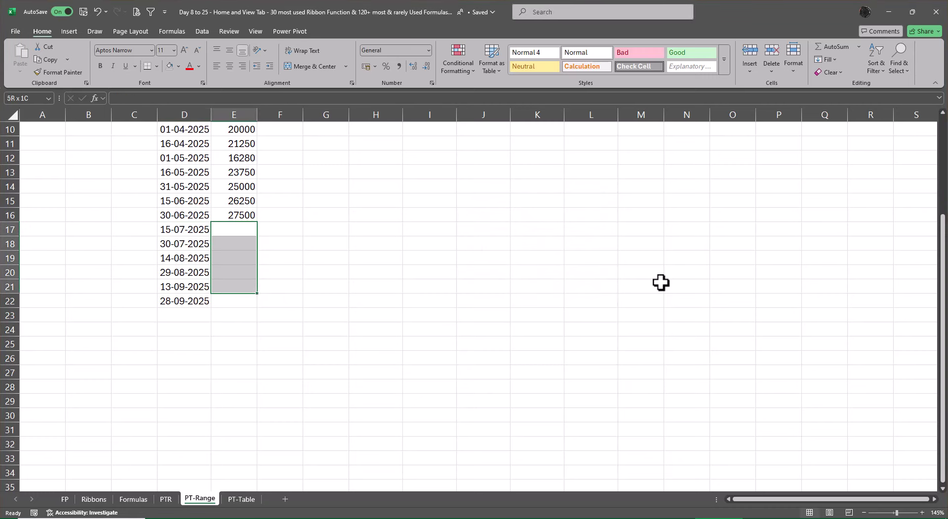
{"action": "key", "text": "shift+Down"}
{"action": "key", "text": "shift+Down"}
{"action": "key", "text": "shift+Down"}
{"action": "key", "text": "shift+Down"}
{"action": "key", "text": "shift+Down"}
{"action": "key", "text": "shift+Down"}
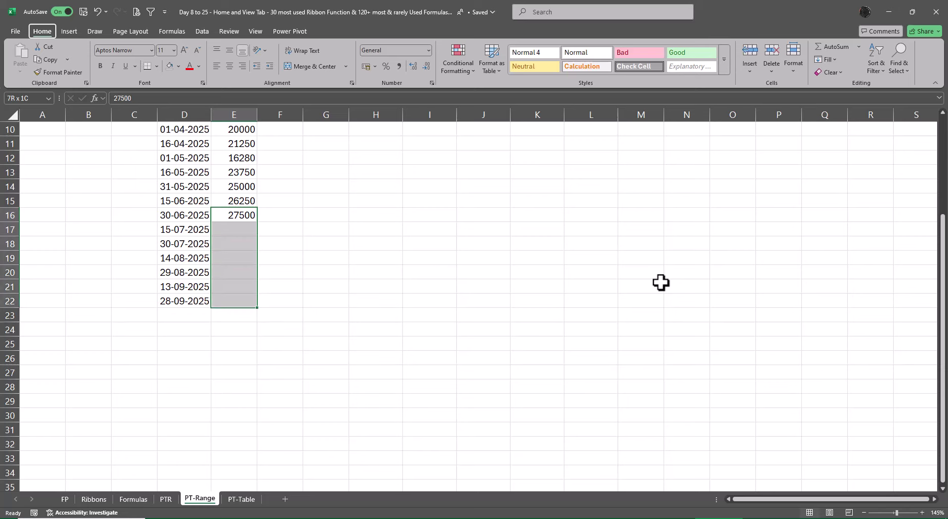
{"action": "key", "text": "alt"}
{"action": "key", "text": "alt"}
{"action": "key", "text": "alt"}
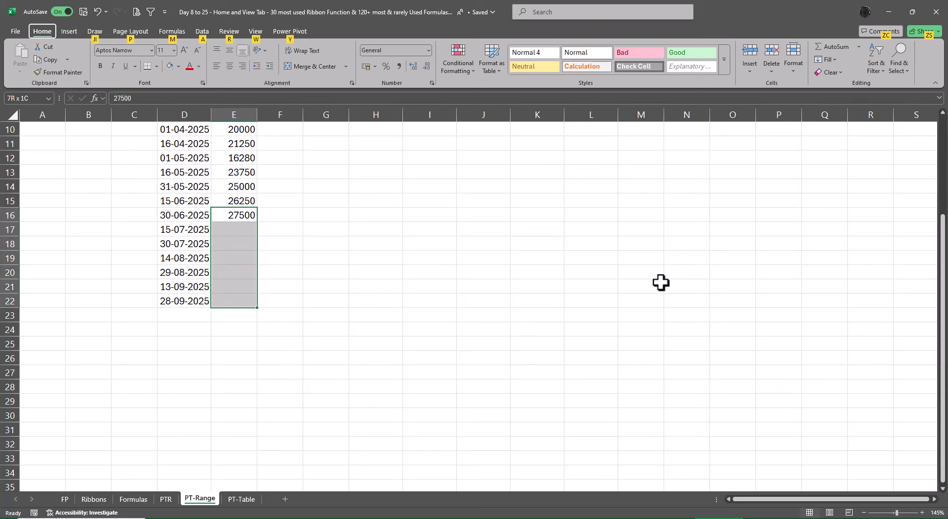
{"action": "key", "text": "h"}
{"action": "key", "text": "f"}
{"action": "key", "text": "i"}
{"action": "key", "text": "s"}
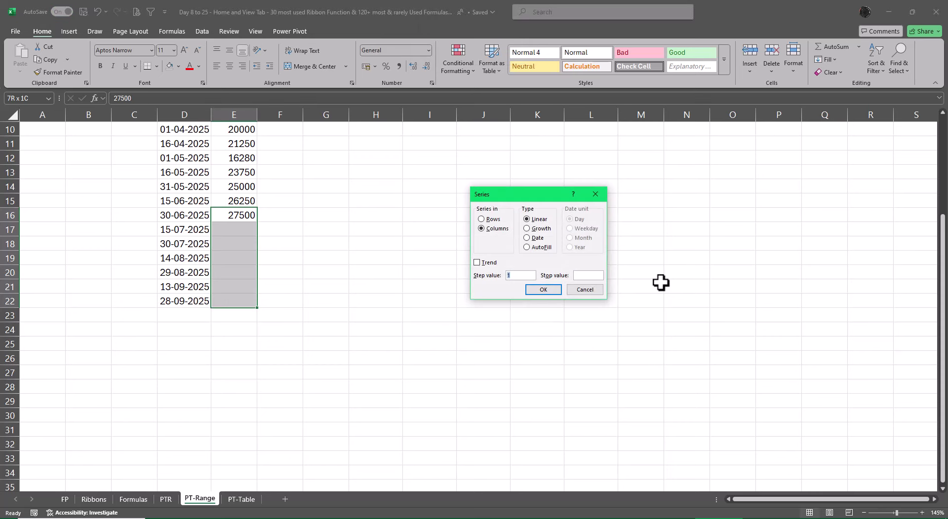
{"action": "left_click", "coordinate": [530, 278]}
{"action": "type", "text": "250"}
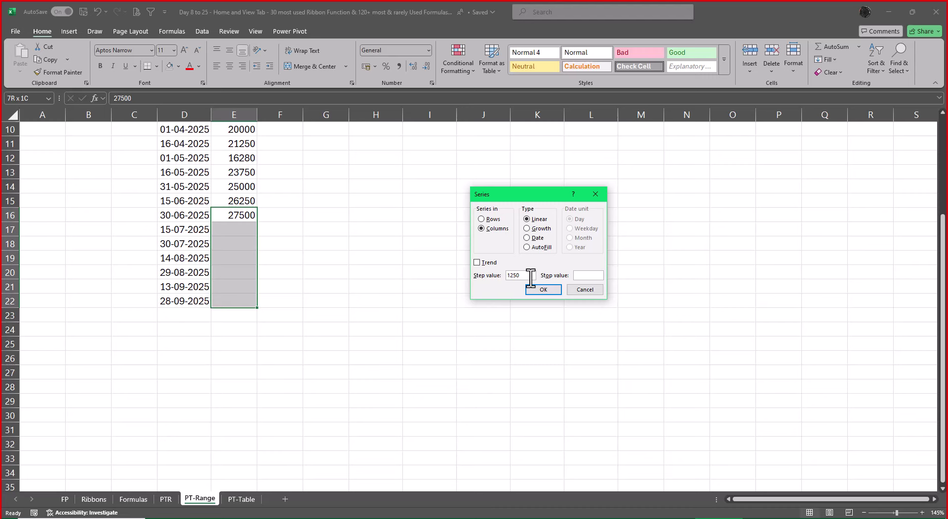
{"action": "key", "text": "Return"}
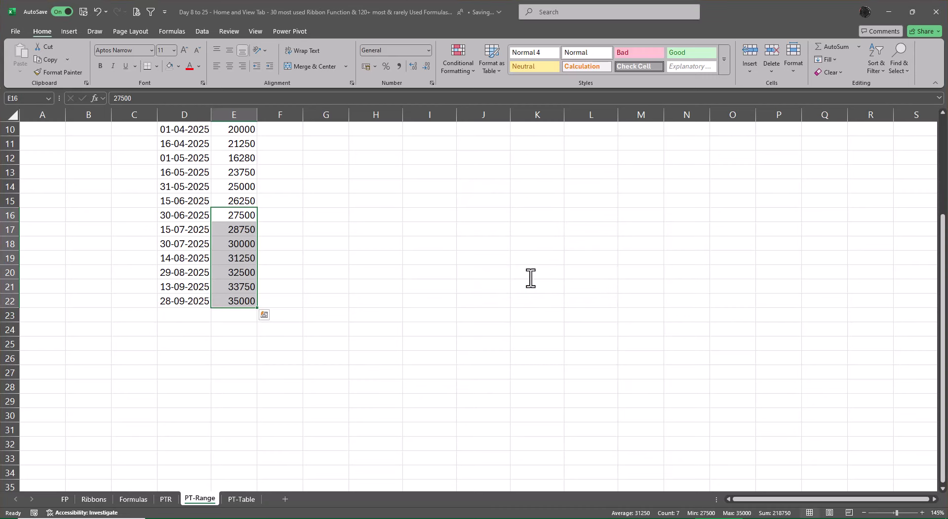
- Change the sales value in E20 to 29050
{"action": "key", "text": "Down"}
{"action": "key", "text": "Down"}
{"action": "key", "text": "Down"}
{"action": "key", "text": "Down"}
{"action": "type", "text": "2"}
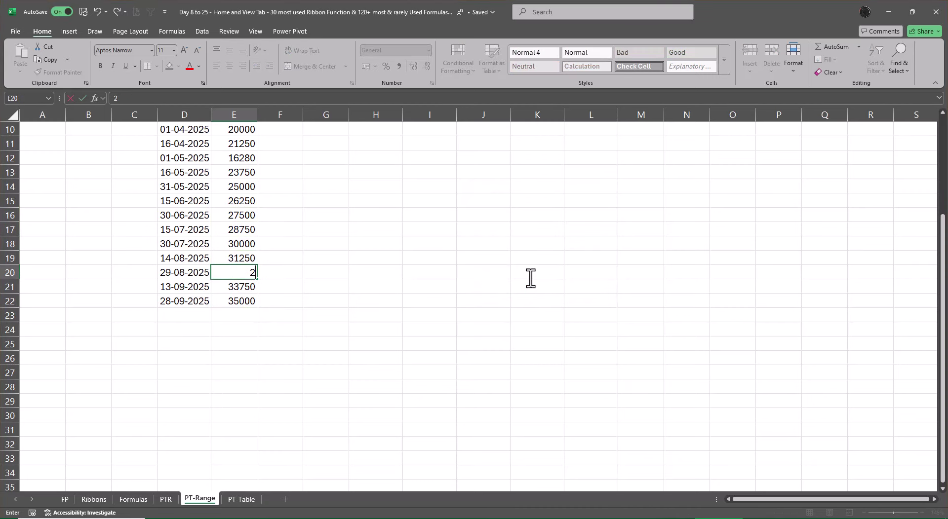
{"action": "type", "text": "9050"}
{"action": "key", "text": "Return"}
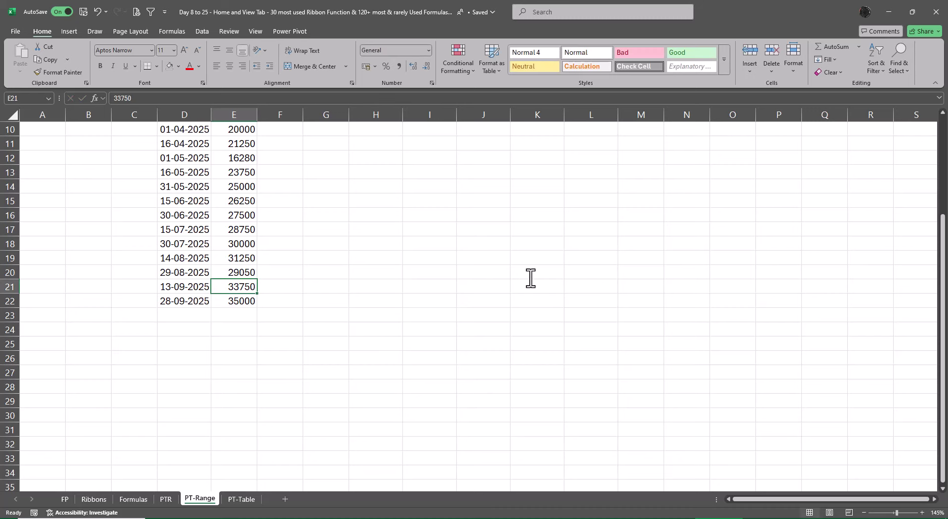
- Look over the extended date and sales range on the PT-Range sheet from its header to its last row
{"action": "key", "text": "Up"}
{"action": "key", "text": "Up"}
{"action": "key", "text": "Up"}
{"action": "key", "text": "Up"}
{"action": "key", "text": "Up"}
{"action": "key", "text": "Up"}
{"action": "key", "text": "Up"}
{"action": "key", "text": "Up"}
{"action": "key", "text": "Up"}
{"action": "key", "text": "Up"}
{"action": "key", "text": "Up"}
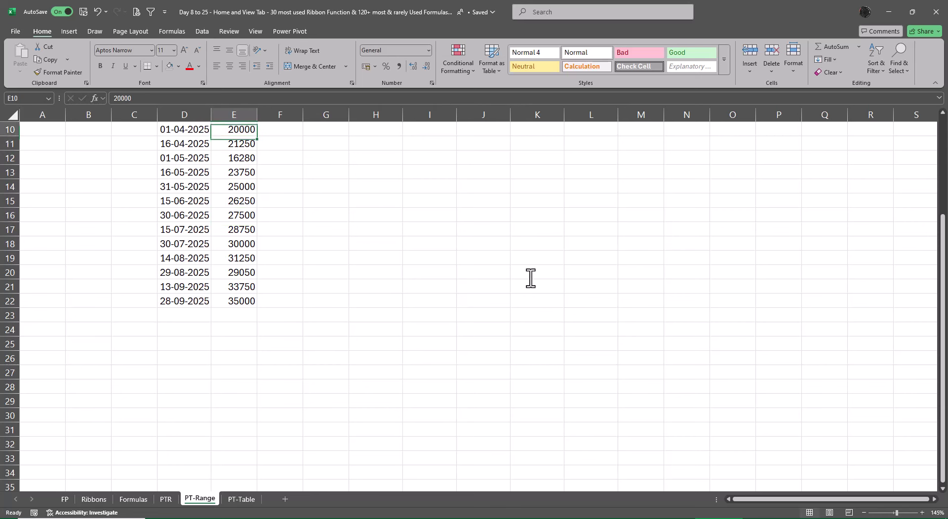
{"action": "key", "text": "Up"}
{"action": "key", "text": "Up"}
{"action": "key", "text": "Up"}
{"action": "key", "text": "Up"}
{"action": "key", "text": "Up"}
{"action": "key", "text": "Up"}
{"action": "key", "text": "Up"}
{"action": "key", "text": "Up"}
{"action": "key", "text": "Up"}
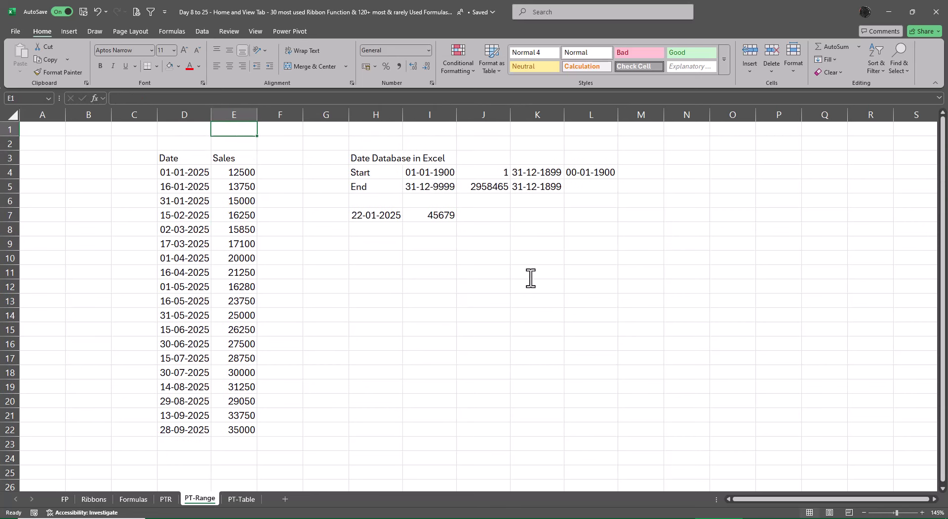
{"action": "key", "text": "Down"}
{"action": "key", "text": "Down"}
{"action": "key", "text": "Down"}
{"action": "key", "text": "Down"}
{"action": "key", "text": "Down"}
{"action": "key", "text": "Down"}
{"action": "key", "text": "Down"}
{"action": "key", "text": "Down"}
{"action": "key", "text": "Down"}
{"action": "key", "text": "Down"}
{"action": "key", "text": "Down"}
{"action": "key", "text": "Down"}
{"action": "key", "text": "Down"}
{"action": "key", "text": "Down"}
{"action": "key", "text": "Down"}
{"action": "key", "text": "Down"}
{"action": "key", "text": "Down"}
{"action": "key", "text": "Down"}
{"action": "key", "text": "Down"}
{"action": "key", "text": "Down"}
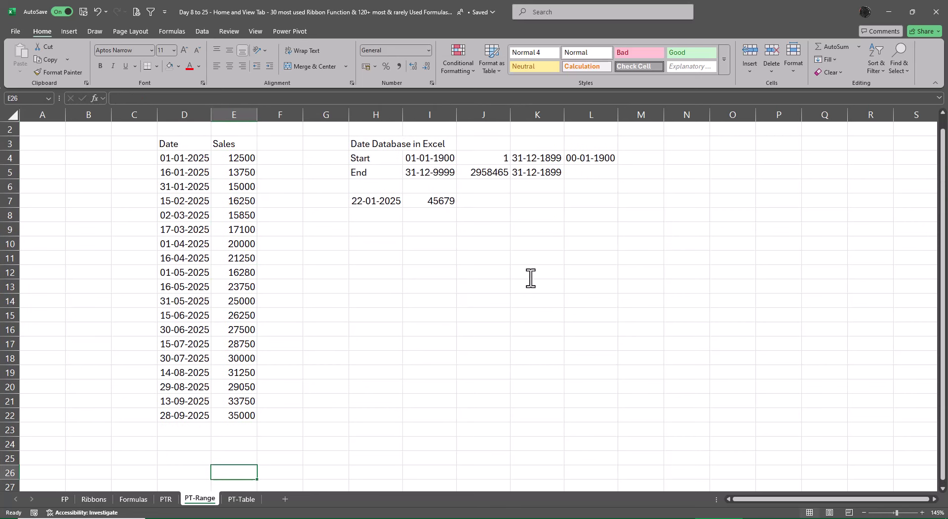
{"action": "key", "text": "Down"}
{"action": "key", "text": "Down"}
{"action": "key", "text": "Down"}
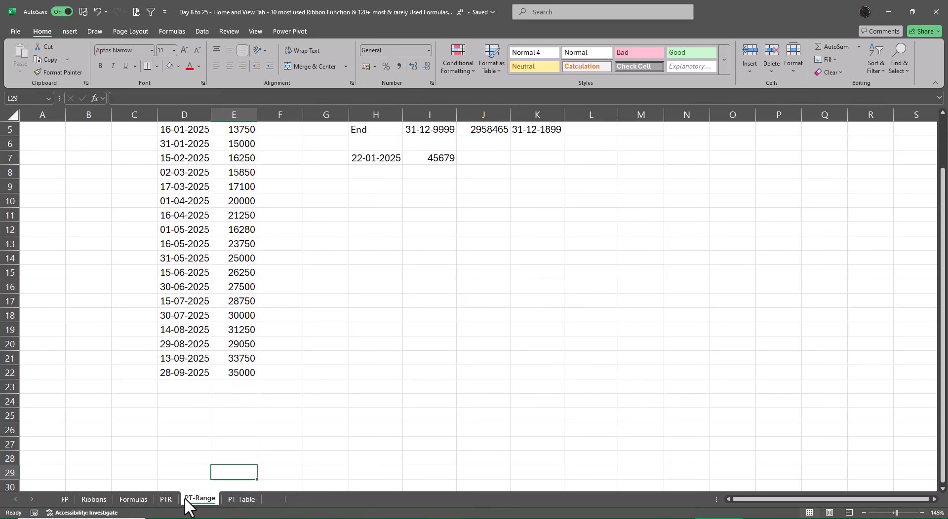
- Refresh the PivotTable on the PTR sheet
{"action": "left_click", "coordinate": [167, 500]}
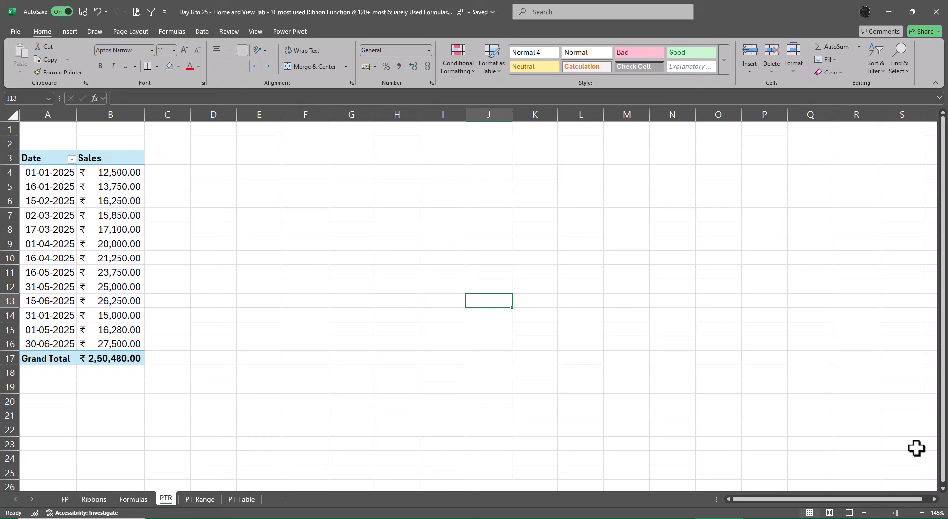
{"action": "right_click", "coordinate": [127, 186]}
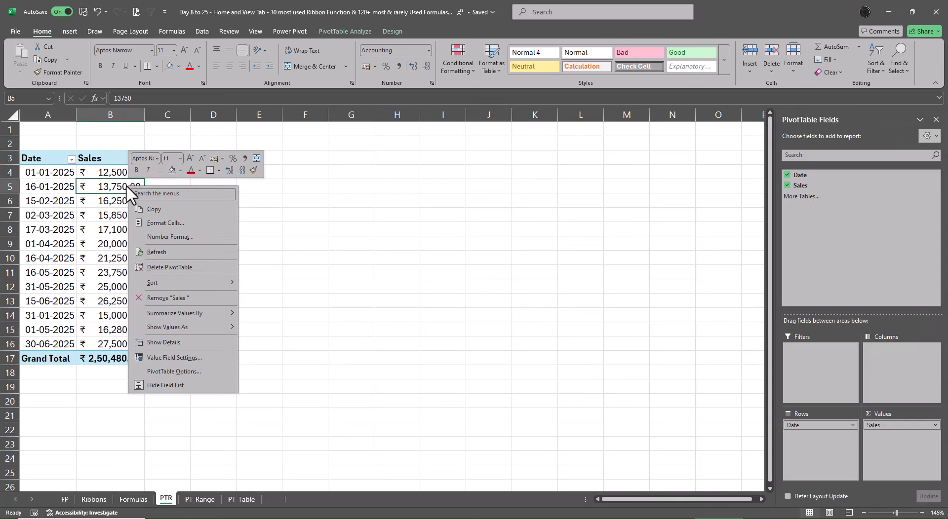
{"action": "left_click", "coordinate": [166, 253]}
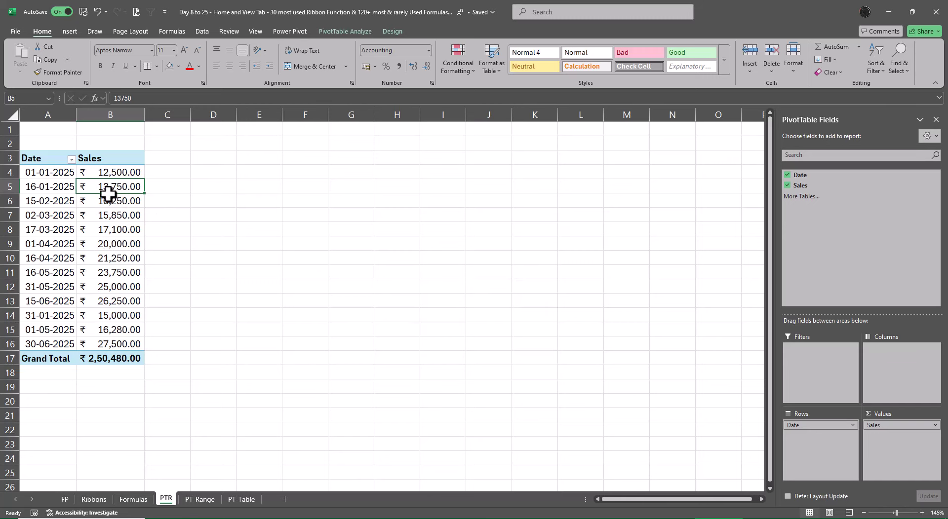
- Change the PivotTable's data source to the range 'PT-Range'!$D$3:$E$22
{"action": "left_click", "coordinate": [345, 30]}
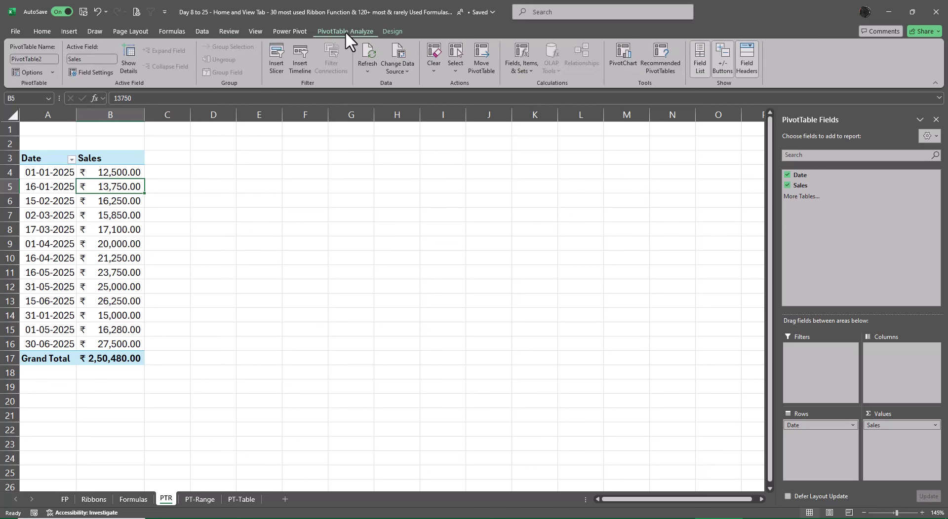
{"action": "left_click", "coordinate": [404, 72]}
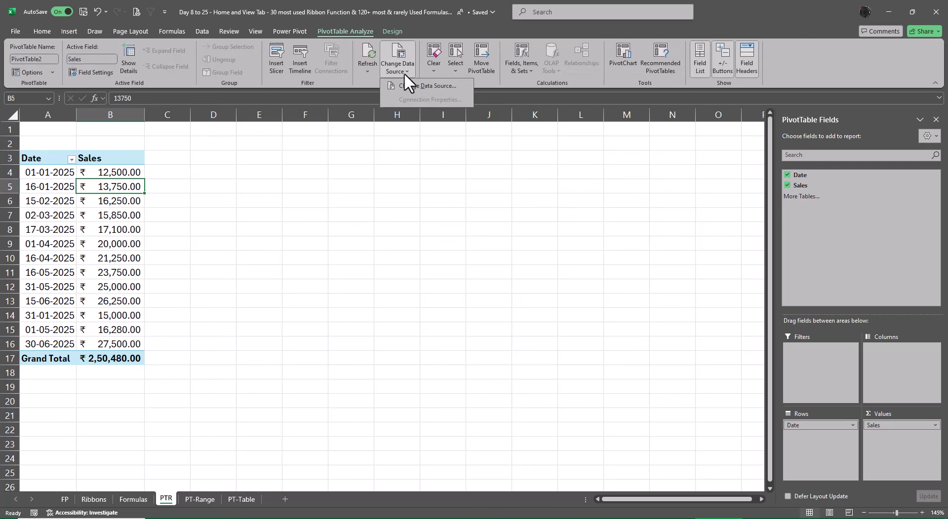
{"action": "left_click", "coordinate": [404, 84]}
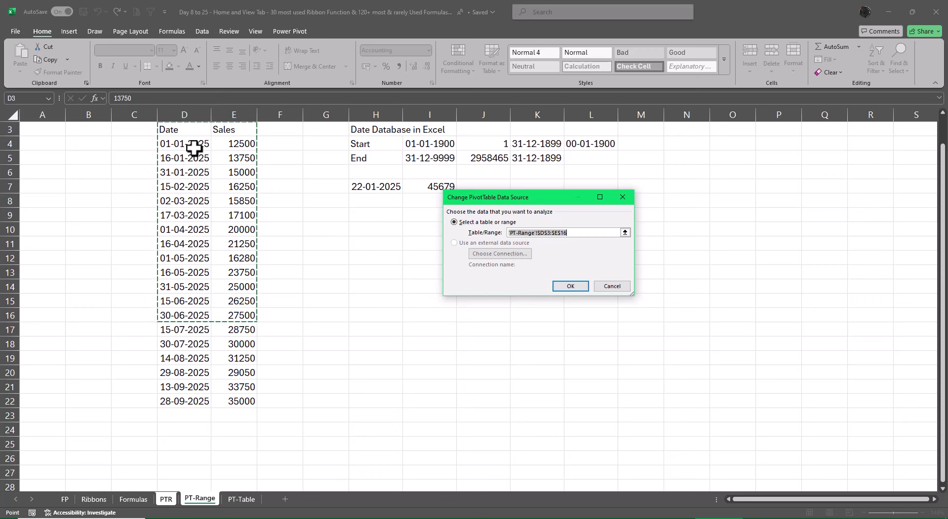
{"action": "left_click_drag", "start_coordinate": [182, 130], "coordinate": [243, 401]}
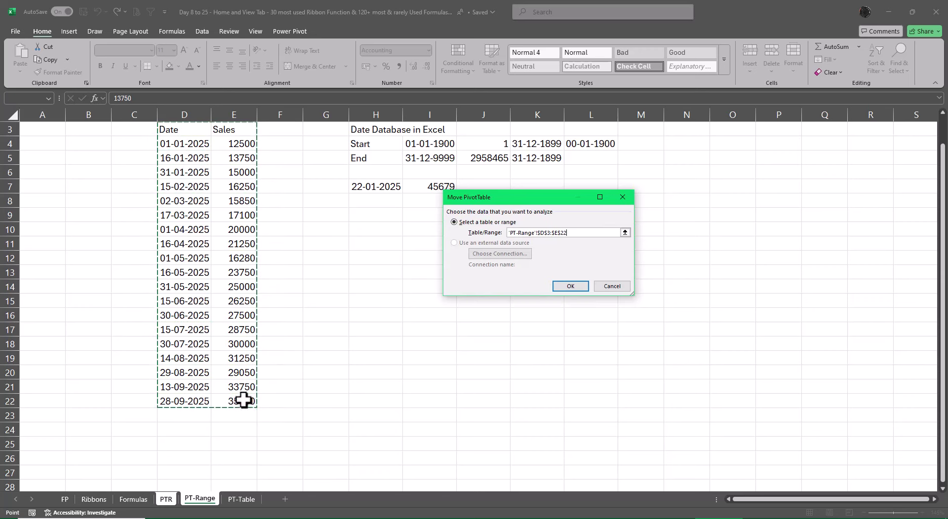
{"action": "left_click", "coordinate": [570, 286]}
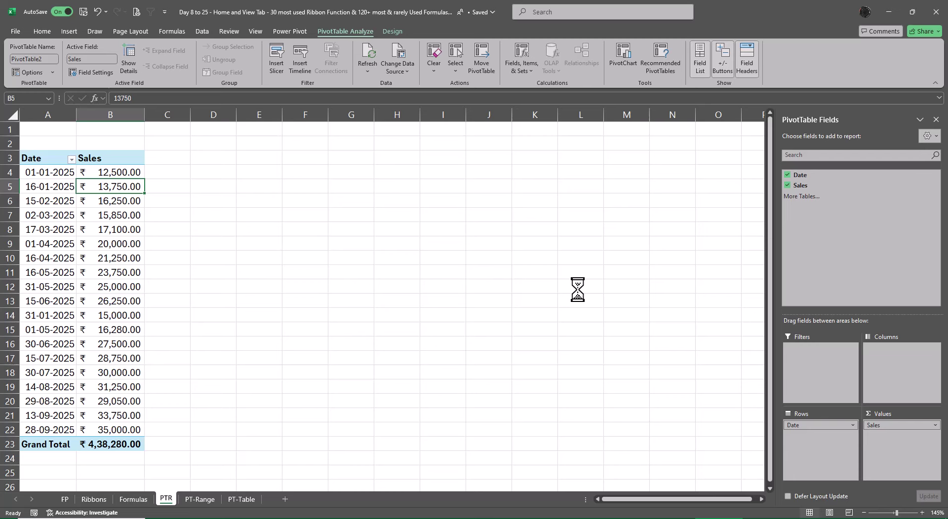
- Group the PivotTable's dates by days and months, and remove the Days (Date) field from the report
{"action": "key", "text": "Up"}
{"action": "key", "text": "Left"}
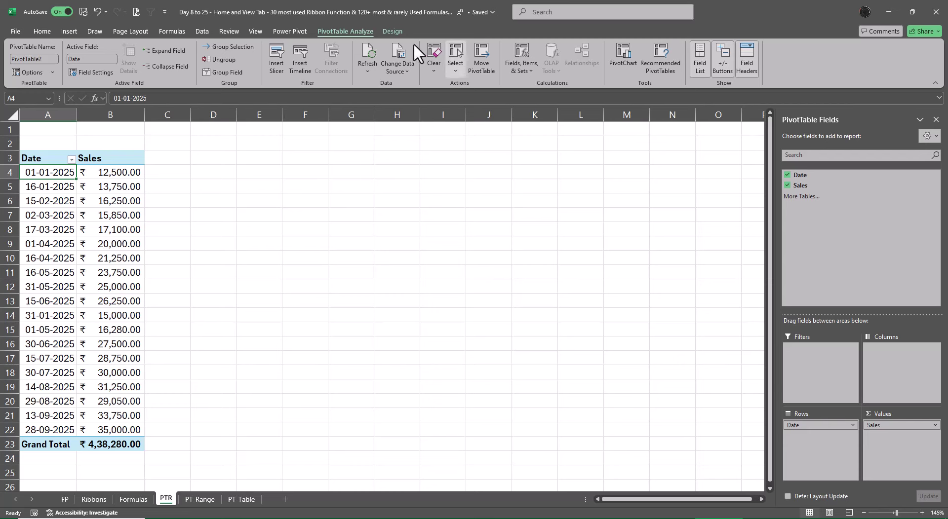
{"action": "right_click", "coordinate": [44, 173]}
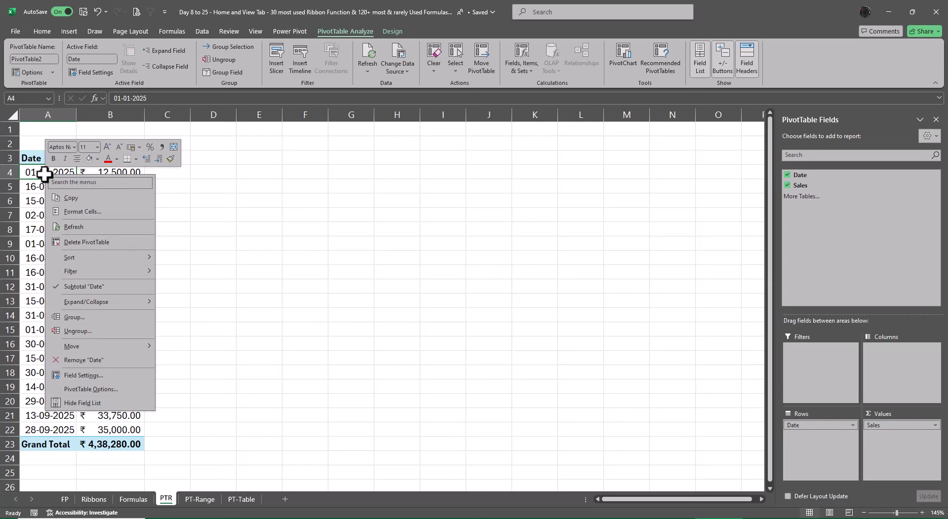
{"action": "left_click", "coordinate": [103, 317]}
{"action": "left_click_drag", "start_coordinate": [101, 242], "coordinate": [423, 180]}
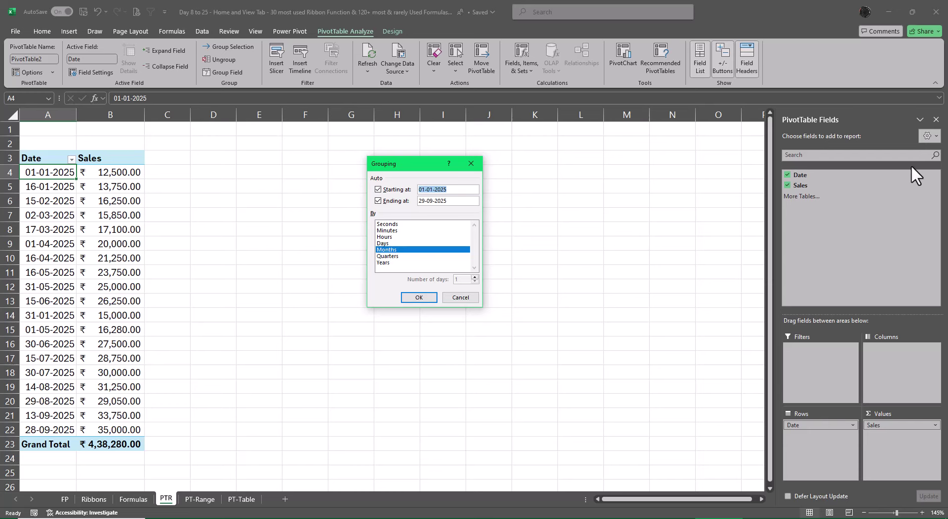
{"action": "left_click", "coordinate": [390, 244]}
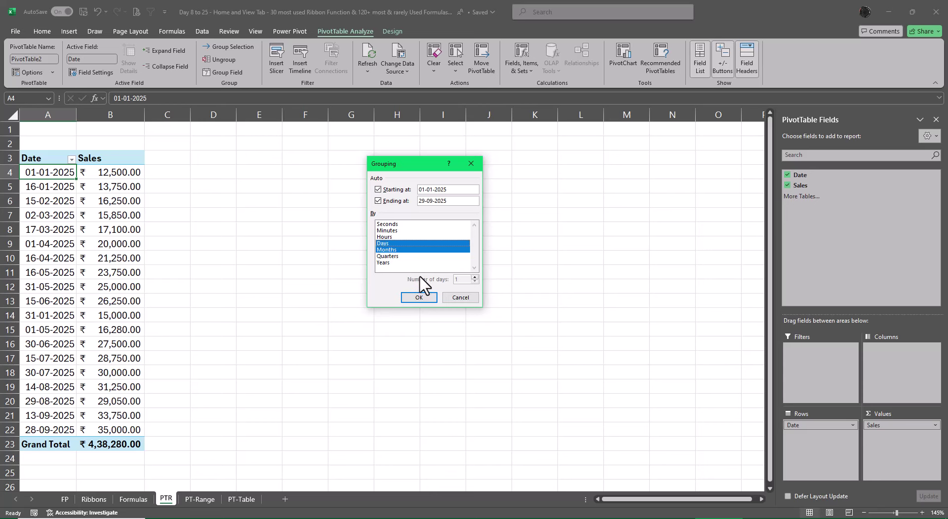
{"action": "left_click", "coordinate": [425, 299]}
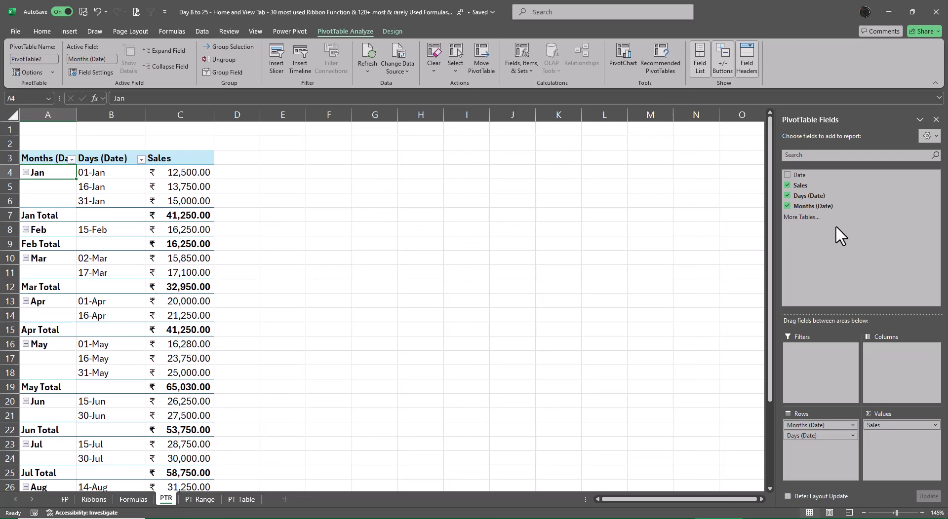
{"action": "left_click", "coordinate": [787, 195]}
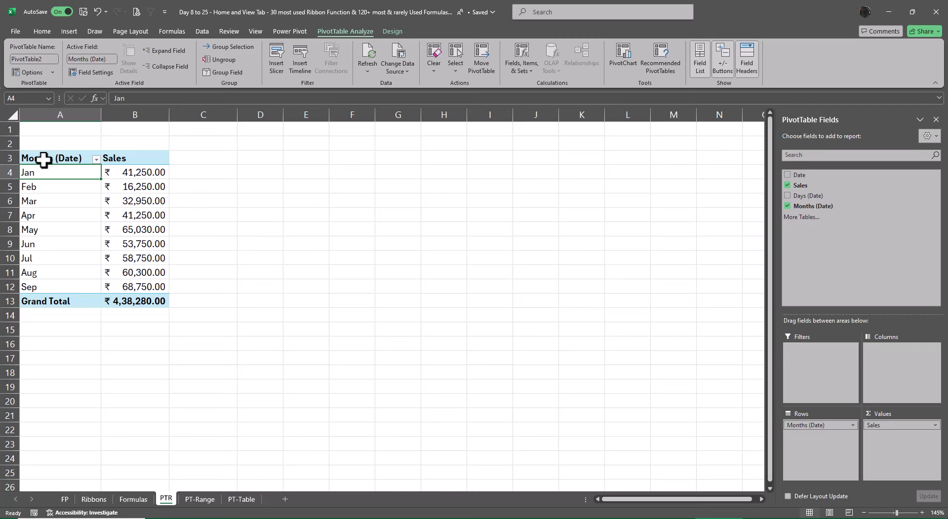
- Rename the PivotTable's Months (Date) row field to Months
{"action": "left_click", "coordinate": [50, 158]}
{"action": "right_click", "coordinate": [49, 159]}
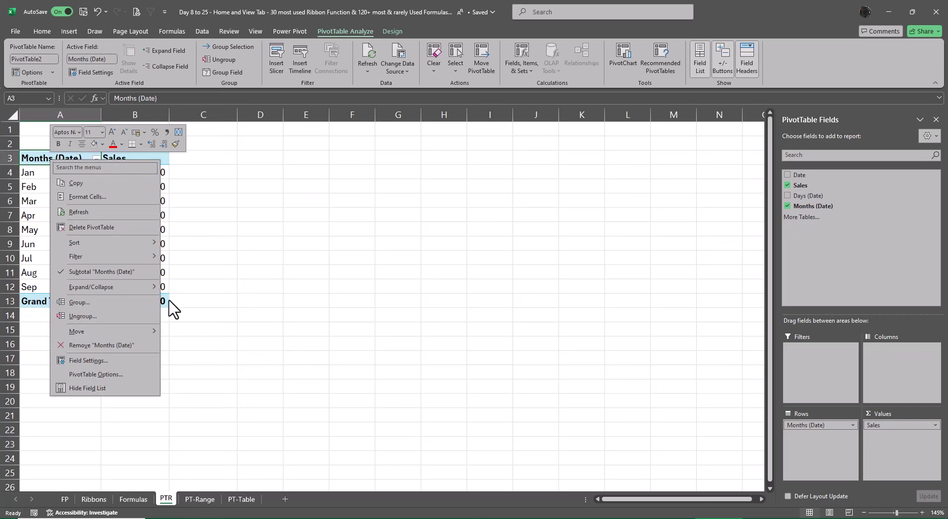
{"action": "left_click", "coordinate": [88, 360]}
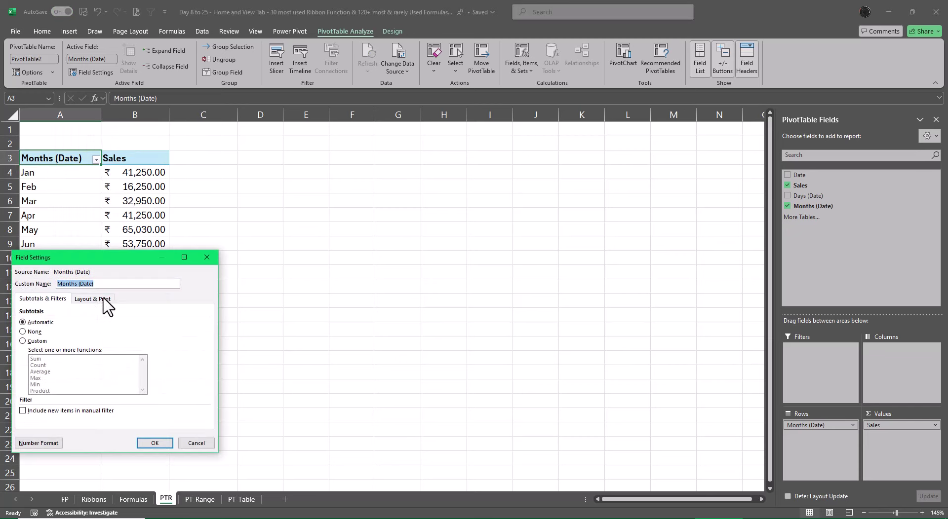
{"action": "left_click", "coordinate": [107, 284]}
{"action": "key", "text": "BackSpace"}
{"action": "key", "text": "BackSpace"}
{"action": "key", "text": "BackSpace"}
{"action": "key", "text": "BackSpace"}
{"action": "key", "text": "BackSpace"}
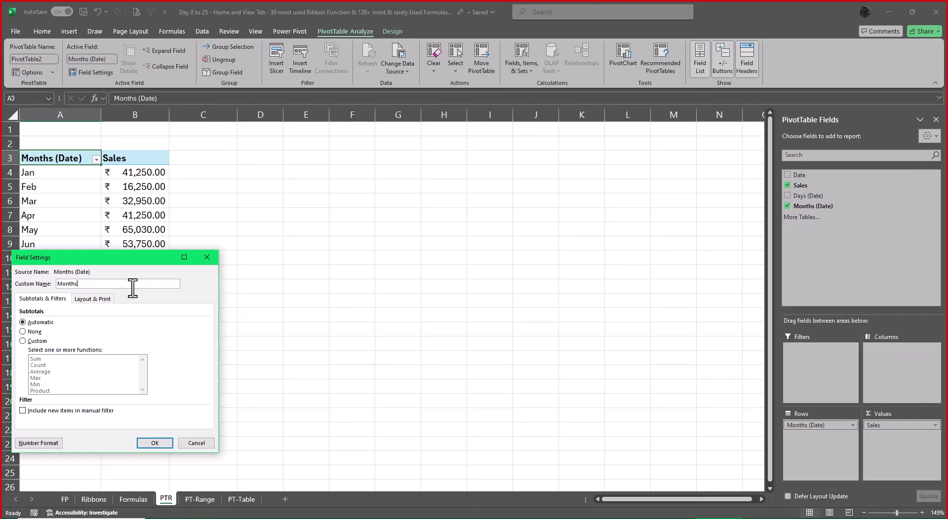
{"action": "key", "text": "Return"}
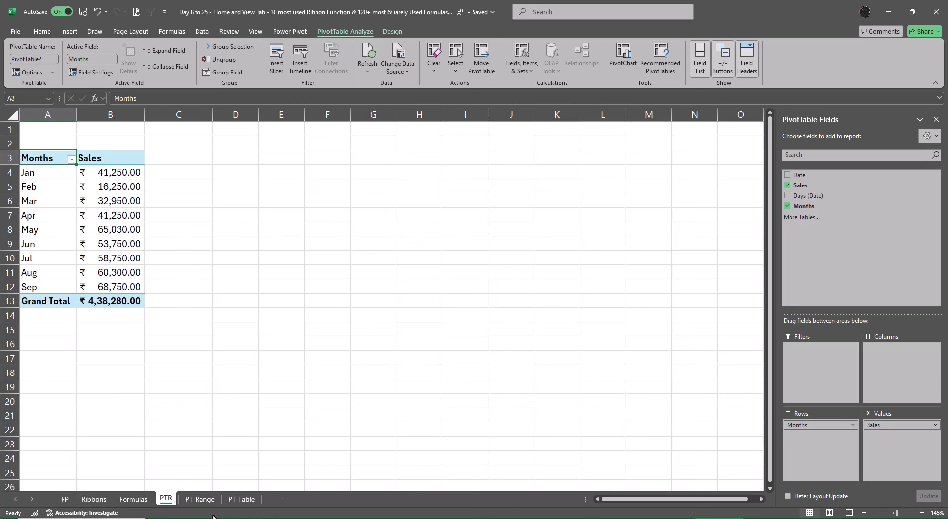
- In the Excel data options, turn off the setting that disables automatic grouping of Date/Time columns in PivotTables
{"action": "left_click", "coordinate": [241, 499]}
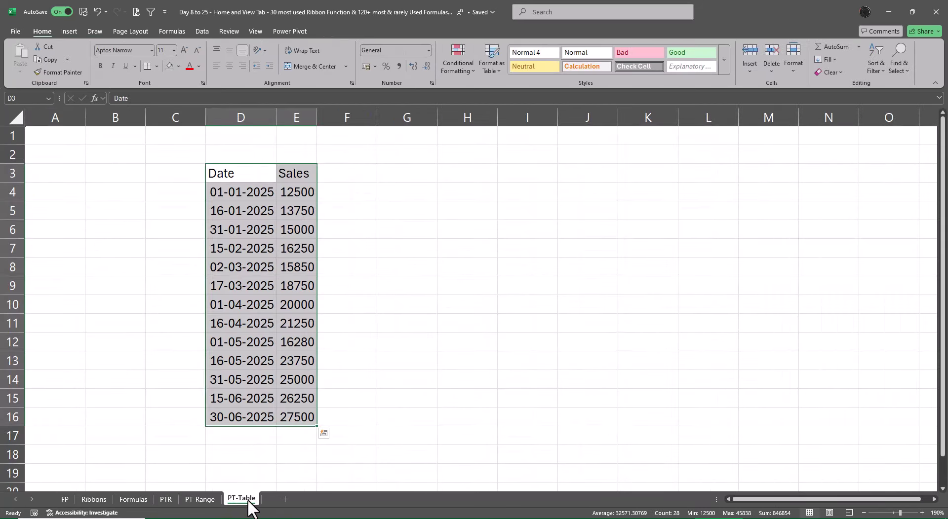
{"action": "left_click", "coordinate": [166, 500]}
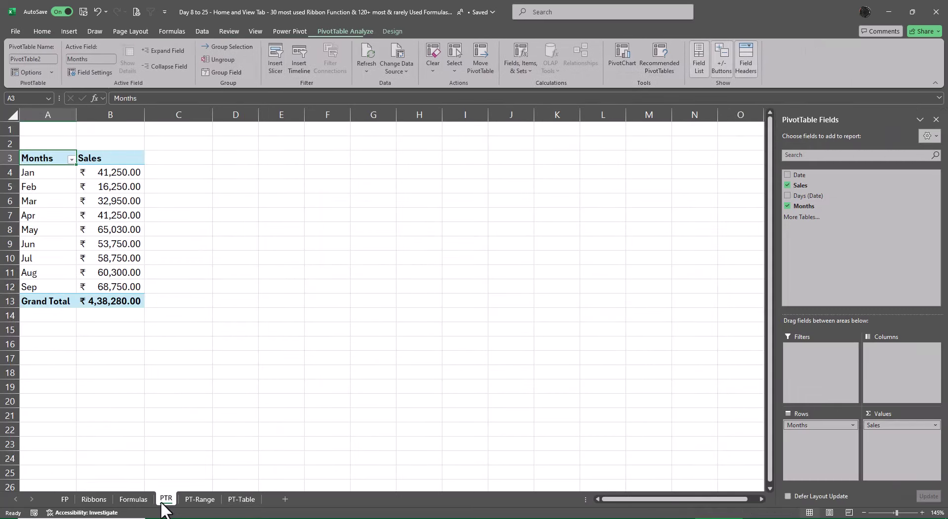
{"action": "left_click", "coordinate": [15, 31]}
{"action": "left_click", "coordinate": [36, 503]}
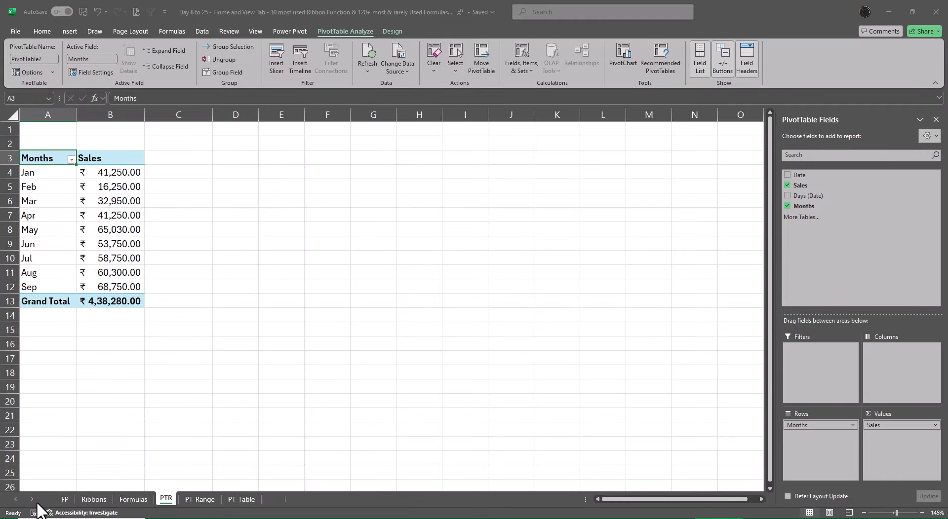
{"action": "left_click", "coordinate": [295, 143]}
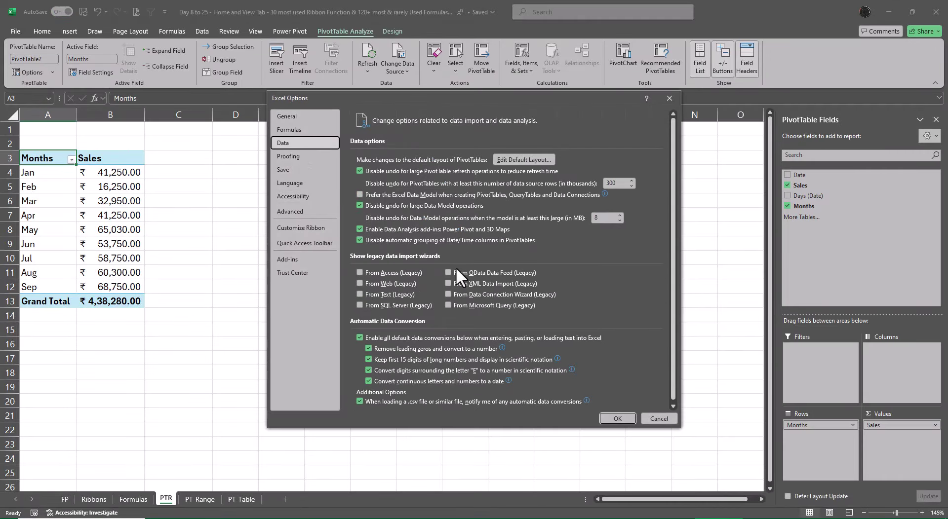
{"action": "left_click", "coordinate": [359, 239]}
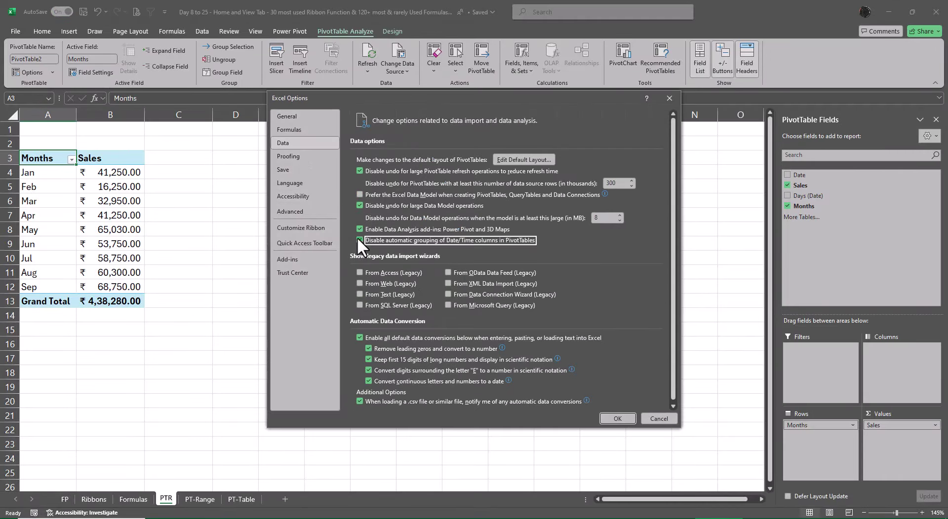
{"action": "left_click", "coordinate": [618, 419]}
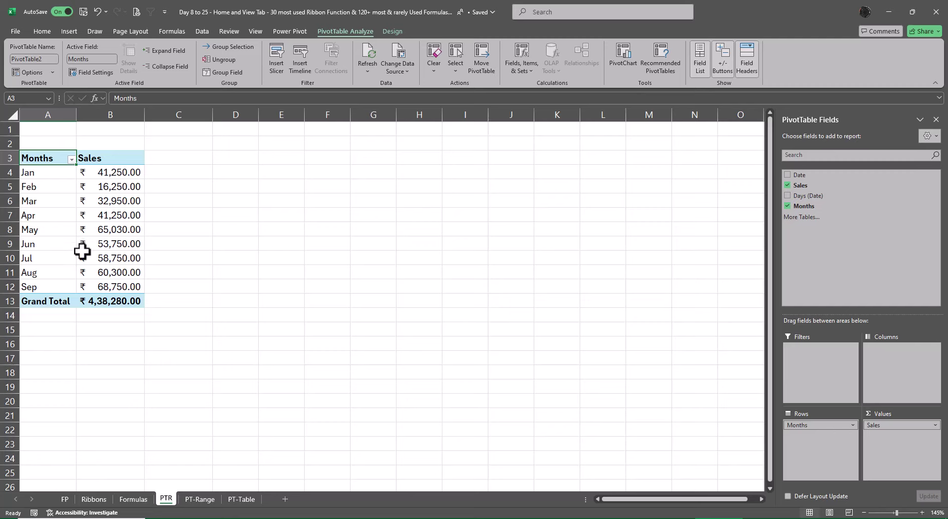
- Convert the date and sales range D3:E16 on the PT-Table sheet into a table with headers
{"action": "left_click", "coordinate": [242, 500]}
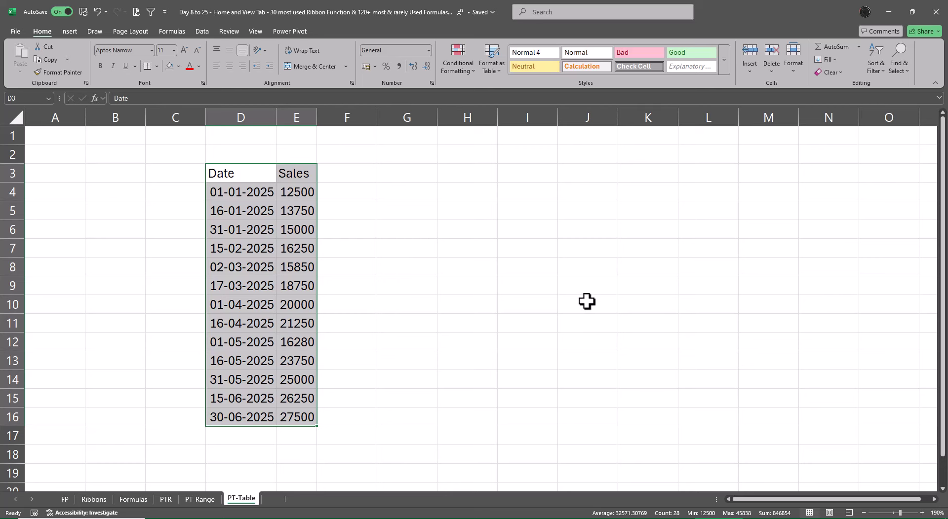
{"action": "key", "text": "ctrl+t"}
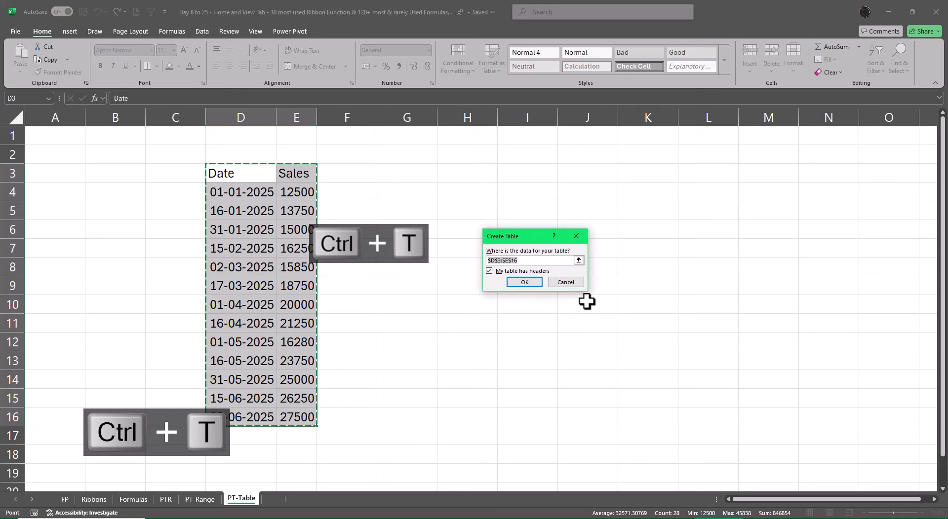
{"action": "key", "text": "Return"}
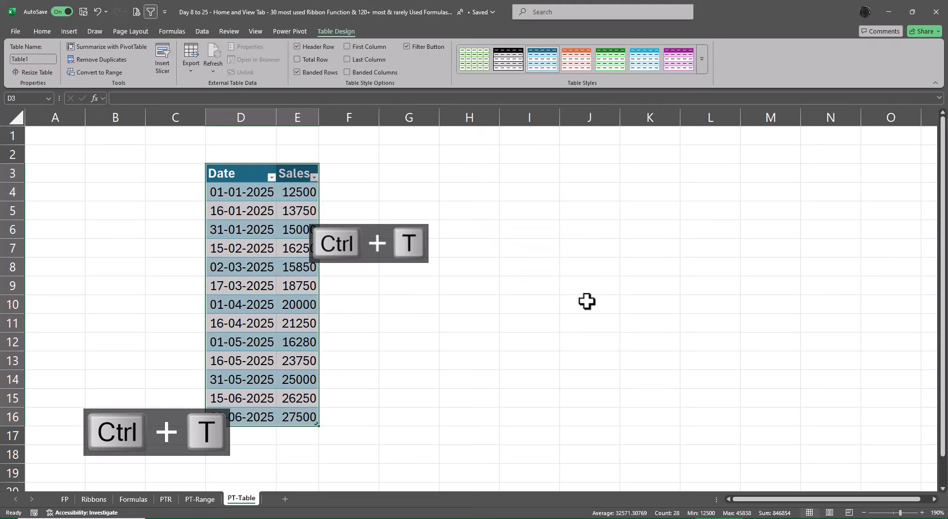
- Name the new date and sales table PT_Table
{"action": "left_click", "coordinate": [48, 60]}
{"action": "key", "text": "BackSpace"}
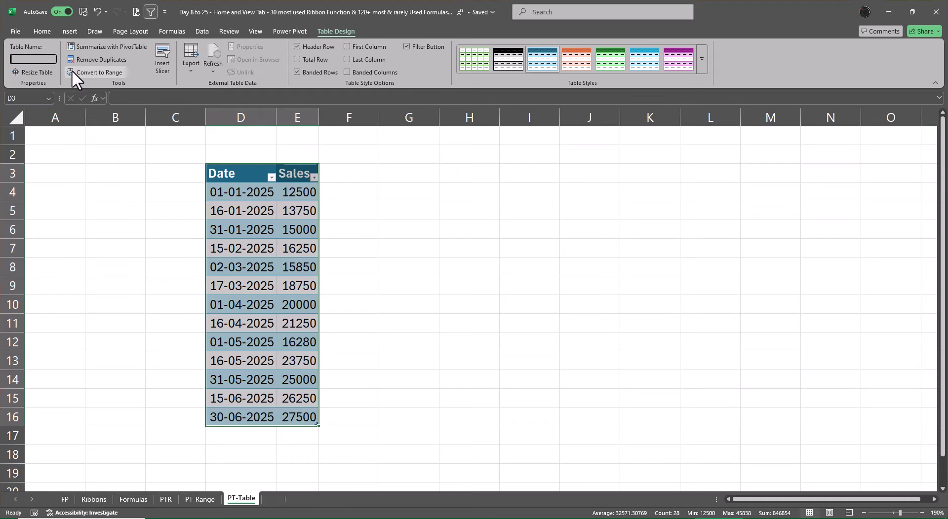
{"action": "type", "text": "PT_Table"}
{"action": "key", "text": "Return"}
{"action": "left_click", "coordinate": [403, 365]}
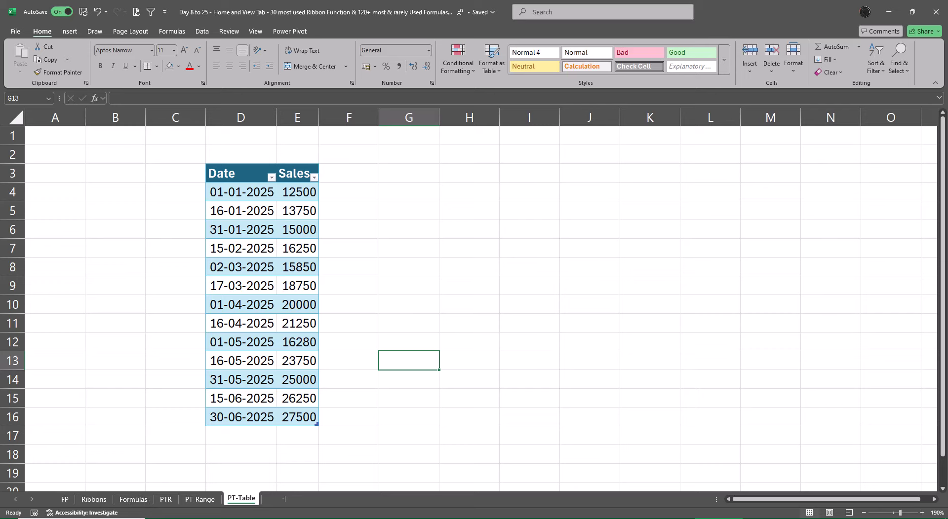
- Insert a PivotTable based on PT_Table in a new worksheet
{"action": "left_click", "coordinate": [249, 178]}
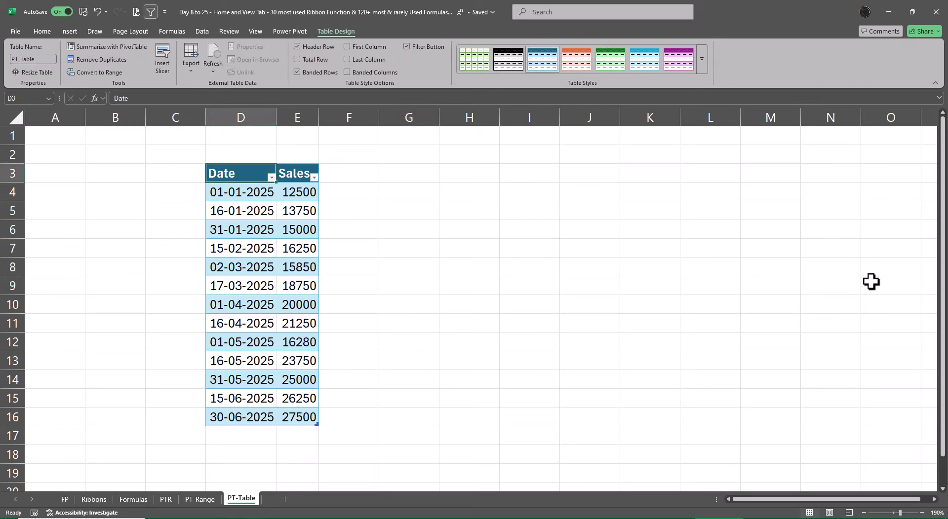
{"action": "key", "text": "alt"}
{"action": "key", "text": "n"}
{"action": "key", "text": "v"}
{"action": "key", "text": "t"}
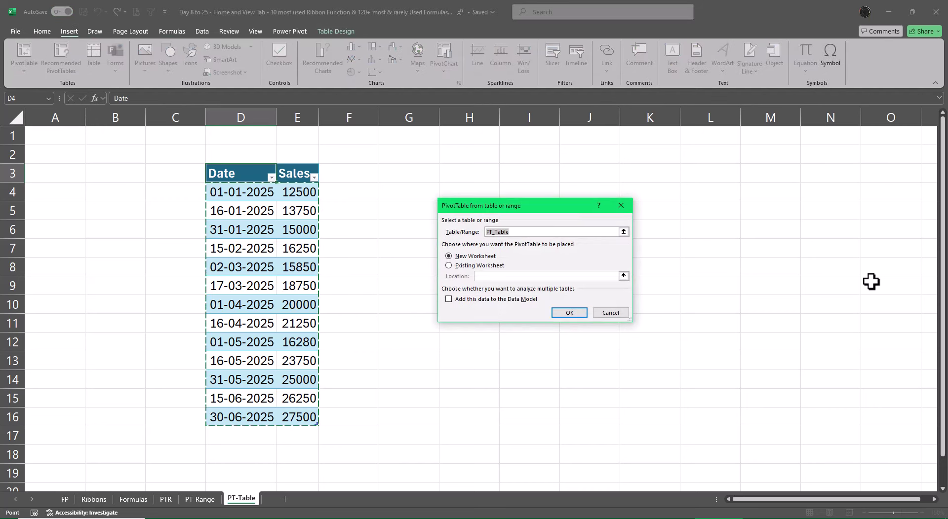
{"action": "left_click_drag", "start_coordinate": [490, 206], "coordinate": [437, 239]}
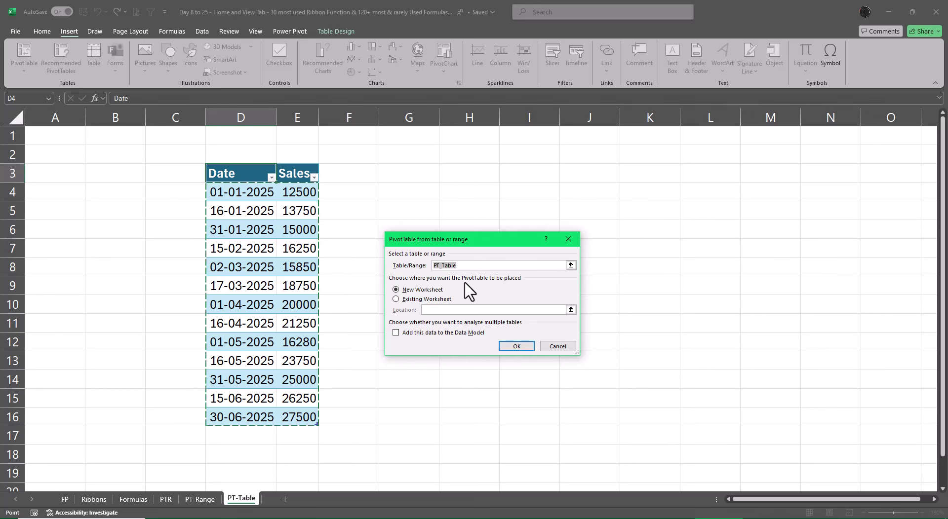
{"action": "left_click", "coordinate": [518, 348]}
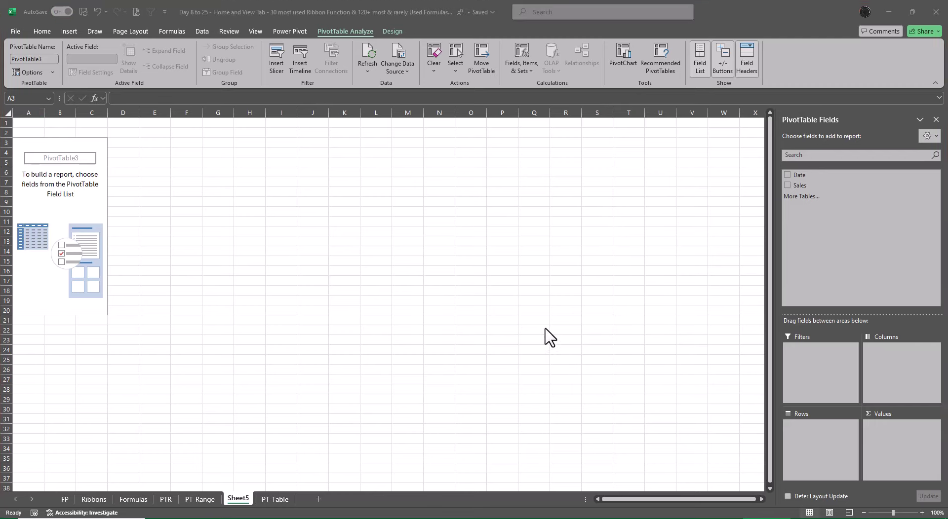
- Add the Date and Sales fields to the PivotTable, keeping only Months (Date) in the rows by removing Date and Days (Date)
{"action": "left_click", "coordinate": [788, 175]}
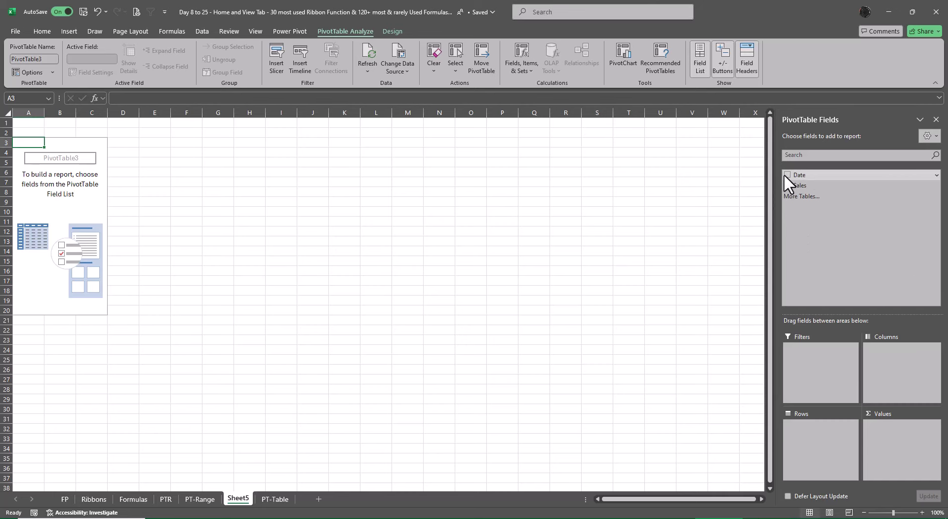
{"action": "left_click", "coordinate": [787, 175]}
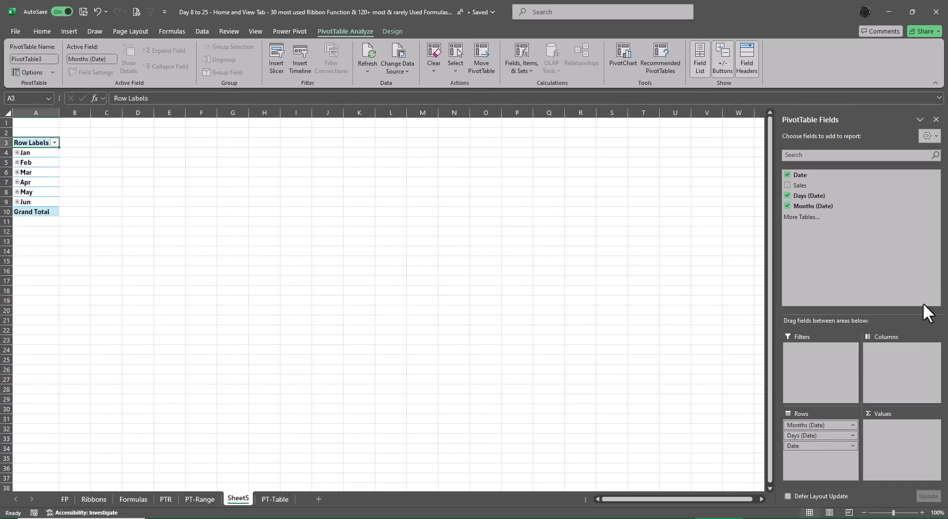
{"action": "left_click", "coordinate": [787, 185]}
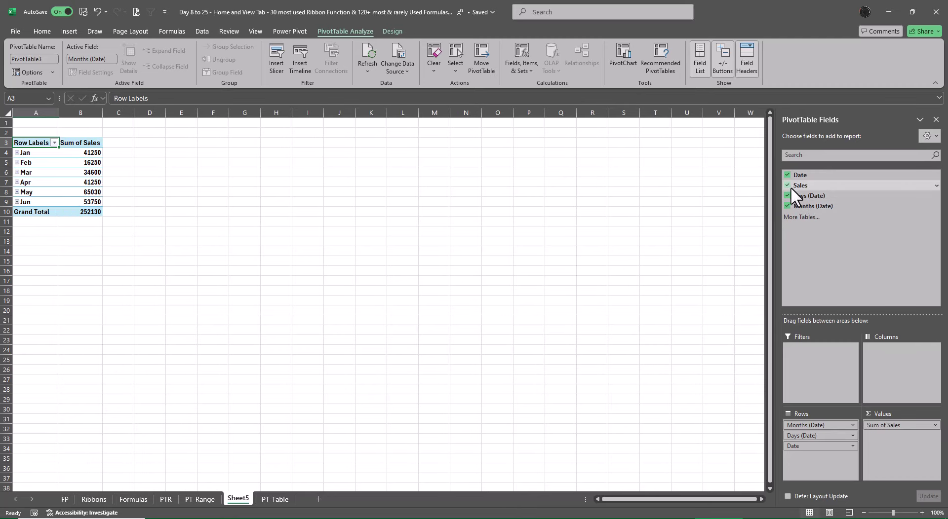
{"action": "left_click", "coordinate": [788, 175]}
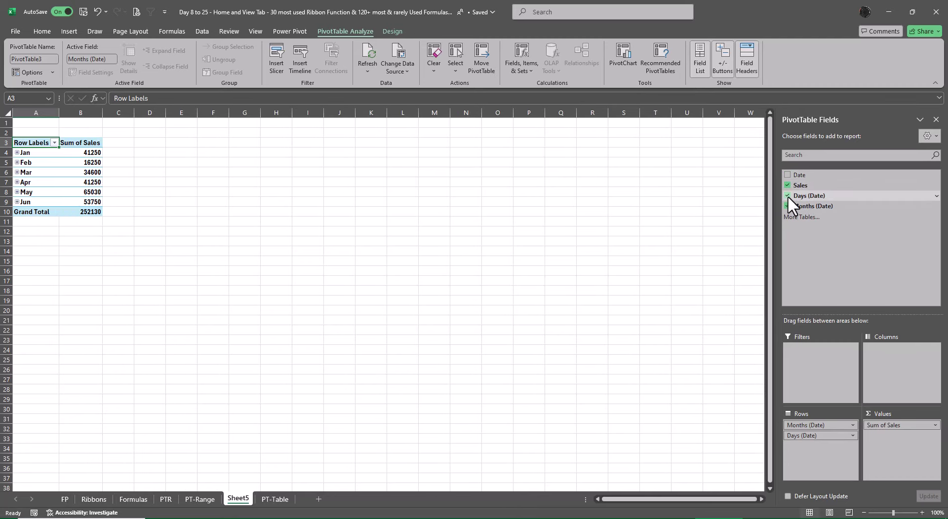
{"action": "left_click", "coordinate": [787, 195]}
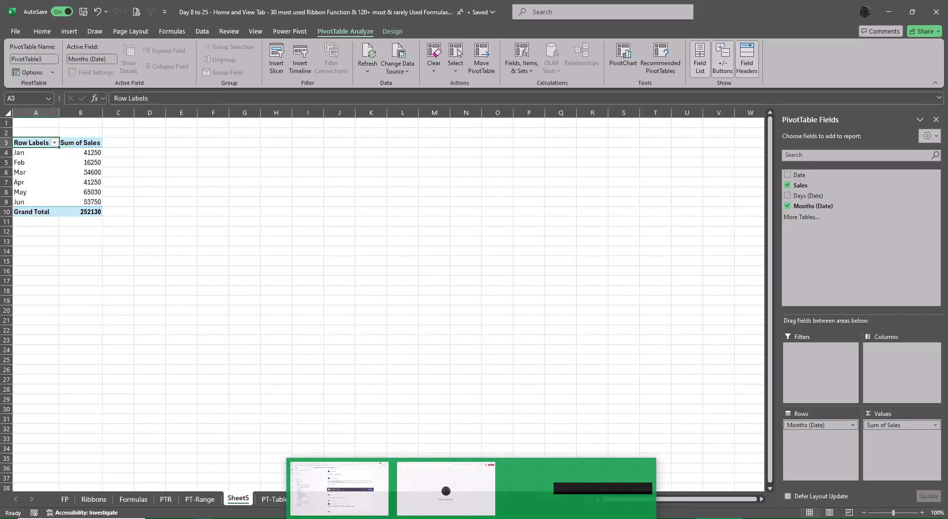
- Set the new PivotTable's report layout to Tabular Form
{"action": "scroll", "coordinate": [193, 404], "scroll_direction": "up", "scroll_amount": 3, "text": "ctrl"}
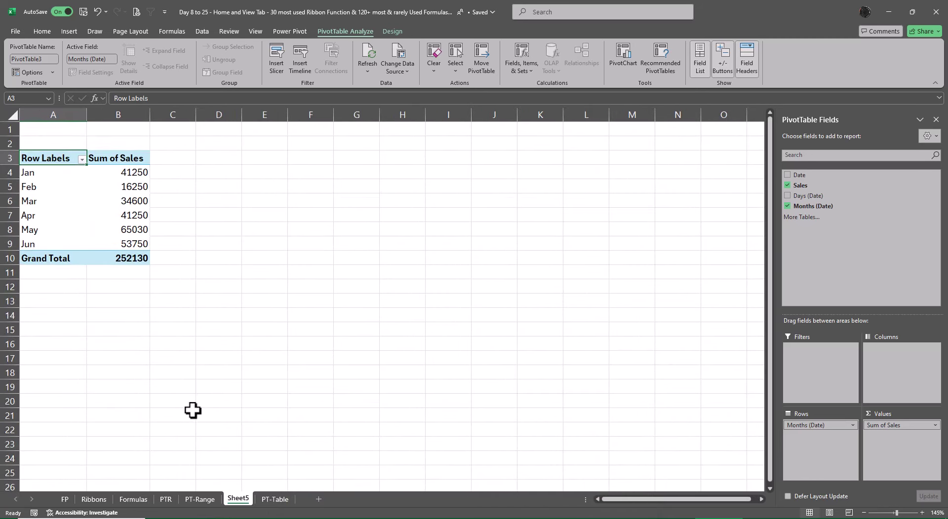
{"action": "scroll", "coordinate": [192, 410], "scroll_direction": "up", "scroll_amount": 2, "text": "ctrl"}
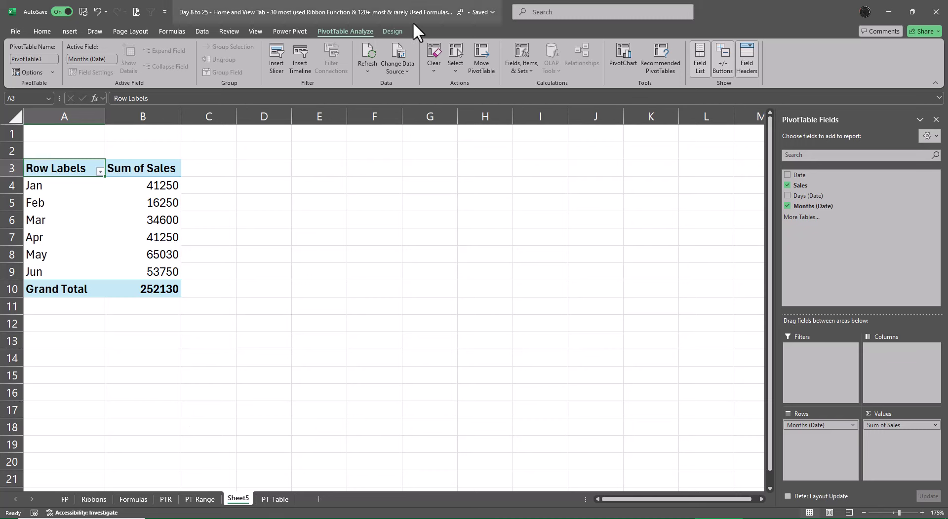
{"action": "left_click", "coordinate": [390, 31]}
{"action": "left_click", "coordinate": [79, 64]}
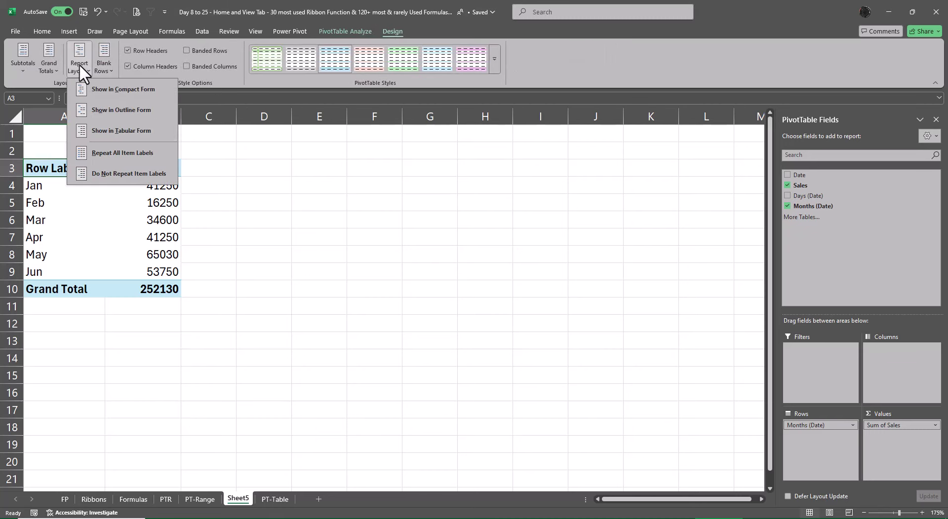
{"action": "left_click", "coordinate": [114, 126]}
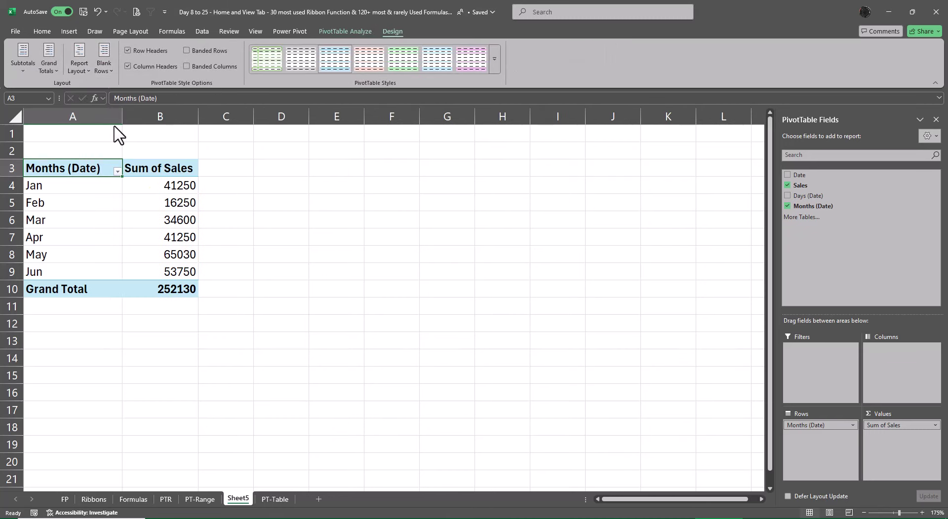
- Rename the Months (Date) row field of the new PivotTable to Months
{"action": "right_click", "coordinate": [99, 168]}
{"action": "left_click", "coordinate": [138, 369]}
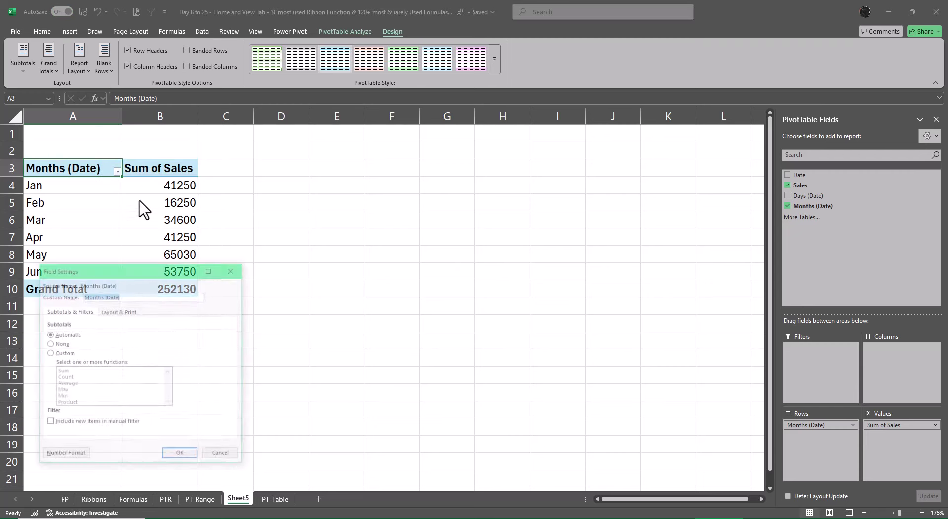
{"action": "left_click", "coordinate": [105, 296]}
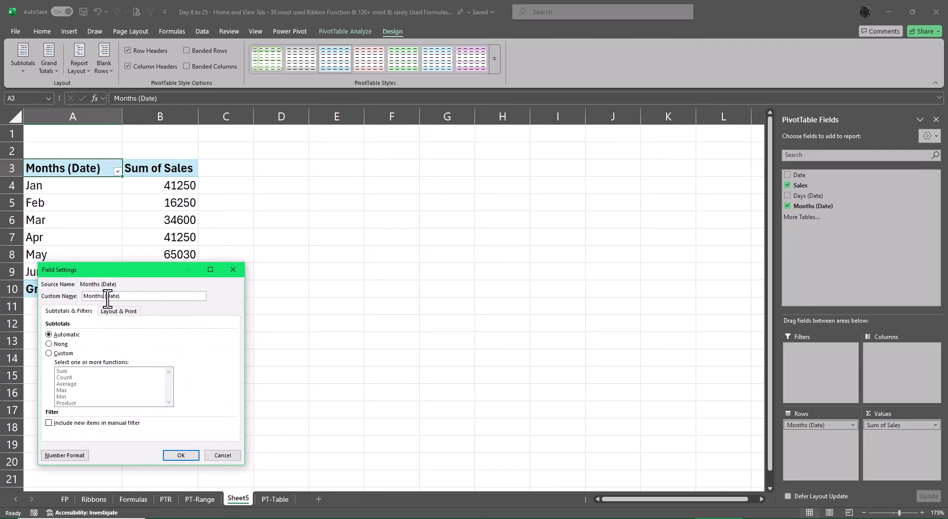
{"action": "left_click_drag", "start_coordinate": [105, 296], "coordinate": [134, 296]}
{"action": "key", "text": "BackSpace"}
{"action": "left_click", "coordinate": [180, 454]}
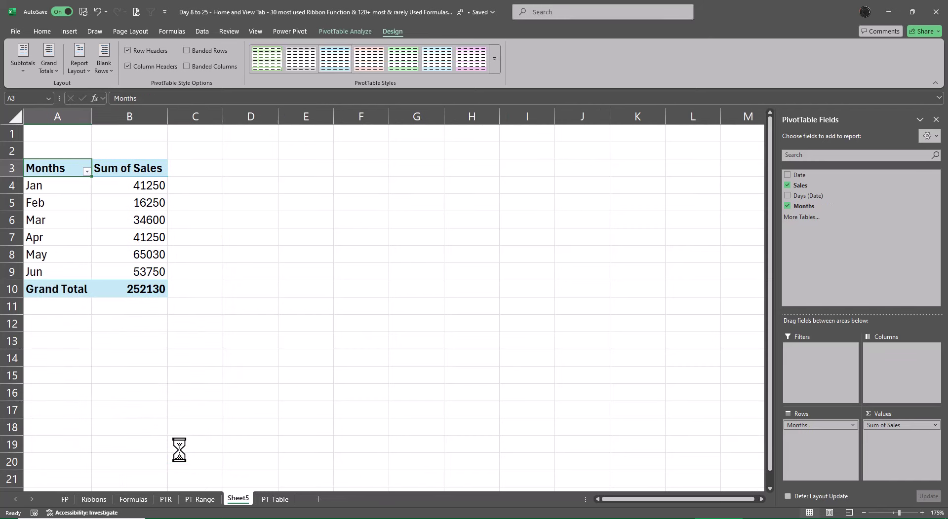
- Change the custom name of the Sum of Sales value field to Sales
{"action": "right_click", "coordinate": [135, 184]}
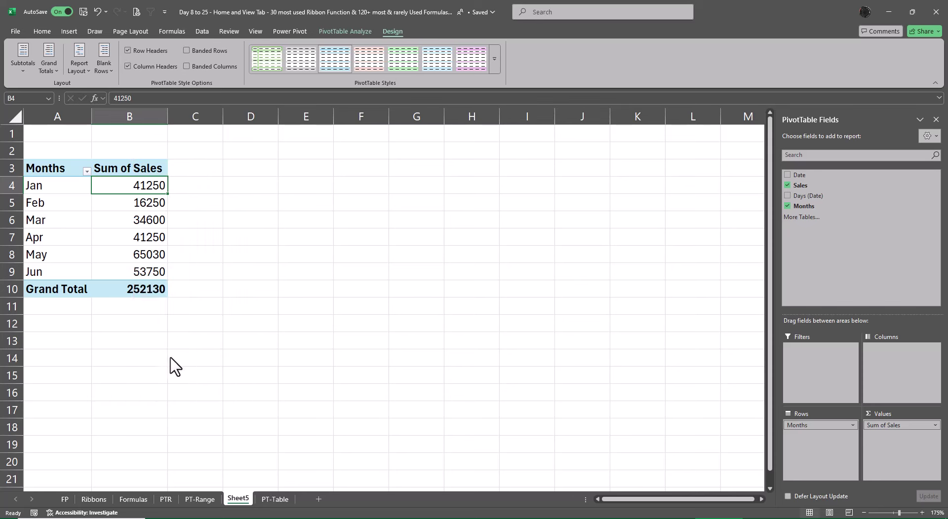
{"action": "left_click", "coordinate": [170, 355]}
{"action": "left_click", "coordinate": [176, 306]}
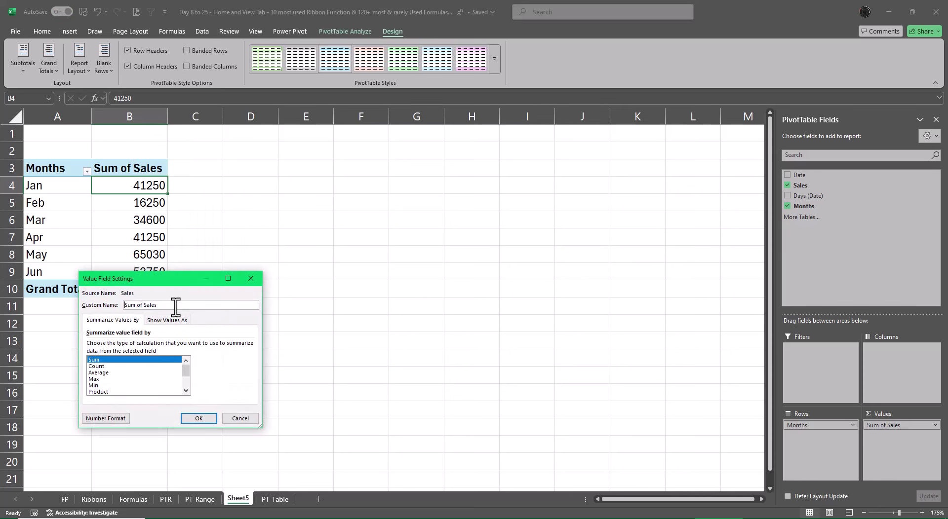
{"action": "key", "text": "Delete"}
{"action": "key", "text": "Delete"}
{"action": "key", "text": "Delete"}
{"action": "key", "text": "Delete"}
{"action": "key", "text": "Delete"}
{"action": "key", "text": "Delete"}
{"action": "key", "text": "Delete"}
- Apply the Accounting number format to the Sales value field and confirm its field settings
{"action": "left_click", "coordinate": [110, 420]}
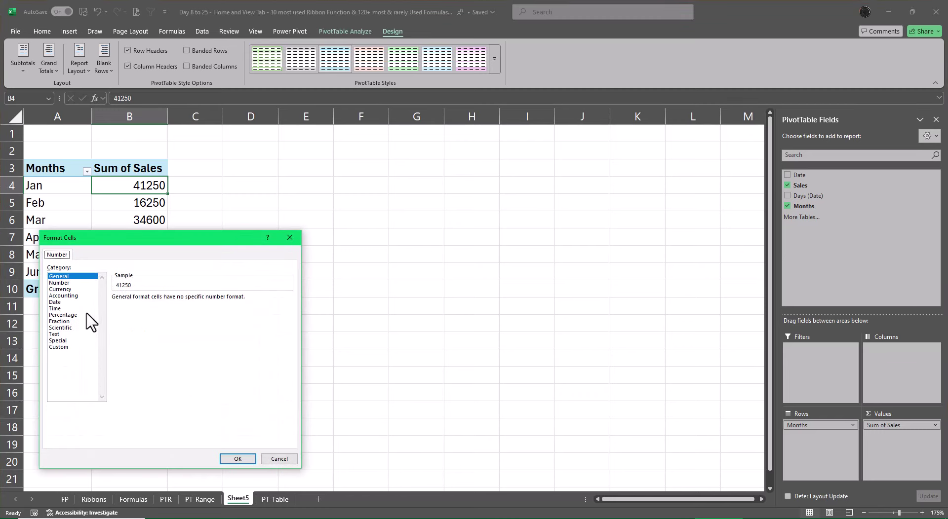
{"action": "left_click", "coordinate": [74, 302]}
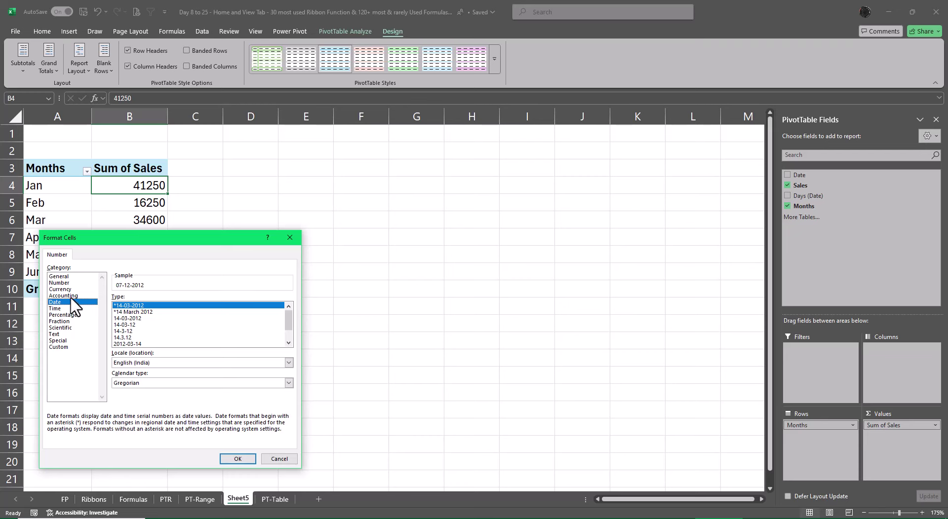
{"action": "left_click", "coordinate": [70, 297]}
{"action": "left_click", "coordinate": [237, 459]}
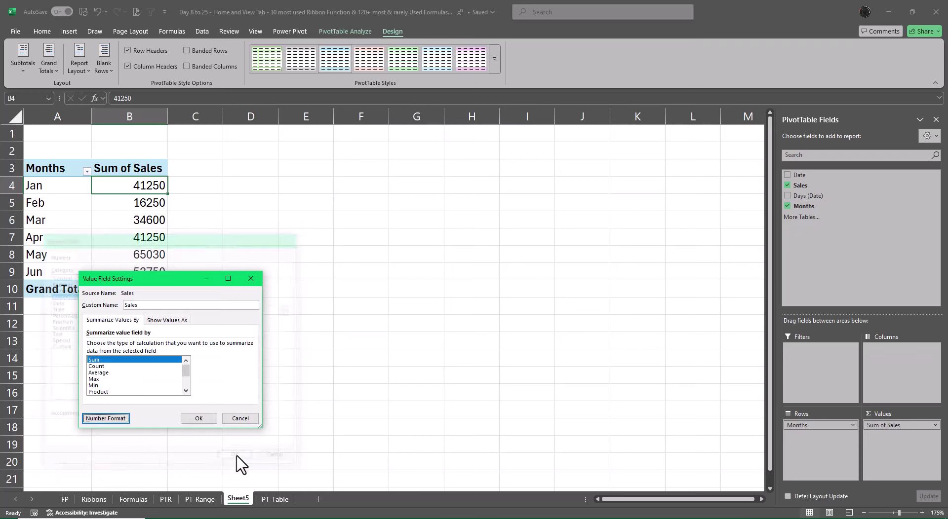
{"action": "left_click", "coordinate": [199, 418]}
{"action": "left_click", "coordinate": [422, 352]}
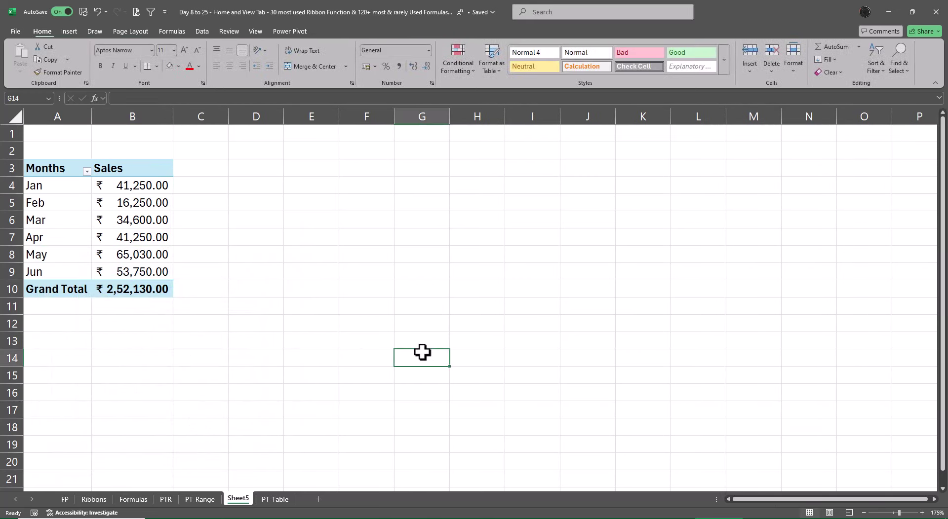
- Copy the 15-07-2025 to 28-09-2025 rows (D17:E22) from PT-Range and paste them directly below the PT-Table table at D17
{"action": "left_click", "coordinate": [154, 241]}
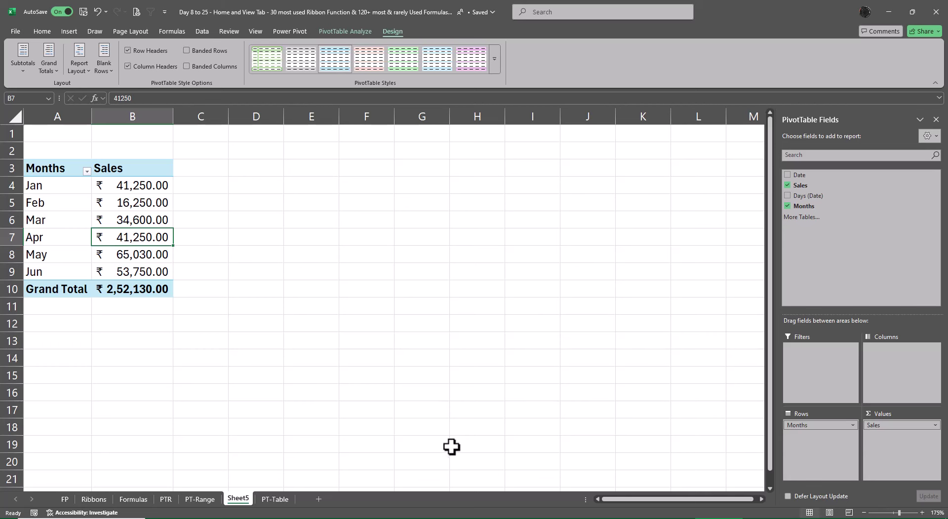
{"action": "left_click", "coordinate": [202, 499]}
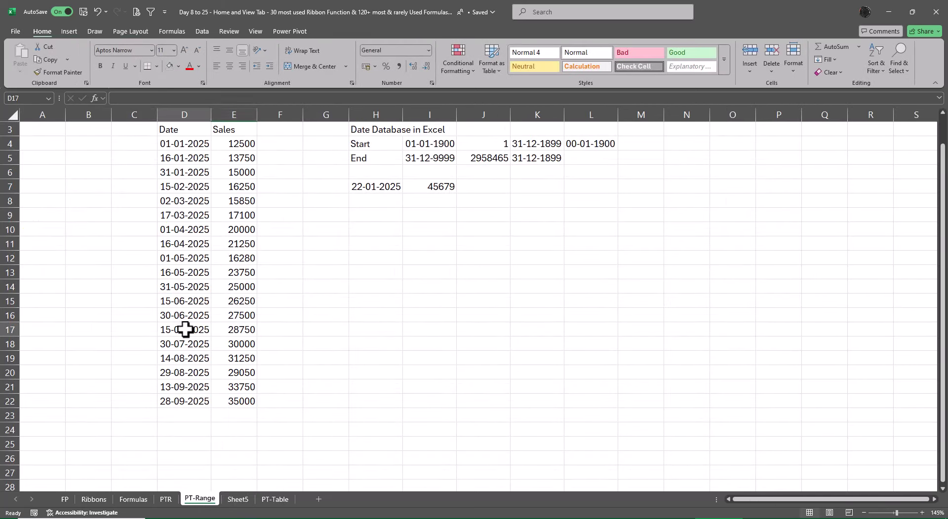
{"action": "left_click_drag", "start_coordinate": [186, 329], "coordinate": [236, 402]}
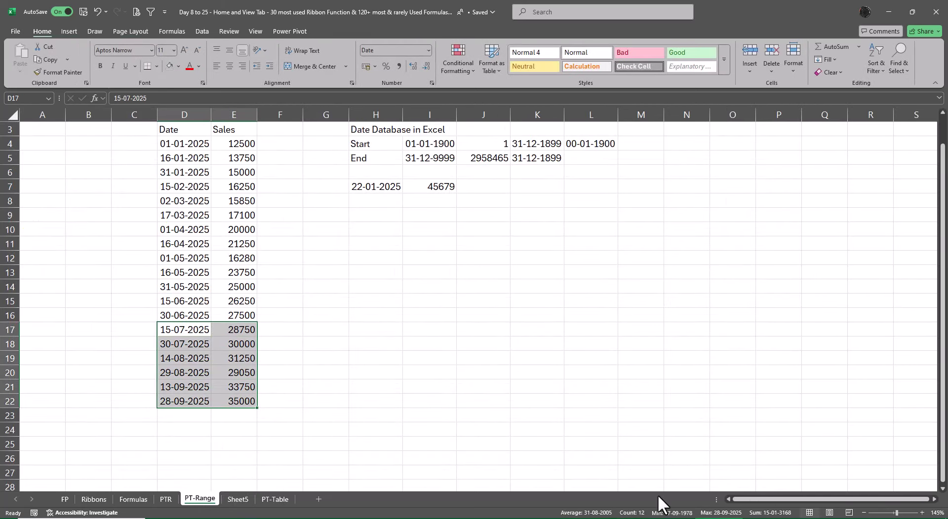
{"action": "key", "text": "ctrl+c"}
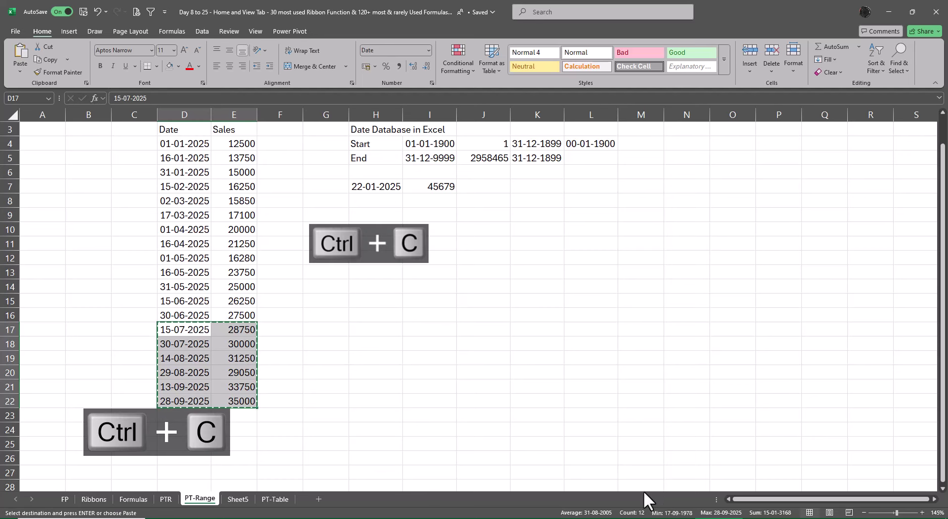
{"action": "left_click", "coordinate": [275, 500]}
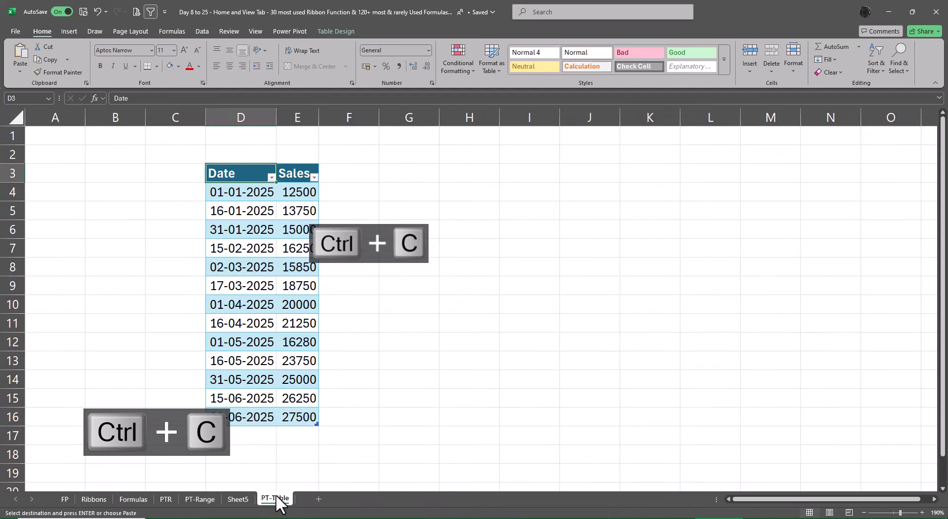
{"action": "scroll", "coordinate": [469, 355], "scroll_direction": "up", "scroll_amount": 2}
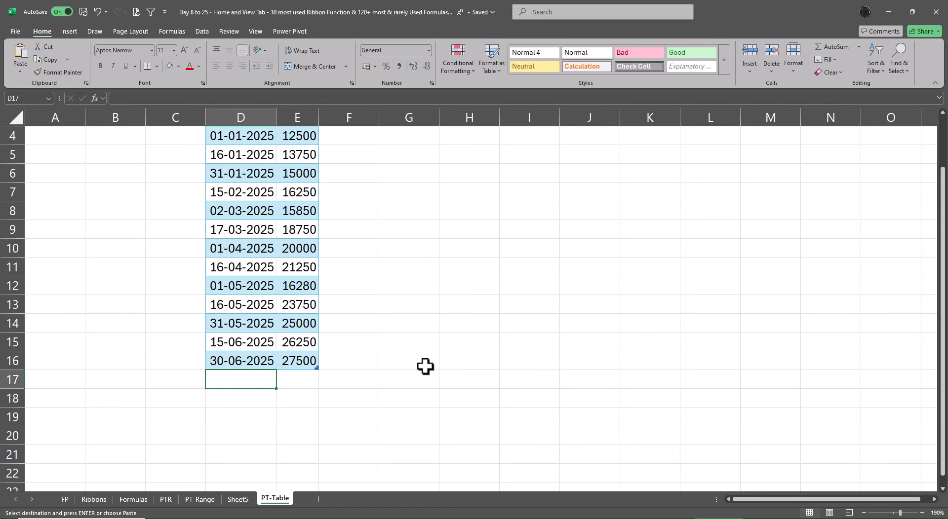
{"action": "scroll", "coordinate": [424, 366], "scroll_direction": "down", "scroll_amount": 2}
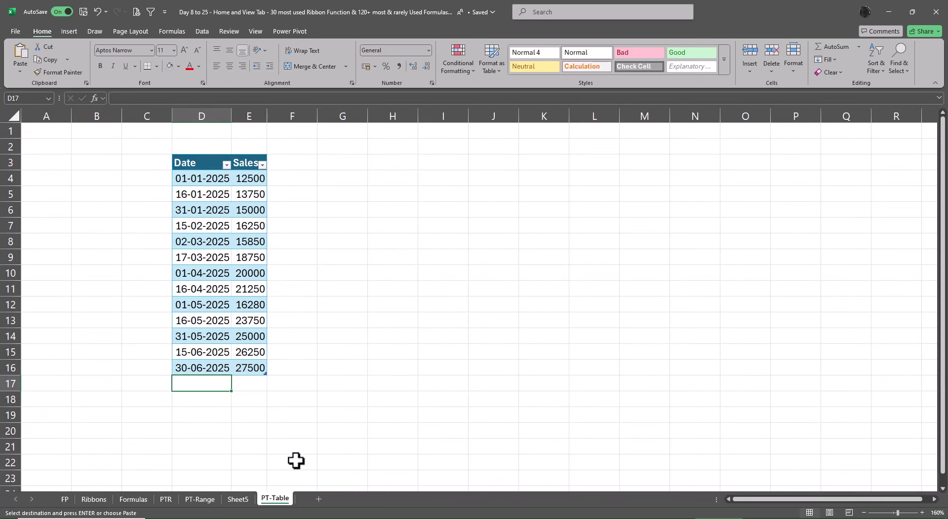
{"action": "key", "text": "ctrl+v"}
{"action": "left_click", "coordinate": [353, 431]}
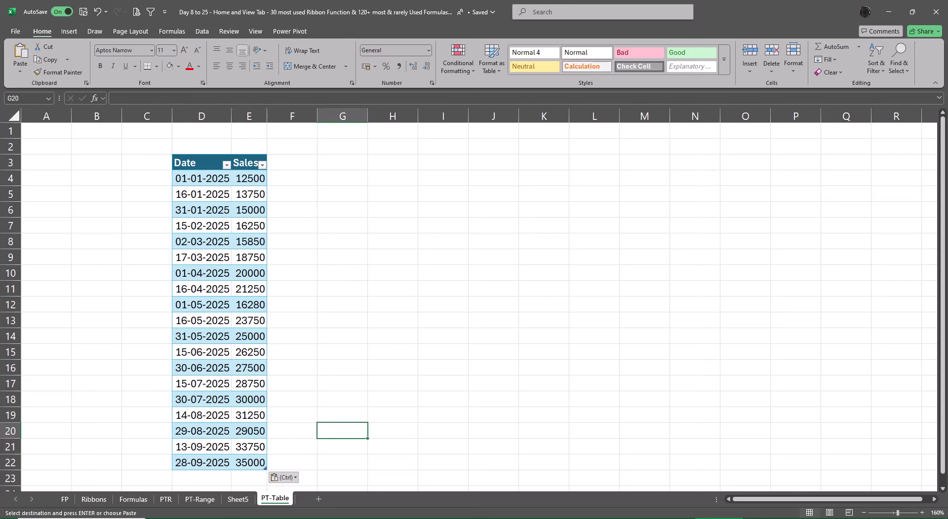
- Rename the Sheet5 worksheet as PTT
{"action": "double_click", "coordinate": [239, 501]}
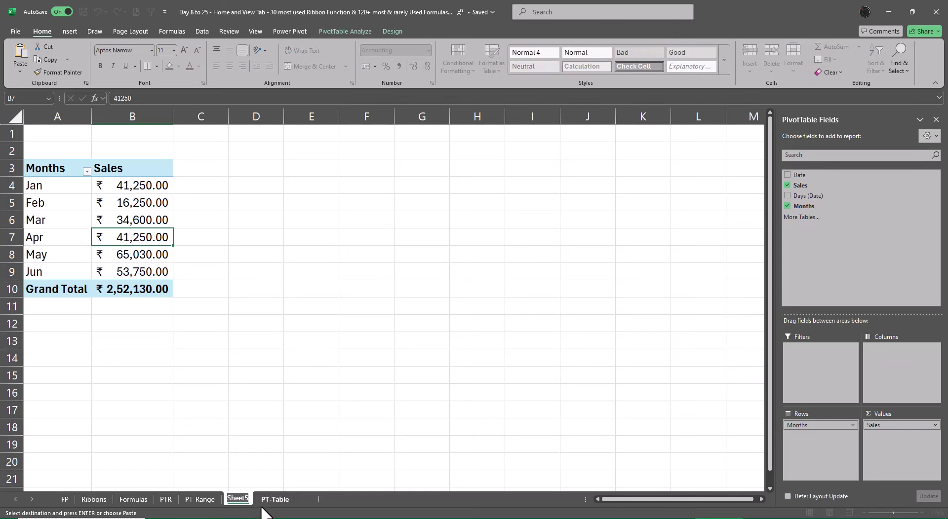
{"action": "type", "text": "PTT"}
{"action": "key", "text": "Return"}
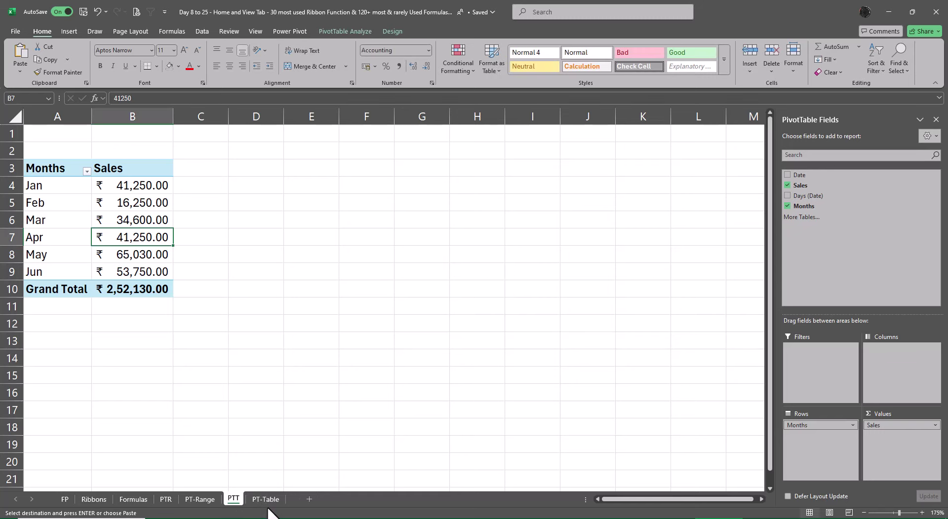
- Refresh the PivotTable on the PTT sheet and compare it with the one on the PTR sheet
{"action": "right_click", "coordinate": [143, 203]}
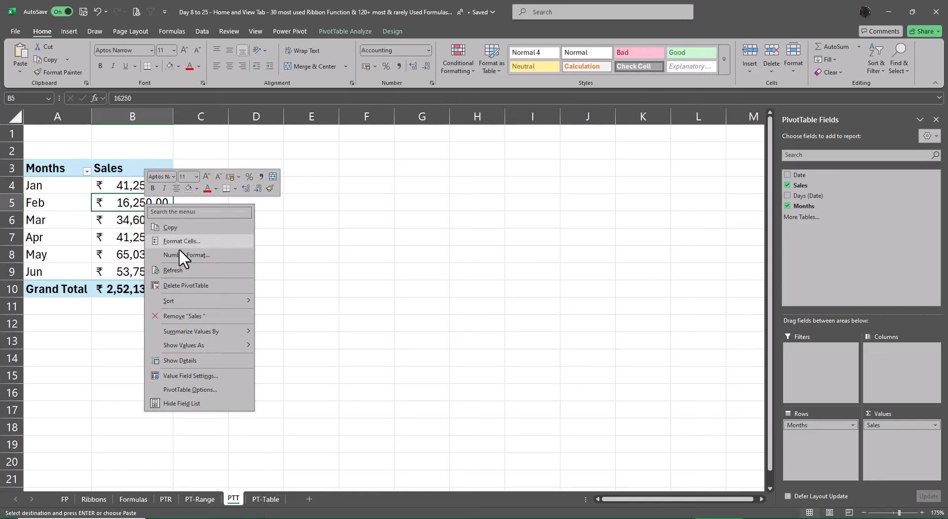
{"action": "left_click", "coordinate": [175, 267]}
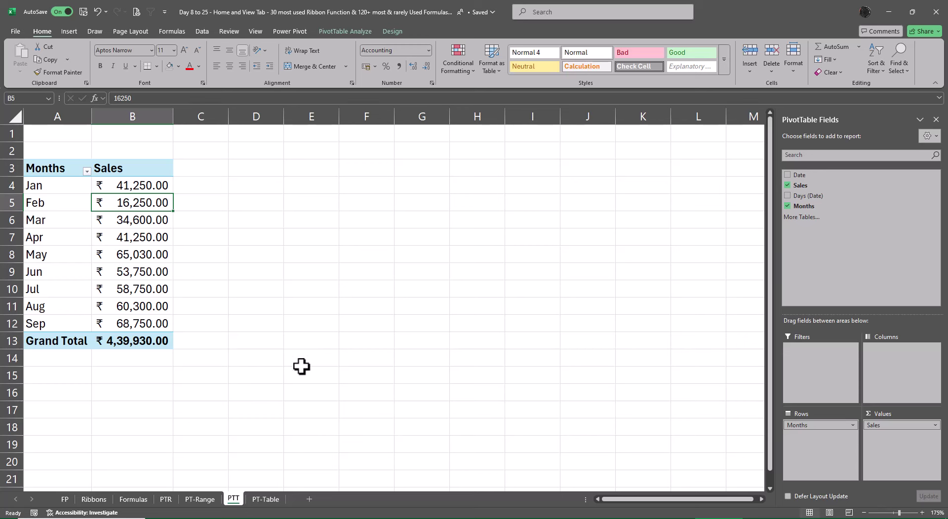
{"action": "left_click", "coordinate": [166, 500]}
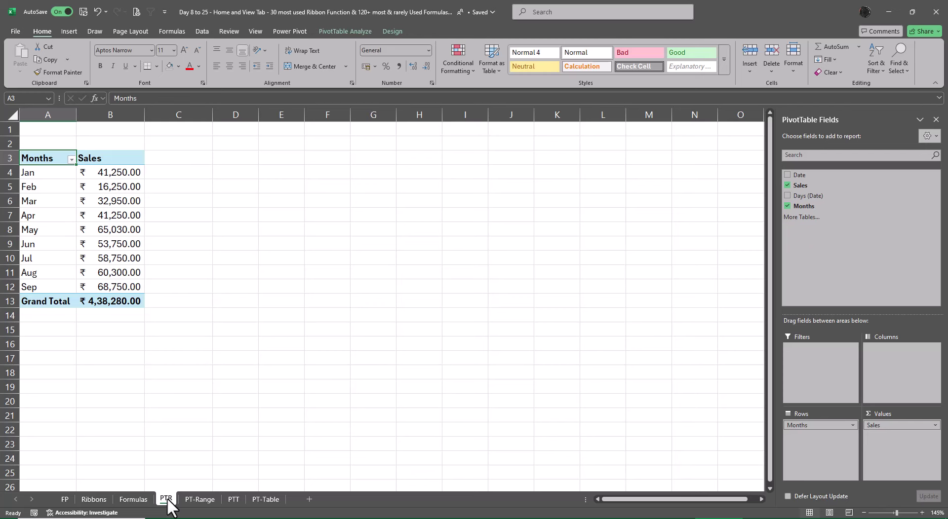
{"action": "left_click", "coordinate": [234, 500]}
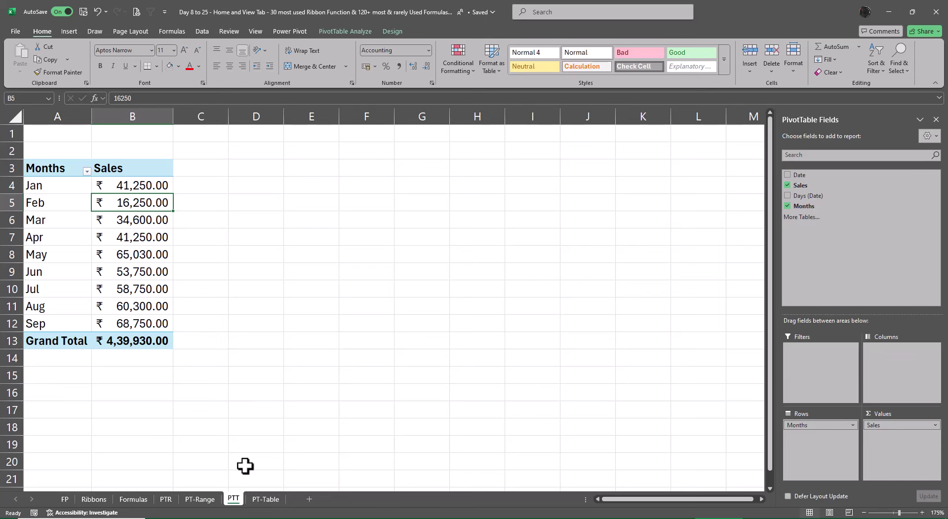
- Enter "Pivot Chart" in cell D3 of the PTR sheet and autofit the width of column D
{"action": "left_click", "coordinate": [165, 499]}
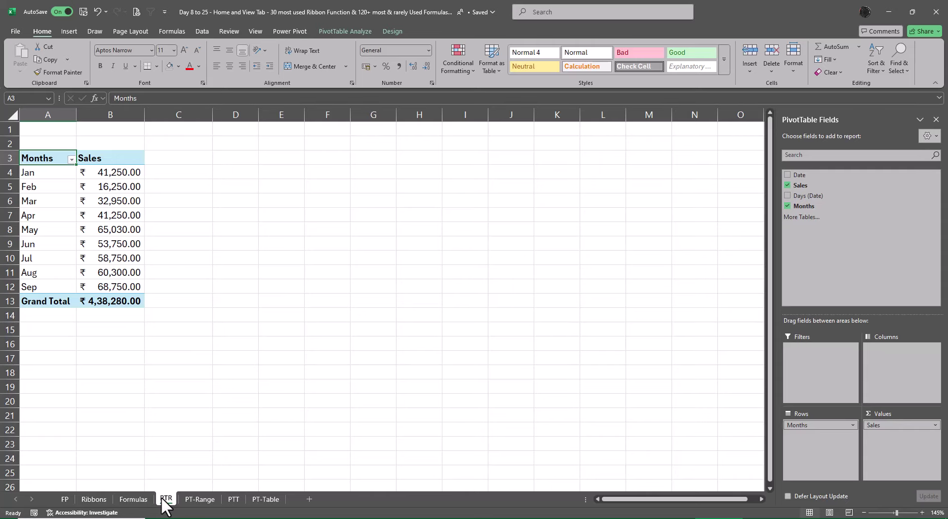
{"action": "key", "text": "Right"}
{"action": "key", "text": "Right"}
{"action": "key", "text": "Right"}
{"action": "key", "text": "Right"}
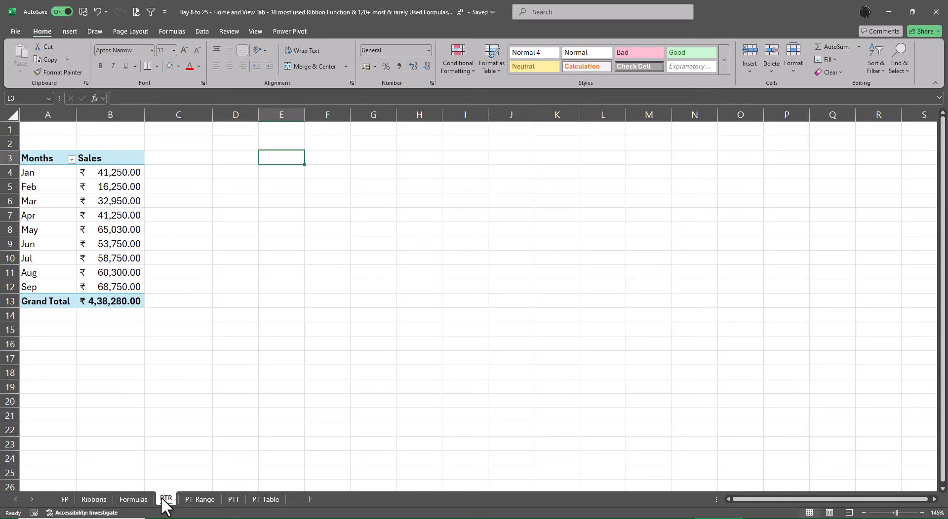
{"action": "key", "text": "Left"}
{"action": "type", "text": "Pivot Chart"}
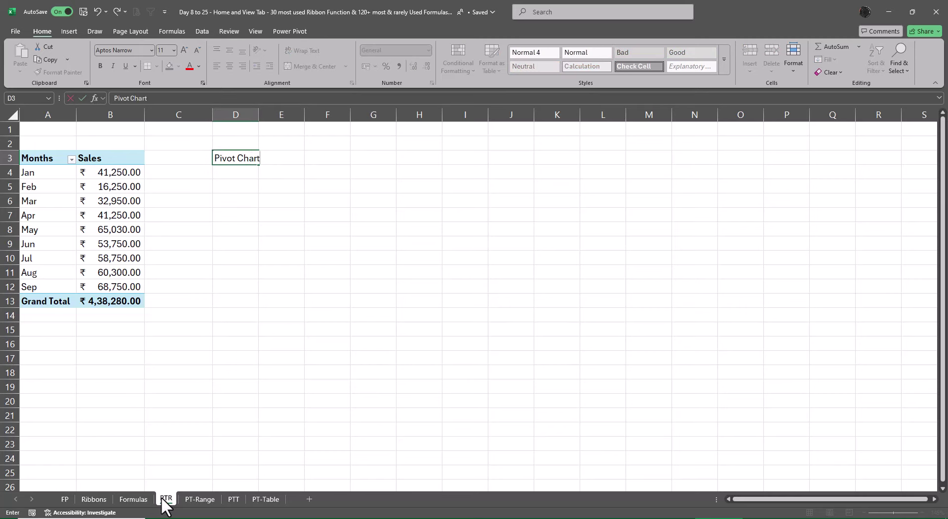
{"action": "key", "text": "Return"}
{"action": "key", "text": "Up"}
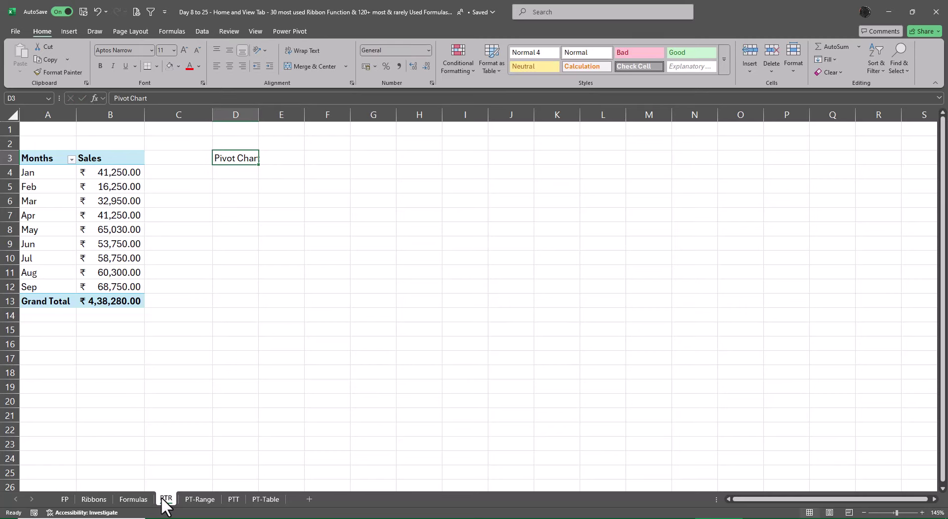
{"action": "key", "text": "alt+o"}
{"action": "key", "text": "c"}
{"action": "key", "text": "a"}
- Extend the label in cell D3 to read "Pivot Chart - Alt F1"
{"action": "key", "text": "F2"}
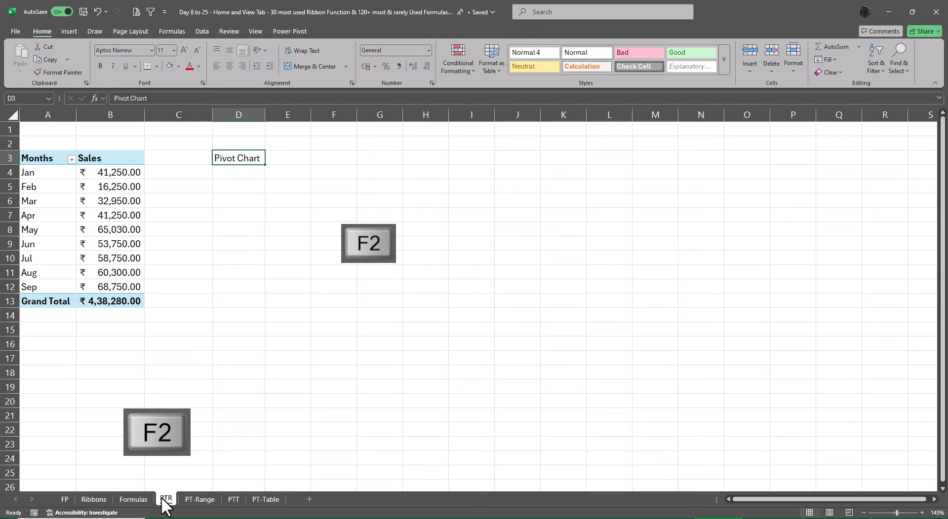
{"action": "type", "text": "- A"}
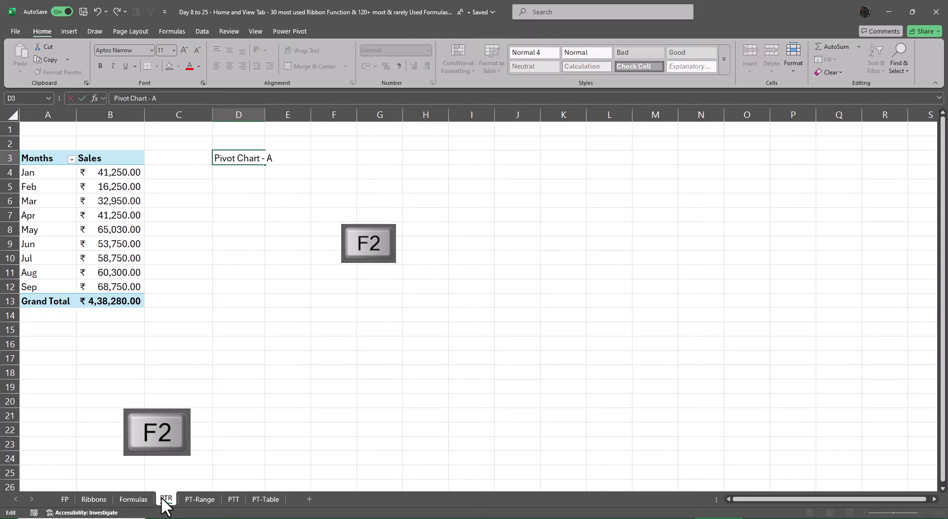
{"action": "type", "text": "lt F1"}
{"action": "key", "text": "Return"}
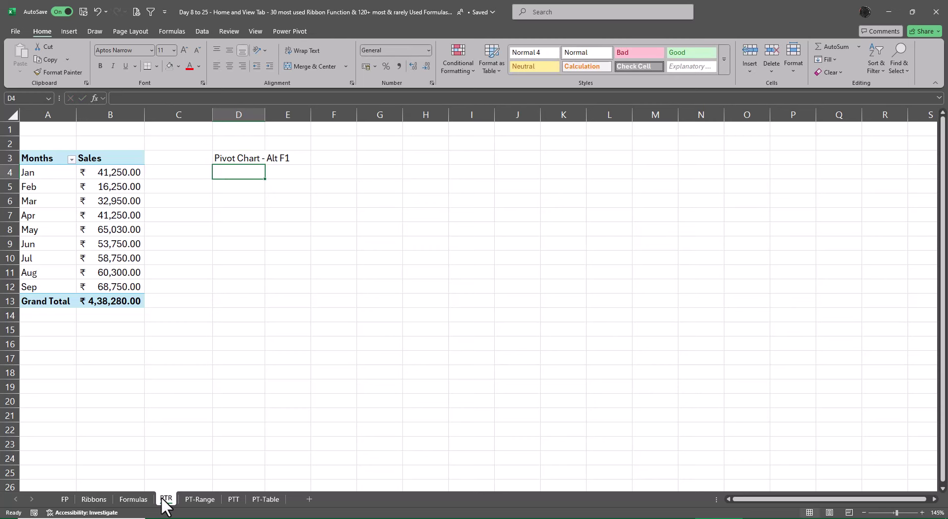
- Insert a default column PivotChart based on the PivotTable on the PTR sheet
{"action": "key", "text": "Up"}
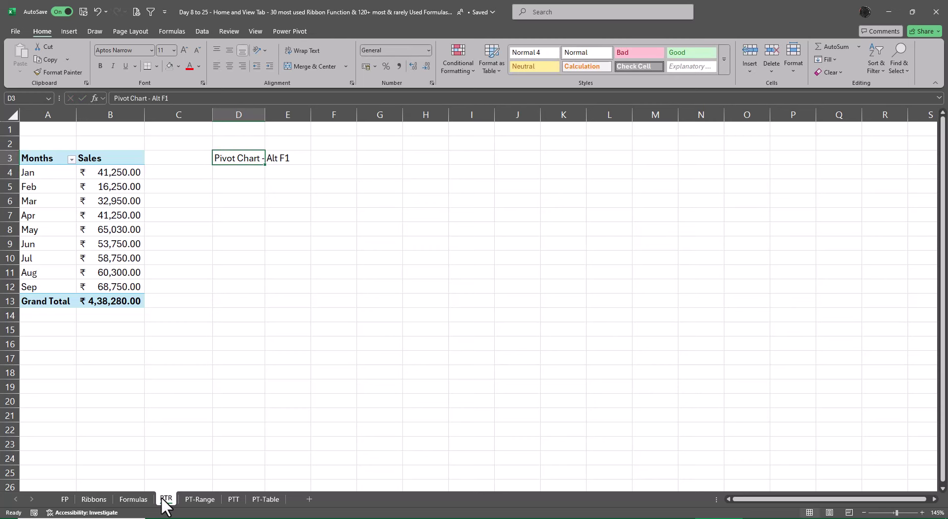
{"action": "key", "text": "Left"}
{"action": "key", "text": "Left"}
{"action": "key", "text": "Left"}
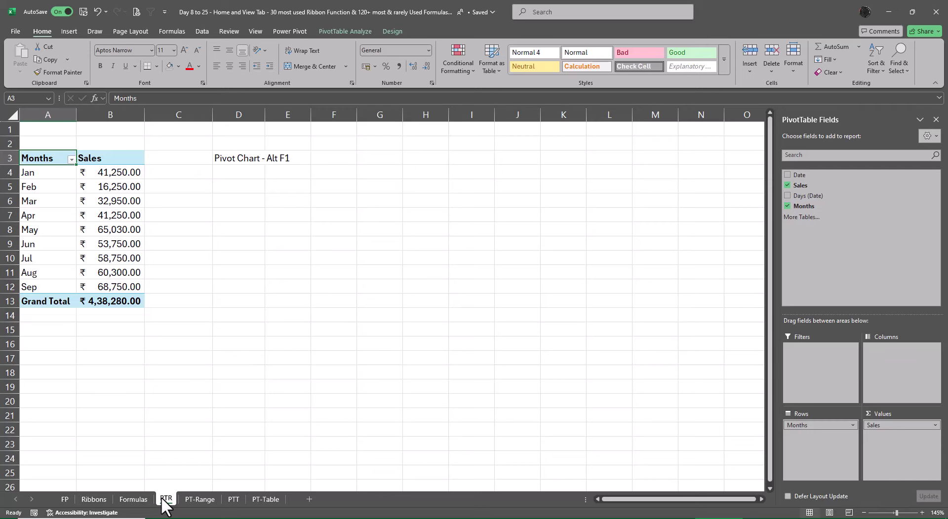
{"action": "key", "text": "alt+F1"}
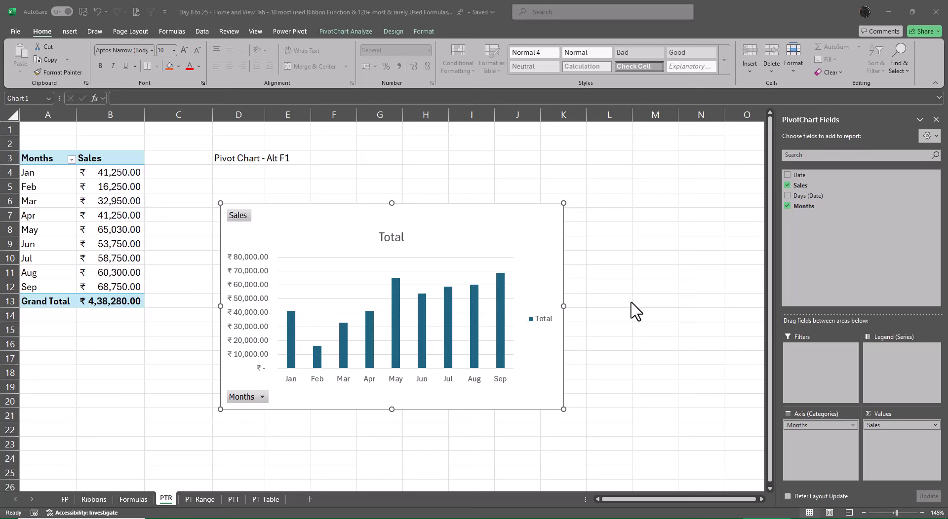
- Delete the legend and the major horizontal gridlines from the PivotChart
{"action": "left_click", "coordinate": [540, 320]}
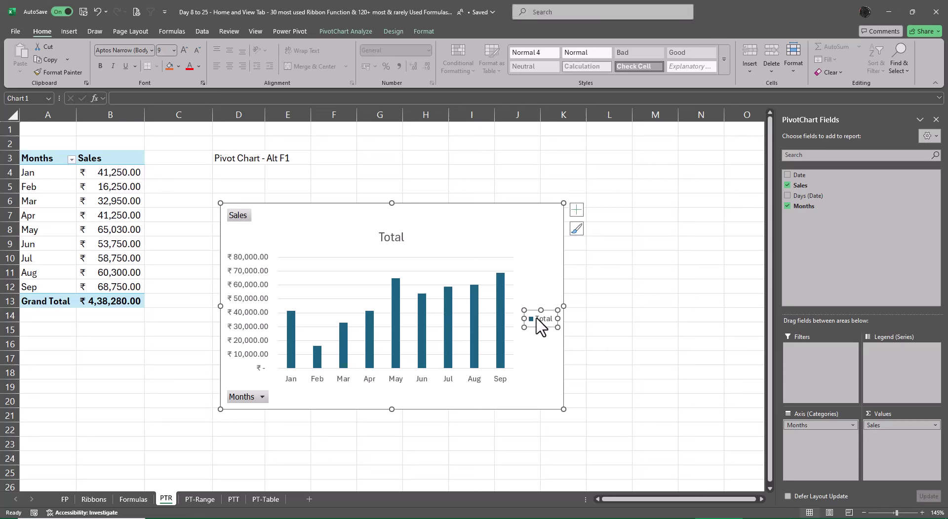
{"action": "key", "text": "Delete"}
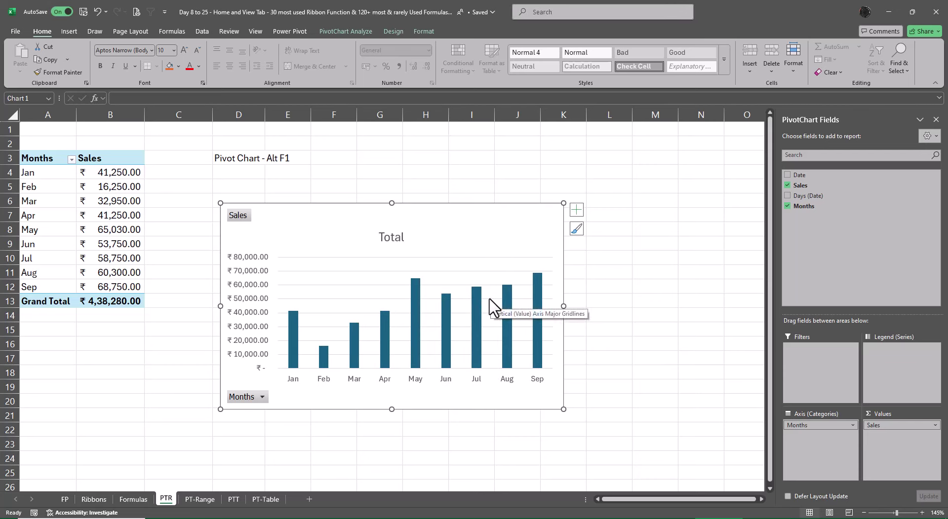
{"action": "left_click", "coordinate": [491, 306]}
{"action": "key", "text": "Delete"}
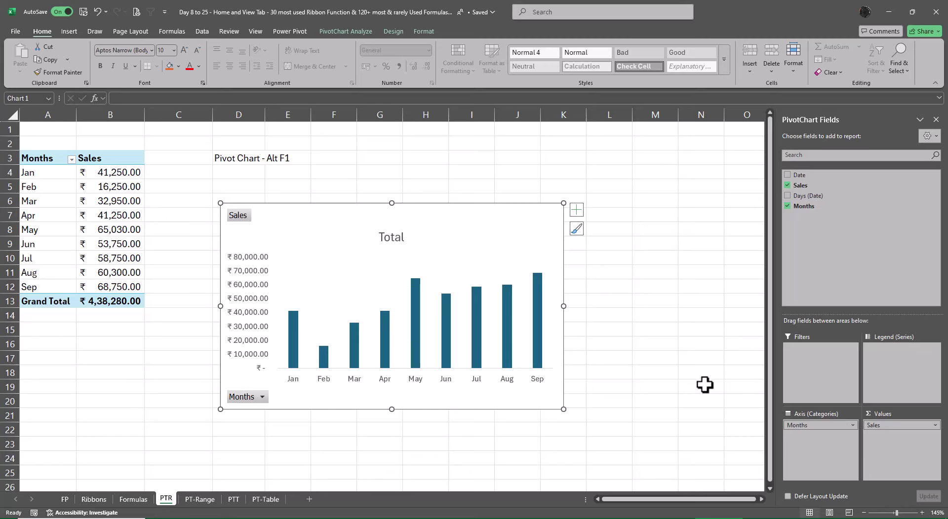
- Enter "Monthly Sales Turnover" in cell F2 above the PivotChart
{"action": "left_click", "coordinate": [323, 143]}
{"action": "type", "text": "Mont"}
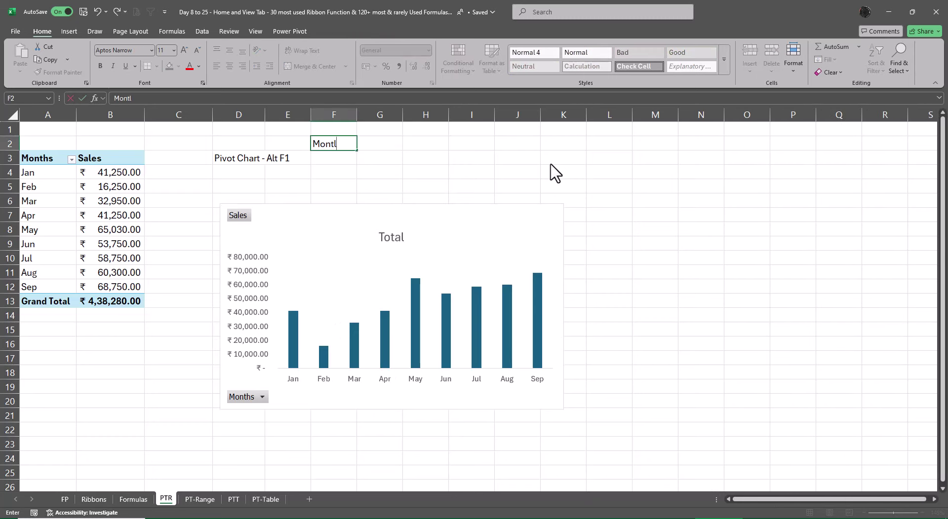
{"action": "type", "text": "hly Sales Turnover"}
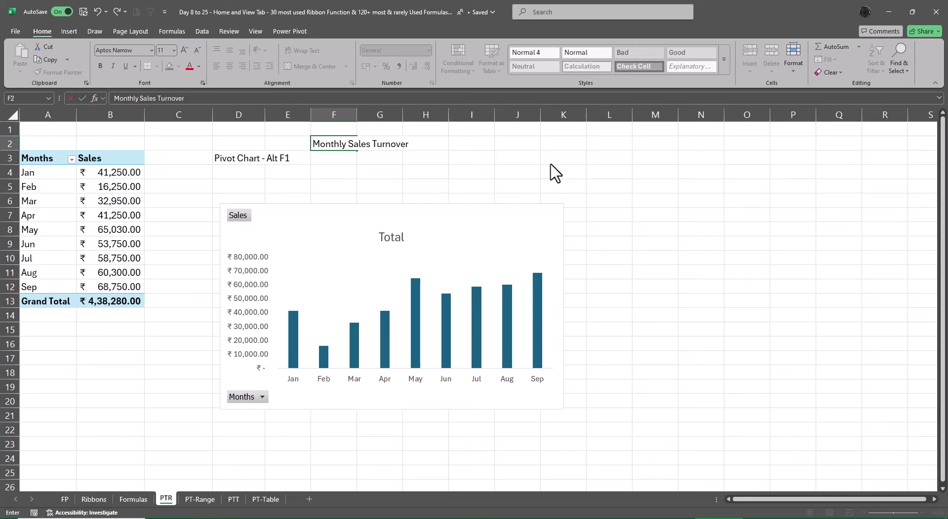
{"action": "key", "text": "Return"}
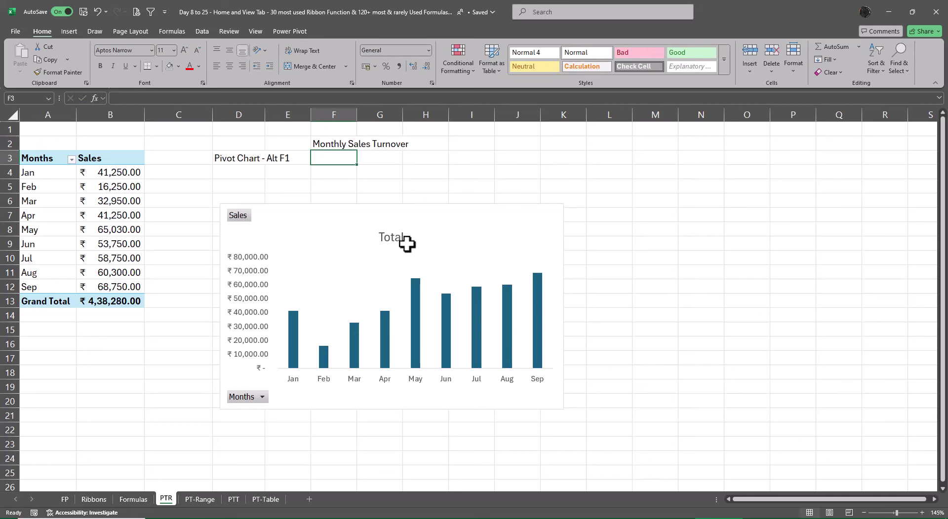
- Link the PivotChart title to cell F2 with the formula =PTR!$F$2 and deselect the chart
{"action": "left_click", "coordinate": [393, 237]}
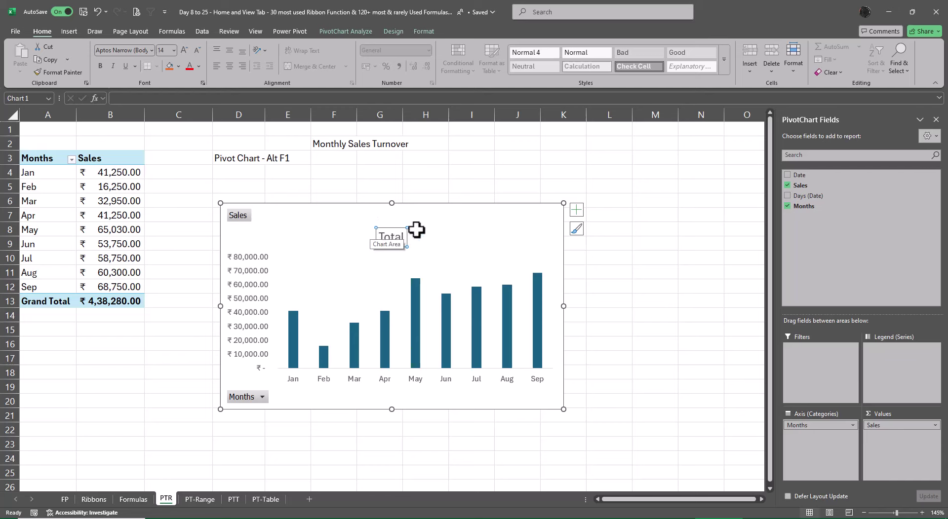
{"action": "left_click", "coordinate": [125, 98]}
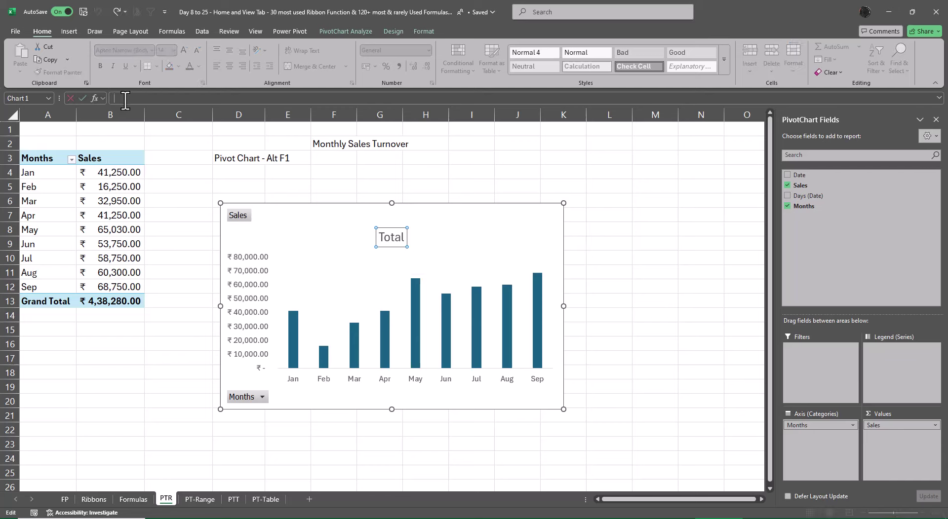
{"action": "type", "text": "="}
{"action": "left_click", "coordinate": [331, 144]}
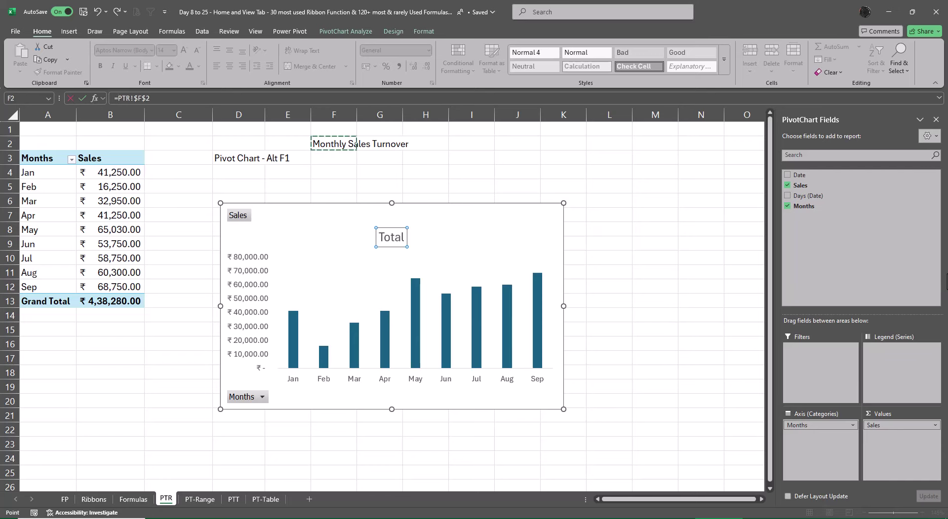
{"action": "key", "text": "Return"}
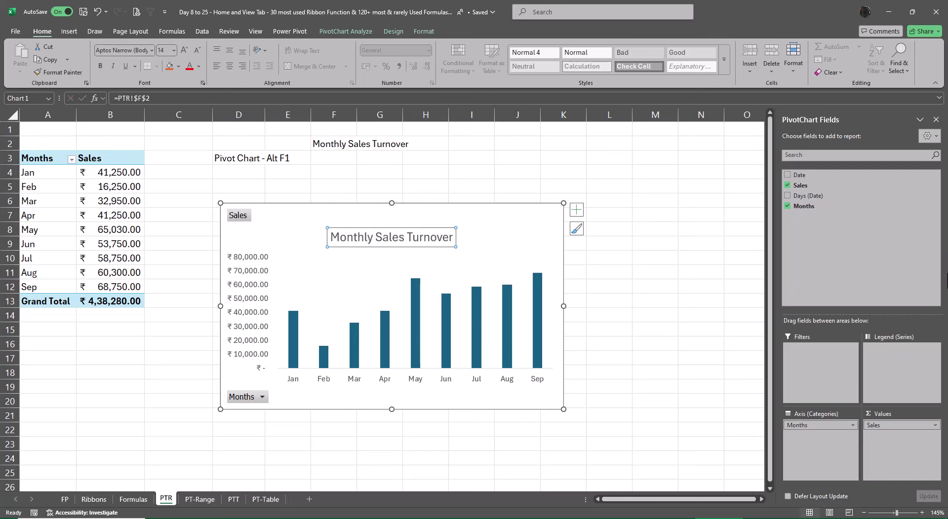
{"action": "left_click", "coordinate": [682, 269]}
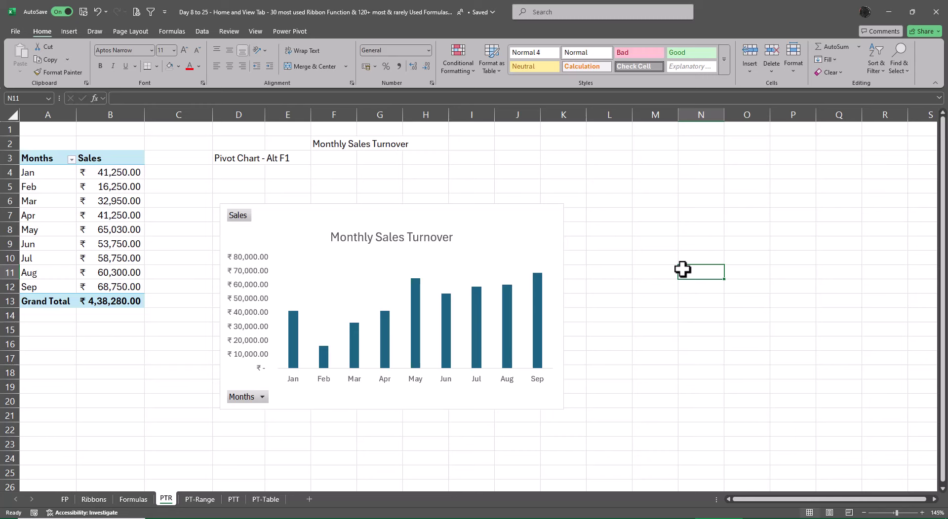
- Shorten the text in cell F2 to "Monthly Sales"
{"action": "left_click", "coordinate": [342, 144]}
{"action": "key", "text": "F2"}
{"action": "key", "text": "BackSpace"}
{"action": "key", "text": "BackSpace"}
{"action": "key", "text": "BackSpace"}
{"action": "key", "text": "BackSpace"}
{"action": "key", "text": "BackSpace"}
{"action": "key", "text": "BackSpace"}
{"action": "key", "text": "BackSpace"}
{"action": "key", "text": "BackSpace"}
{"action": "key", "text": "BackSpace"}
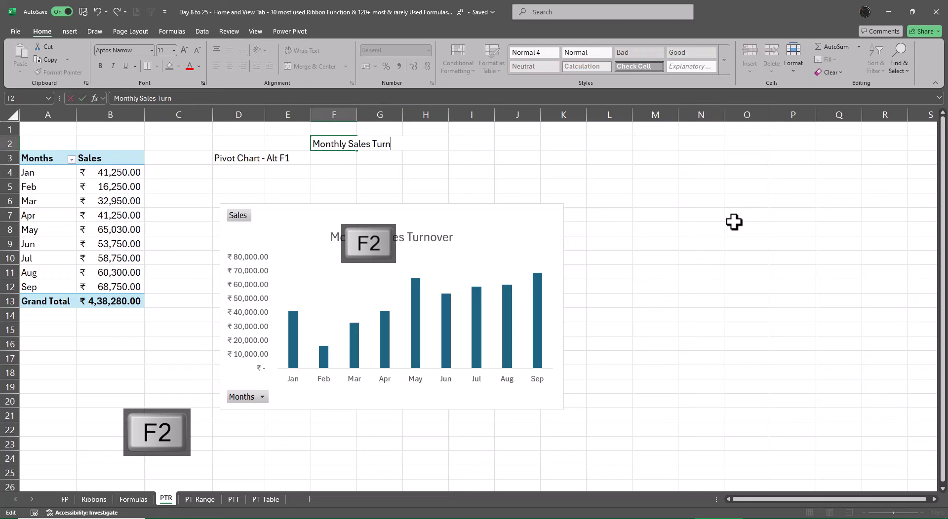
{"action": "key", "text": "Return"}
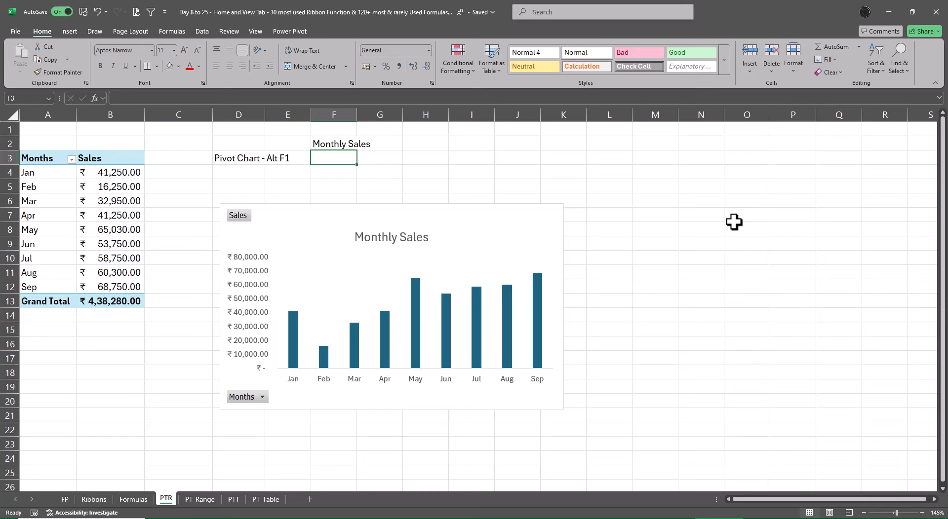
- Add data labels to the PivotChart columns and deselect the chart
{"action": "left_click", "coordinate": [545, 223]}
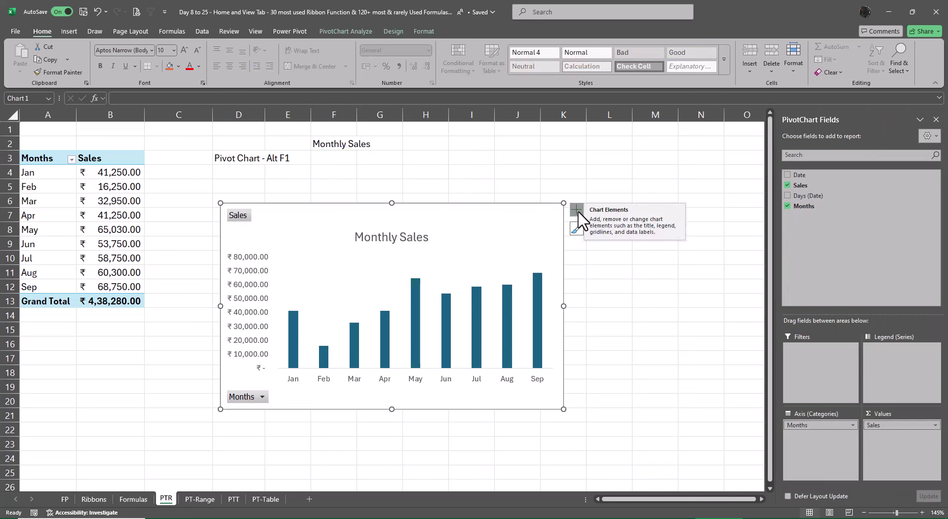
{"action": "left_click", "coordinate": [576, 210]}
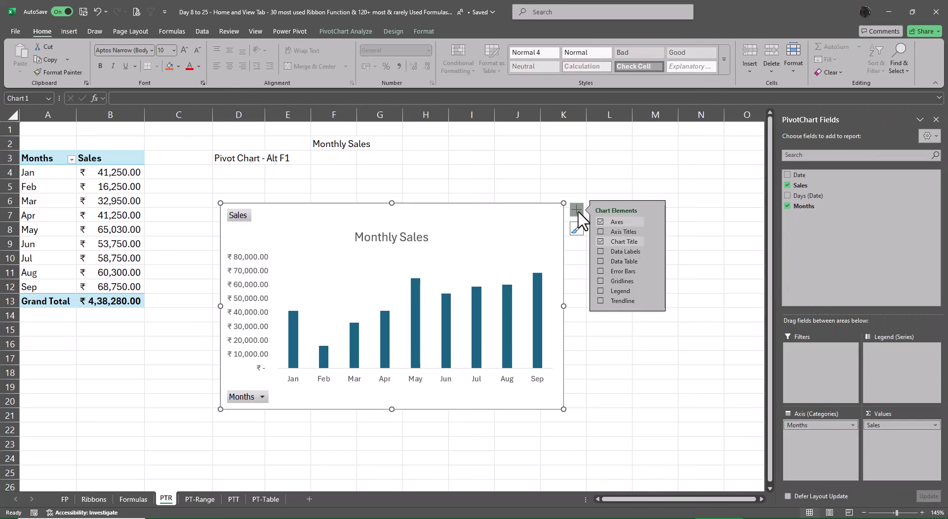
{"action": "left_click", "coordinate": [601, 251]}
{"action": "left_click", "coordinate": [637, 378]}
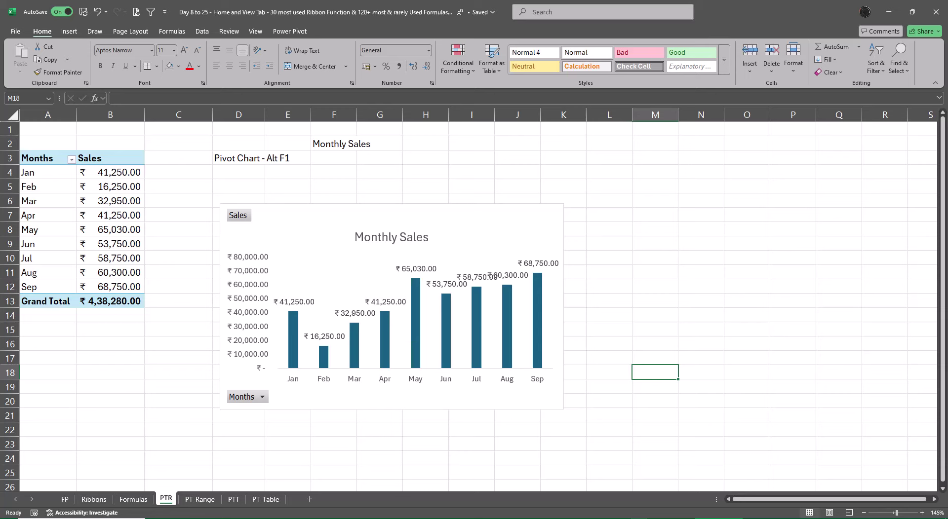
- Set the display units of the PivotChart's vertical axis to Thousands
{"action": "left_click", "coordinate": [256, 260]}
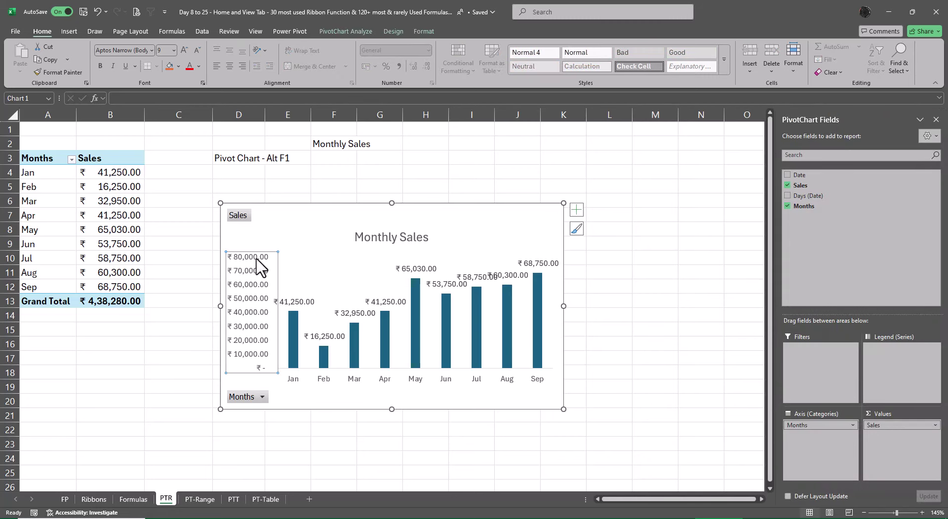
{"action": "right_click", "coordinate": [256, 259]}
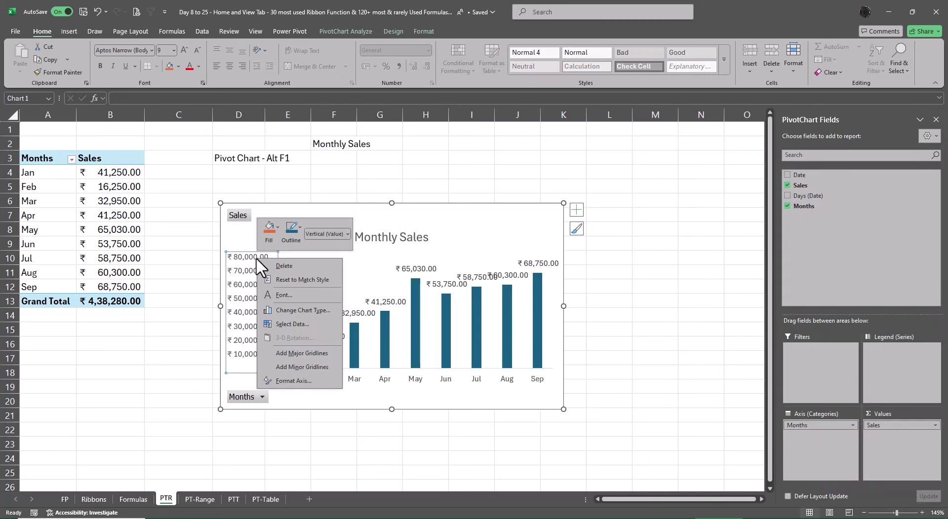
{"action": "left_click", "coordinate": [298, 385]}
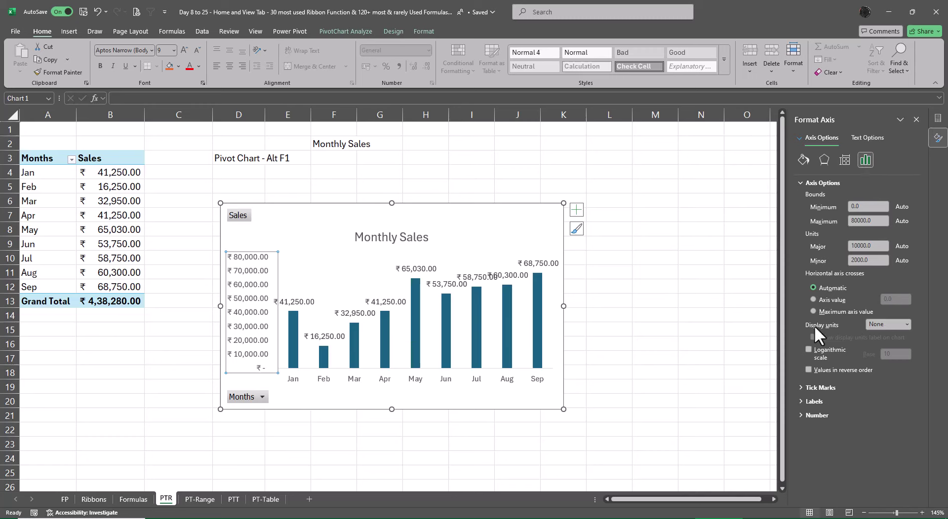
{"action": "left_click", "coordinate": [906, 324]}
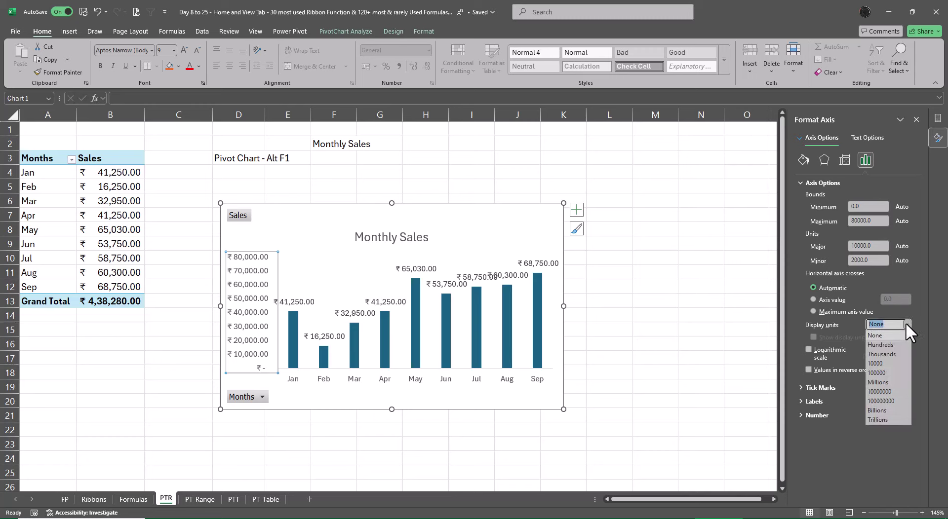
{"action": "left_click", "coordinate": [888, 354]}
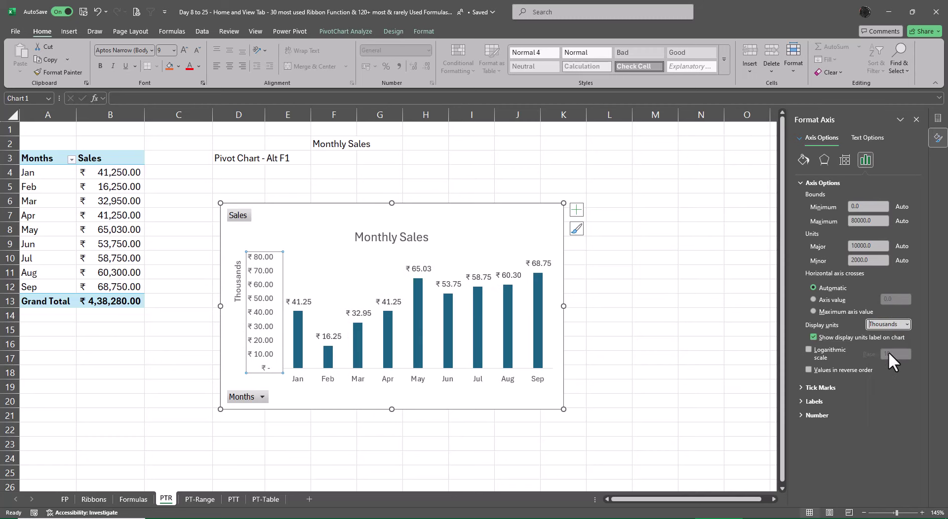
{"action": "left_click", "coordinate": [626, 303]}
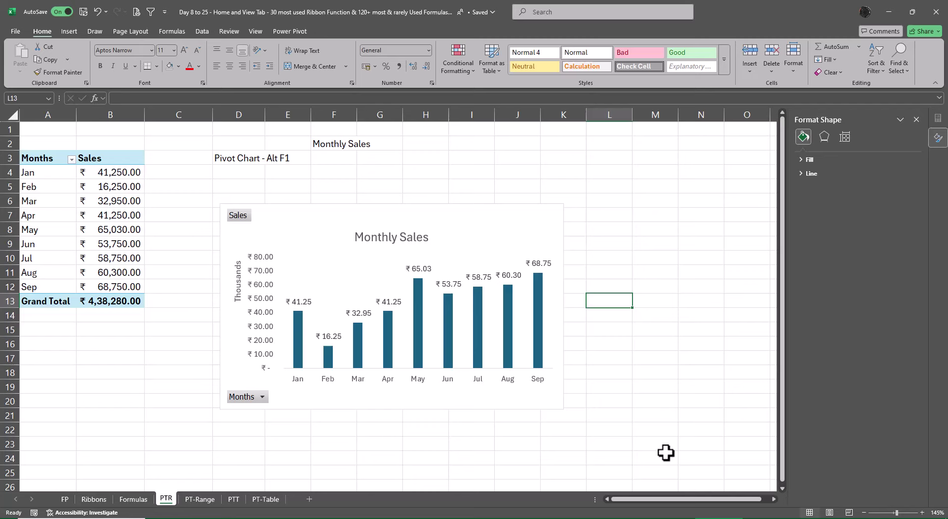
- Move and resize the PivotChart so its edges align with the cell range D6:K20
{"action": "mouse_move", "coordinate": [524, 402]}
{"action": "left_mouse_down"}
{"action": "mouse_move", "coordinate": [514, 402]}
{"action": "mouse_move", "coordinate": [523, 405]}
{"action": "mouse_move", "coordinate": [518, 395]}
{"action": "left_mouse_up"}
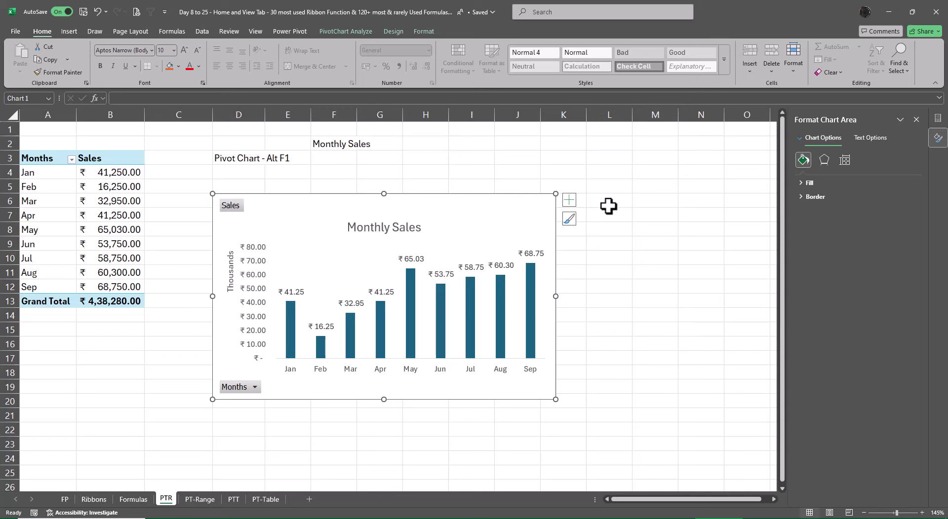
{"action": "mouse_move", "coordinate": [670, 518]}
{"action": "left_click_drag", "start_coordinate": [554, 401], "coordinate": [578, 411]}
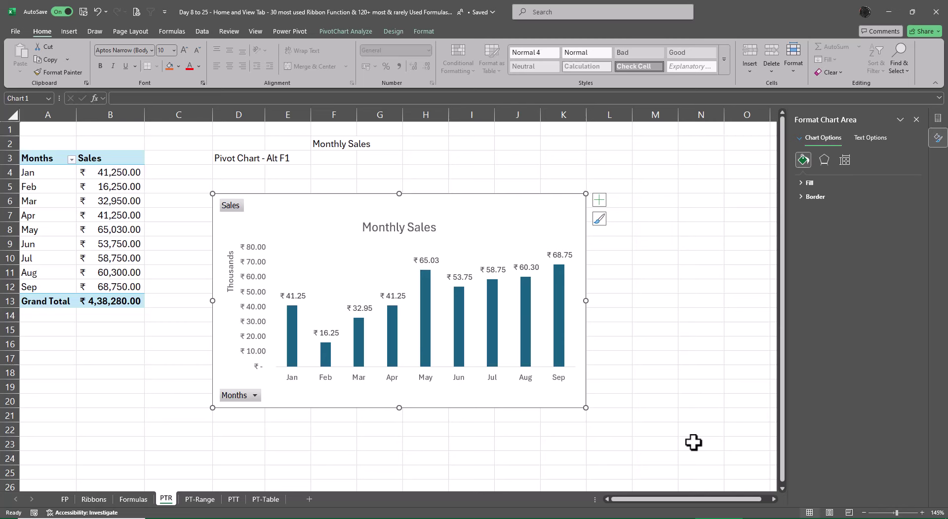
{"action": "left_click", "coordinate": [676, 406]}
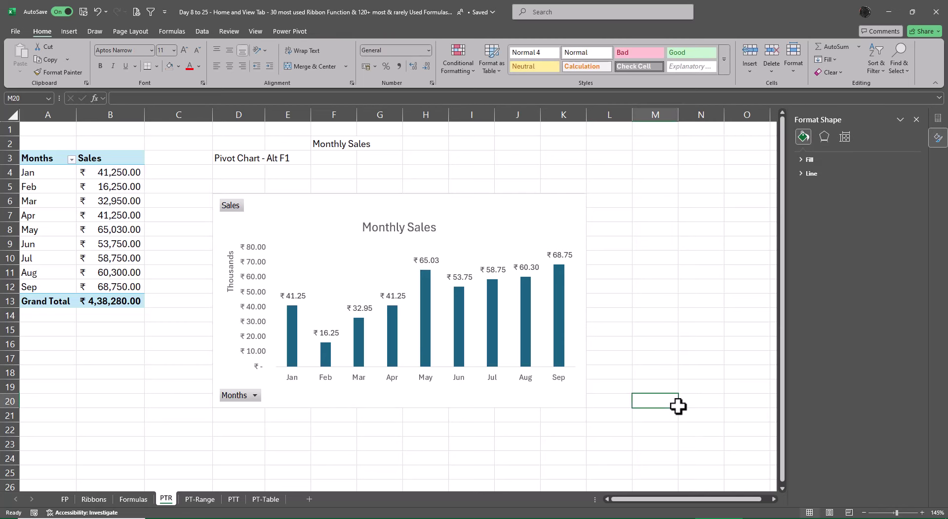
- Enter the note "Press Alt" in cell M8 and move the PivotChart up one row to align with D5:K19
{"action": "left_click", "coordinate": [640, 230]}
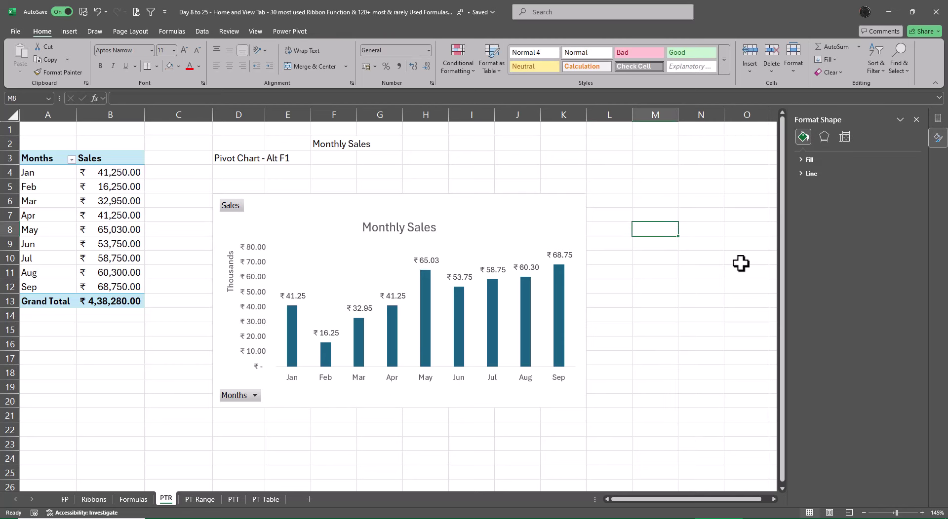
{"action": "type", "text": "Press"}
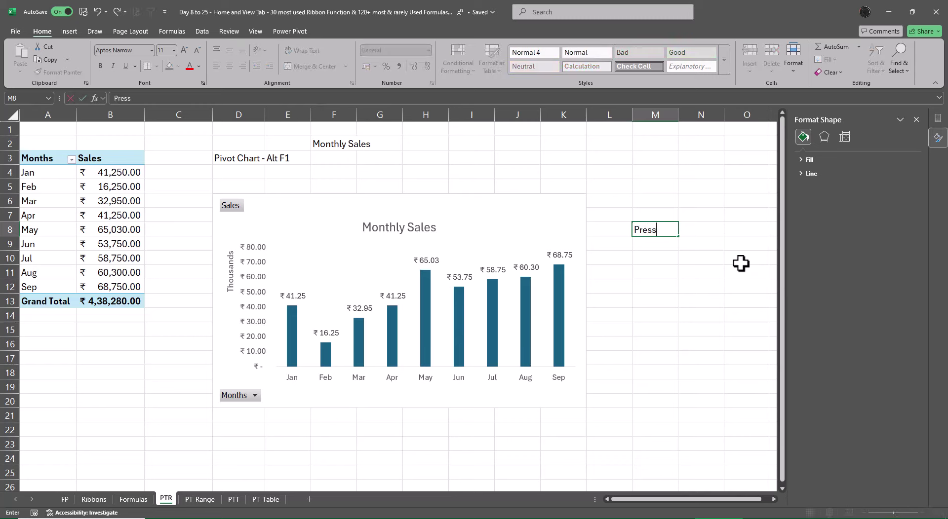
{"action": "type", "text": " Alt"}
{"action": "key", "text": "Return"}
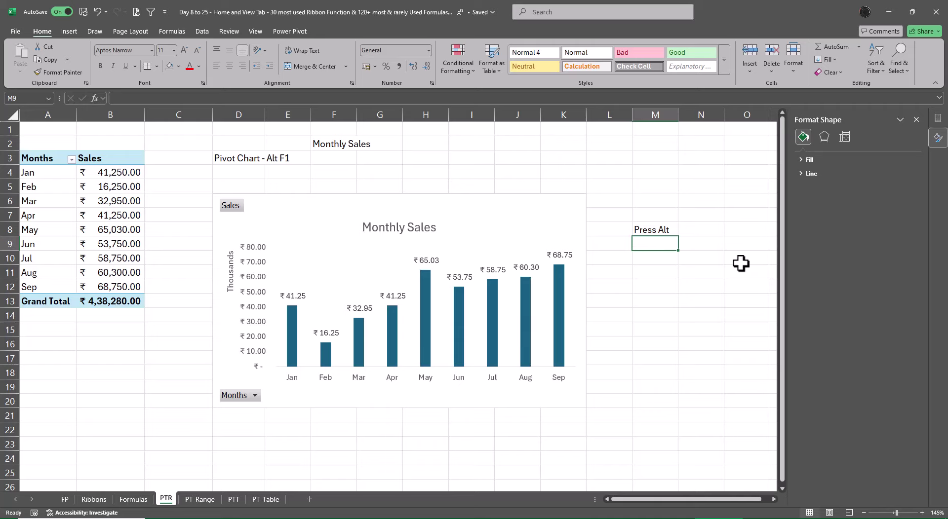
{"action": "left_click_drag", "start_coordinate": [566, 225], "coordinate": [565, 209]}
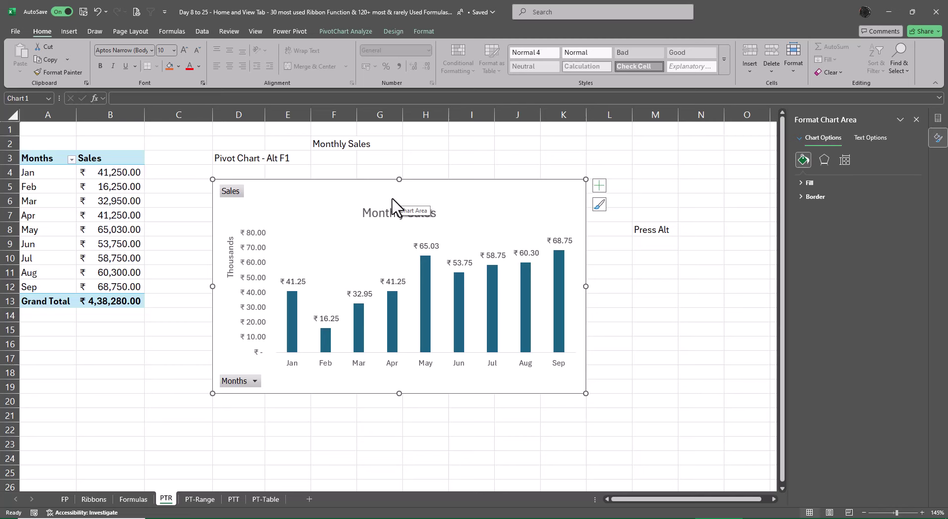
- Insert a Months slicer for the PivotTable and place it beside the PivotChart, below the note in M8
{"action": "left_click", "coordinate": [112, 174]}
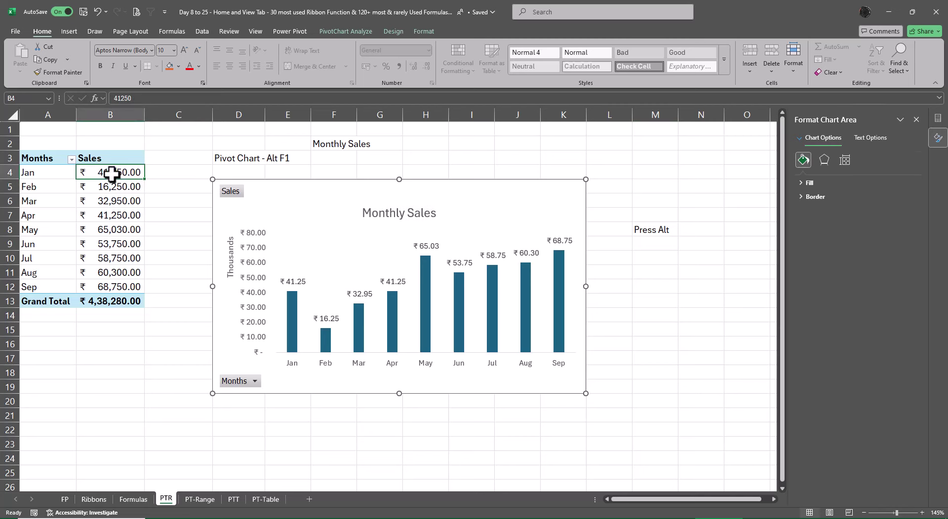
{"action": "left_click", "coordinate": [365, 196]}
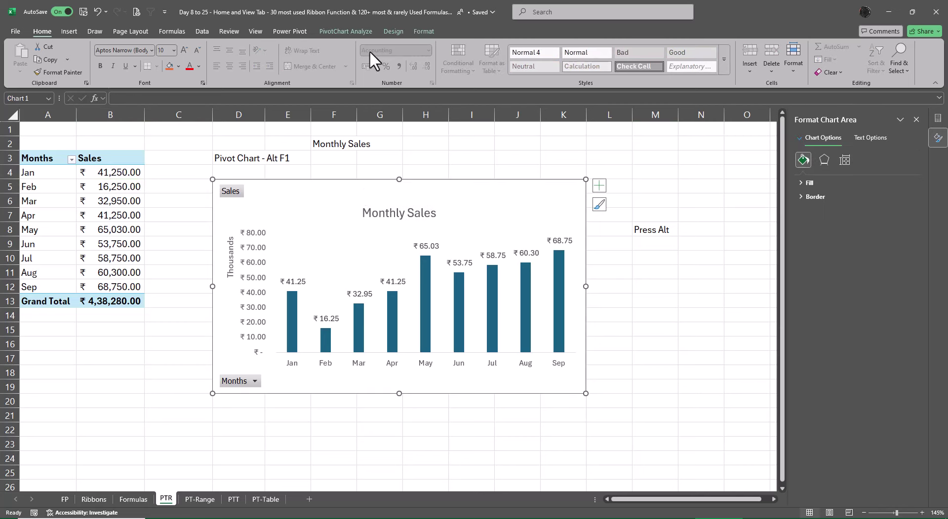
{"action": "left_click", "coordinate": [346, 31]}
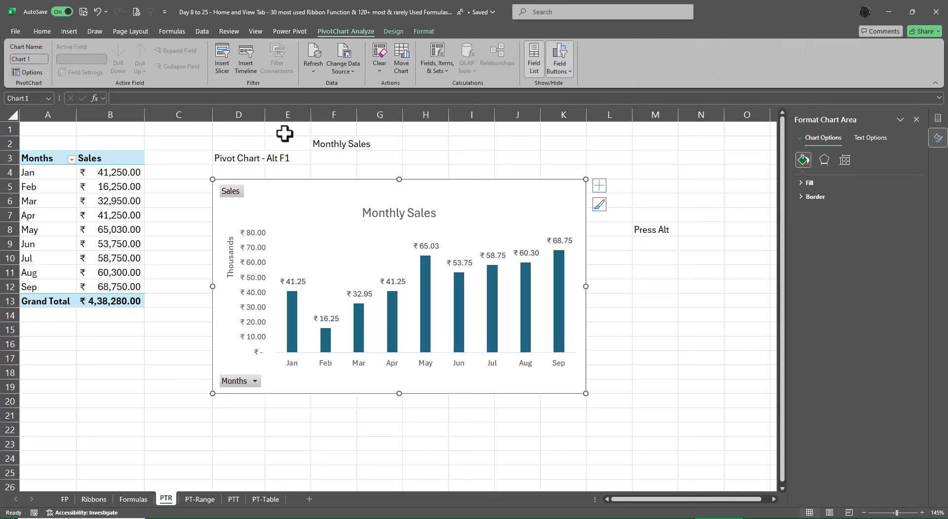
{"action": "left_click", "coordinate": [50, 187]}
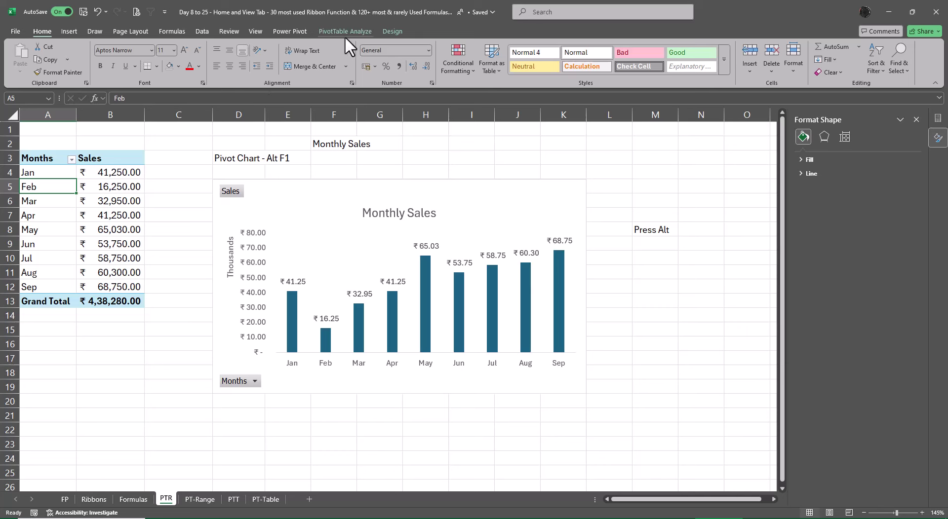
{"action": "left_click", "coordinate": [344, 31]}
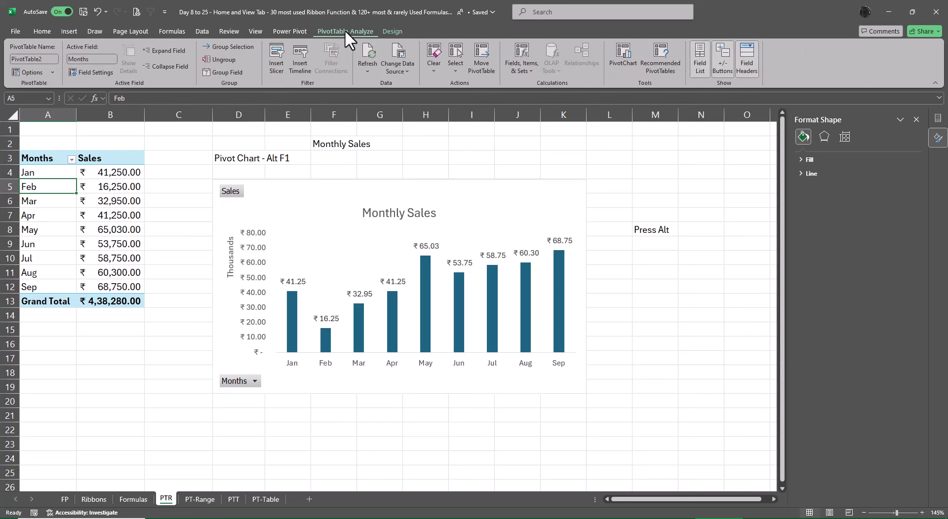
{"action": "left_click", "coordinate": [277, 64]}
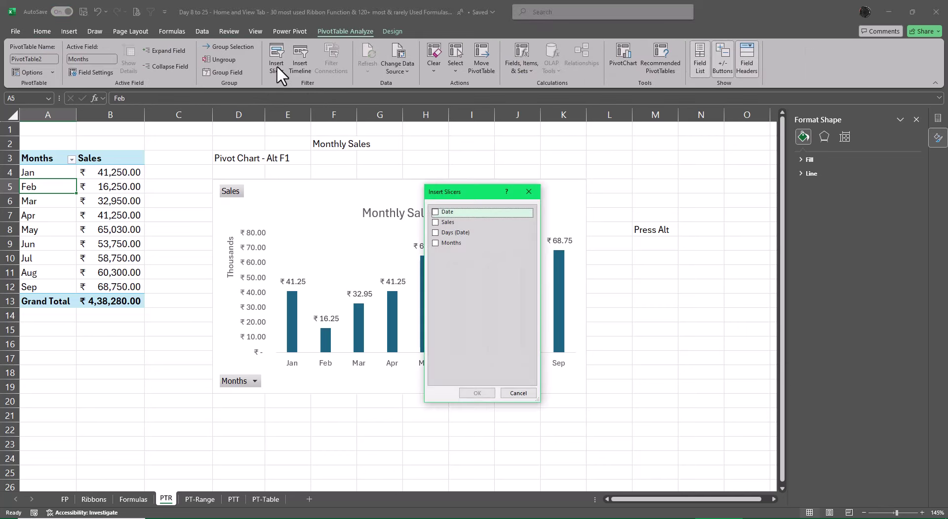
{"action": "left_click", "coordinate": [433, 242]}
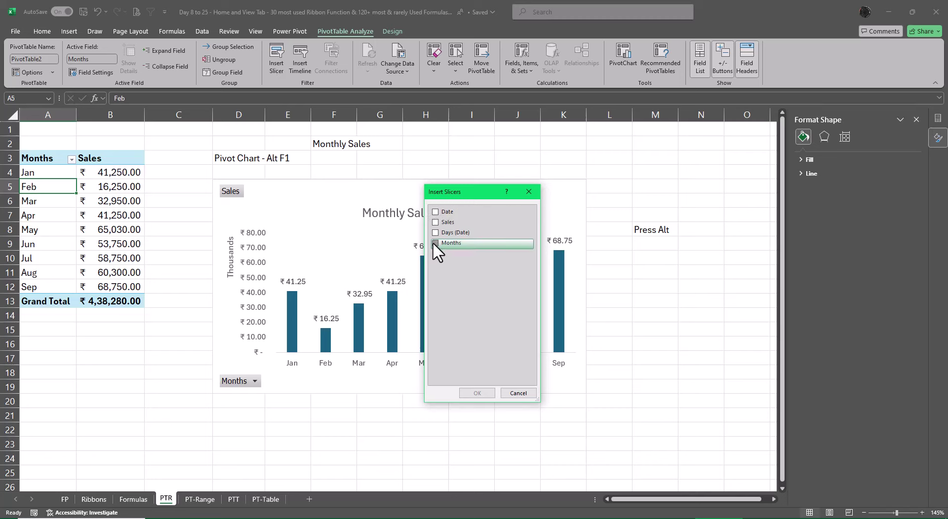
{"action": "left_click", "coordinate": [475, 394]}
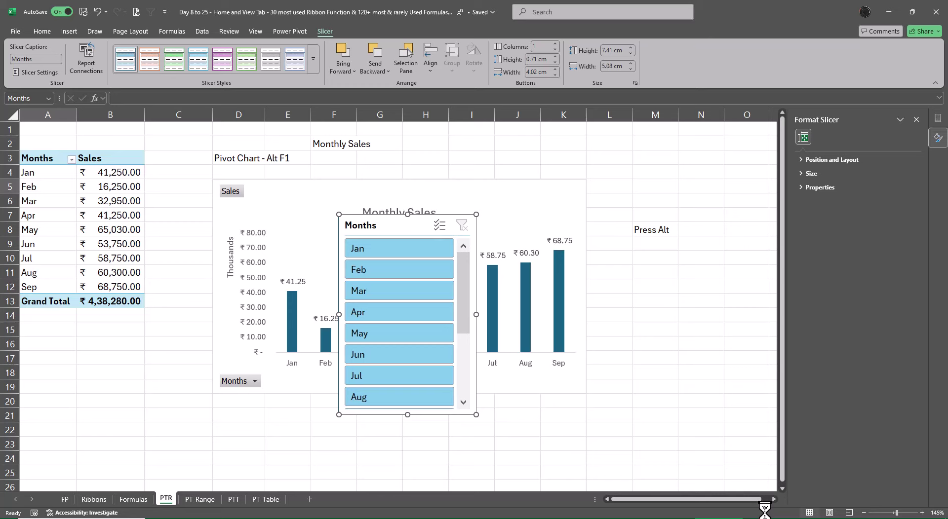
{"action": "left_click_drag", "start_coordinate": [380, 223], "coordinate": [640, 252]}
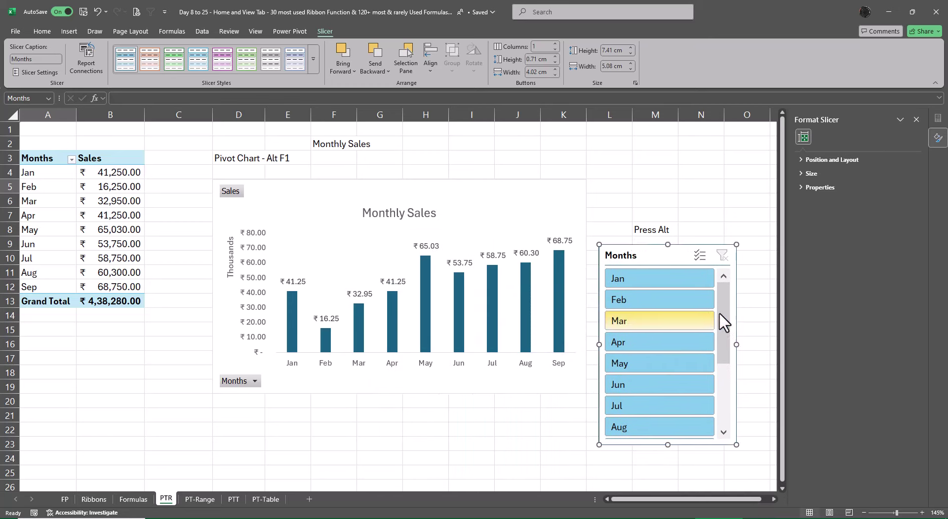
- Set the Months slicer to hide items with no data
{"action": "left_click_drag", "start_coordinate": [722, 313], "coordinate": [738, 418]}
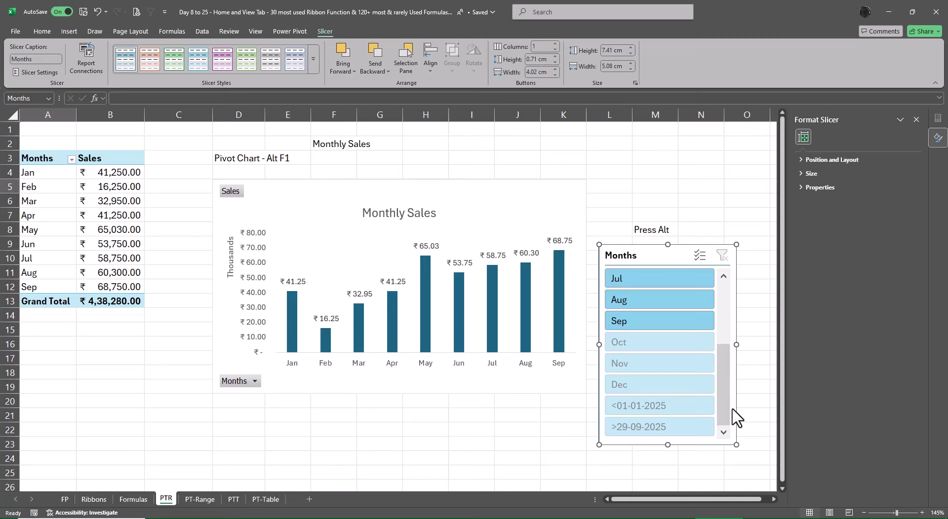
{"action": "right_click", "coordinate": [651, 252]}
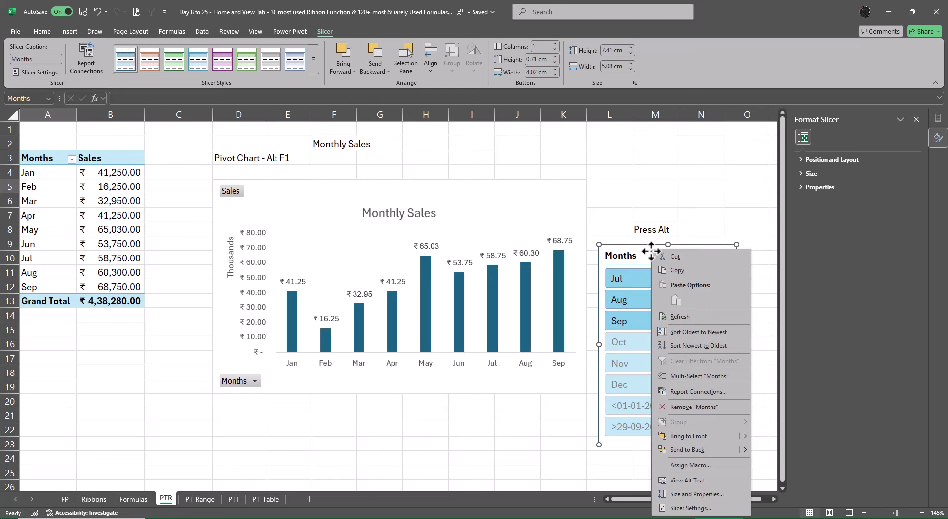
{"action": "left_click", "coordinate": [678, 509]}
{"action": "left_click_drag", "start_coordinate": [648, 393], "coordinate": [318, 191]}
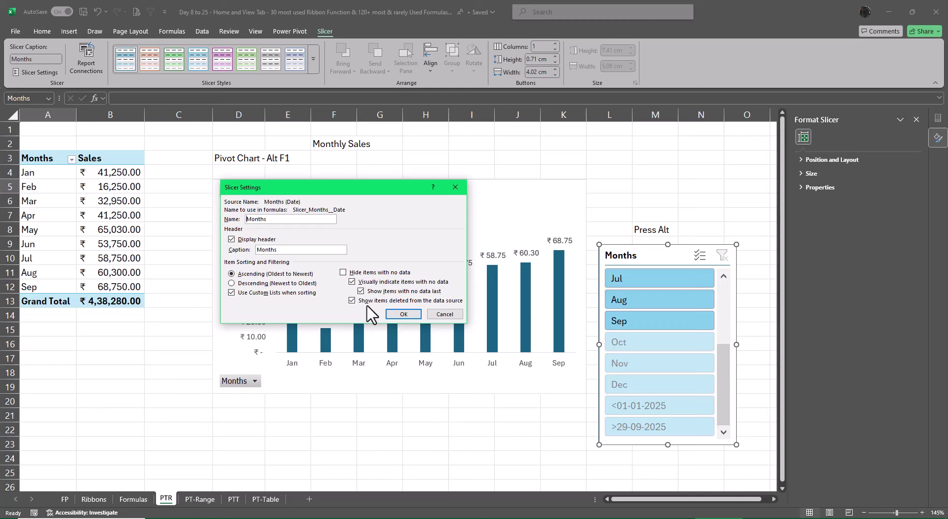
{"action": "left_click", "coordinate": [343, 272]}
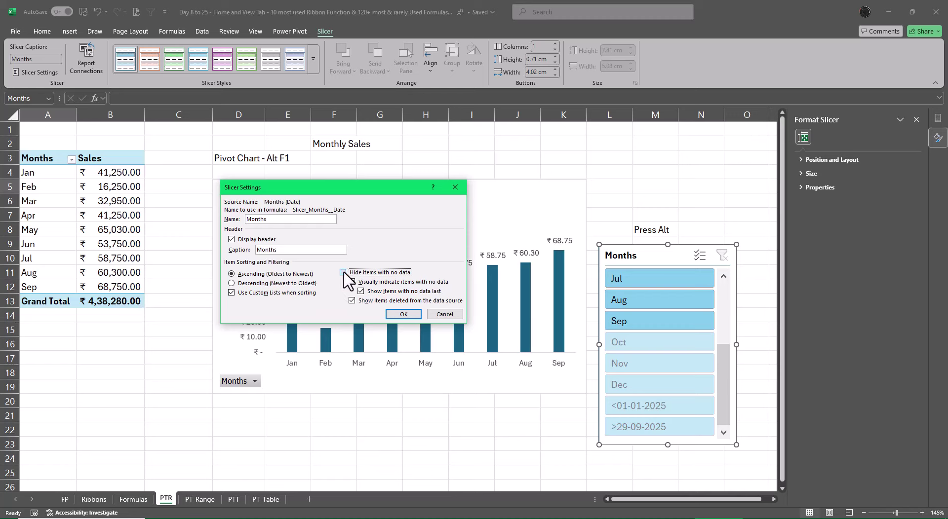
{"action": "left_click", "coordinate": [403, 314]}
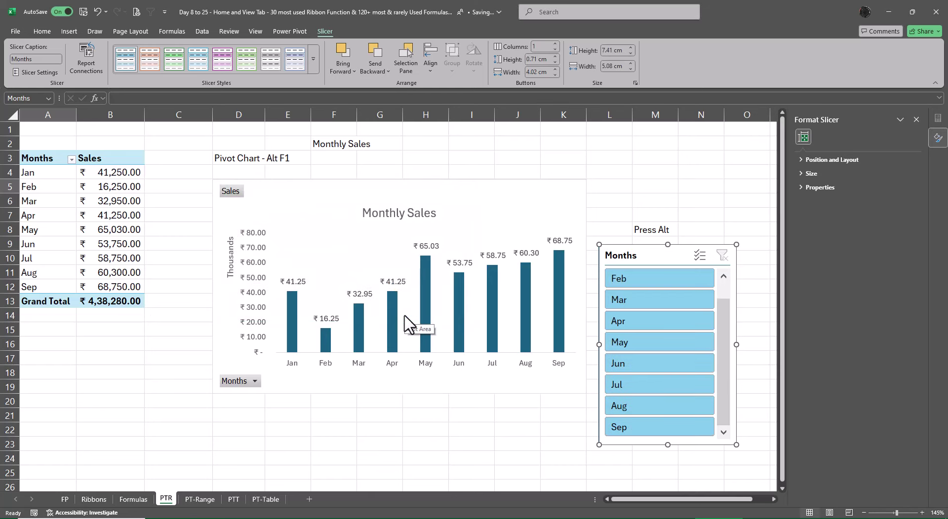
- Arrange the Months slicer buttons in 3 columns, reduce its height to about 3.51 cm and shift it slightly down
{"action": "left_click", "coordinate": [556, 44]}
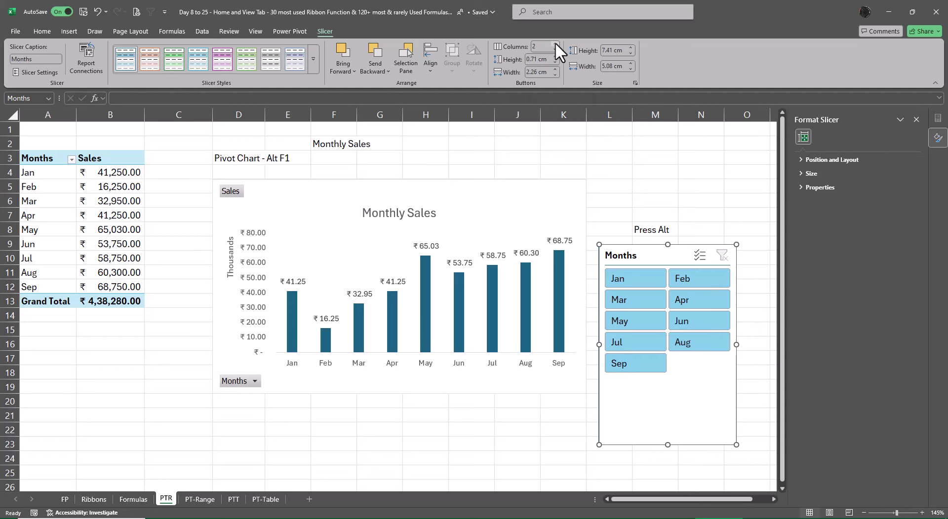
{"action": "left_click", "coordinate": [555, 43]}
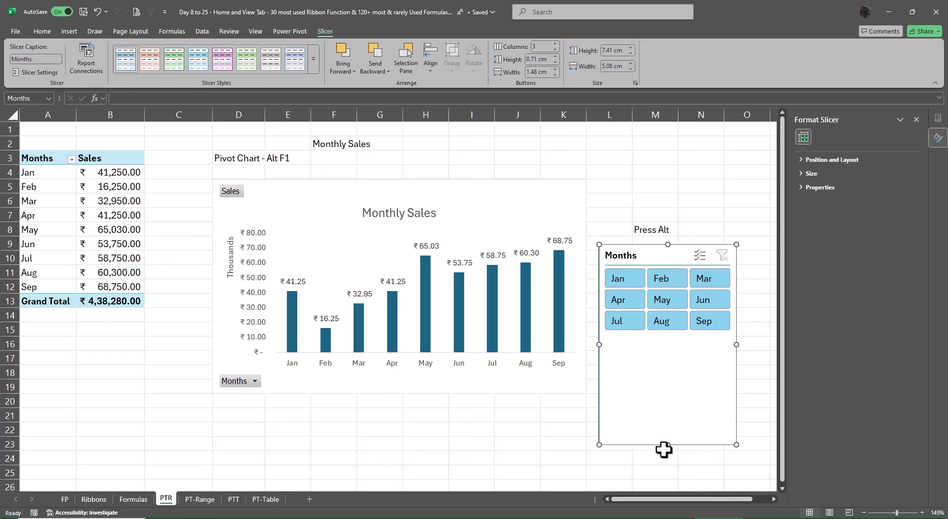
{"action": "left_click_drag", "start_coordinate": [668, 444], "coordinate": [672, 340]}
{"action": "left_click_drag", "start_coordinate": [659, 259], "coordinate": [658, 266]}
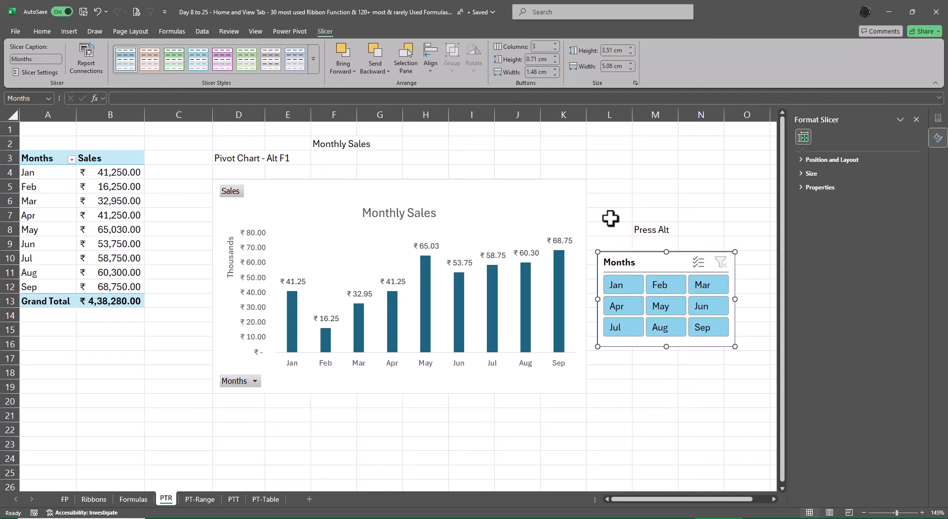
- Apply the first Dark slicer style, in dark blue, to the Months slicer and deselect it
{"action": "left_click", "coordinate": [314, 55]}
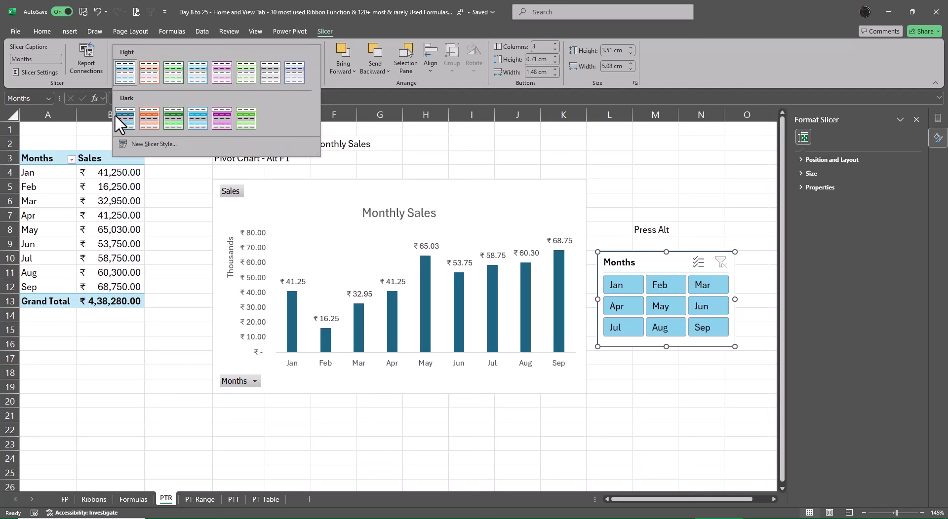
{"action": "left_click", "coordinate": [123, 117]}
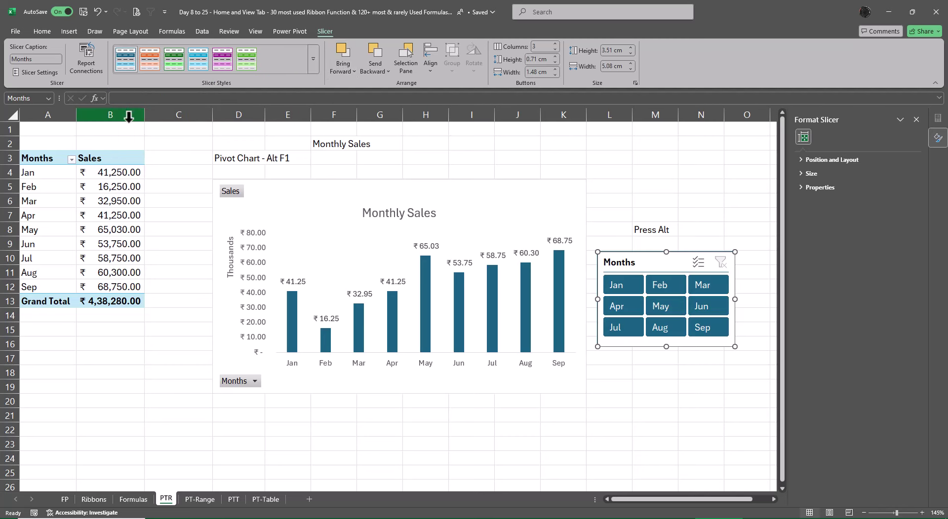
{"action": "left_click", "coordinate": [674, 418]}
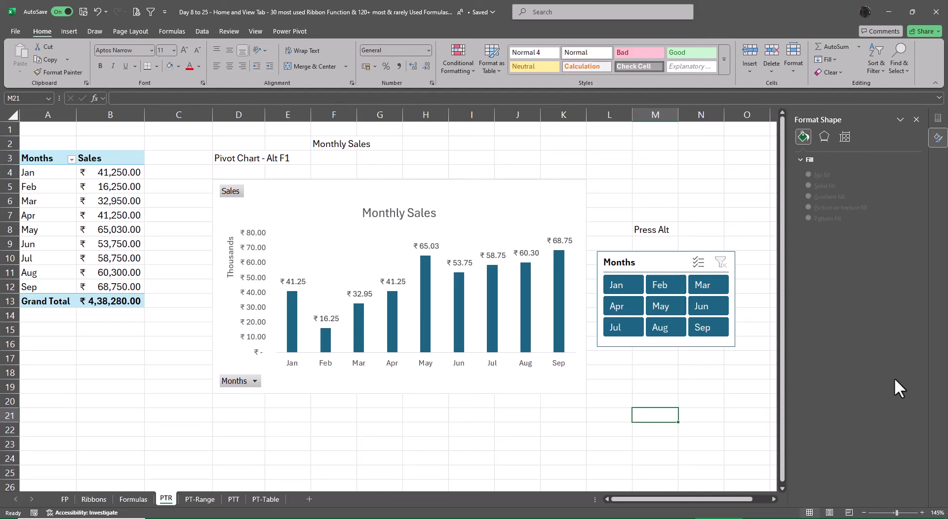
- Filter the PivotTable and chart with the Months slicer to Jan, May and Sep, and then to Jan, Feb and Mar
{"action": "left_click", "coordinate": [632, 283]}
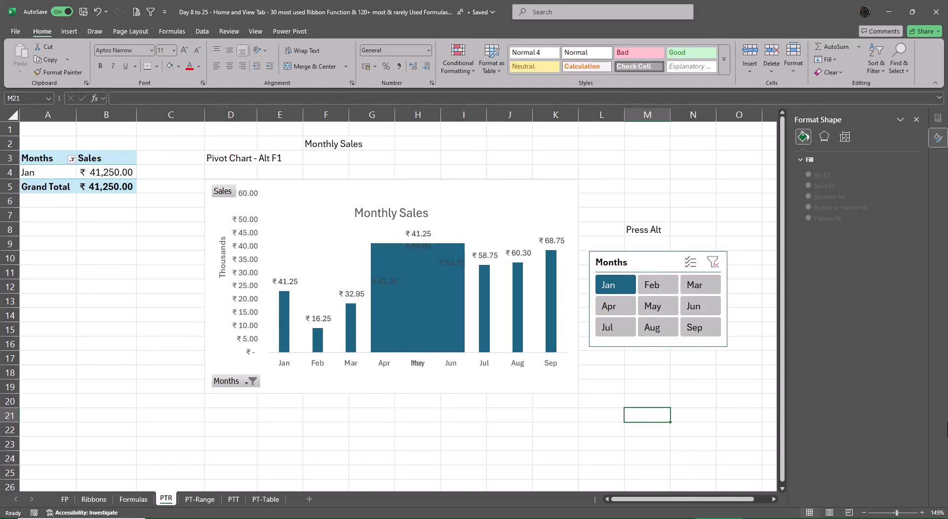
{"action": "left_click", "coordinate": [653, 306], "text": "ctrl"}
{"action": "left_click", "coordinate": [694, 327], "text": "ctrl"}
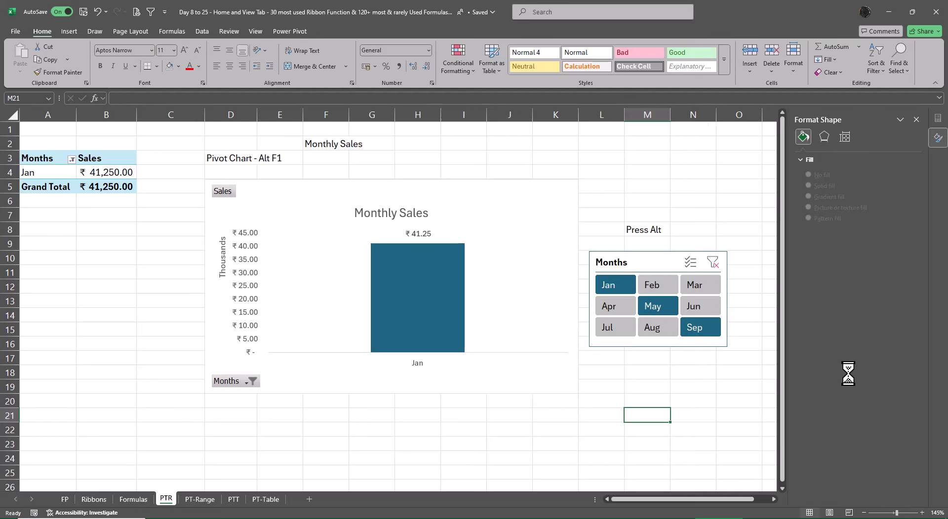
{"action": "left_click", "coordinate": [659, 285]}
{"action": "left_click", "coordinate": [698, 286], "text": "ctrl"}
{"action": "left_click", "coordinate": [609, 285], "text": "ctrl"}
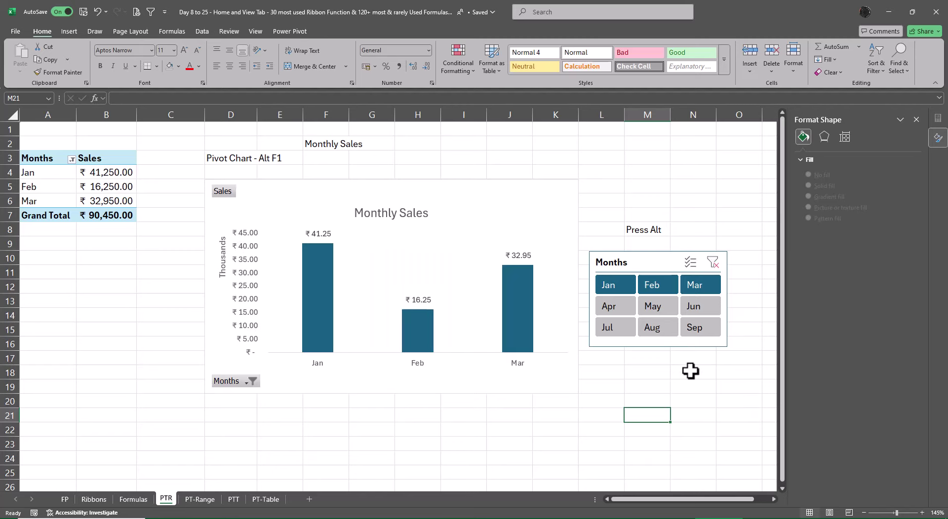
- Filter the Months slicer to Jul, Aug and Sep, and clear the slicer filter
{"action": "left_click", "coordinate": [628, 330]}
{"action": "left_click", "coordinate": [660, 330], "text": "ctrl"}
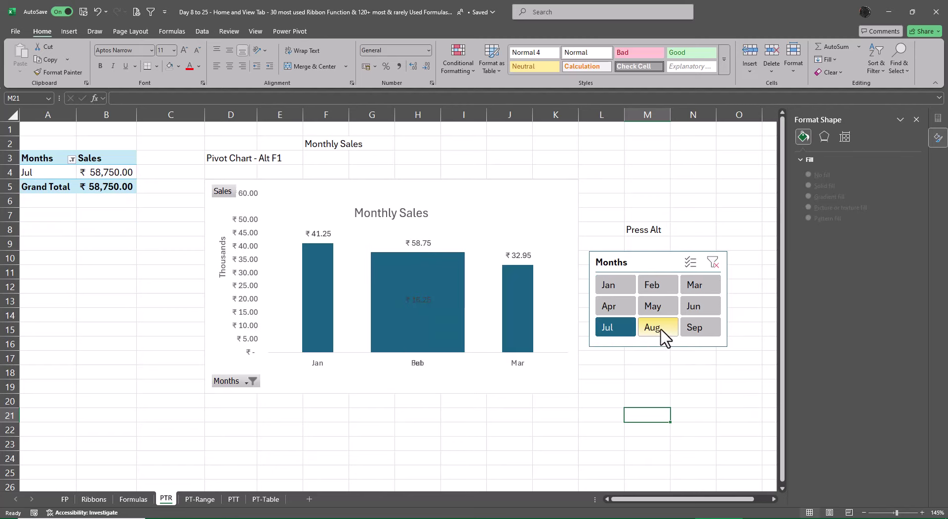
{"action": "left_click", "coordinate": [693, 327], "text": "ctrl"}
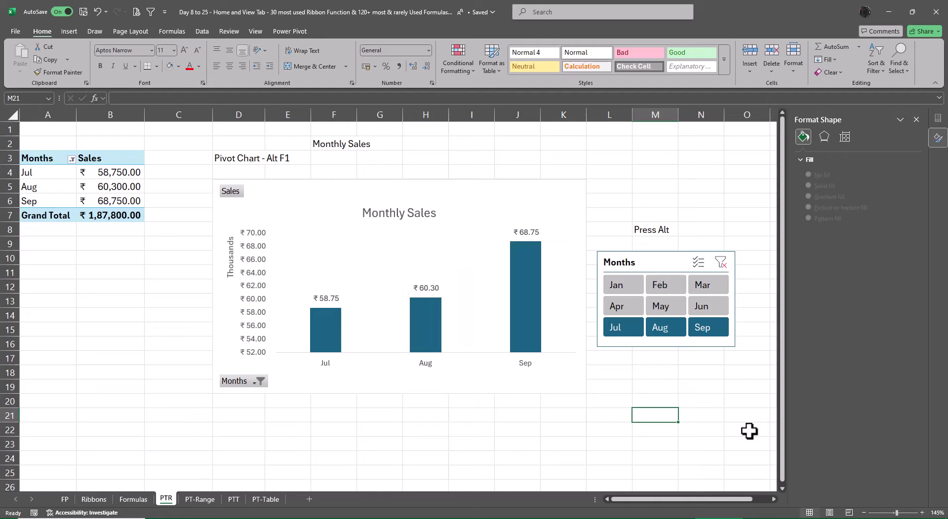
{"action": "left_click", "coordinate": [721, 263]}
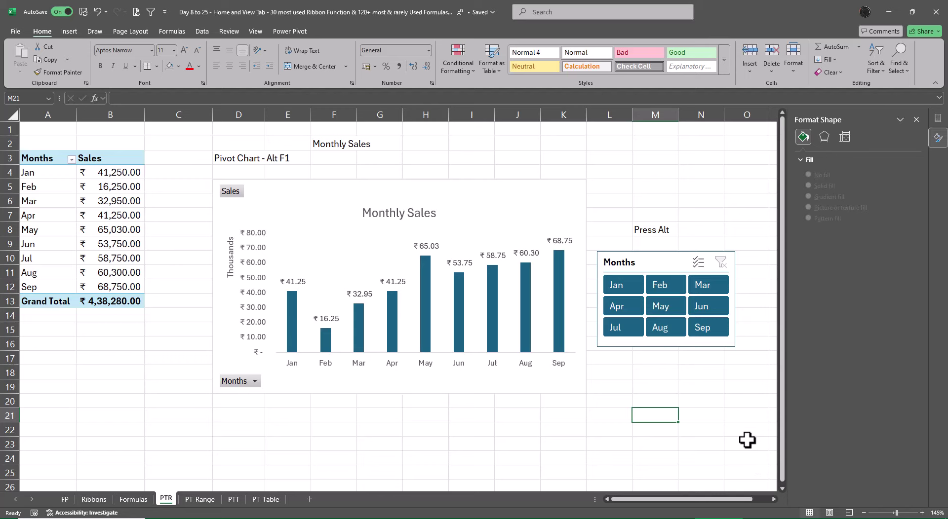
- Insert a Date timeline for the PivotTable, move it down over the chart's lower part and widen it to about 19.39 cm
{"action": "left_click", "coordinate": [121, 176]}
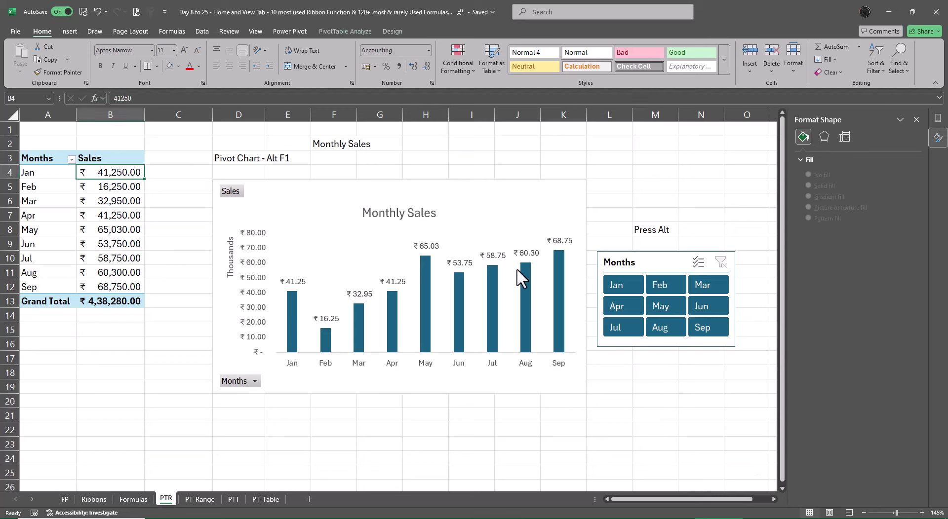
{"action": "left_click", "coordinate": [340, 29]}
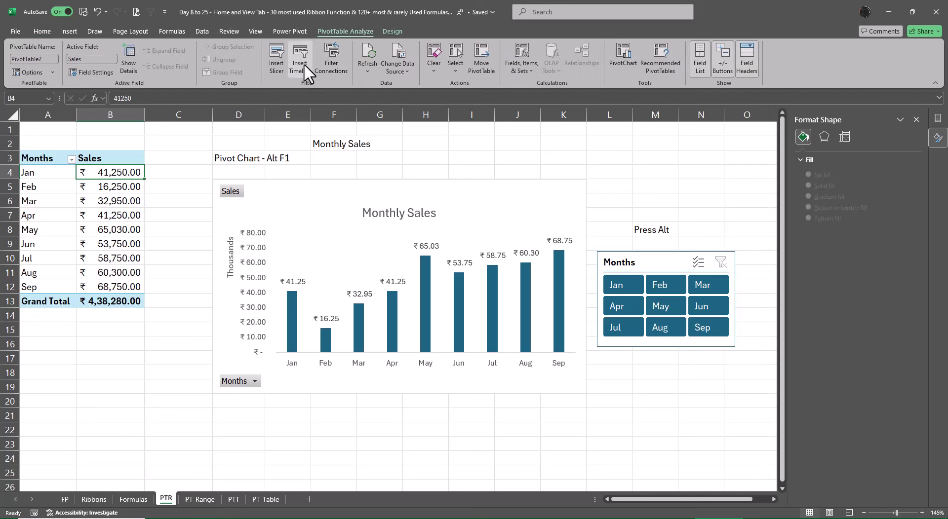
{"action": "left_click", "coordinate": [304, 60]}
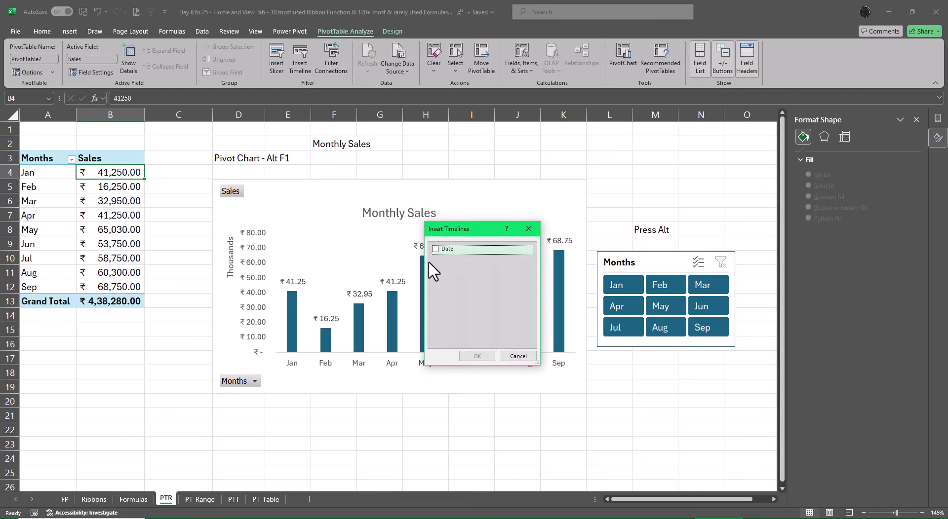
{"action": "left_click", "coordinate": [435, 249]}
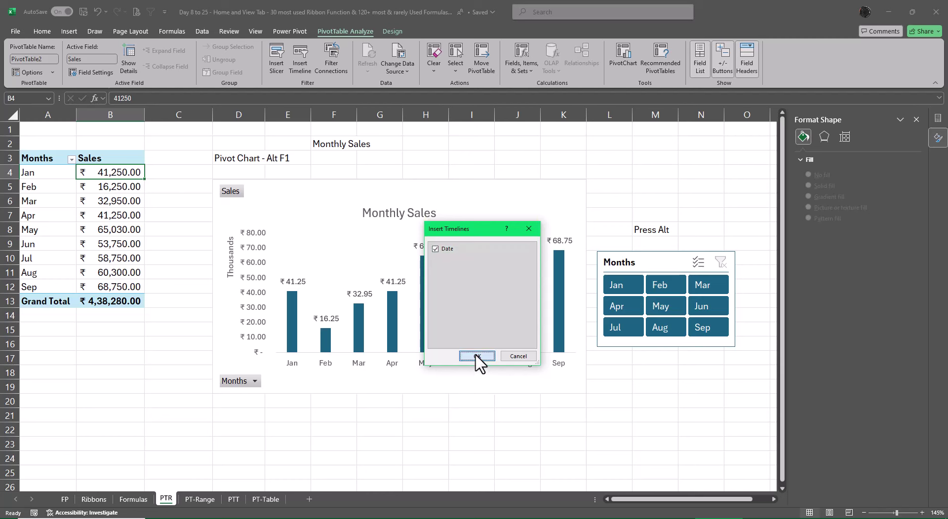
{"action": "left_click", "coordinate": [476, 356]}
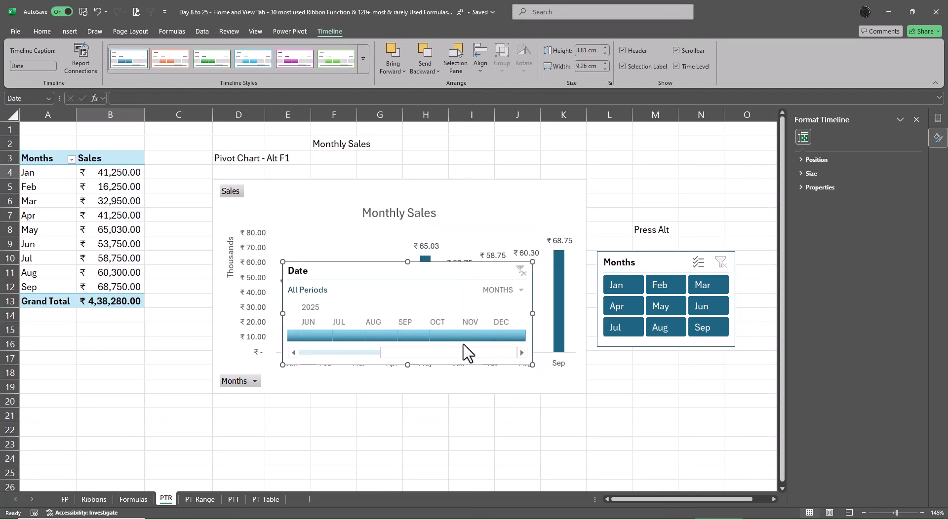
{"action": "left_click_drag", "start_coordinate": [390, 270], "coordinate": [490, 324]}
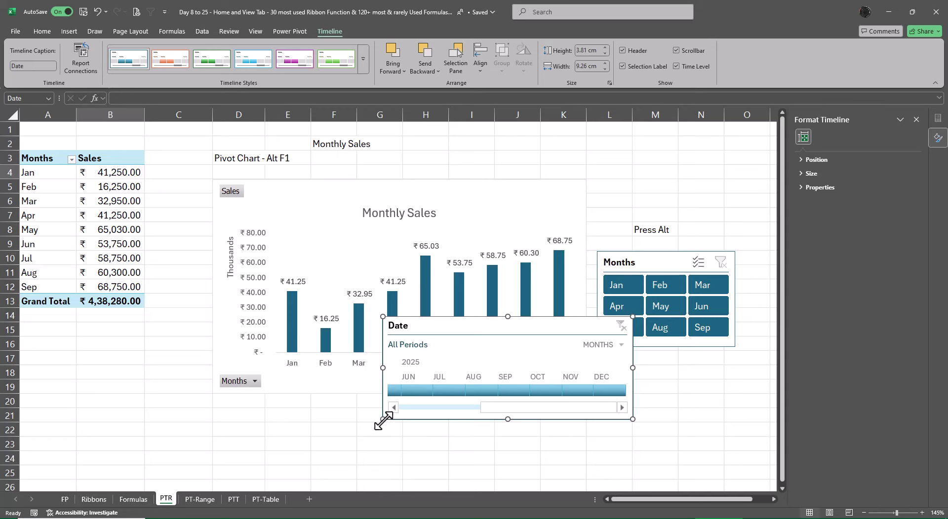
{"action": "left_click_drag", "start_coordinate": [383, 421], "coordinate": [110, 421]}
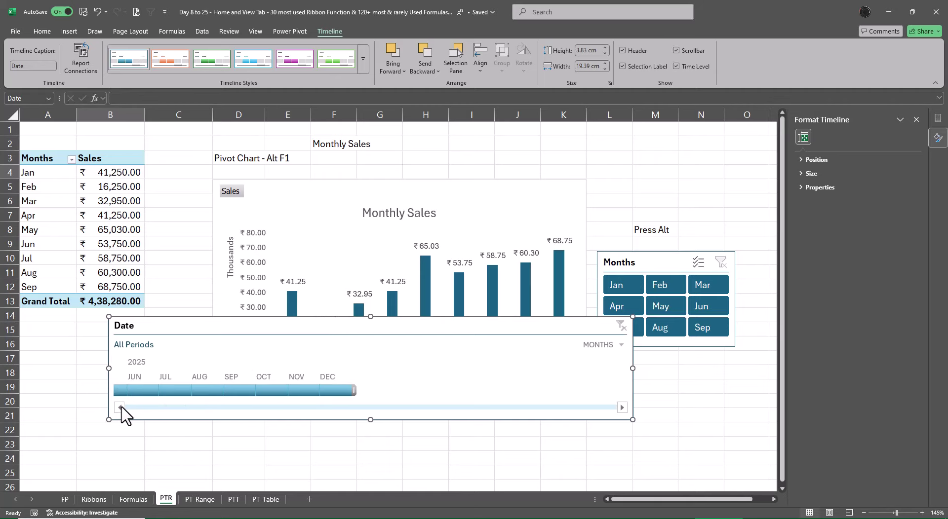
- Filter the PivotTable to May 2025 with the Date timeline, and clear the timeline filter
{"action": "left_click", "coordinate": [115, 395]}
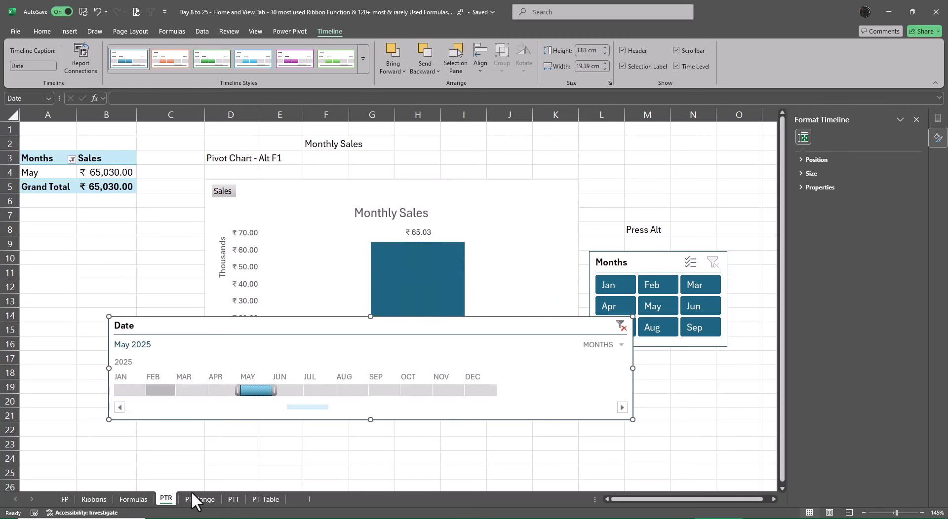
{"action": "mouse_move", "coordinate": [472, 518]}
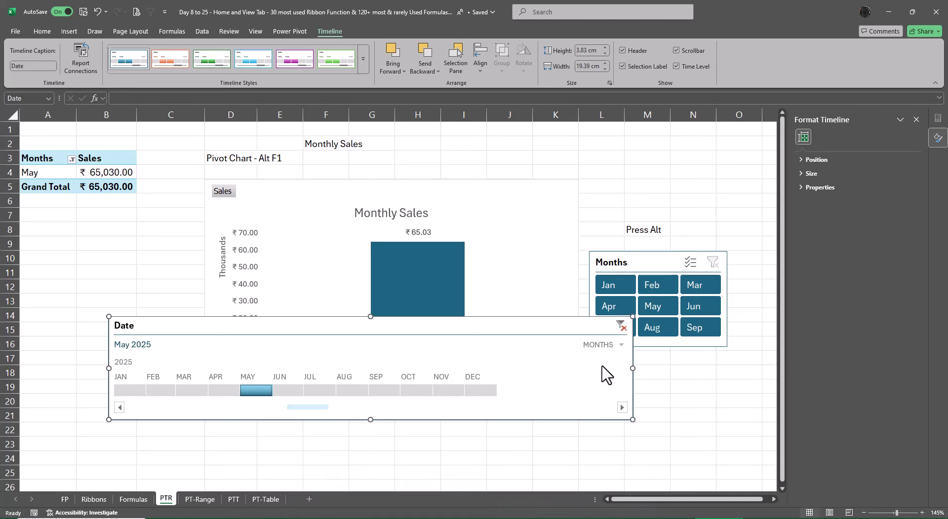
{"action": "left_click", "coordinate": [620, 326]}
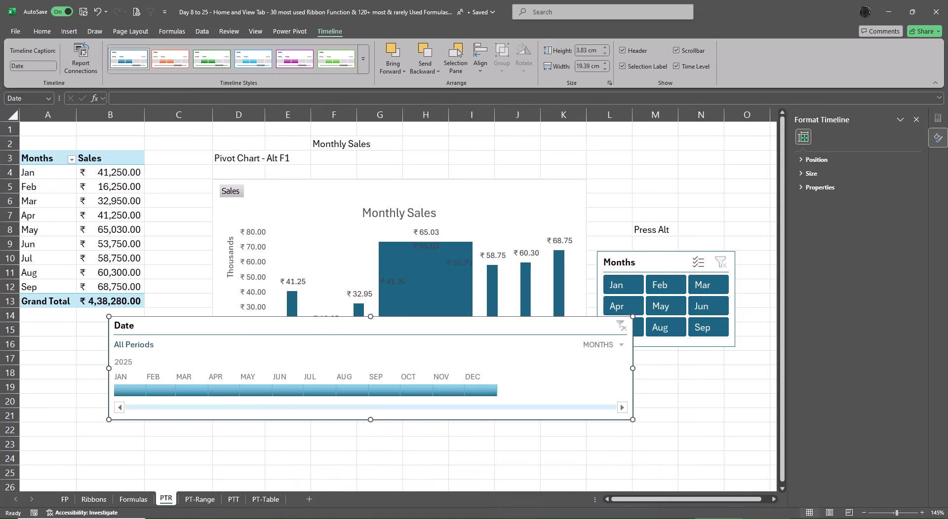
- Try the Date timeline at a narrow width of about 3.74 cm directly beneath the PivotTable
{"action": "left_click_drag", "start_coordinate": [429, 333], "coordinate": [479, 355]}
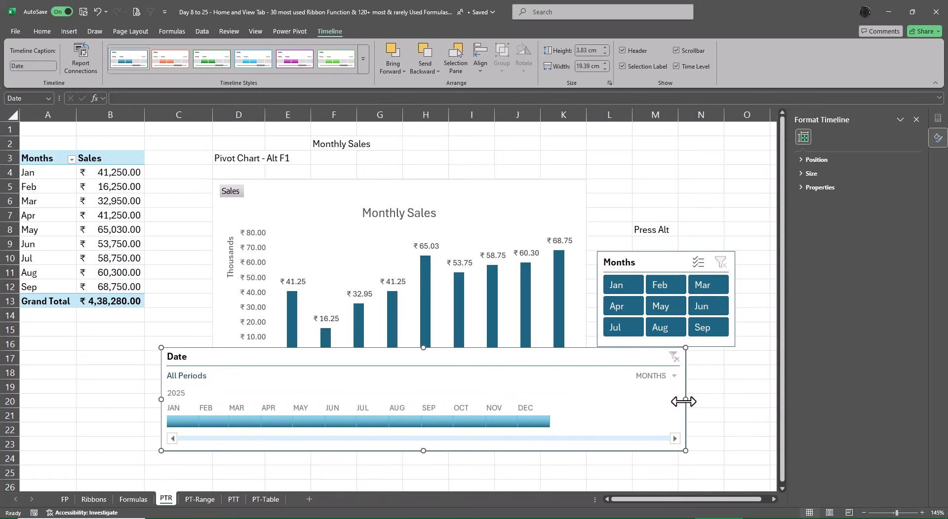
{"action": "left_click_drag", "start_coordinate": [685, 399], "coordinate": [577, 400]}
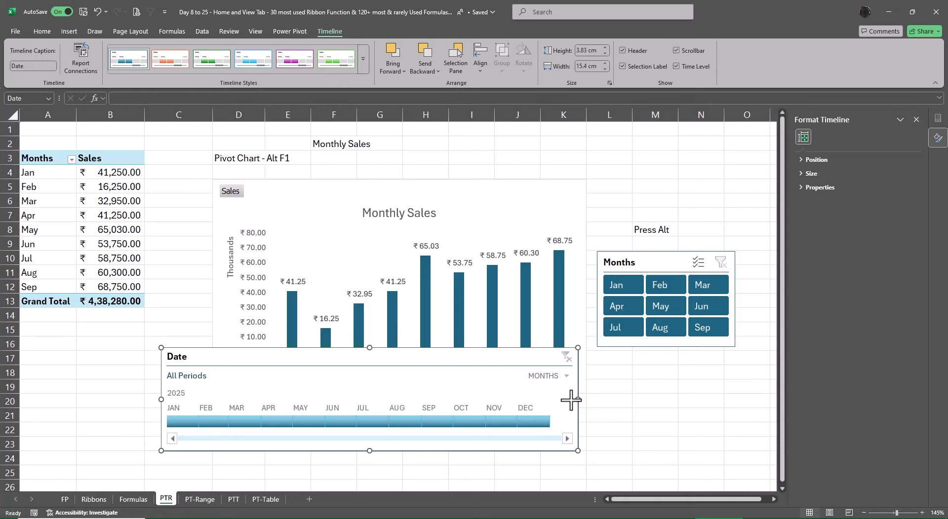
{"action": "left_click_drag", "start_coordinate": [573, 397], "coordinate": [264, 395]}
{"action": "left_click_drag", "start_coordinate": [206, 354], "coordinate": [88, 328]}
{"action": "left_click_drag", "start_coordinate": [91, 421], "coordinate": [94, 481]}
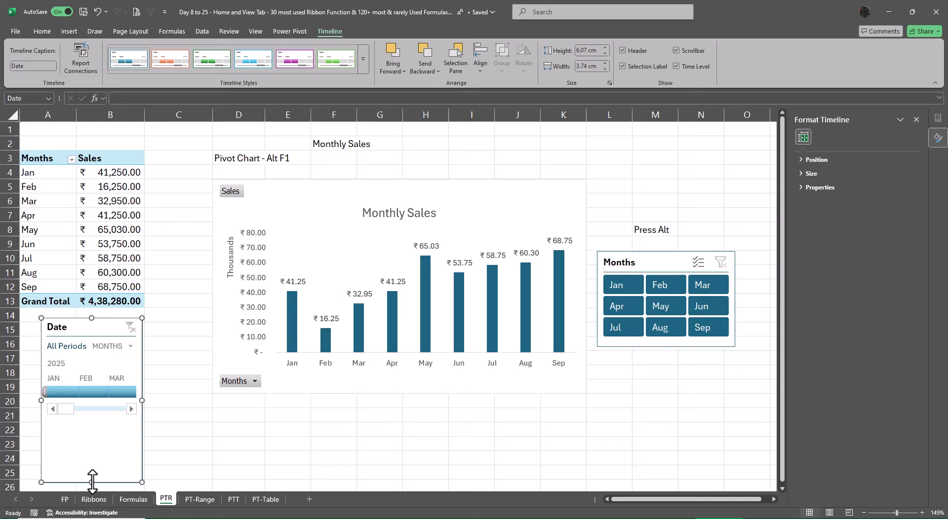
{"action": "left_click_drag", "start_coordinate": [111, 447], "coordinate": [118, 430]}
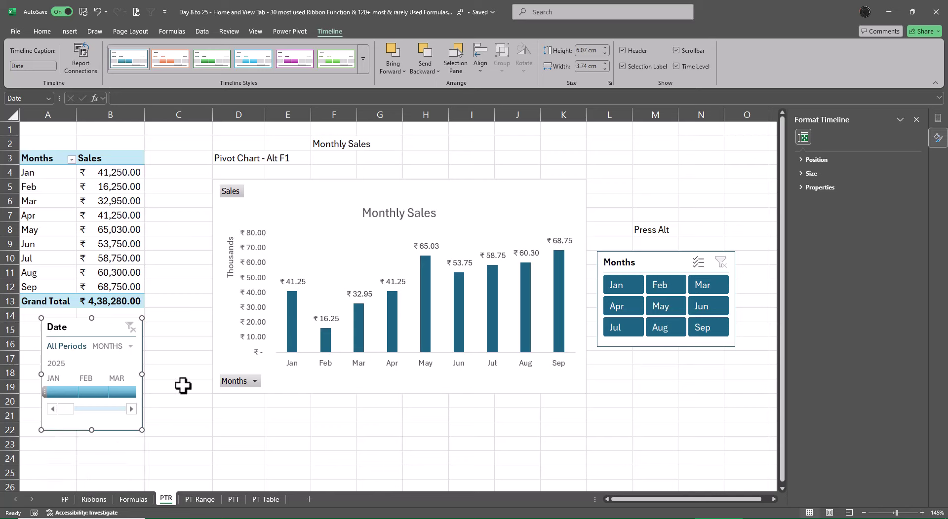
- Move the Date timeline down to start at row 20 and resize it to about 3.81 cm high and 15.05 cm wide
{"action": "left_click_drag", "start_coordinate": [113, 328], "coordinate": [126, 412]}
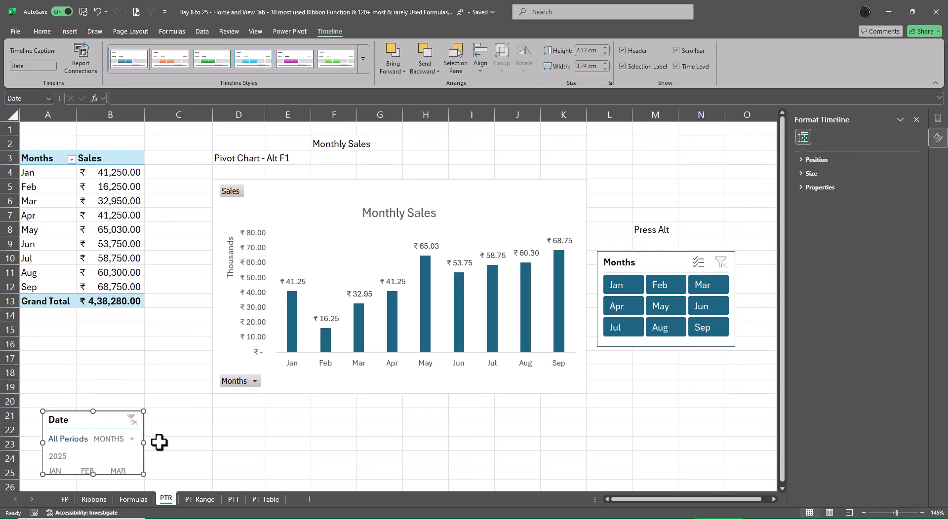
{"action": "left_click_drag", "start_coordinate": [145, 443], "coordinate": [587, 443]}
{"action": "left_click_drag", "start_coordinate": [315, 412], "coordinate": [316, 401]}
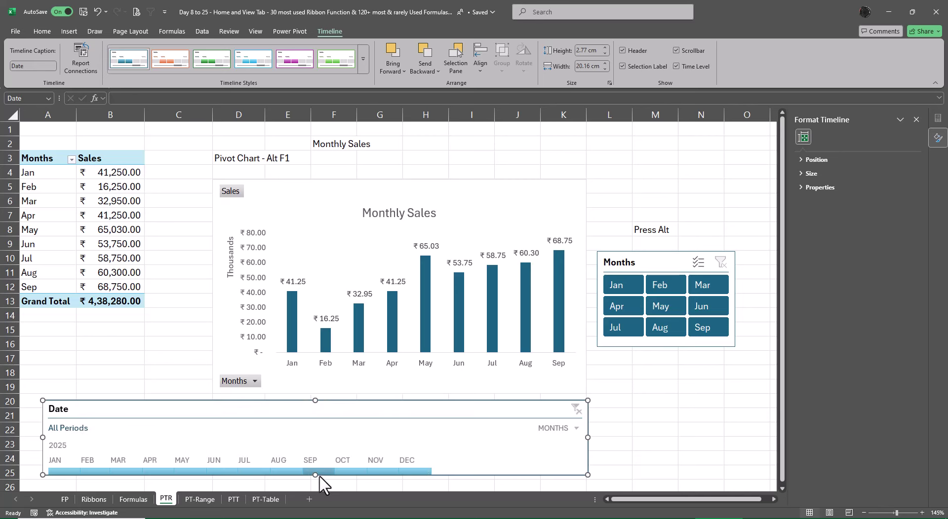
{"action": "left_click_drag", "start_coordinate": [316, 474], "coordinate": [319, 491]}
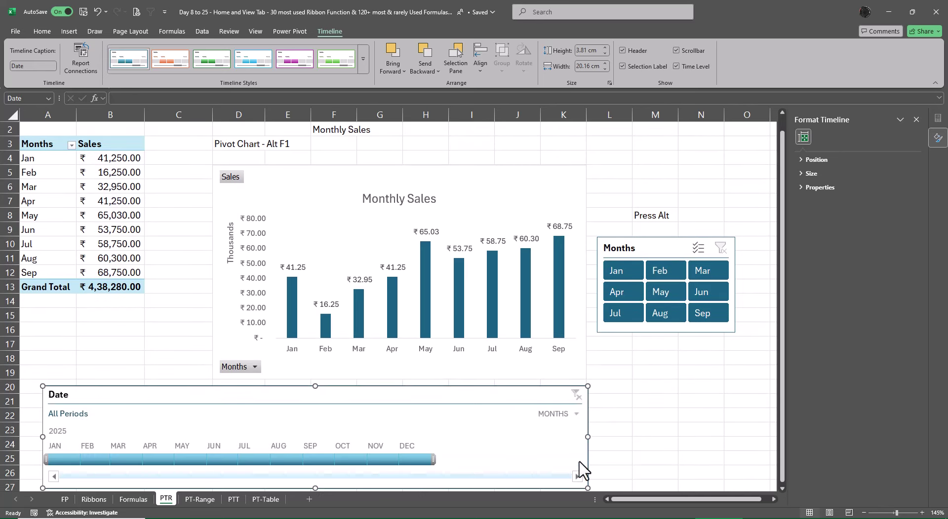
{"action": "left_click_drag", "start_coordinate": [586, 437], "coordinate": [450, 436]}
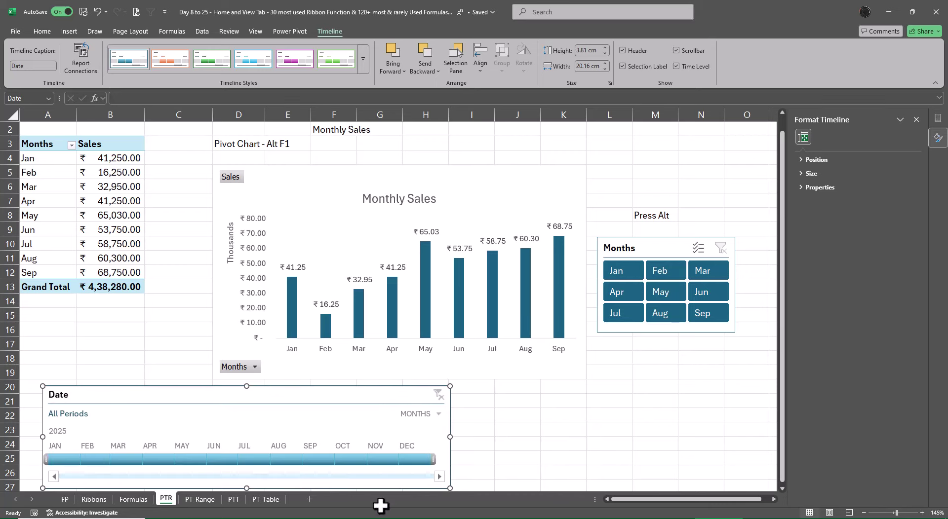
- Try the quarters, days and years time levels on the Date timeline
{"action": "left_click", "coordinate": [439, 414]}
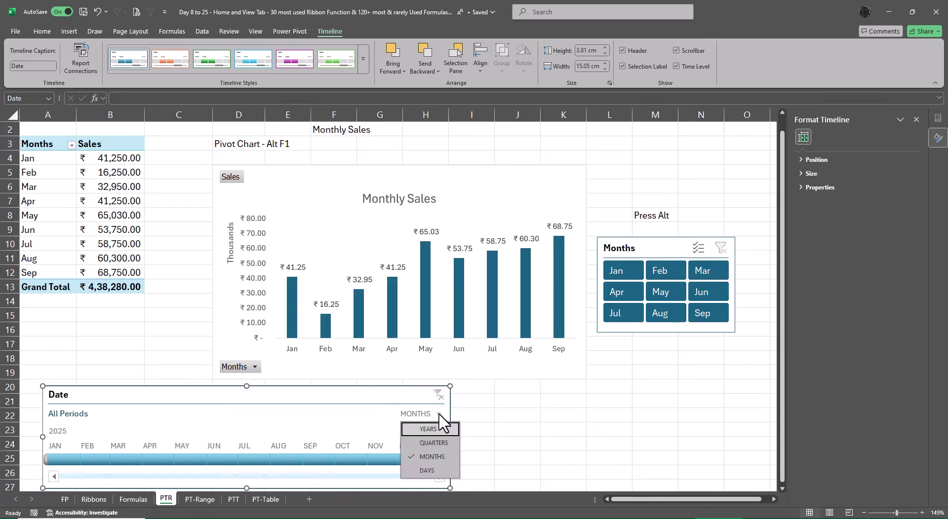
{"action": "left_click", "coordinate": [436, 442]}
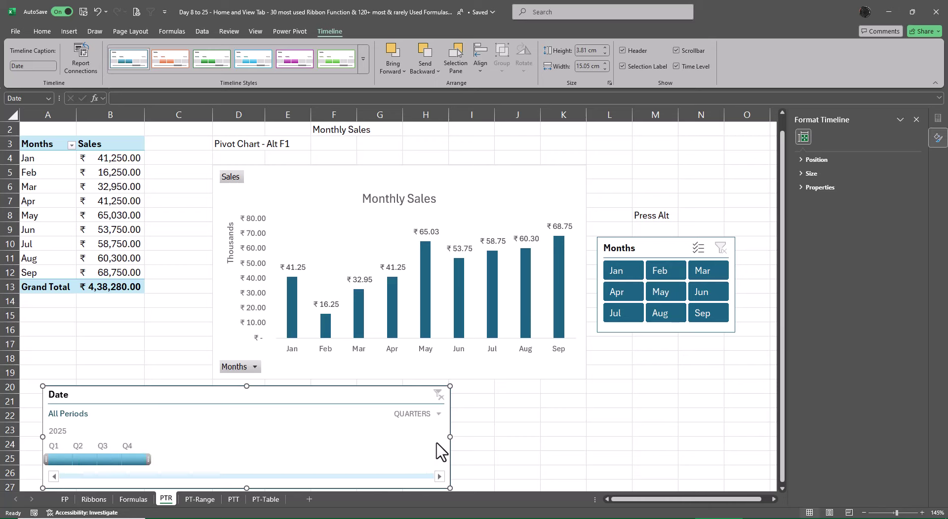
{"action": "left_click", "coordinate": [439, 416]}
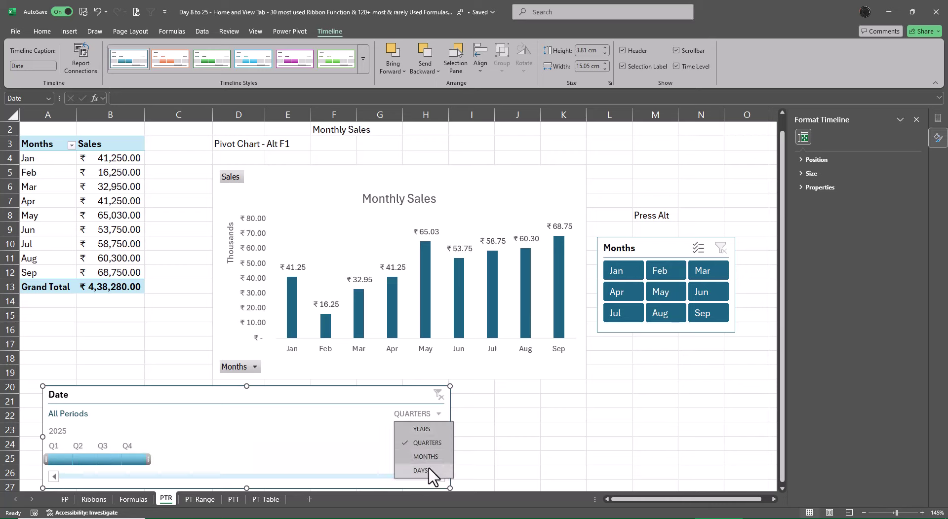
{"action": "left_click", "coordinate": [433, 472]}
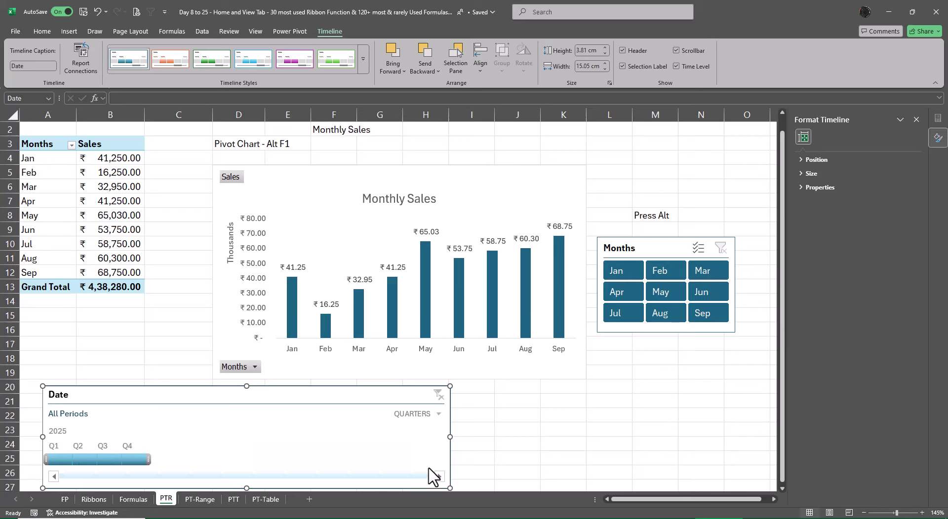
{"action": "left_click", "coordinate": [438, 415]}
{"action": "left_click", "coordinate": [436, 431]}
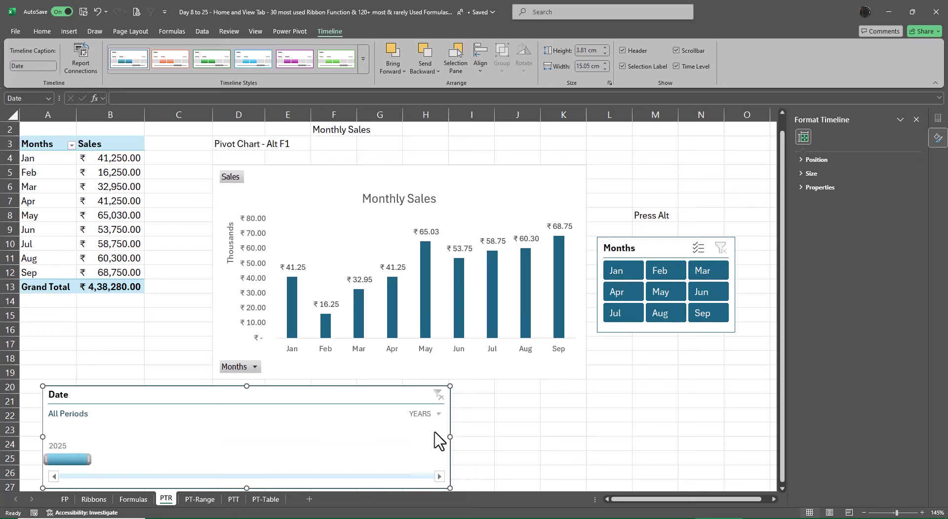
- Set the Date timeline's time level to quarters and reduce its width to about 5.18 cm
{"action": "left_click", "coordinate": [435, 414]}
{"action": "left_click", "coordinate": [437, 446]}
{"action": "left_click", "coordinate": [615, 444]}
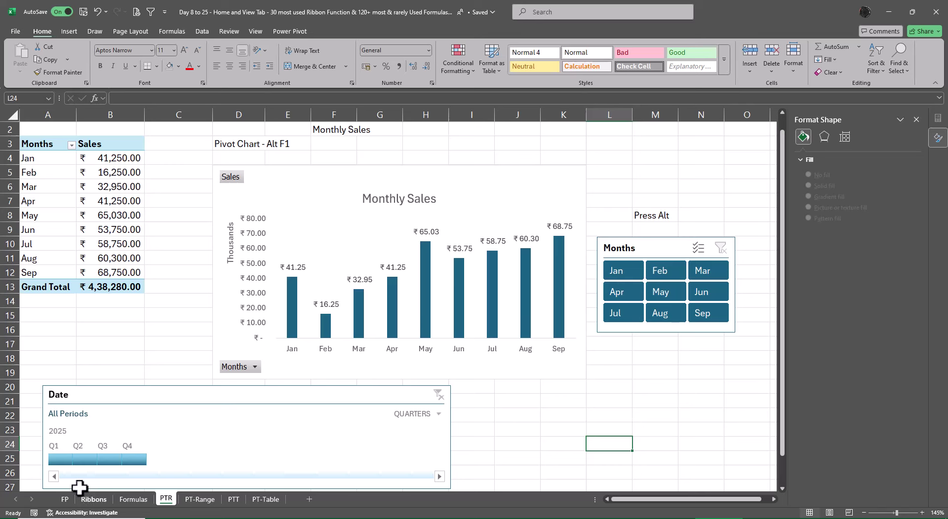
{"action": "left_click", "coordinate": [449, 446]}
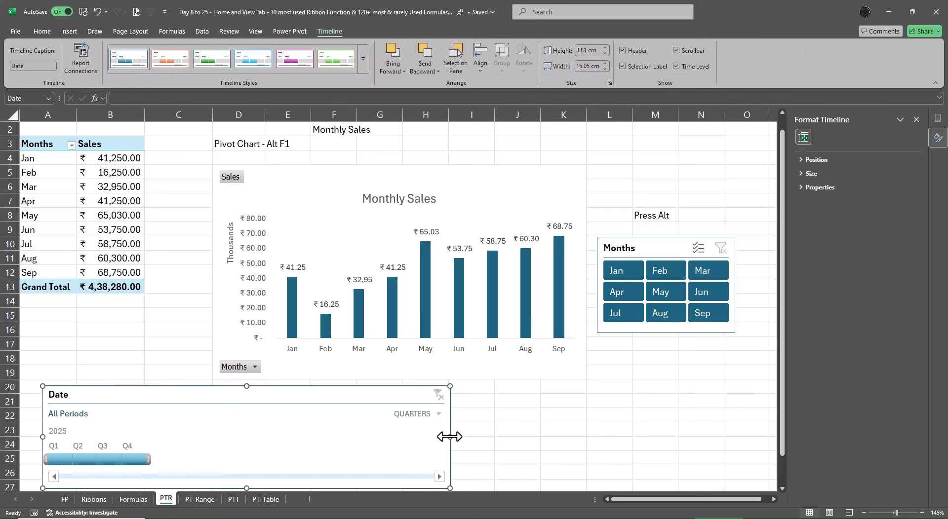
{"action": "left_click_drag", "start_coordinate": [447, 437], "coordinate": [177, 431]}
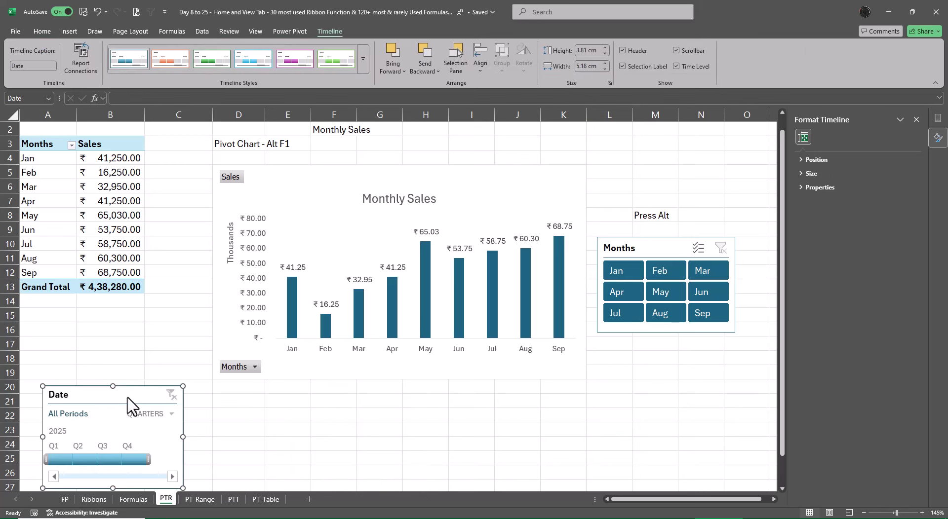
- Place the Date timeline beneath the Months slicer and try its Q1, Q2 and Q3 2025 filters, clearing the filter at the end
{"action": "left_click_drag", "start_coordinate": [130, 399], "coordinate": [672, 349]}
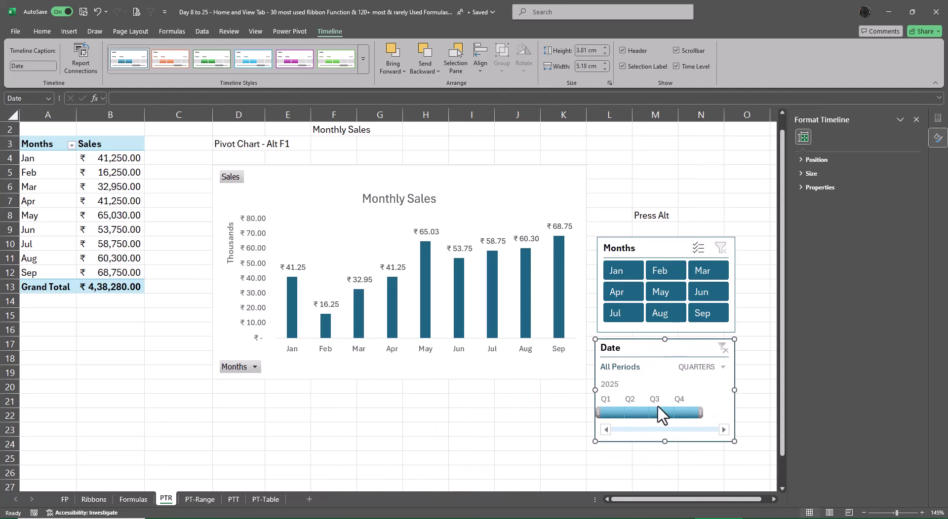
{"action": "left_click", "coordinate": [609, 414]}
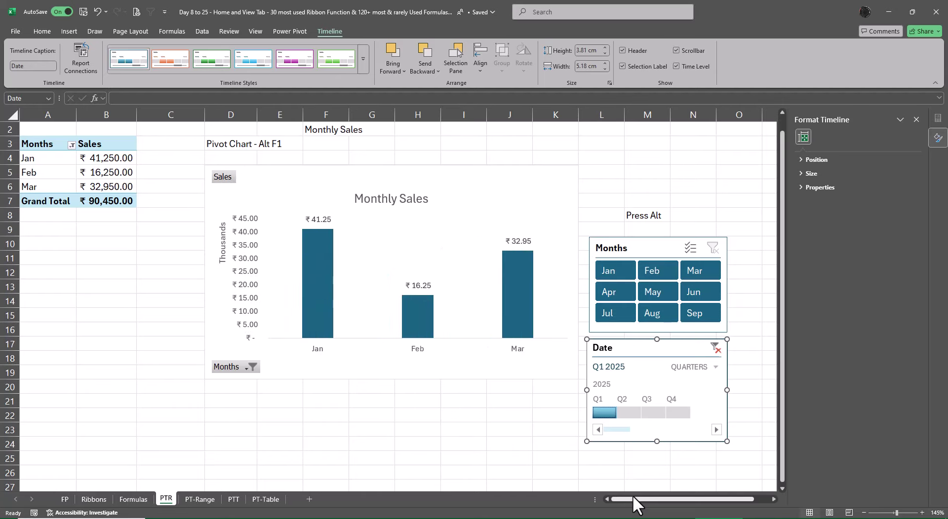
{"action": "left_click", "coordinate": [629, 413]}
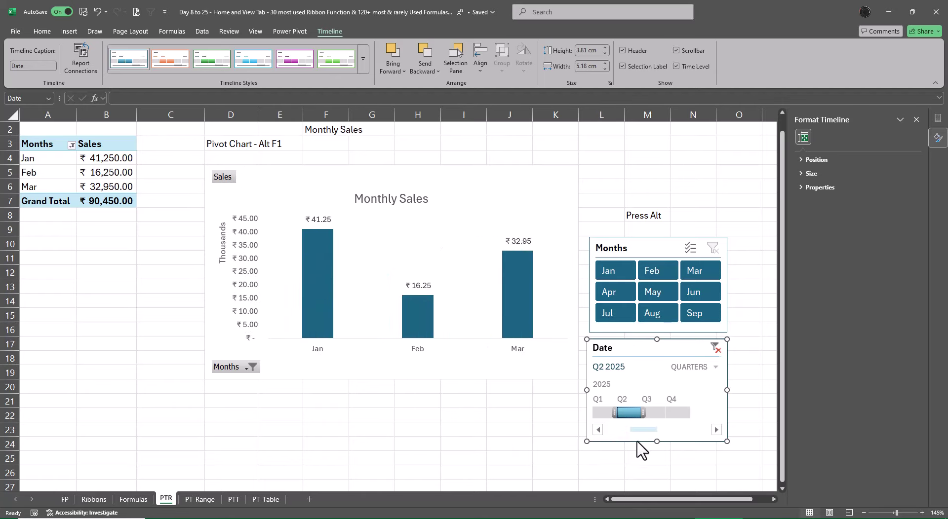
{"action": "left_click", "coordinate": [661, 414]}
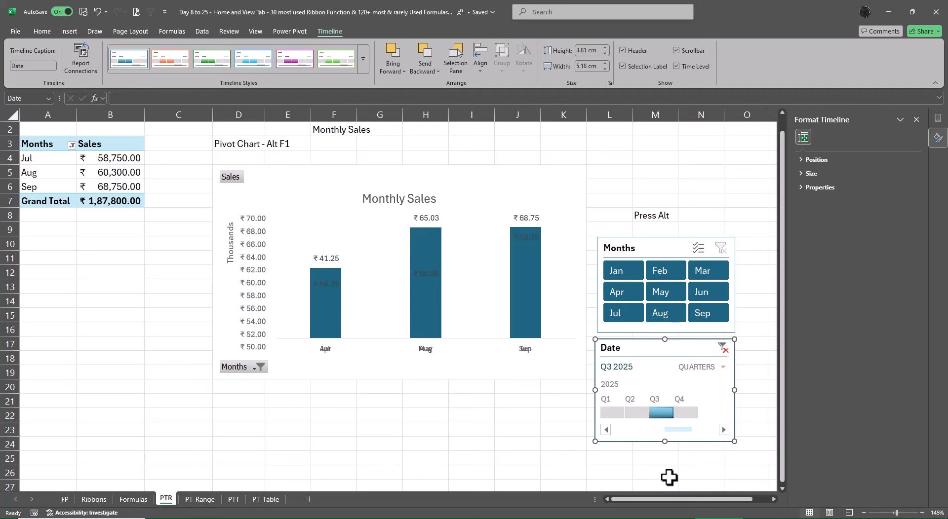
{"action": "left_click", "coordinate": [721, 349]}
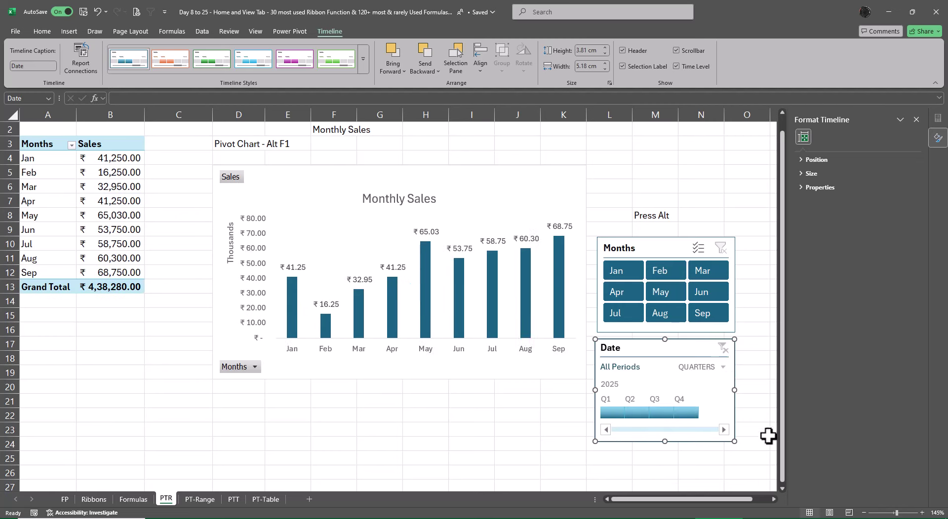
- Nudge the Date timeline slightly to the right beneath the Months slicer and deselect it
{"action": "left_click_drag", "start_coordinate": [666, 350], "coordinate": [662, 363]}
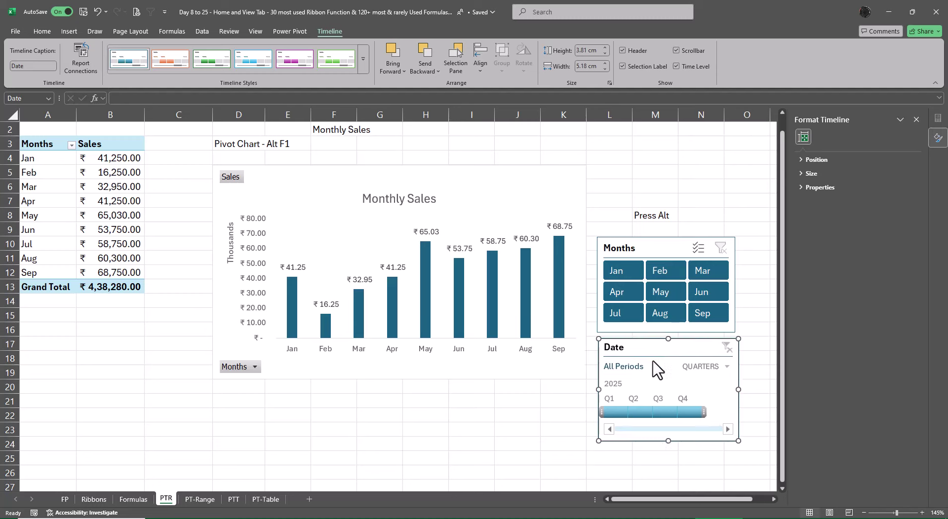
{"action": "left_click", "coordinate": [751, 271]}
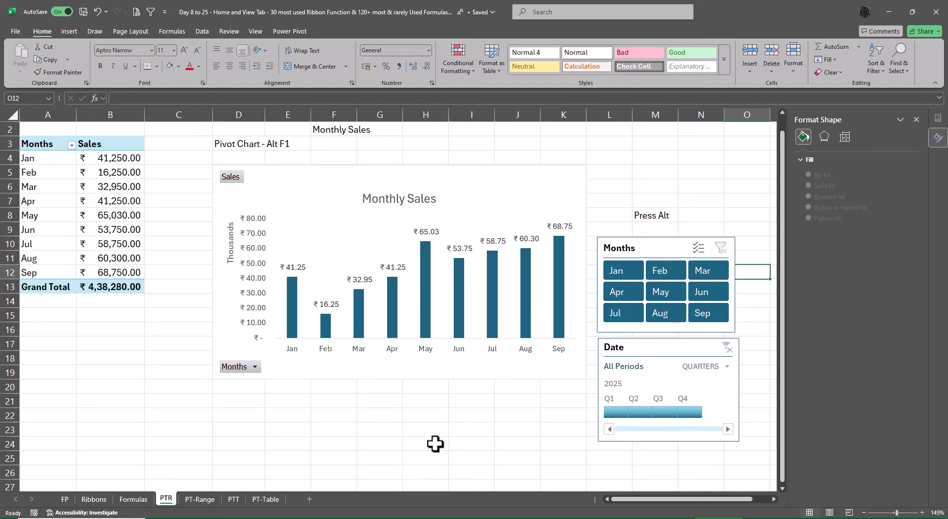
- Compare the PivotTable on the PTT sheet with the one on the PTR sheet
{"action": "left_click", "coordinate": [233, 500]}
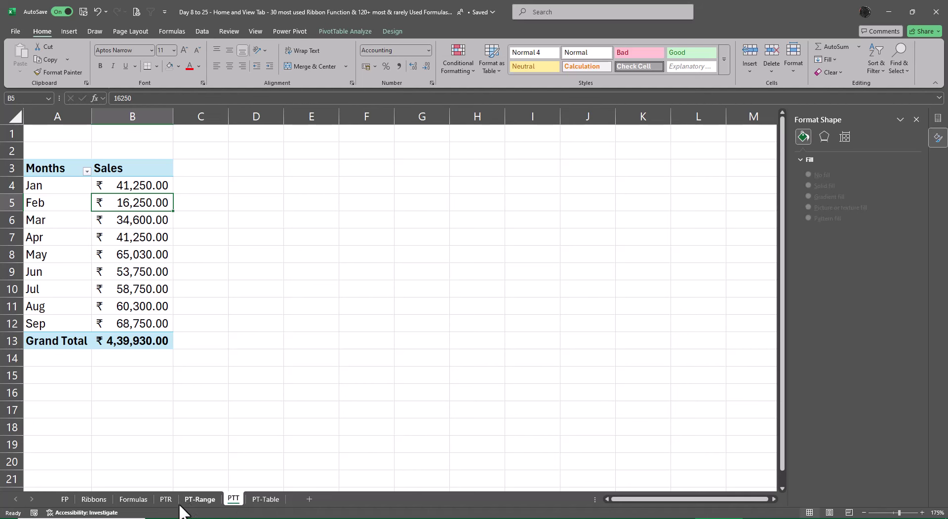
{"action": "left_click", "coordinate": [165, 500]}
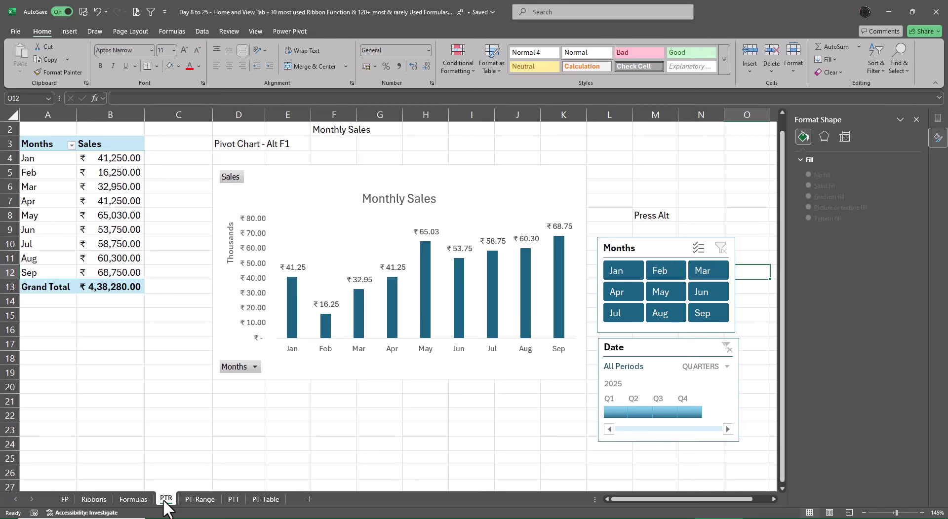
{"action": "left_click", "coordinate": [232, 500]}
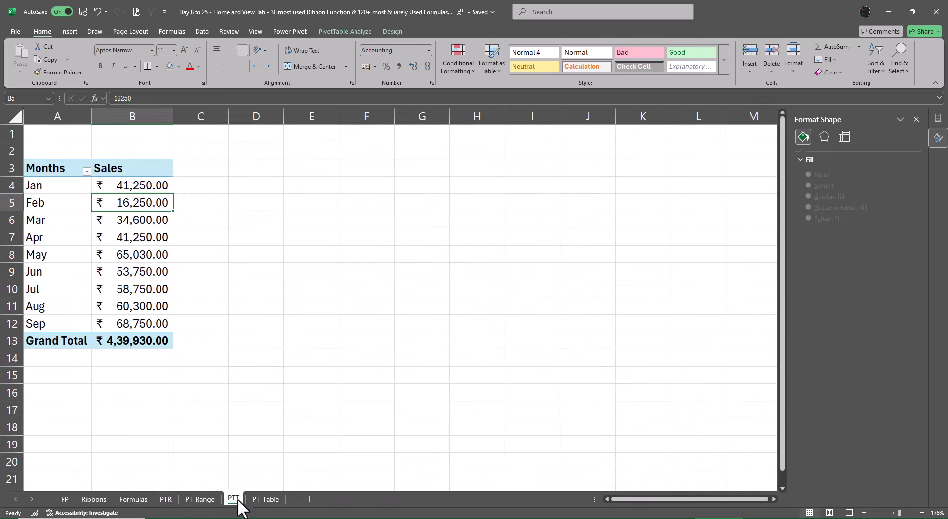
{"action": "left_click", "coordinate": [168, 501]}
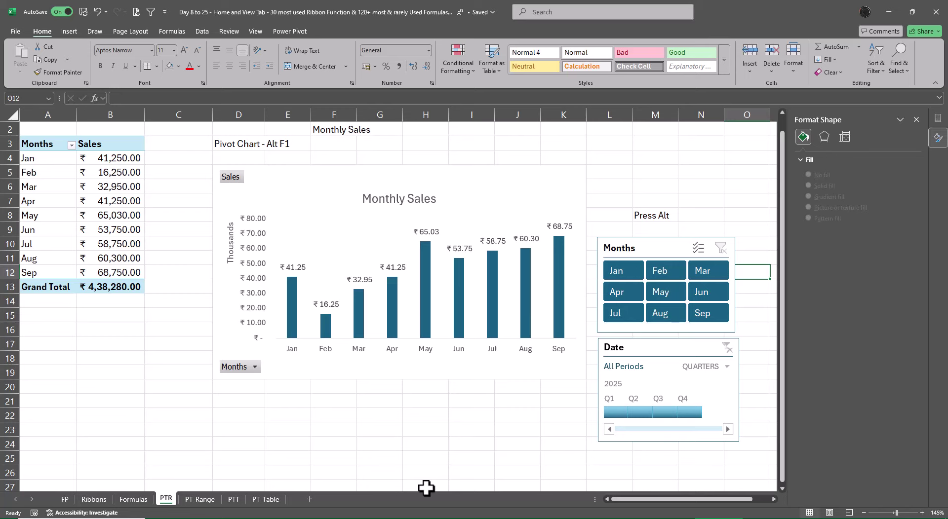
- Filter the PTR PivotTable and chart by Q1, Q2 and Q3 2025 in turn with the Date timeline, and clear the filter
{"action": "left_click", "coordinate": [614, 412]}
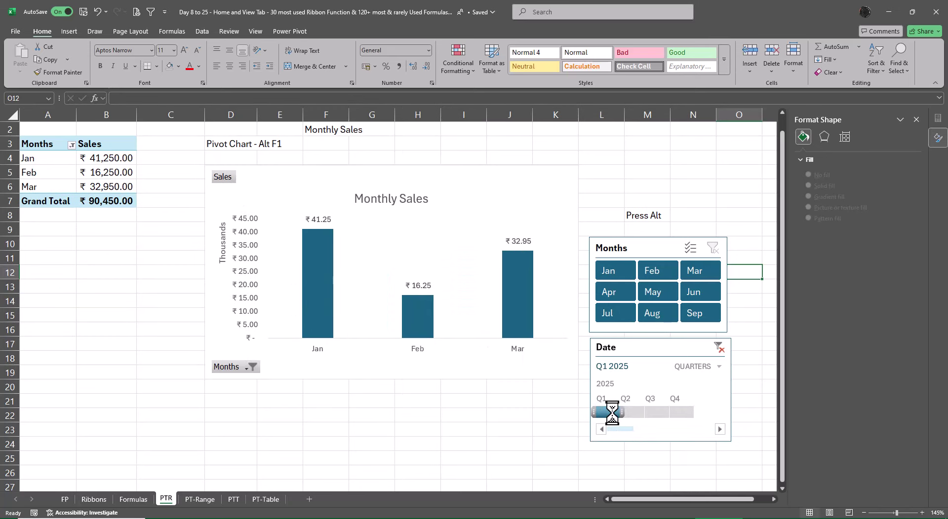
{"action": "left_click", "coordinate": [633, 412]}
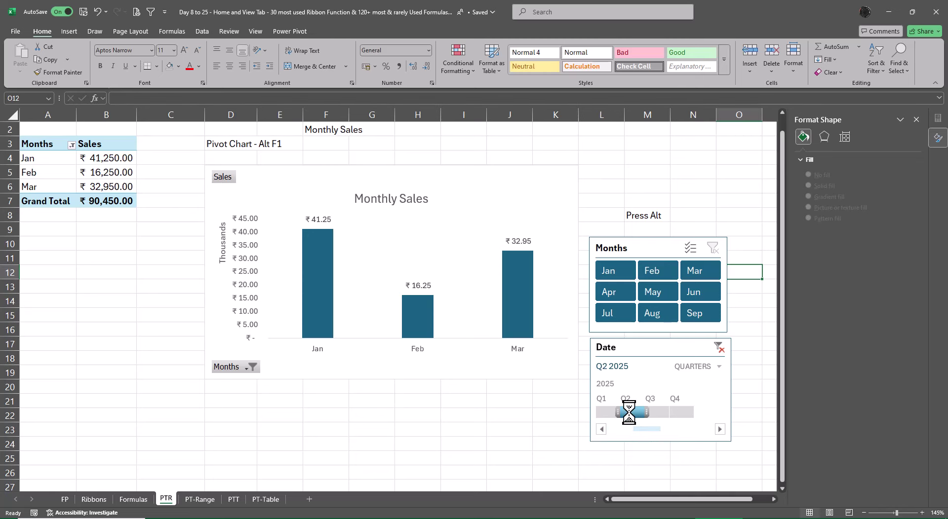
{"action": "left_click", "coordinate": [663, 412]}
{"action": "left_click", "coordinate": [726, 348]}
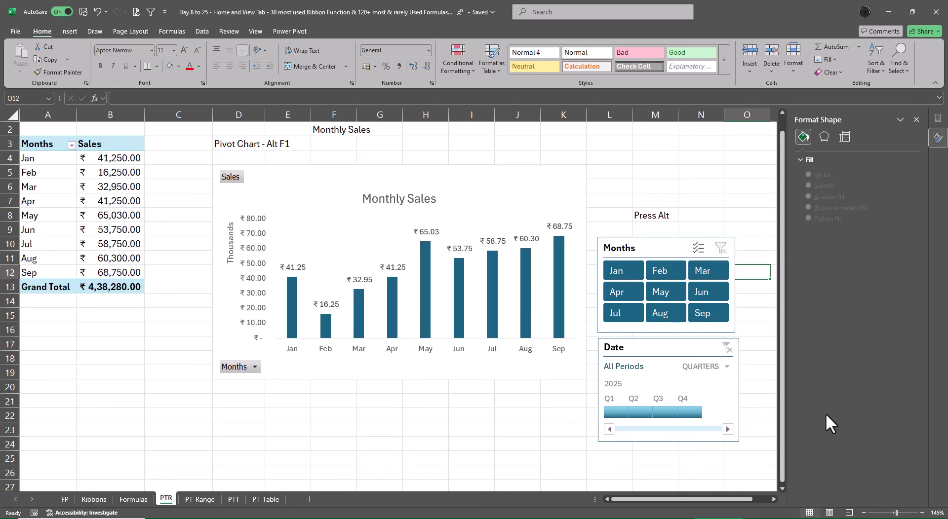
- Make the Pivot Table, Pivot Charts and Slicers (Pivot Table) topics in C11:C13 of the Ribbons sheet bold
{"action": "key", "text": "ctrl+Page_Up"}
{"action": "key", "text": "ctrl+Page_Up"}
{"action": "key", "text": "ctrl+Page_Up"}
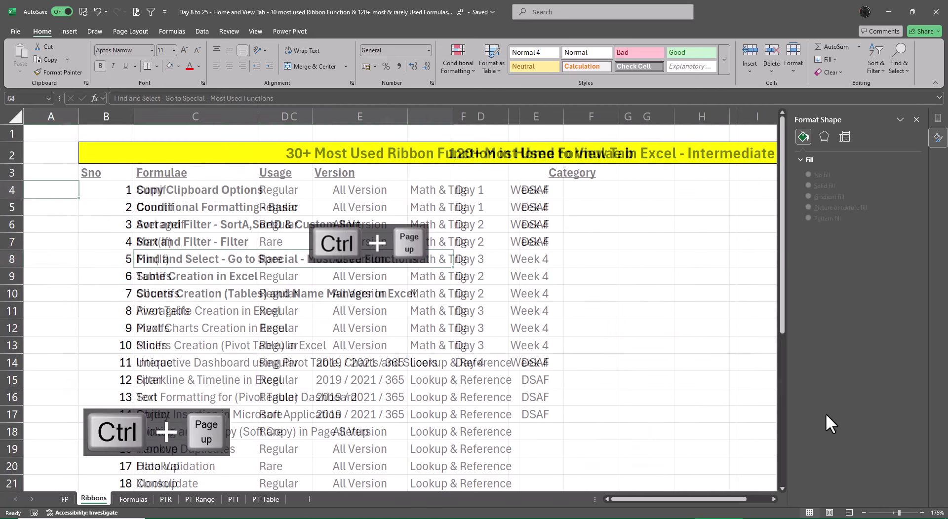
{"action": "key", "text": "ctrl+Page_Down"}
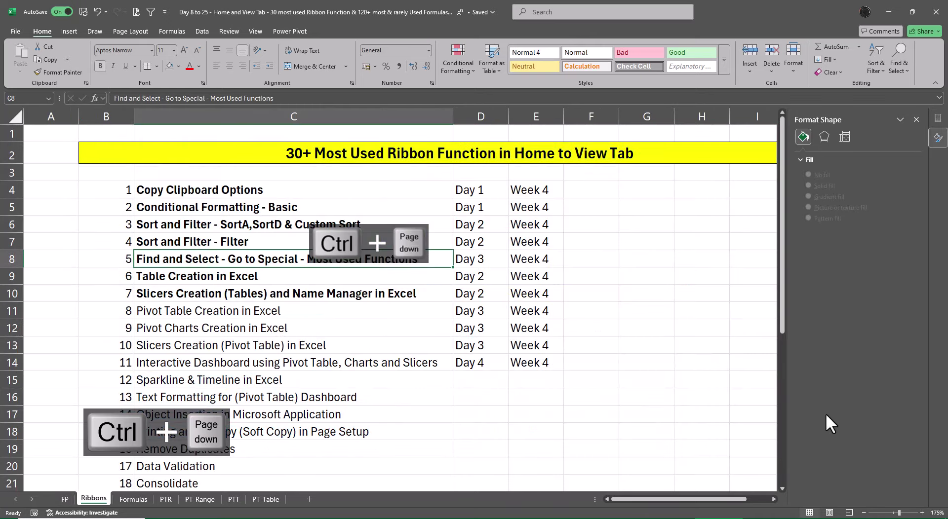
{"action": "key", "text": "Down"}
{"action": "key", "text": "Down"}
{"action": "key", "text": "Down"}
{"action": "key", "text": "shift+Down"}
{"action": "key", "text": "shift+Down"}
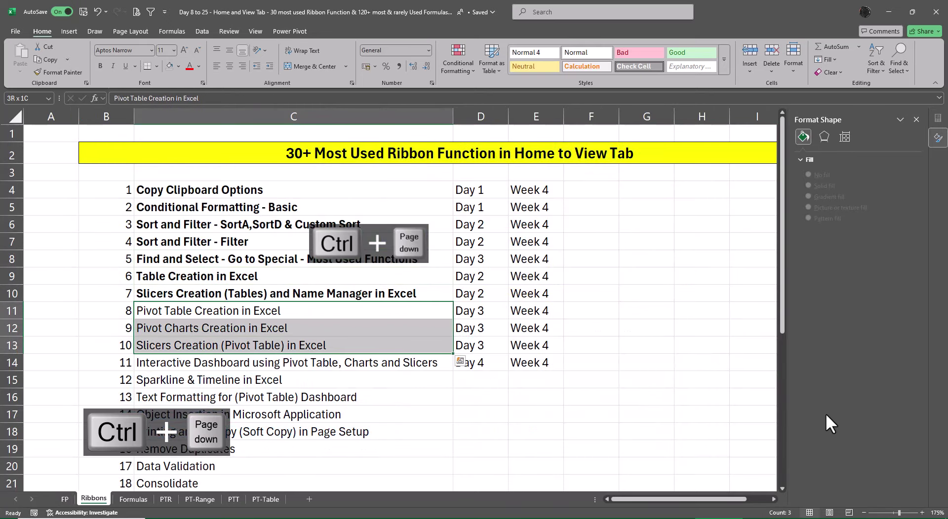
{"action": "key", "text": "ctrl+b"}
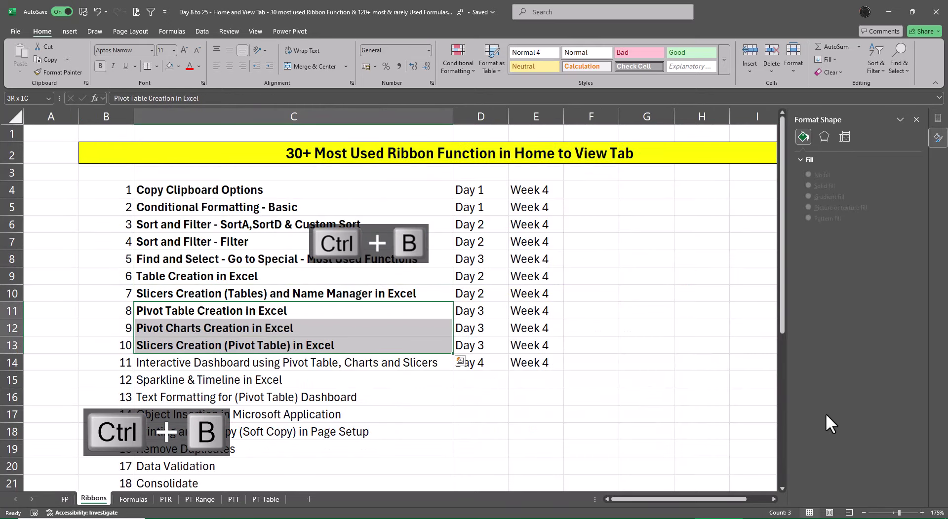
- Select the Interactive Dashboard topic in cell C14 of the Ribbons sheet
{"action": "key", "text": "Right"}
{"action": "key", "text": "Right"}
{"action": "key", "text": "Down"}
{"action": "key", "text": "Down"}
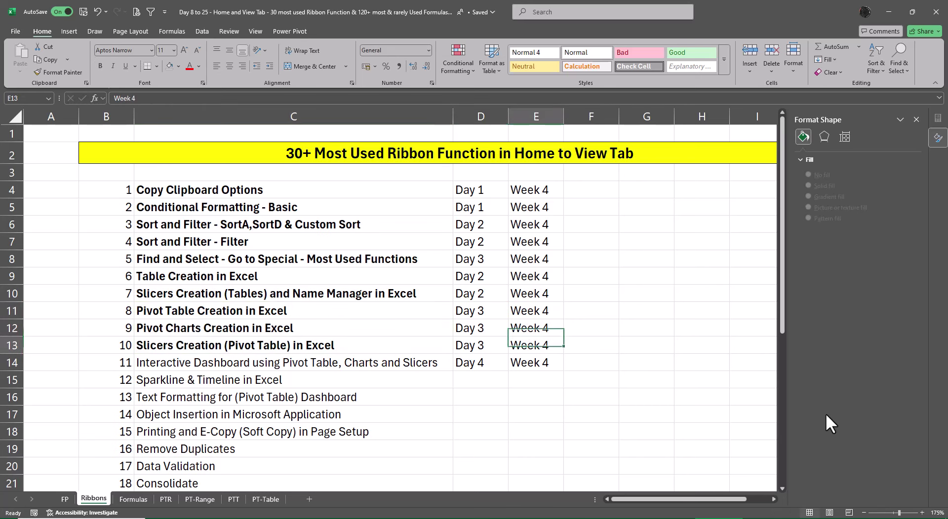
{"action": "key", "text": "Left"}
{"action": "key", "text": "Left"}
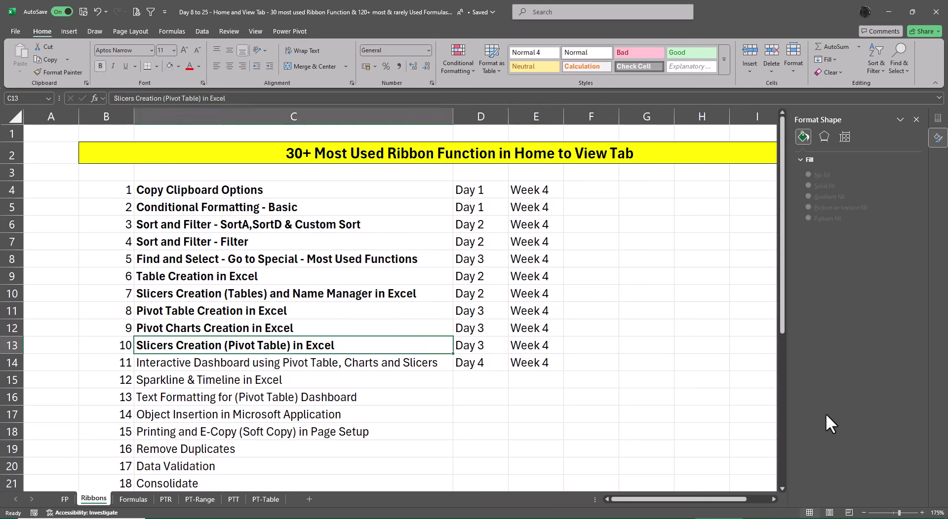
{"action": "key", "text": "Down"}
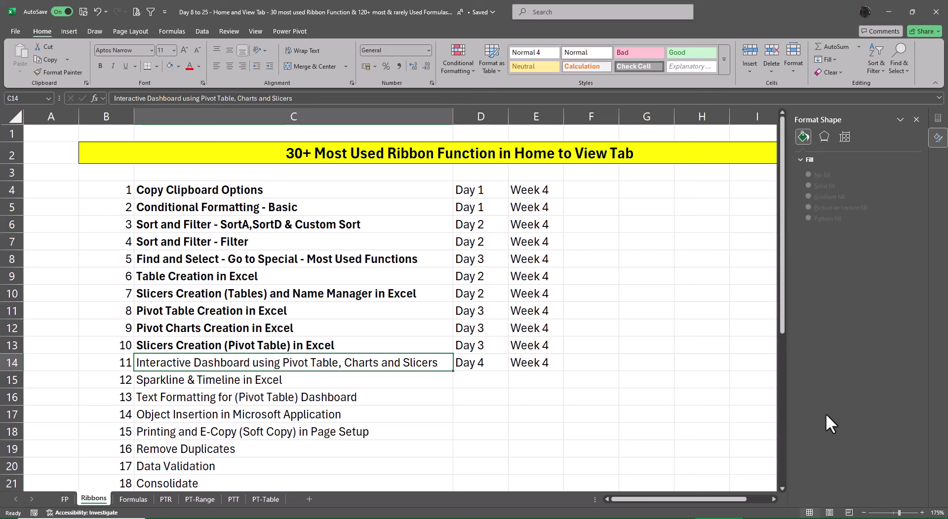
- Return to the FP cover sheet and close the Format Shape pane
{"action": "key", "text": "ctrl+Page_Up"}
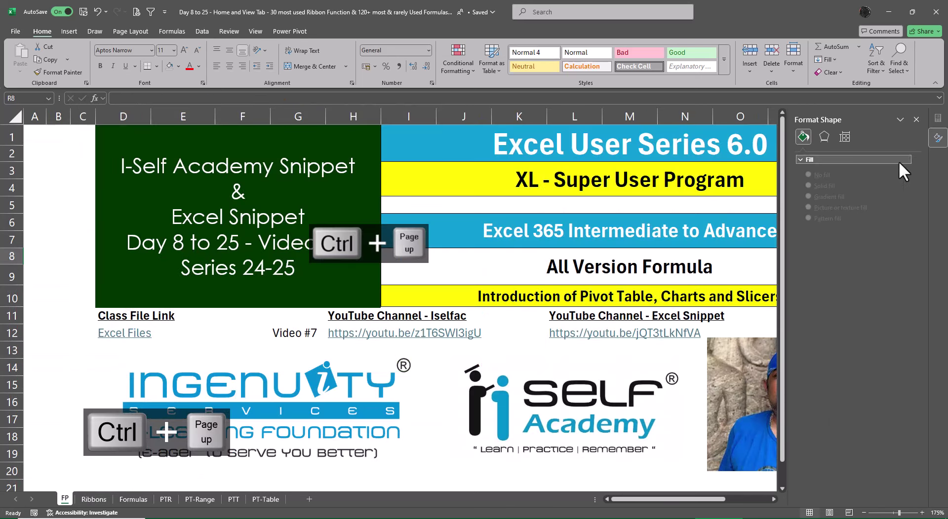
{"action": "left_click", "coordinate": [915, 119]}
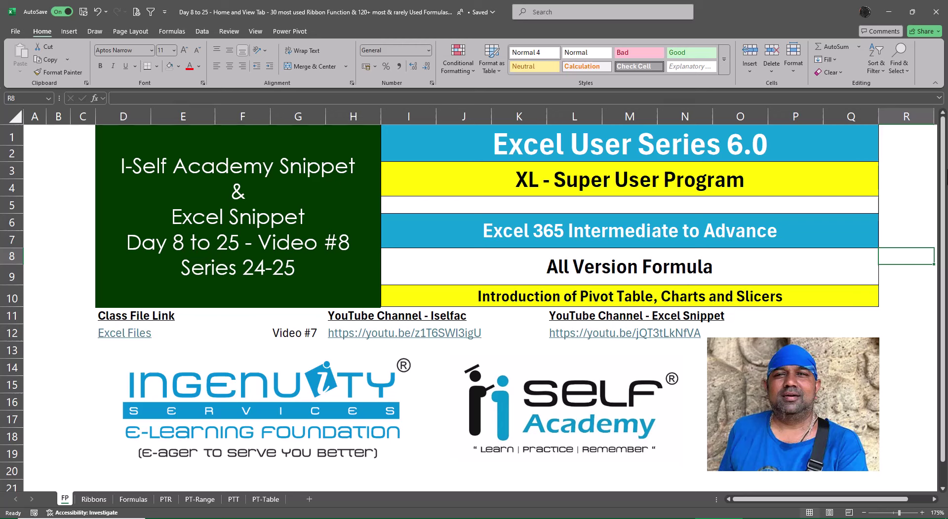